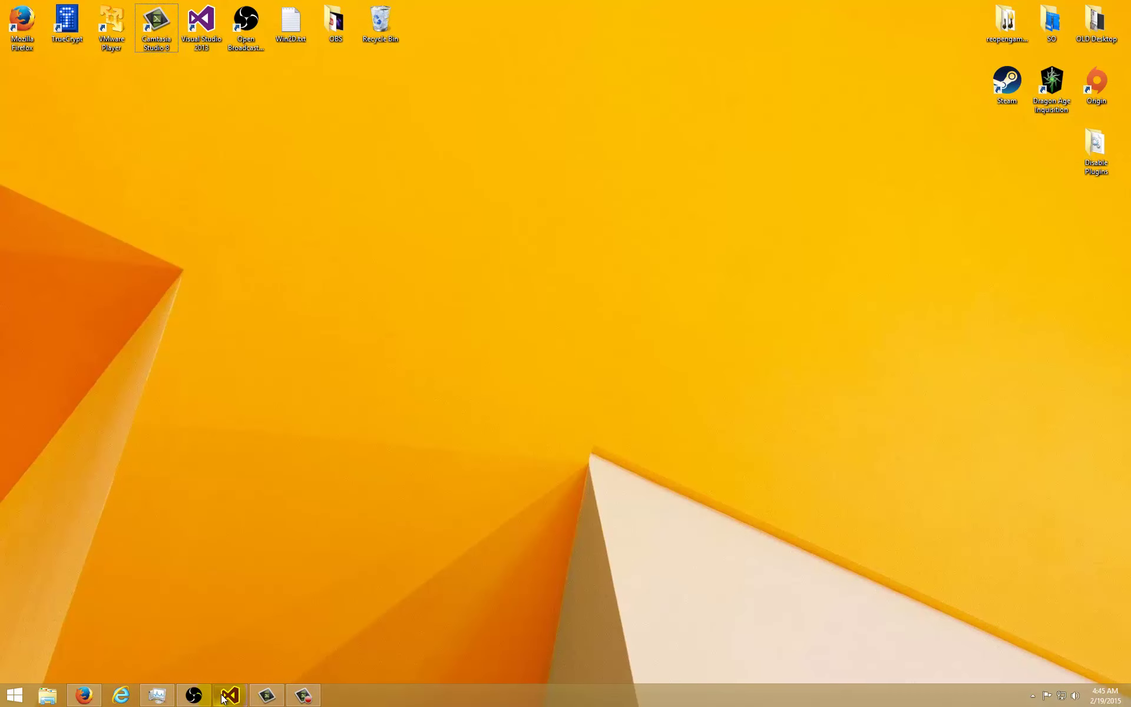
Step: Run the EP1 app on Local Machine to see its sprites, then stop debugging
{"action": "left_click", "coordinate": [229, 695]}
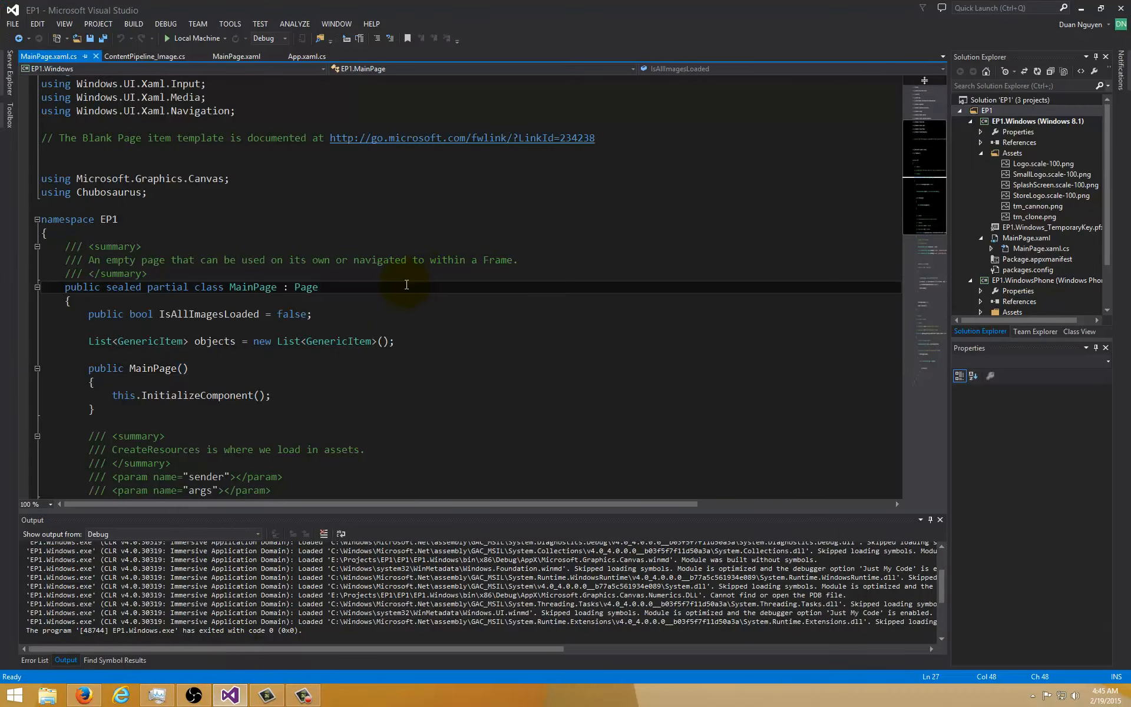
{"action": "scroll", "coordinate": [407, 285], "scroll_direction": "down", "scroll_amount": 5}
{"action": "scroll", "coordinate": [412, 274], "scroll_direction": "down", "scroll_amount": 4}
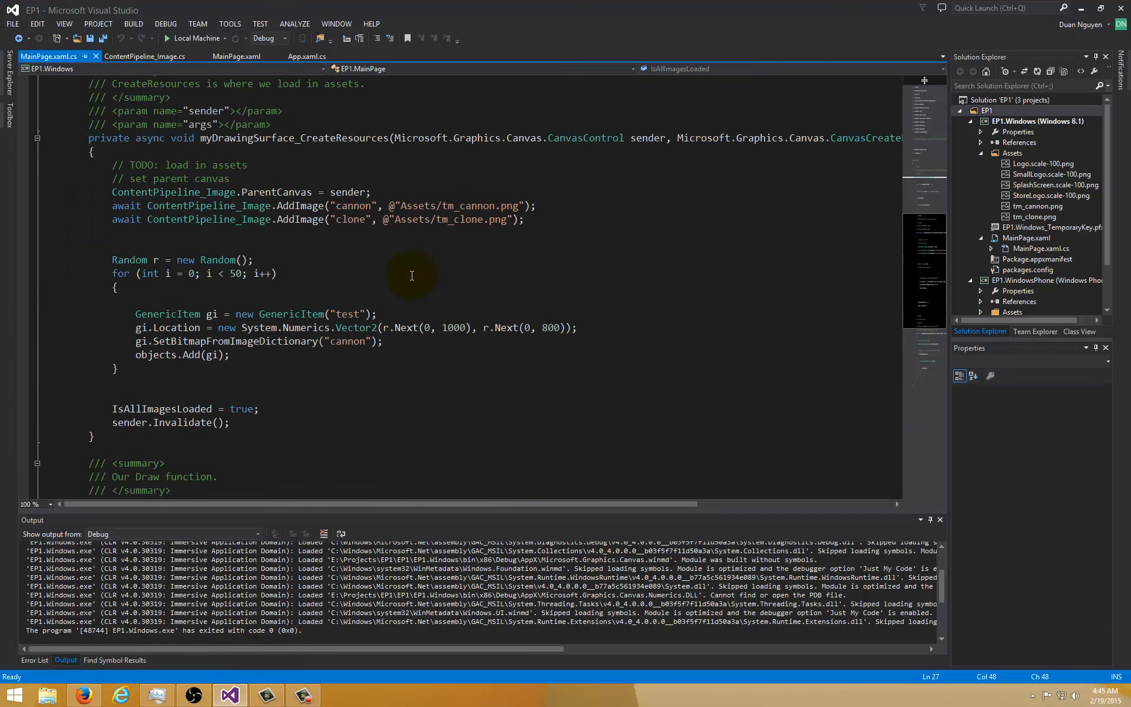
{"action": "scroll", "coordinate": [411, 276], "scroll_direction": "down", "scroll_amount": 4}
{"action": "scroll", "coordinate": [410, 276], "scroll_direction": "down", "scroll_amount": 3}
{"action": "scroll", "coordinate": [411, 276], "scroll_direction": "up", "scroll_amount": 2}
{"action": "scroll", "coordinate": [410, 278], "scroll_direction": "up", "scroll_amount": 1}
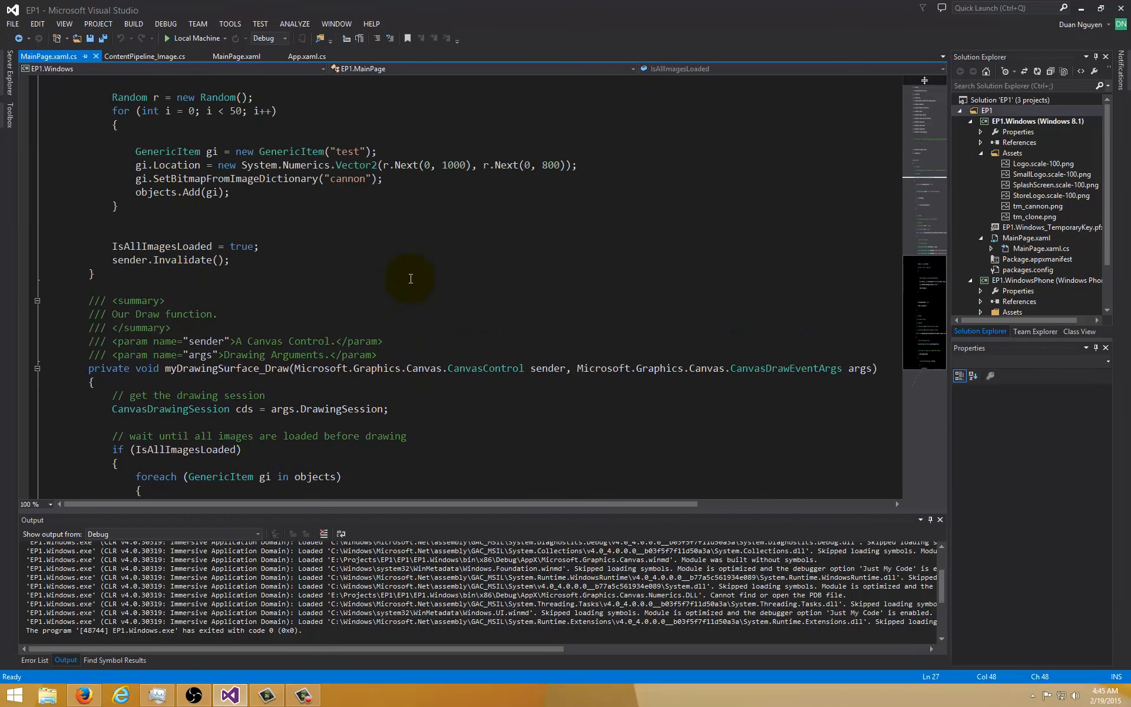
{"action": "scroll", "coordinate": [411, 278], "scroll_direction": "up", "scroll_amount": 5}
{"action": "scroll", "coordinate": [410, 278], "scroll_direction": "up", "scroll_amount": 5}
{"action": "scroll", "coordinate": [410, 279], "scroll_direction": "up", "scroll_amount": 1}
{"action": "scroll", "coordinate": [410, 281], "scroll_direction": "down", "scroll_amount": 3}
{"action": "scroll", "coordinate": [410, 281], "scroll_direction": "down", "scroll_amount": 5}
{"action": "scroll", "coordinate": [410, 281], "scroll_direction": "down", "scroll_amount": 3}
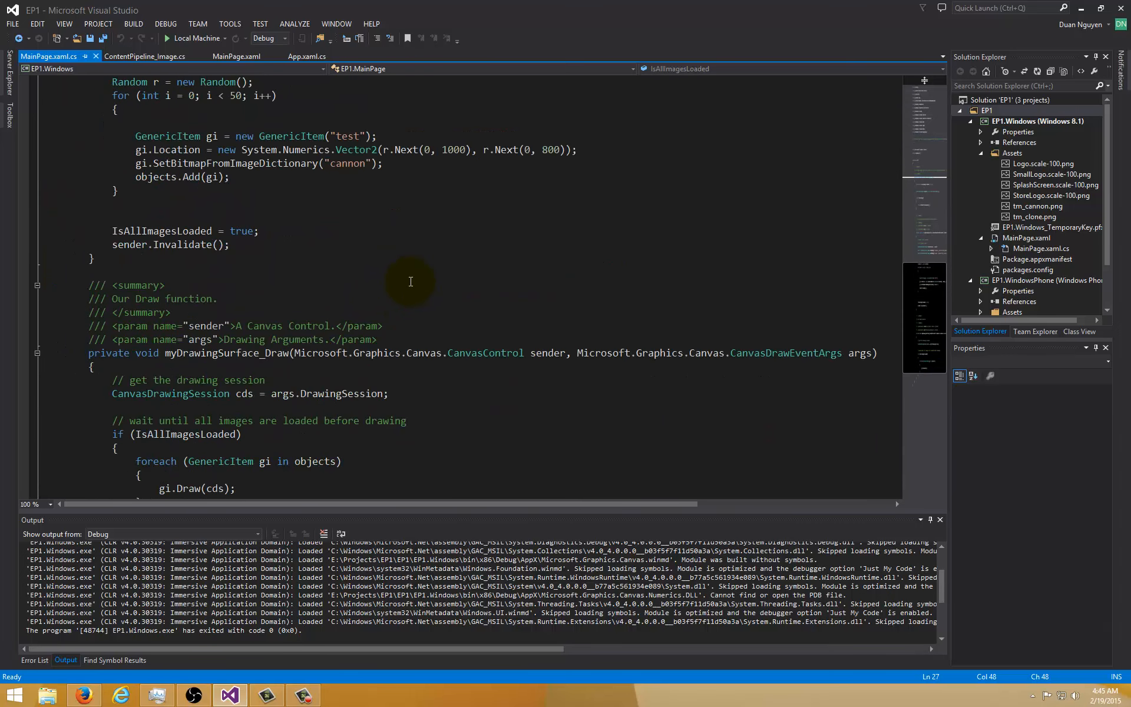
{"action": "scroll", "coordinate": [410, 281], "scroll_direction": "down", "scroll_amount": 1}
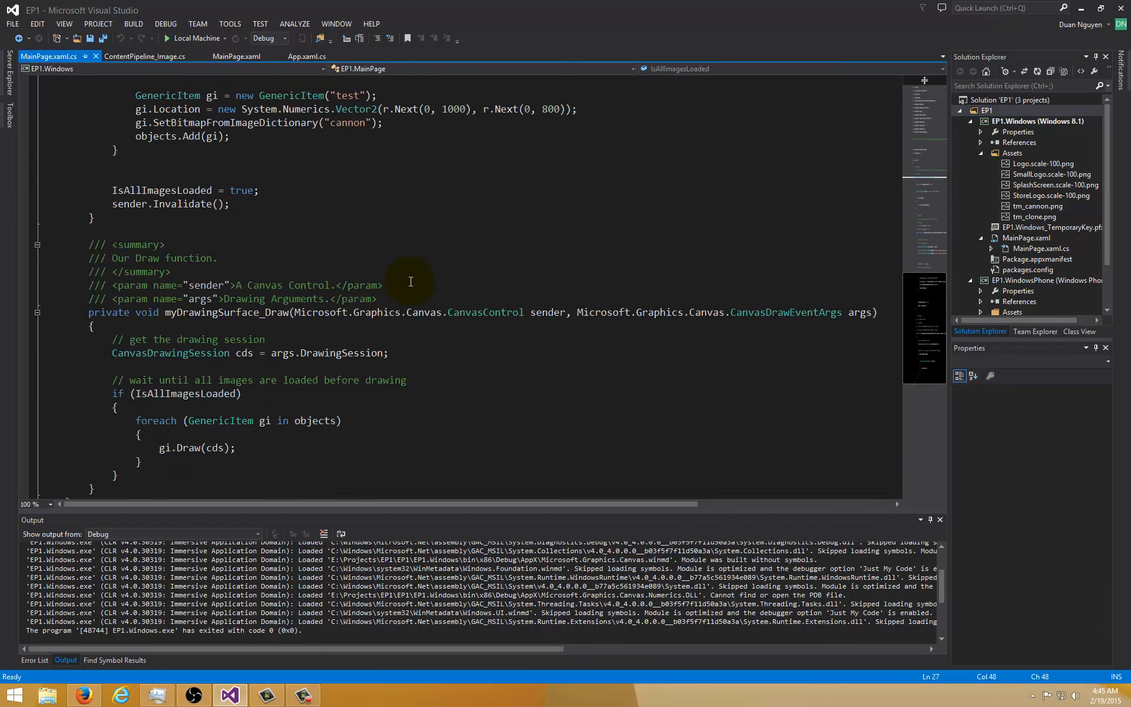
{"action": "left_click", "coordinate": [190, 38]}
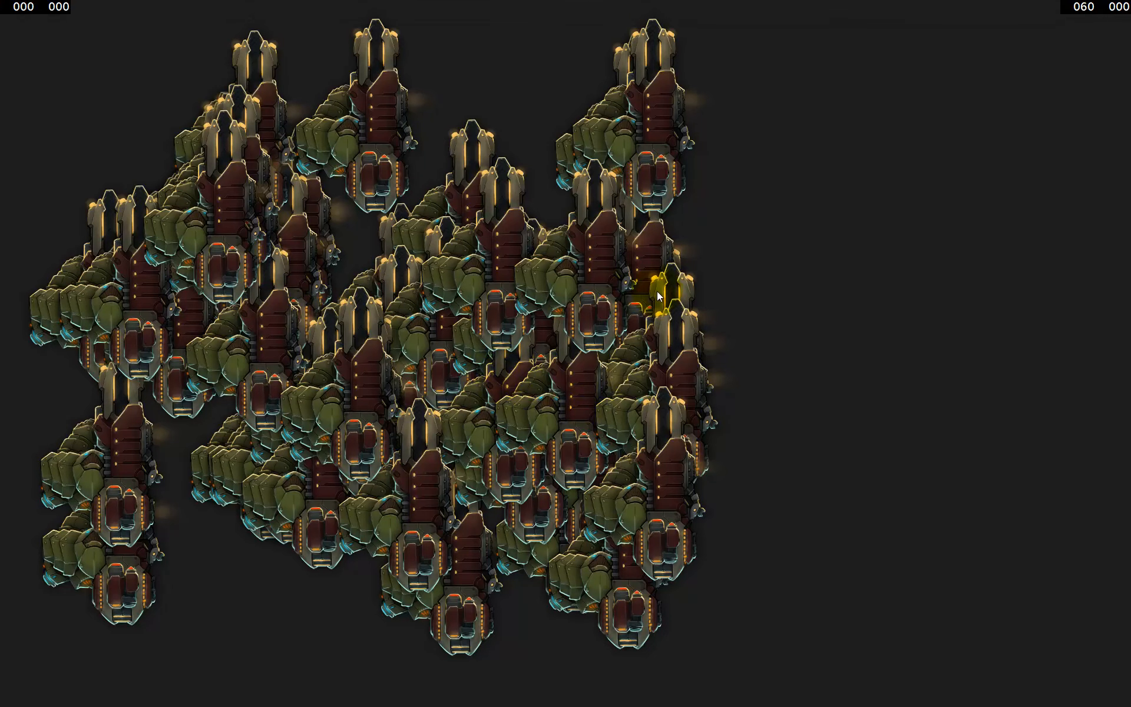
{"action": "key", "text": "alt+Tab"}
{"action": "left_click", "coordinate": [389, 332]}
{"action": "key", "text": "shift+F5"}
Step: Browse Solution Explorer, collapsing EP1.Windows and selecting EP1.WindowsPhone
{"action": "left_click", "coordinate": [987, 111]}
{"action": "scroll", "coordinate": [1042, 212], "scroll_direction": "down", "scroll_amount": 3}
{"action": "scroll", "coordinate": [1043, 212], "scroll_direction": "up", "scroll_amount": 3}
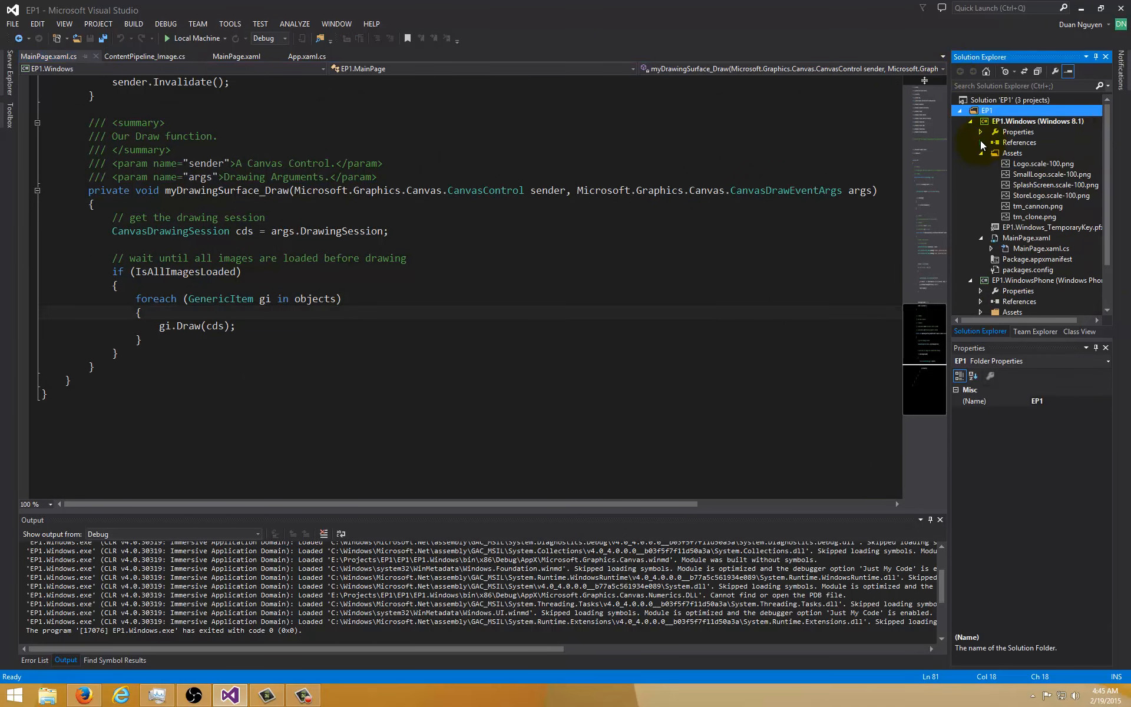
{"action": "left_click", "coordinate": [970, 121]}
{"action": "left_click", "coordinate": [1014, 131]}
{"action": "scroll", "coordinate": [972, 178], "scroll_direction": "down", "scroll_amount": 3}
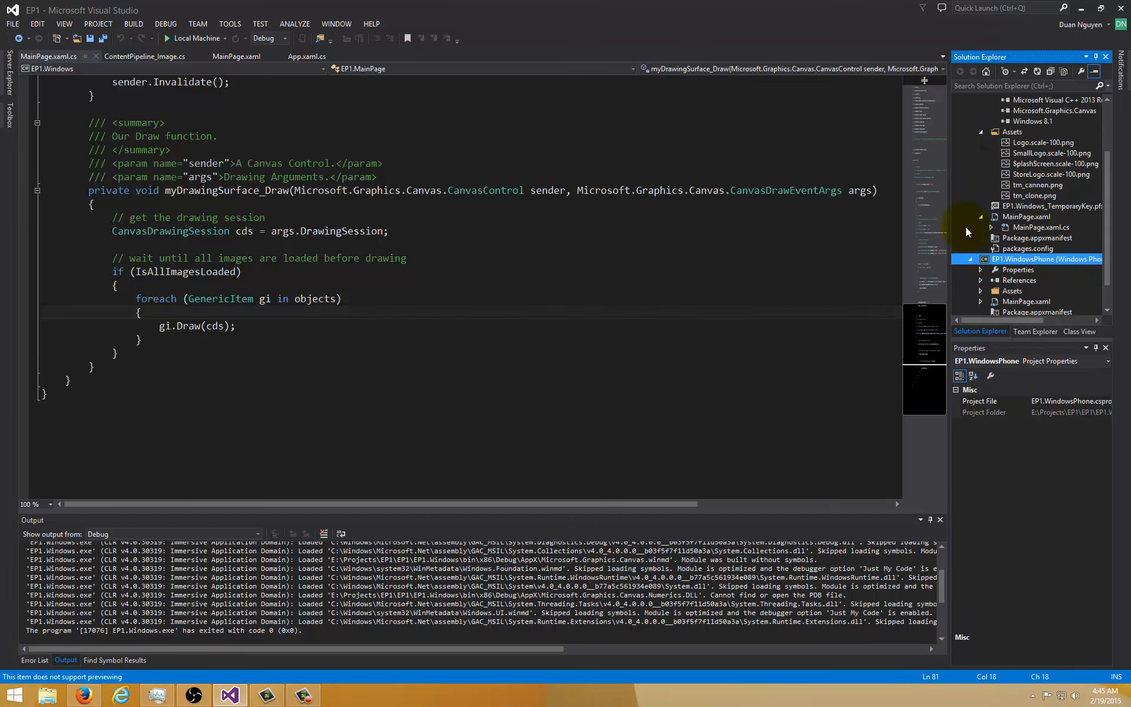
{"action": "scroll", "coordinate": [967, 221], "scroll_direction": "up", "scroll_amount": 4}
{"action": "scroll", "coordinate": [965, 216], "scroll_direction": "down", "scroll_amount": 3}
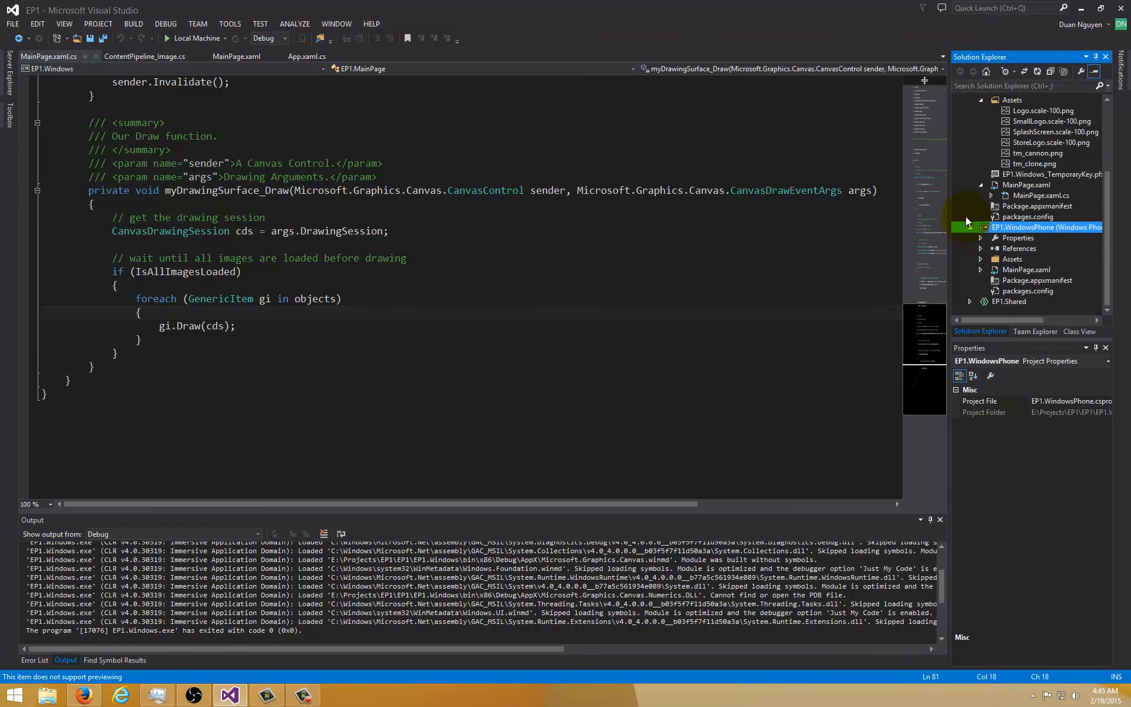
Step: Add a new Class item named GenericScene.cs to the EP1.Shared project
{"action": "left_click", "coordinate": [969, 228]}
{"action": "left_click", "coordinate": [993, 301]}
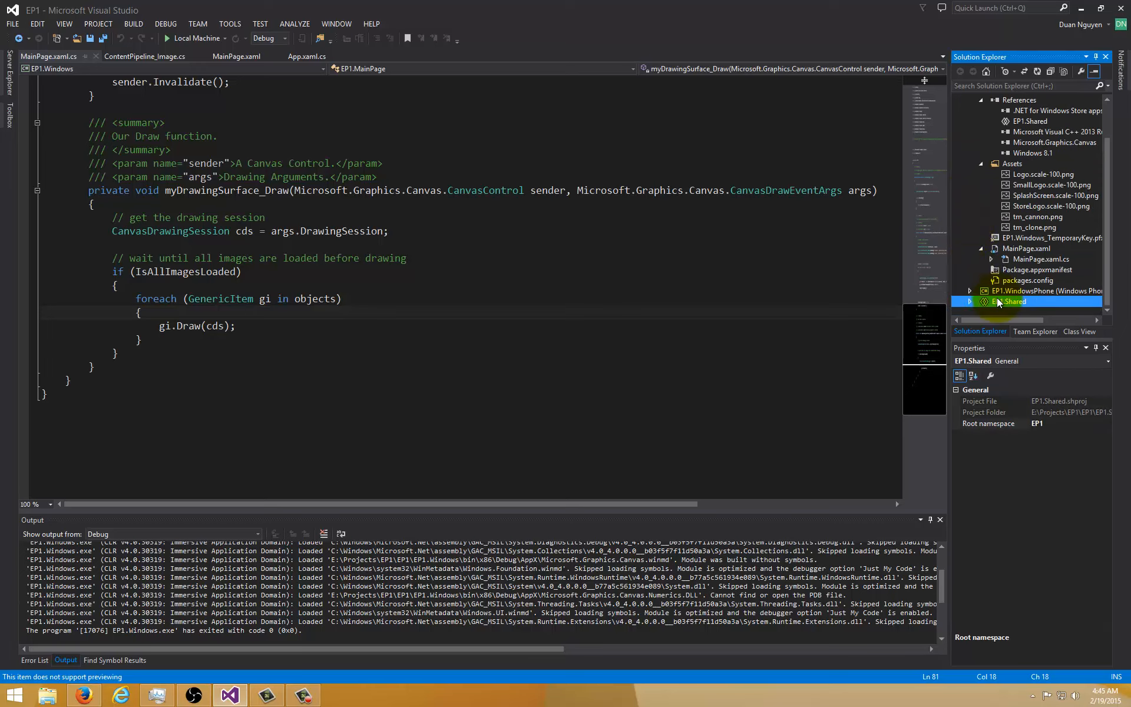
{"action": "right_click", "coordinate": [992, 301]}
{"action": "mouse_move", "coordinate": [850, 334]}
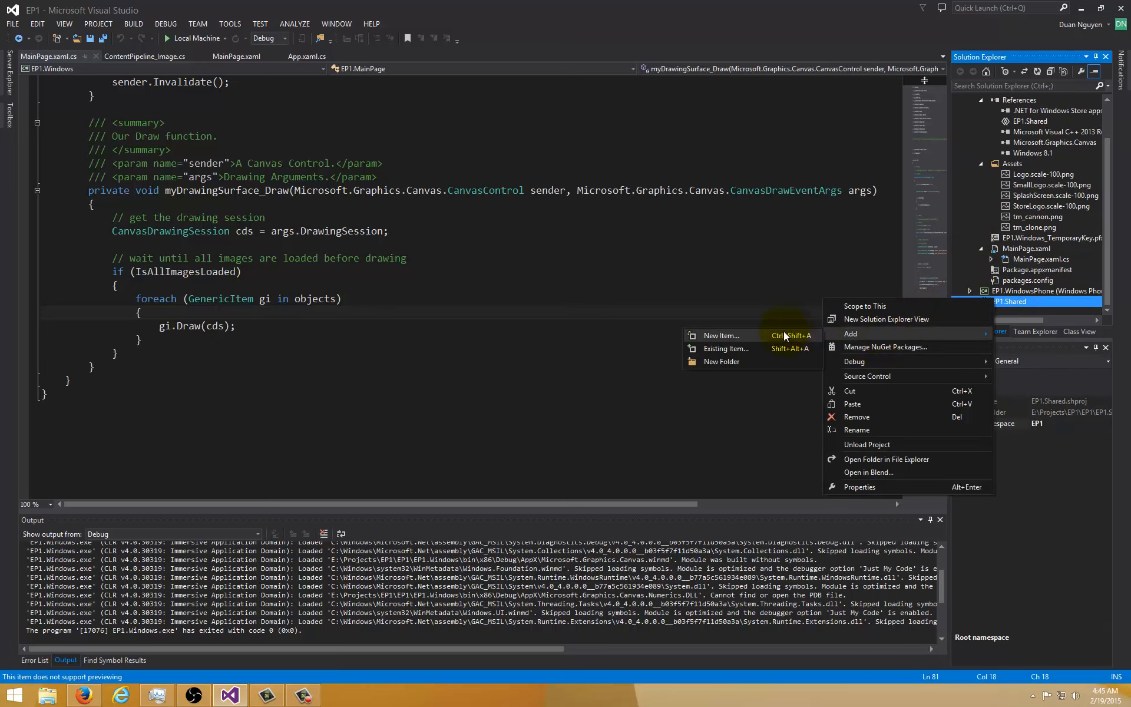
{"action": "left_click", "coordinate": [721, 337]}
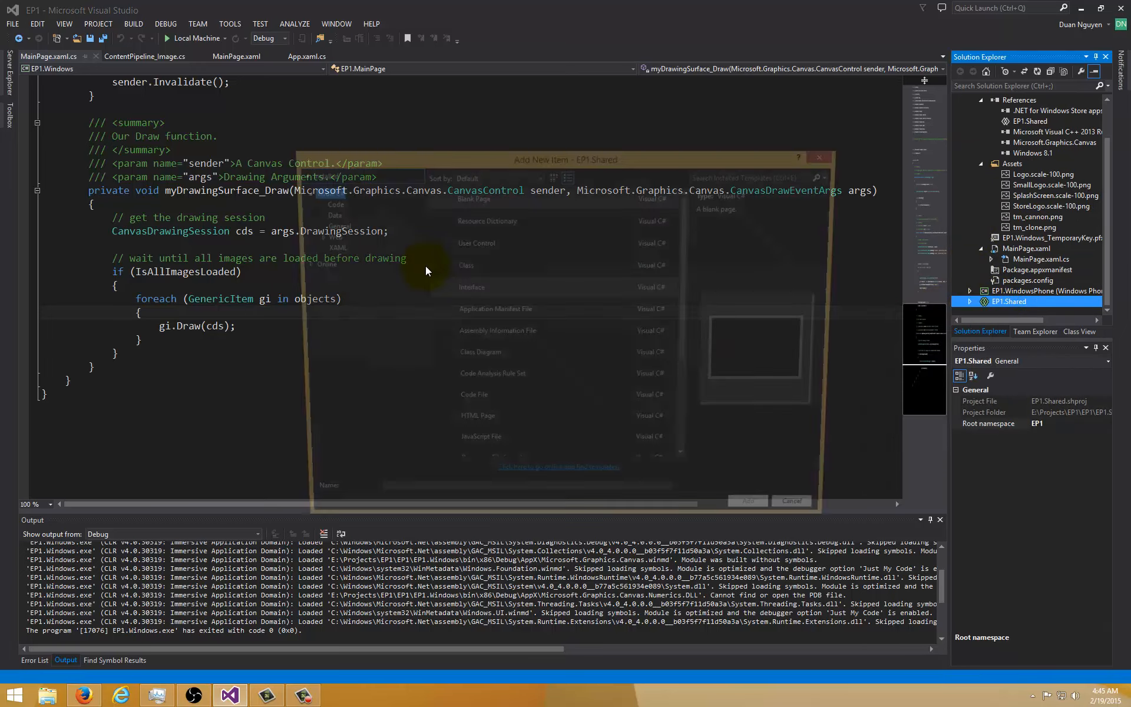
{"action": "left_click", "coordinate": [324, 203]}
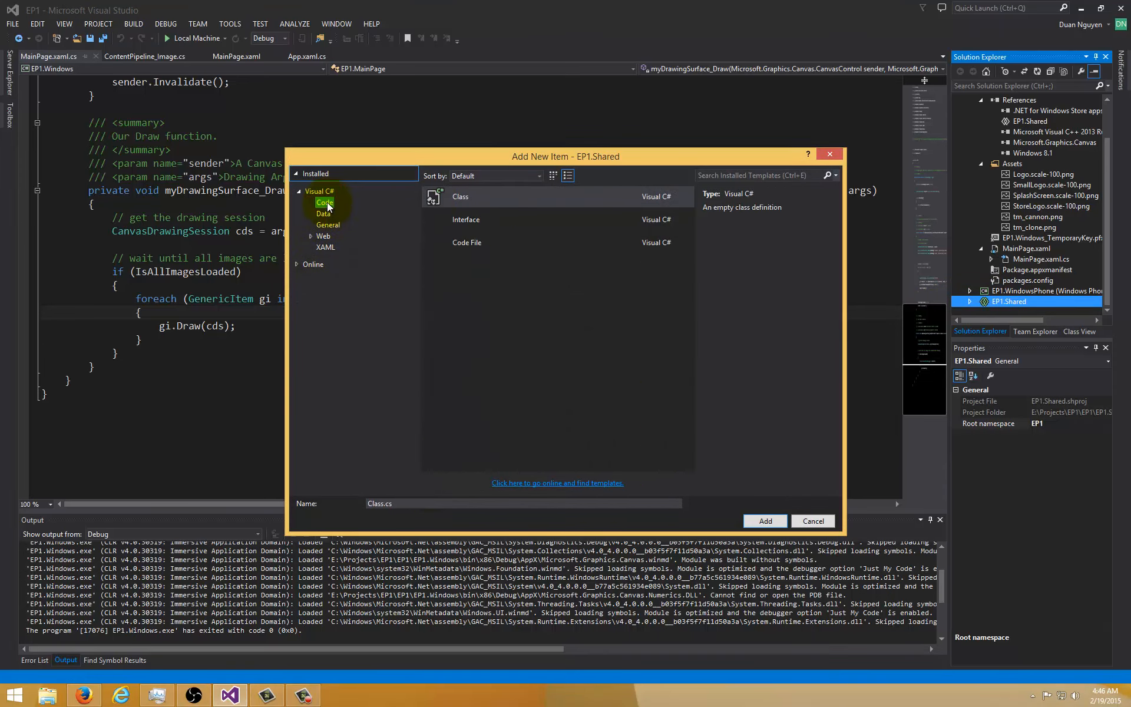
{"action": "left_click", "coordinate": [441, 197]}
{"action": "left_click", "coordinate": [449, 503]}
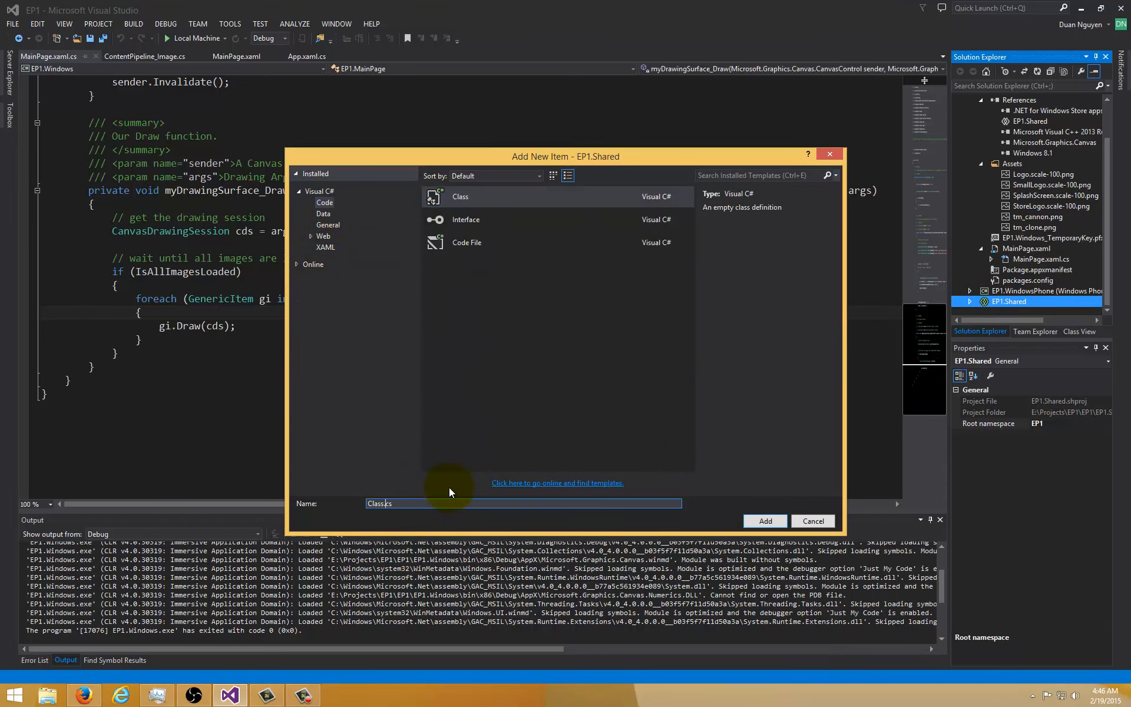
{"action": "type", "text": "GenericS"}
{"action": "type", "text": "cene"}
{"action": "key", "text": "Return"}
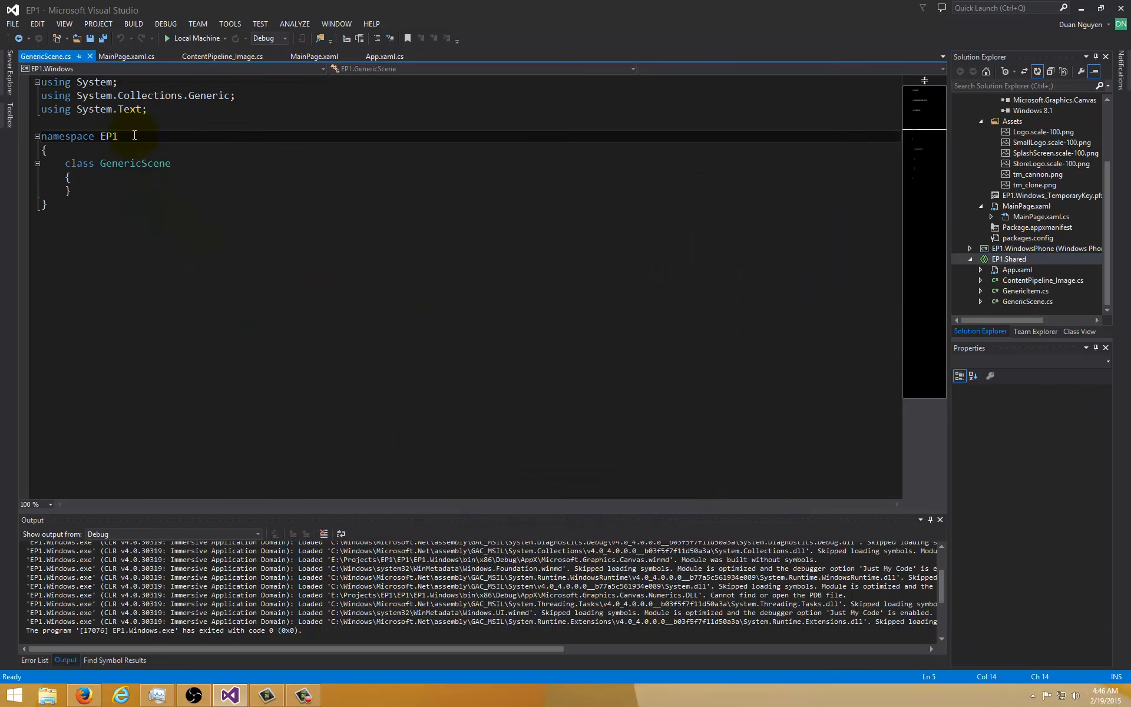
Step: Rename the namespace from EP1 to Chubosaurus and open up the class body
{"action": "double_click", "coordinate": [139, 135]}
{"action": "key", "text": "Delete"}
{"action": "type", "text": "C{"}
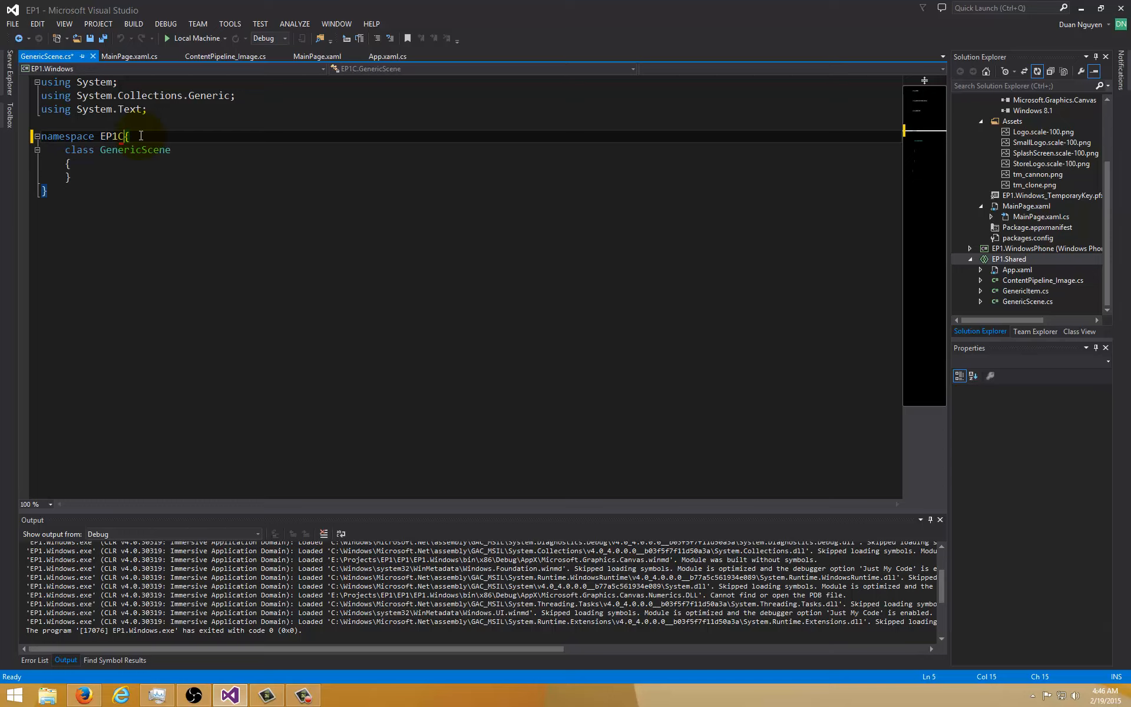
{"action": "key", "text": "BackSpace"}
{"action": "key", "text": "BackSpace"}
{"action": "key", "text": "BackSpace"}
{"action": "type", "text": "Chubosaurus"}
{"action": "key", "text": "Return"}
{"action": "key", "text": "Down"}
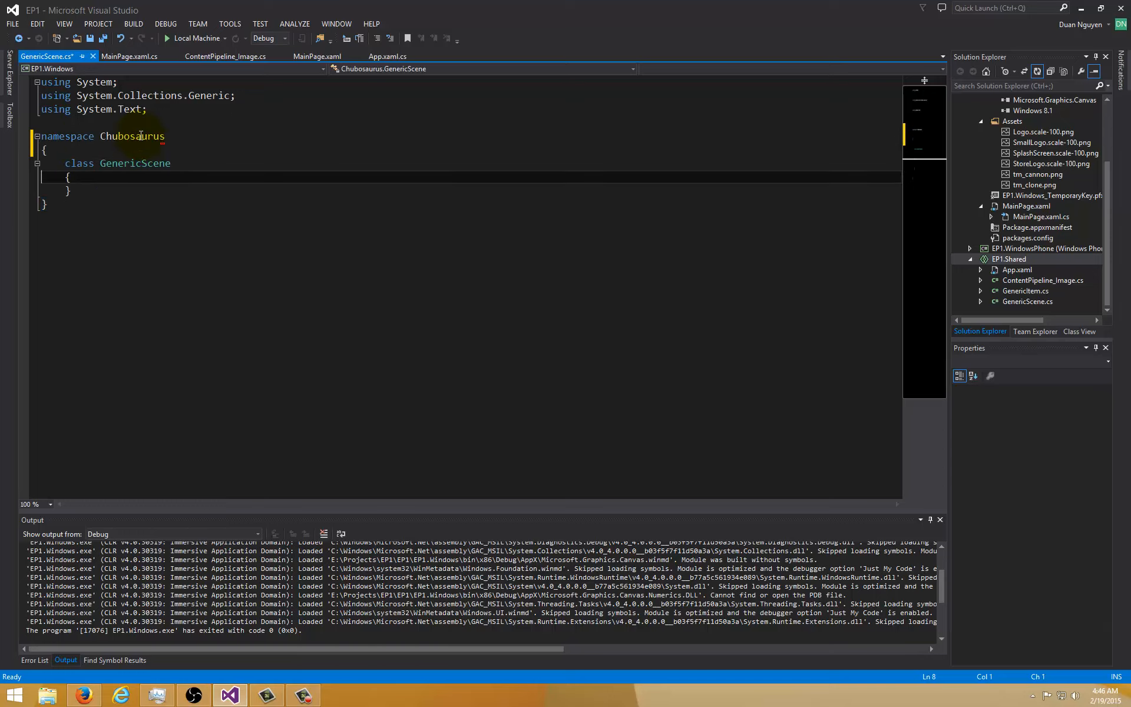
{"action": "type", "text": "public"}
{"action": "key", "text": "Down"}
{"action": "key", "text": "End"}
{"action": "key", "text": "Return"}
{"action": "key", "text": "Return"}
{"action": "key", "text": "Up"}
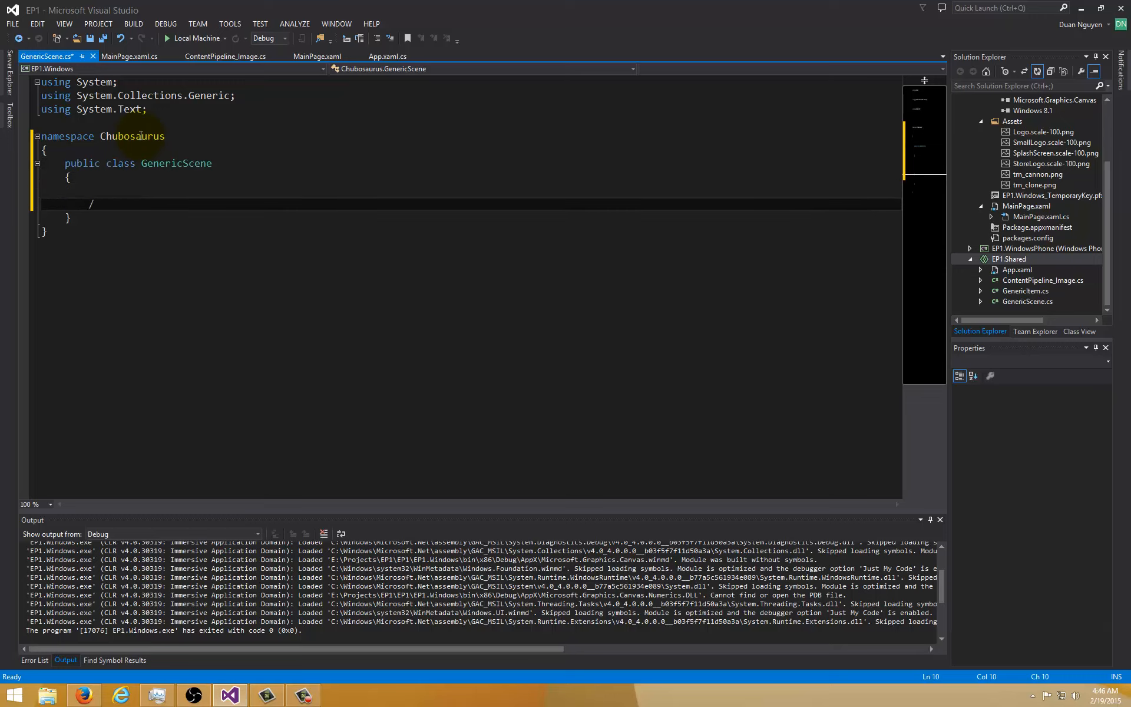
{"action": "type", "text": "/ TODO:"}
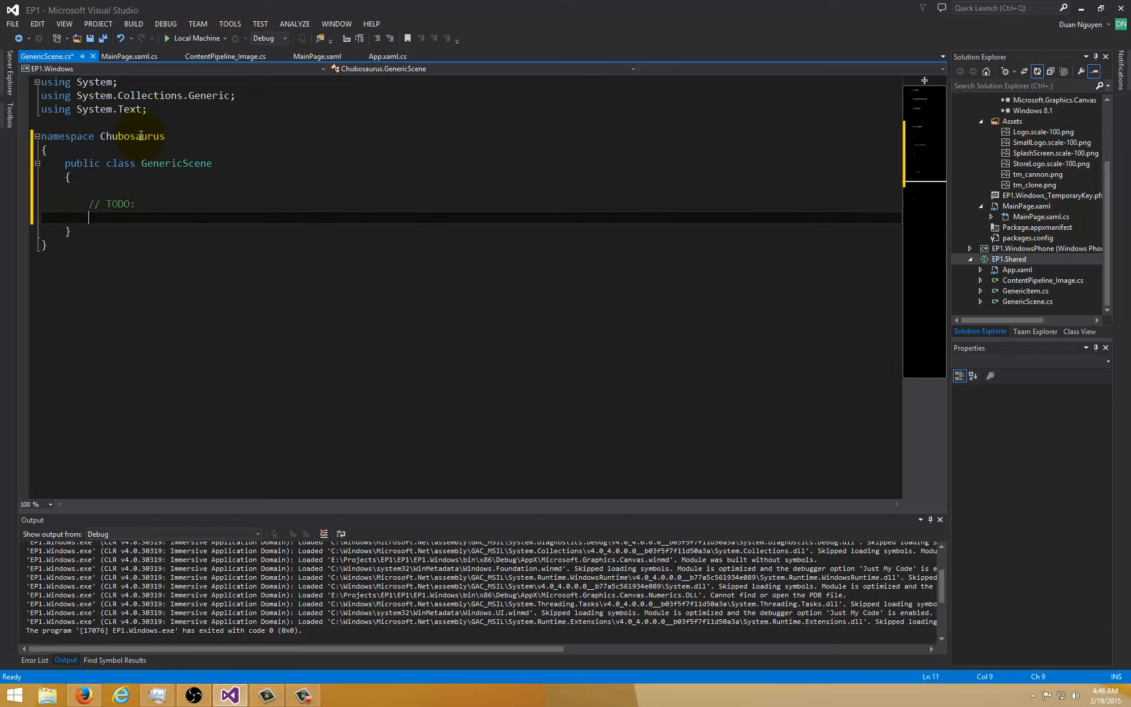
Step: Write TODO, Update, Draw and GenericItems-collection placeholder comments in the class
{"action": "key", "text": "Return"}
{"action": "key", "text": "Return"}
{"action": "type", "text": "/ Up"}
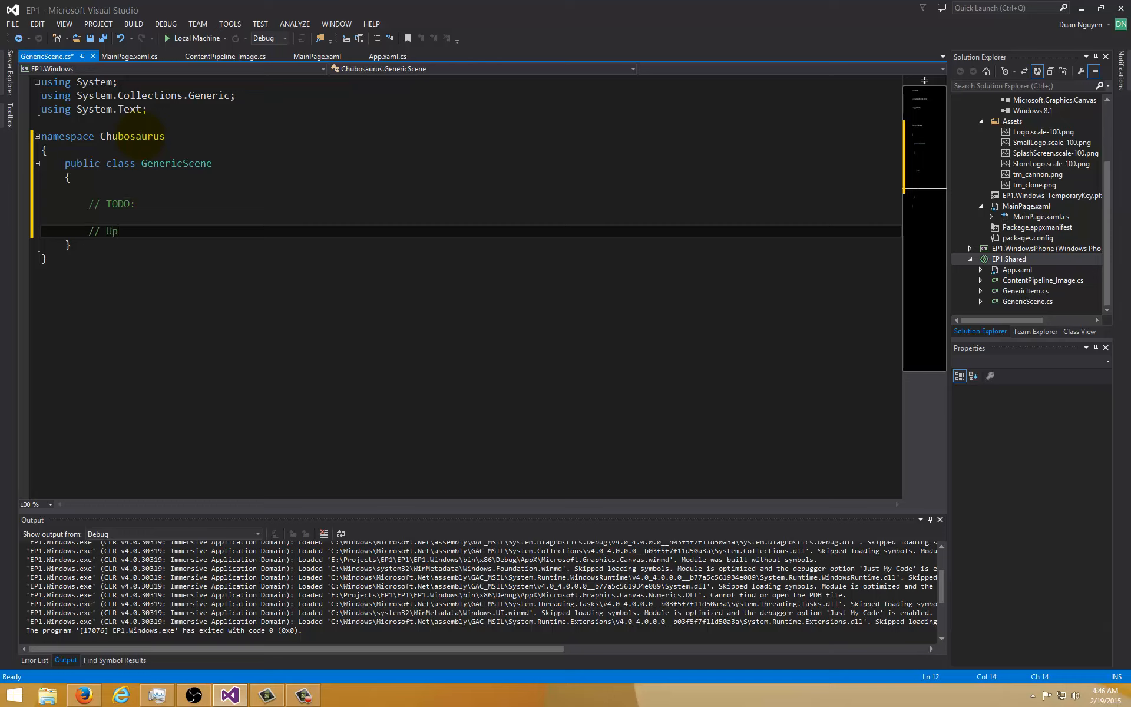
{"action": "type", "text": "date"}
{"action": "key", "text": "Return"}
{"action": "type", "text": "//  Draw"}
{"action": "key", "text": "BackSpace"}
{"action": "key", "text": "BackSpace"}
{"action": "key", "text": "BackSpace"}
{"action": "type", "text": "Dra"}
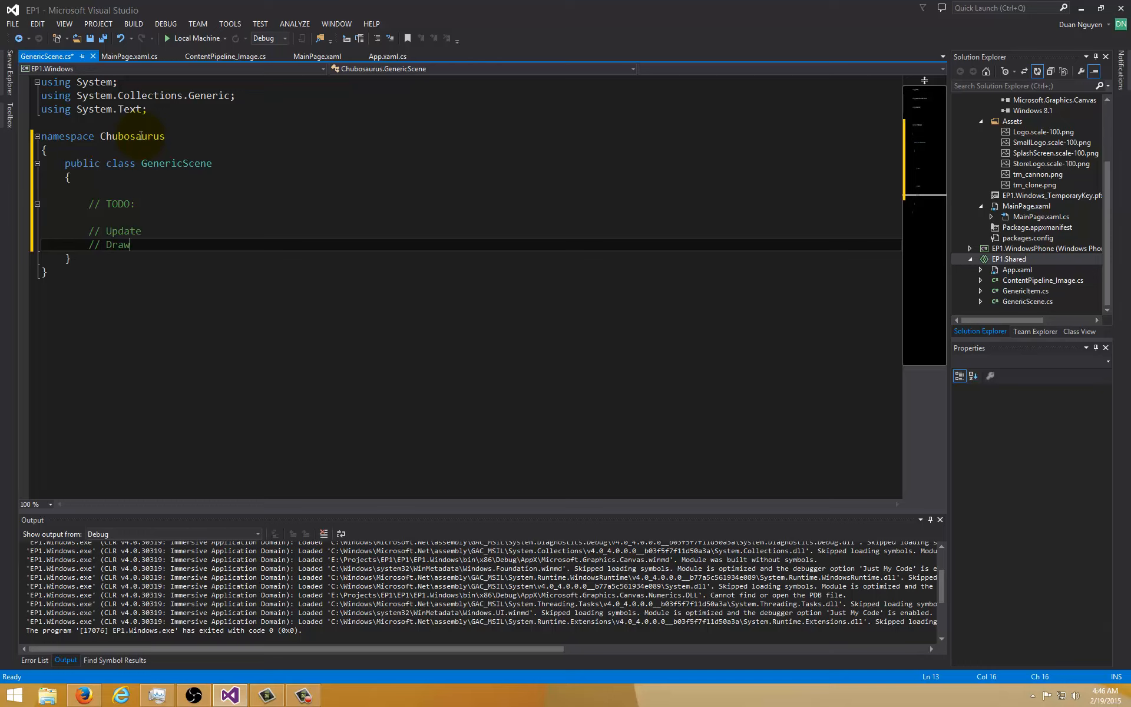
{"action": "key", "text": "Return"}
{"action": "key", "text": "Return"}
{"action": "type", "text": "// Col"}
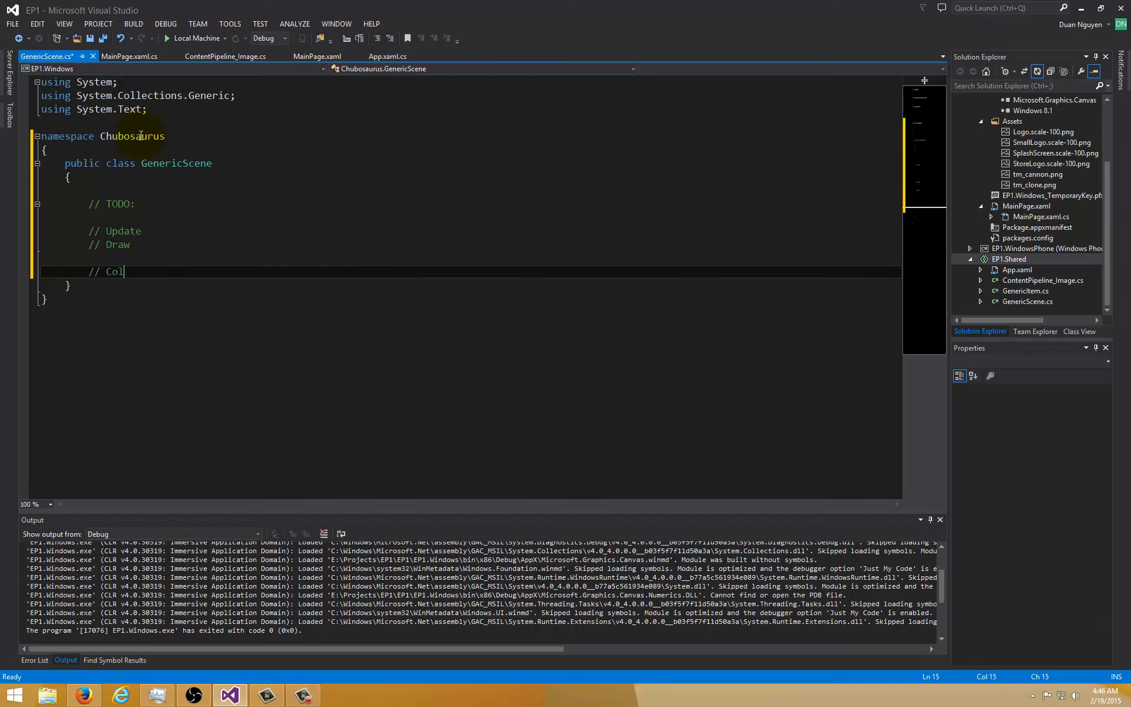
{"action": "type", "text": "lection of G"}
{"action": "type", "text": "enericItems"}
{"action": "key", "text": "Return"}
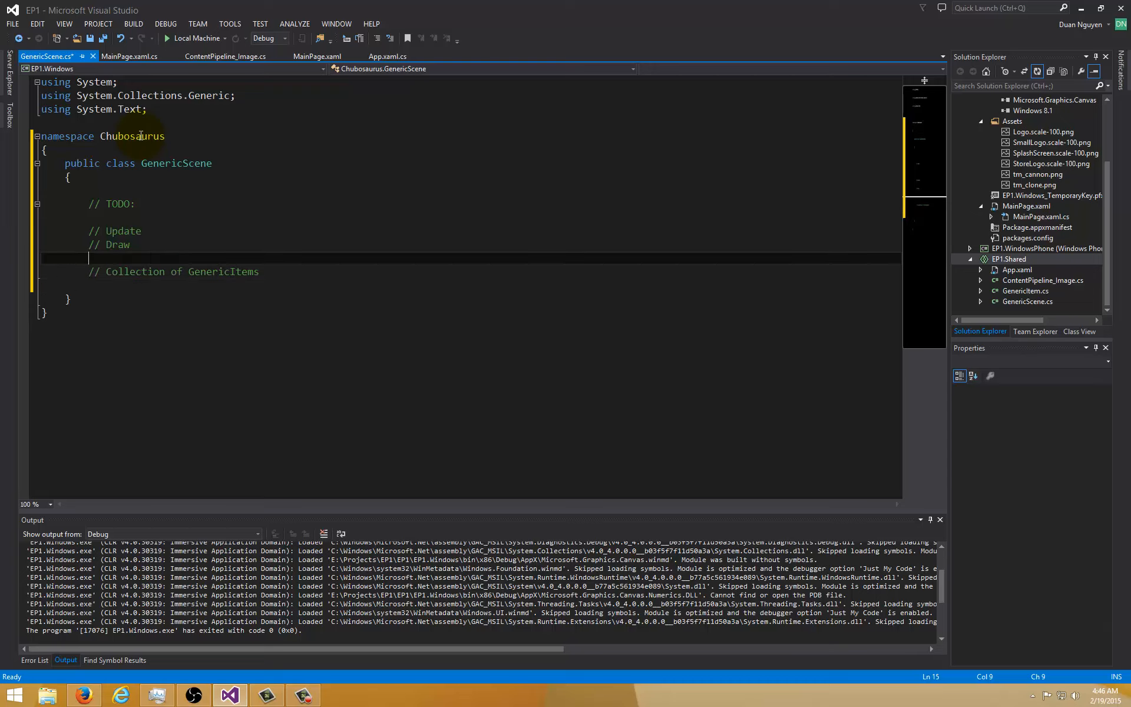
Step: Add a using directive for Microsoft.Graphics.Canvas below the existing usings
{"action": "key", "text": "Up"}
{"action": "key", "text": "Up"}
{"action": "key", "text": "Up"}
{"action": "key", "text": "Return"}
{"action": "key", "text": "Return"}
{"action": "type", "text": "using Mico"}
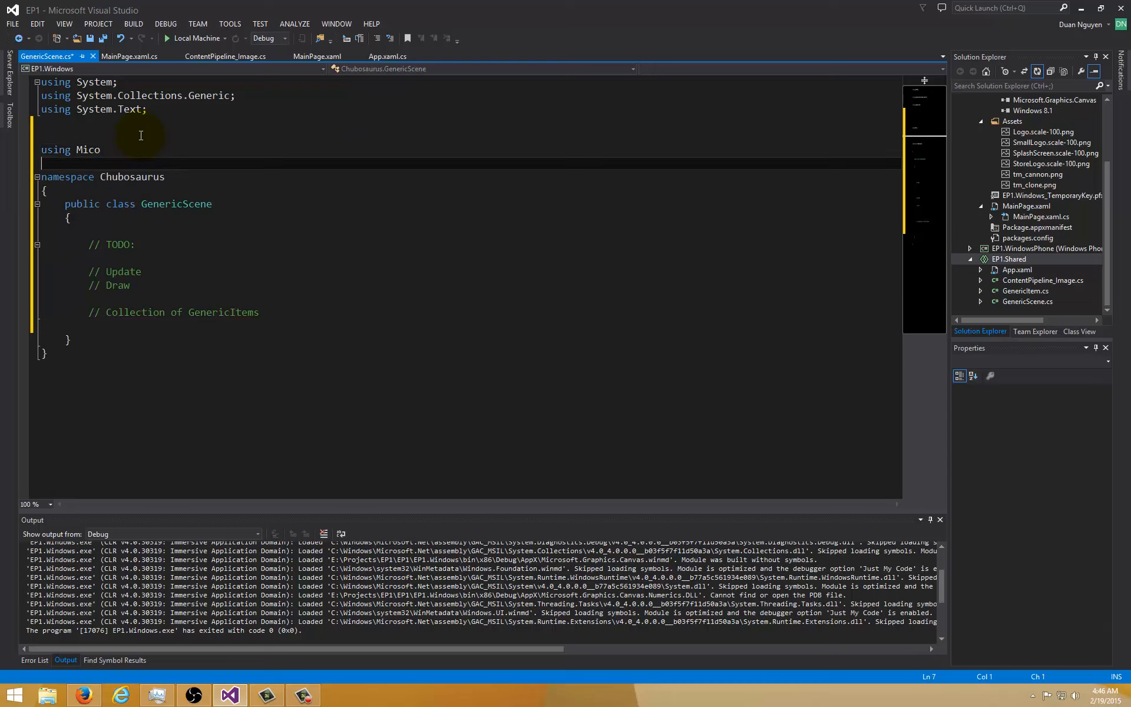
{"action": "key", "text": "BackSpace"}
{"action": "key", "text": "BackSpace"}
{"action": "key", "text": "BackSpace"}
{"action": "key", "text": "BackSpace"}
{"action": "type", "text": "Microsoft.Graphics.Canvas;"}
{"action": "key", "text": "Return"}
{"action": "key", "text": "Down"}
{"action": "key", "text": "Down"}
{"action": "key", "text": "Down"}
{"action": "key", "text": "Down"}
{"action": "key", "text": "Up"}
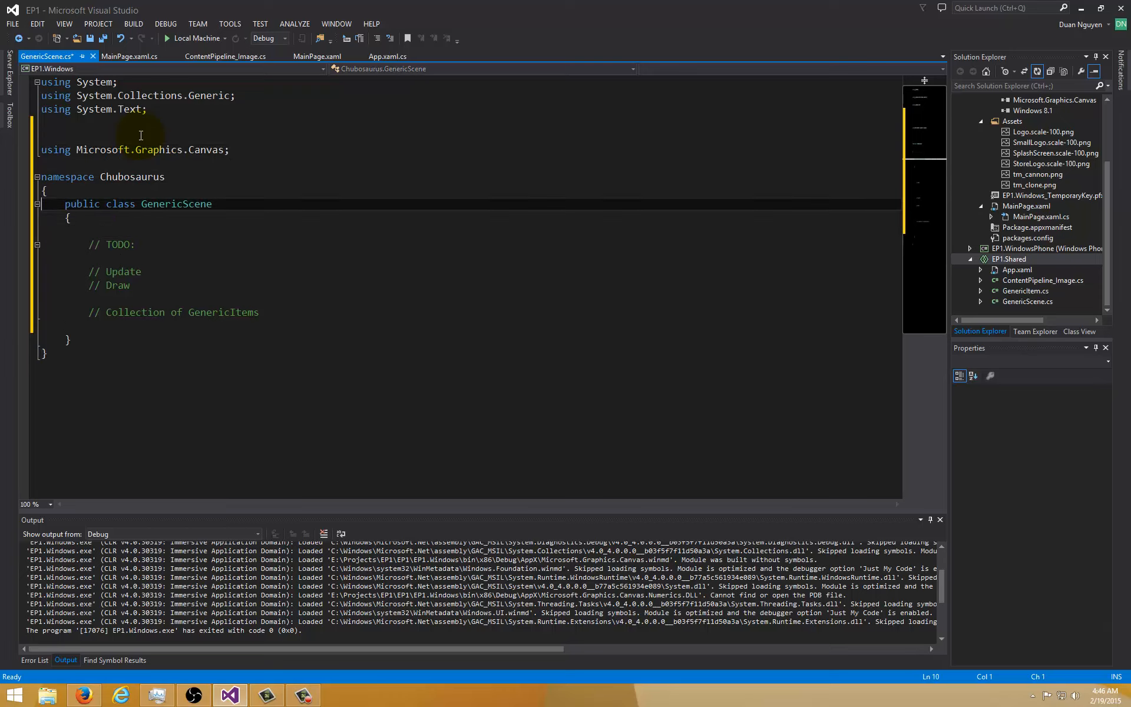
Step: Add Size and Location placeholder comments after the Draw comment
{"action": "key", "text": "Down"}
{"action": "key", "text": "Down"}
{"action": "key", "text": "Down"}
{"action": "key", "text": "Down"}
{"action": "key", "text": "Down"}
{"action": "key", "text": "Up"}
{"action": "key", "text": "End"}
{"action": "key", "text": "Return"}
{"action": "key", "text": "Return"}
{"action": "type", "text": "Size"}
{"action": "key", "text": "Return"}
{"action": "type", "text": "//"}
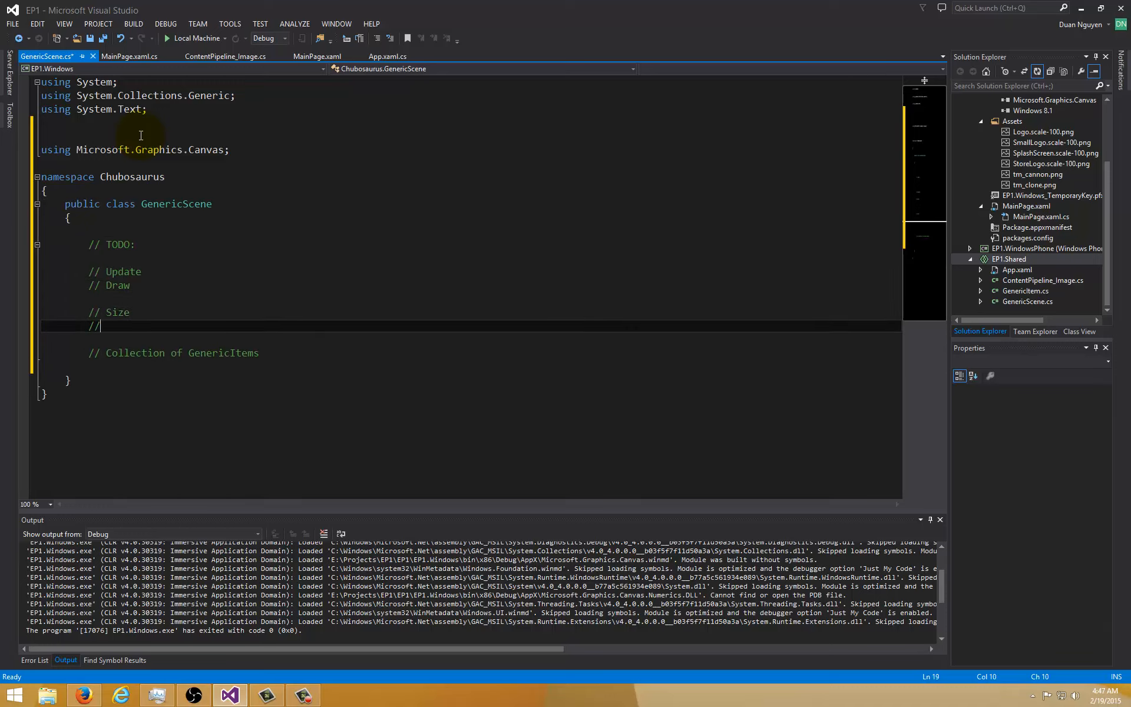
{"action": "type", "text": " Location"}
{"action": "key", "text": "Return"}
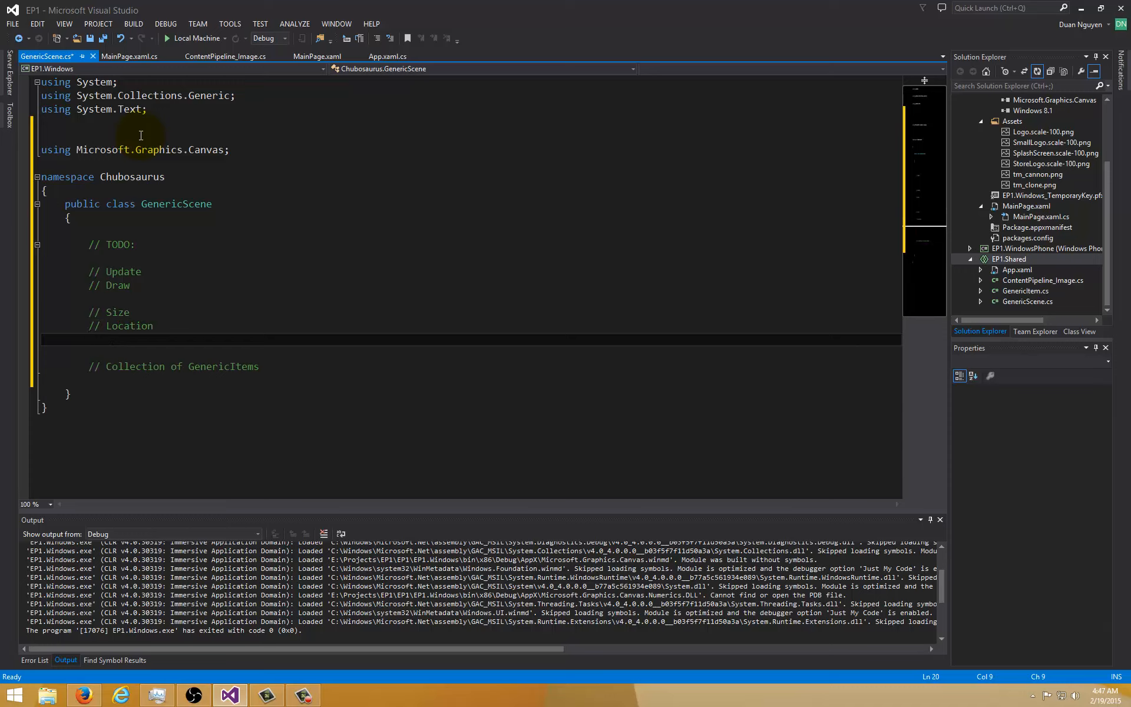
{"action": "key", "text": "shift+Up"}
{"action": "key", "text": "shift+Up"}
{"action": "key", "text": "Up"}
{"action": "key", "text": "Up"}
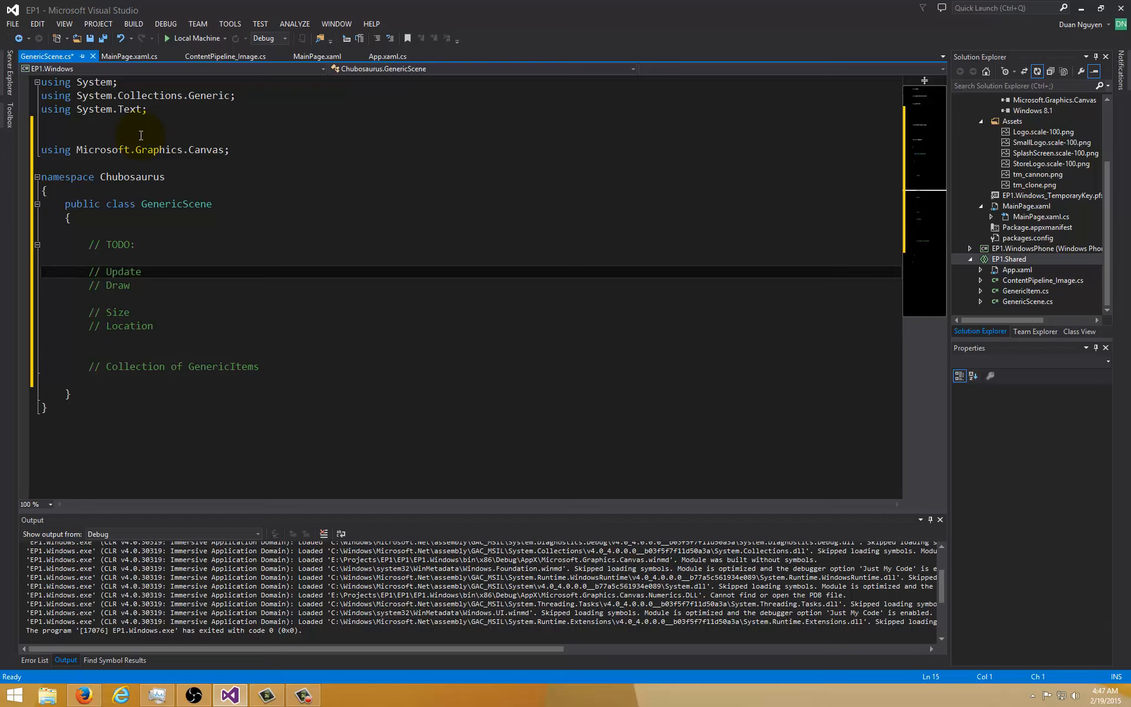
Step: Declare GenericScene as deriving from GenericItem
{"action": "key", "text": "Up"}
{"action": "key", "text": "Up"}
{"action": "key", "text": "Up"}
{"action": "key", "text": "Up"}
{"action": "key", "text": "Up"}
{"action": "key", "text": "End"}
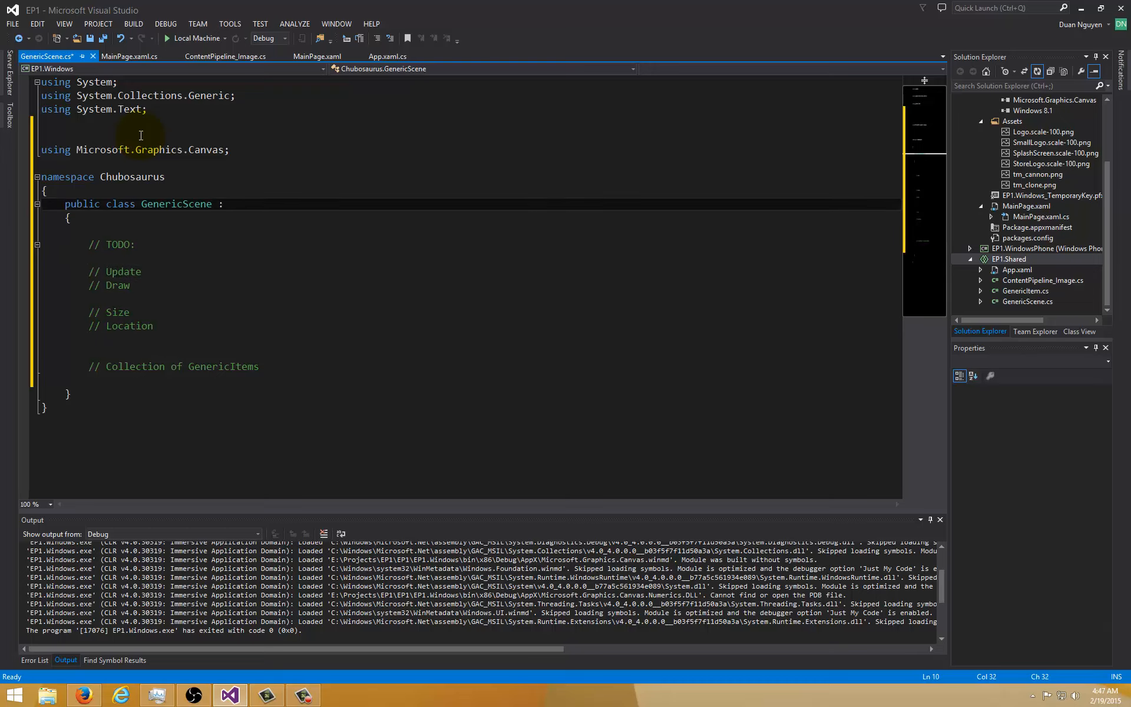
{"action": "type", "text": "e"}
{"action": "key", "text": "Tab"}
{"action": "key", "text": "Down"}
{"action": "key", "text": "Down"}
{"action": "key", "text": "Down"}
{"action": "key", "text": "Down"}
Step: Insert override stubs for Update and Draw that call the base methods
{"action": "key", "text": "Up"}
{"action": "key", "text": "Up"}
{"action": "key", "text": "Up"}
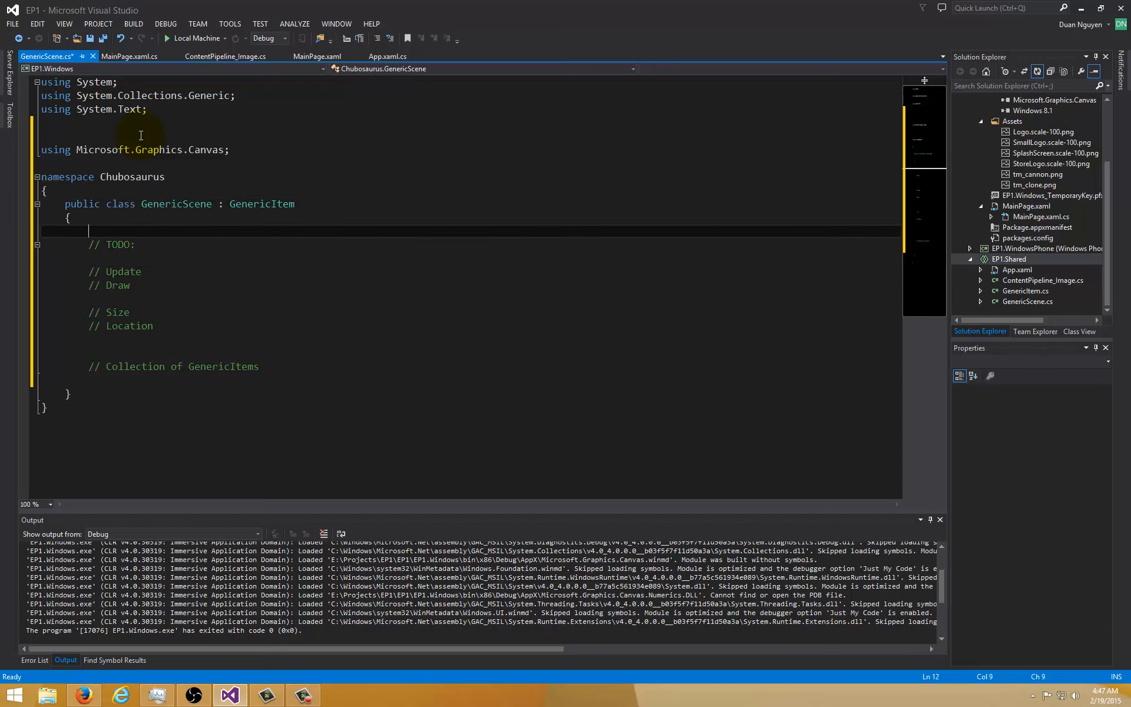
{"action": "key", "text": "Return"}
{"action": "type", "text": "public ov"}
{"action": "key", "text": "Tab"}
{"action": "key", "text": "Down"}
{"action": "key", "text": "Down"}
{"action": "key", "text": "Down"}
{"action": "key", "text": "Return"}
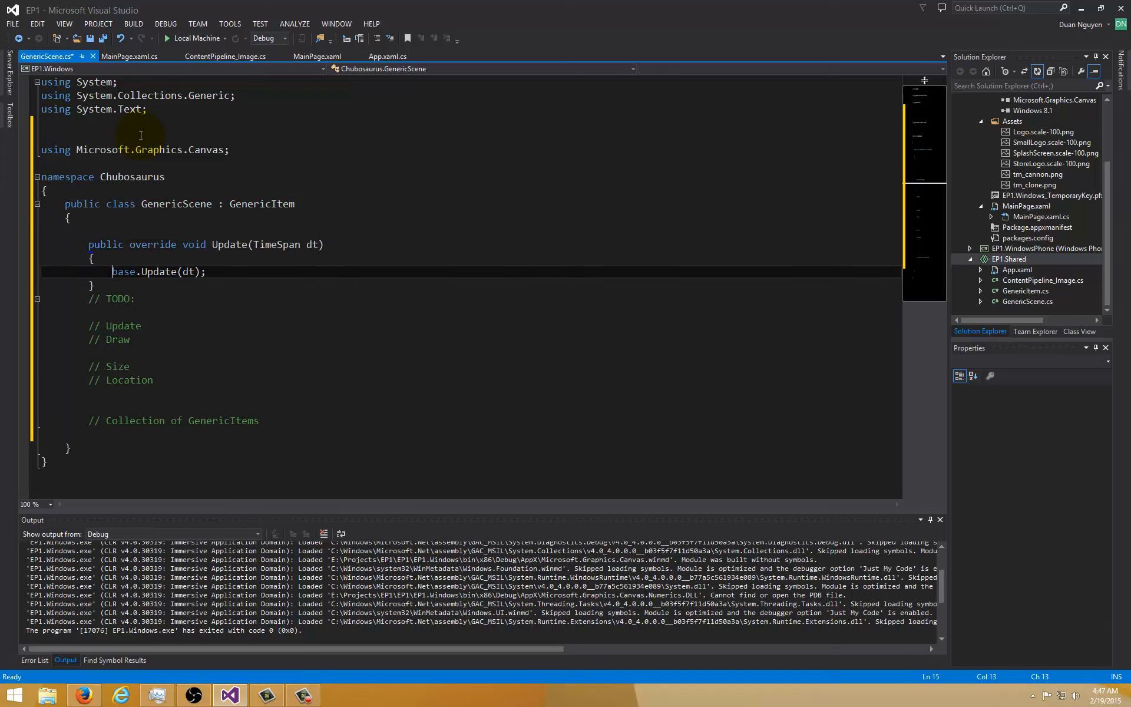
{"action": "key", "text": "Down"}
{"action": "key", "text": "End"}
{"action": "key", "text": "Return"}
{"action": "key", "text": "Return"}
{"action": "type", "text": "public override"}
{"action": "key", "text": "Down"}
{"action": "key", "text": "Return"}
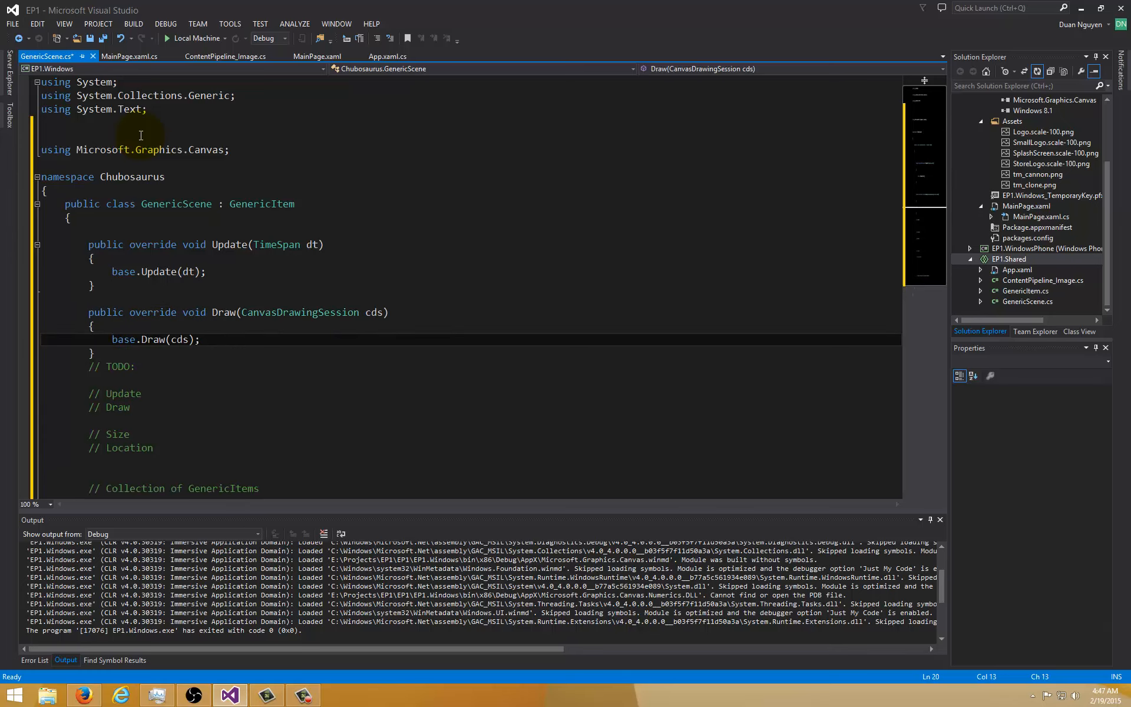
{"action": "key", "text": "Return"}
{"action": "key", "text": "Down"}
{"action": "key", "text": "Down"}
{"action": "key", "text": "Down"}
Step: Delete the Update, Draw, Size and Location comments and save the file
{"action": "key", "text": "Home"}
{"action": "key", "text": "shift+Down"}
{"action": "key", "text": "shift+Down"}
{"action": "key", "text": "Delete"}
{"action": "key", "text": "shift+Down"}
{"action": "key", "text": "shift+Down"}
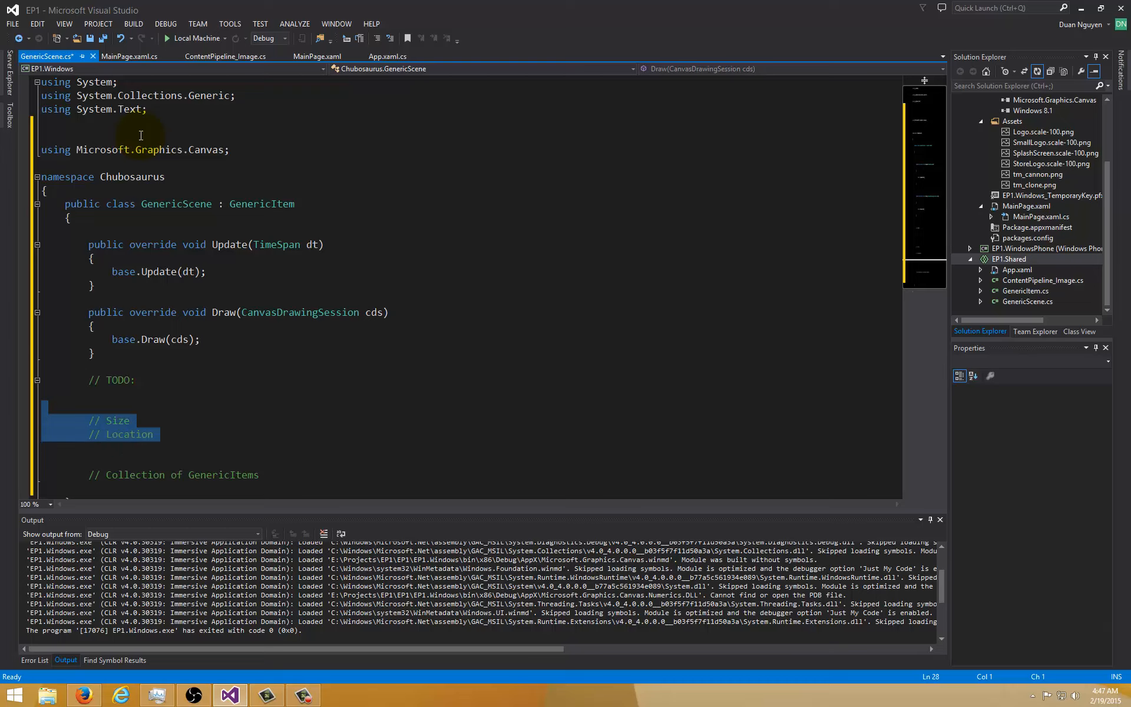
{"action": "key", "text": "Delete"}
{"action": "key", "text": "Delete"}
{"action": "key", "text": "Delete"}
{"action": "key", "text": "Delete"}
{"action": "key", "text": "BackSpace"}
{"action": "key", "text": "alt+f"}
{"action": "key", "text": "s"}
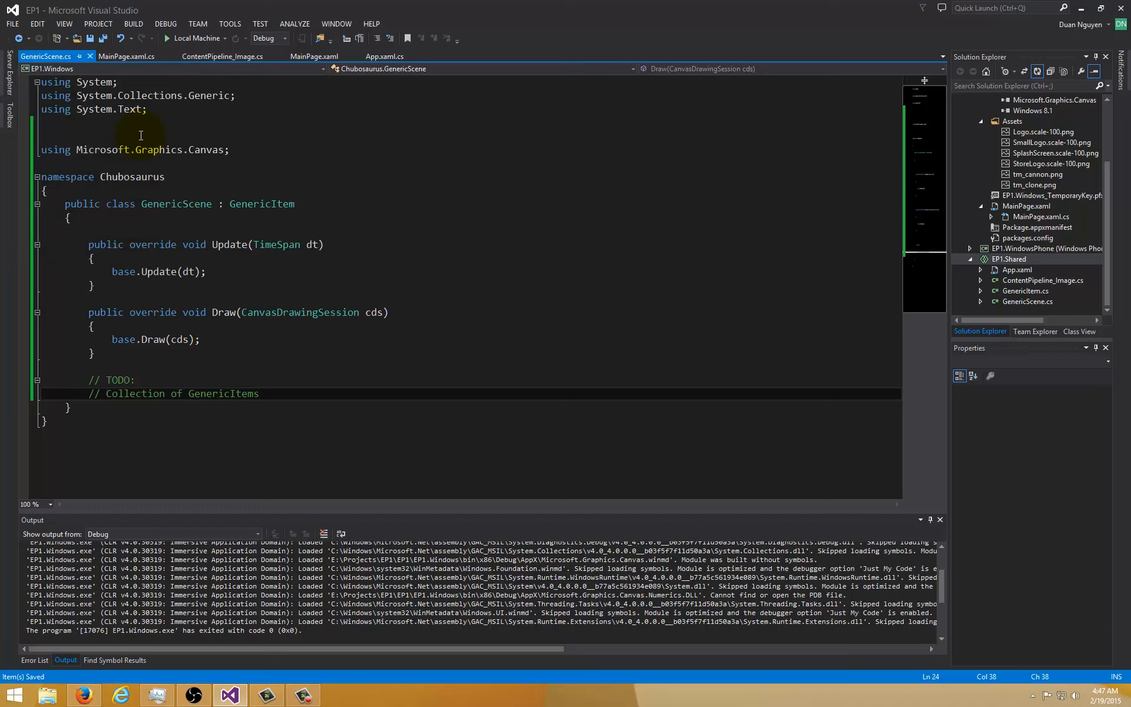
Step: Add a List<GenericItem> objects field initialised to a new List<GenericItem>
{"action": "key", "text": "Return"}
{"action": "key", "text": "Return"}
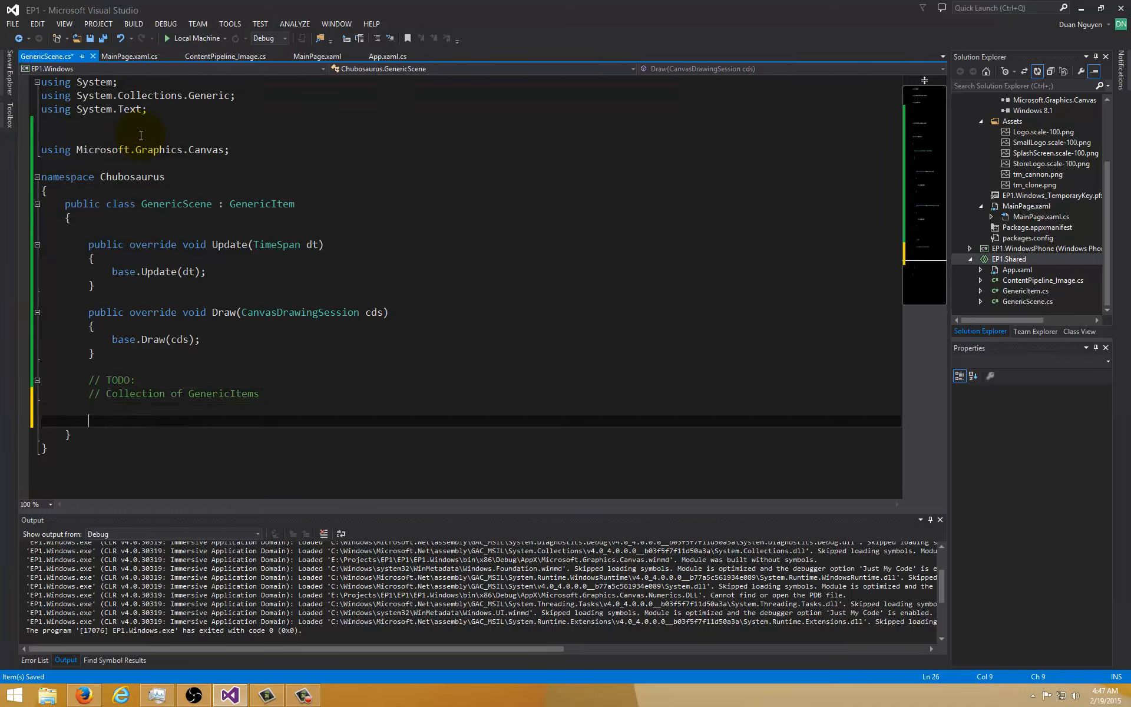
{"action": "type", "text": "List<"}
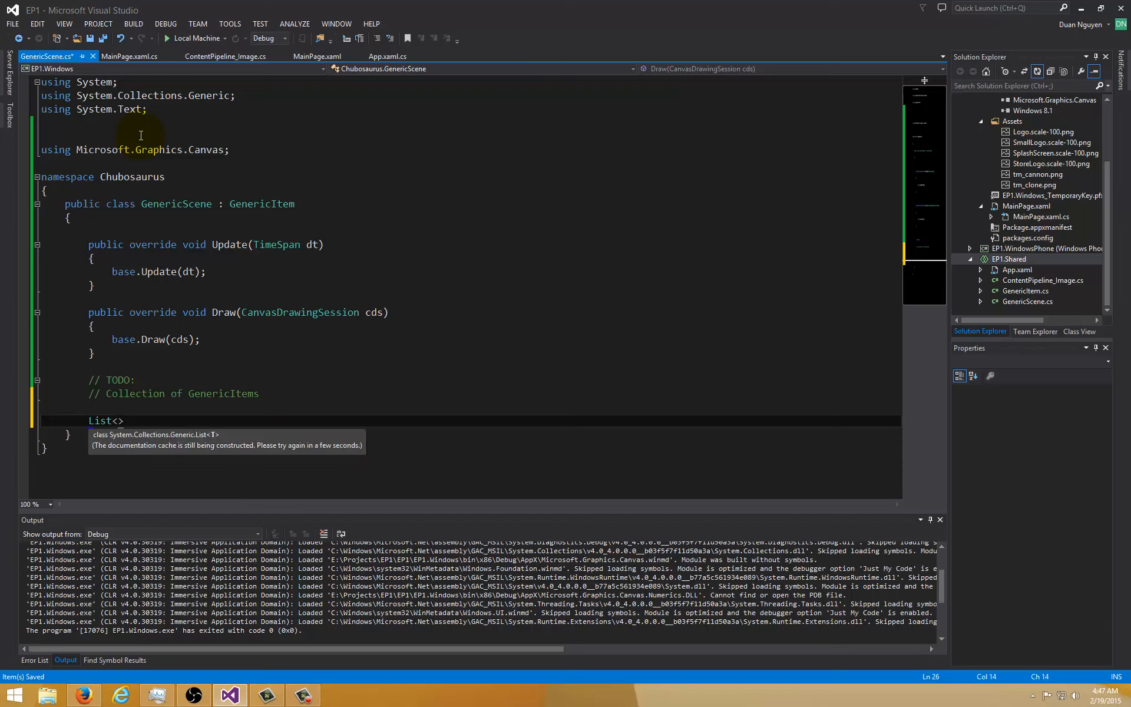
{"action": "type", "text": "Gen"}
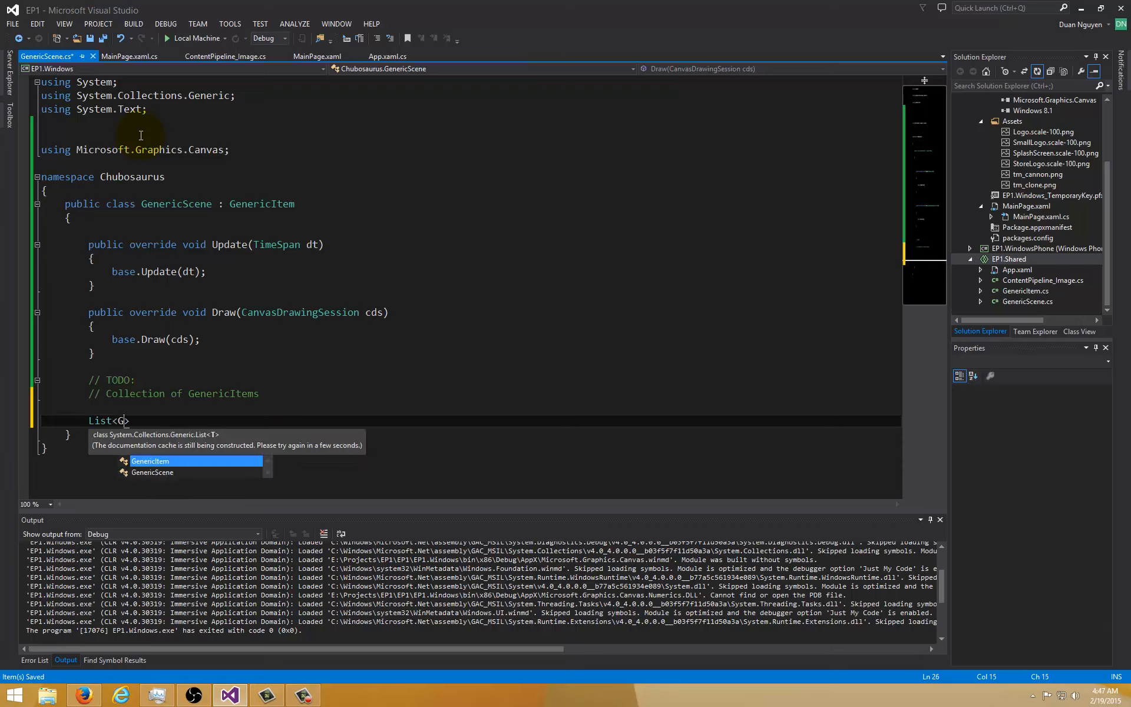
{"action": "key", "text": "Tab"}
{"action": "type", "text": "> "}
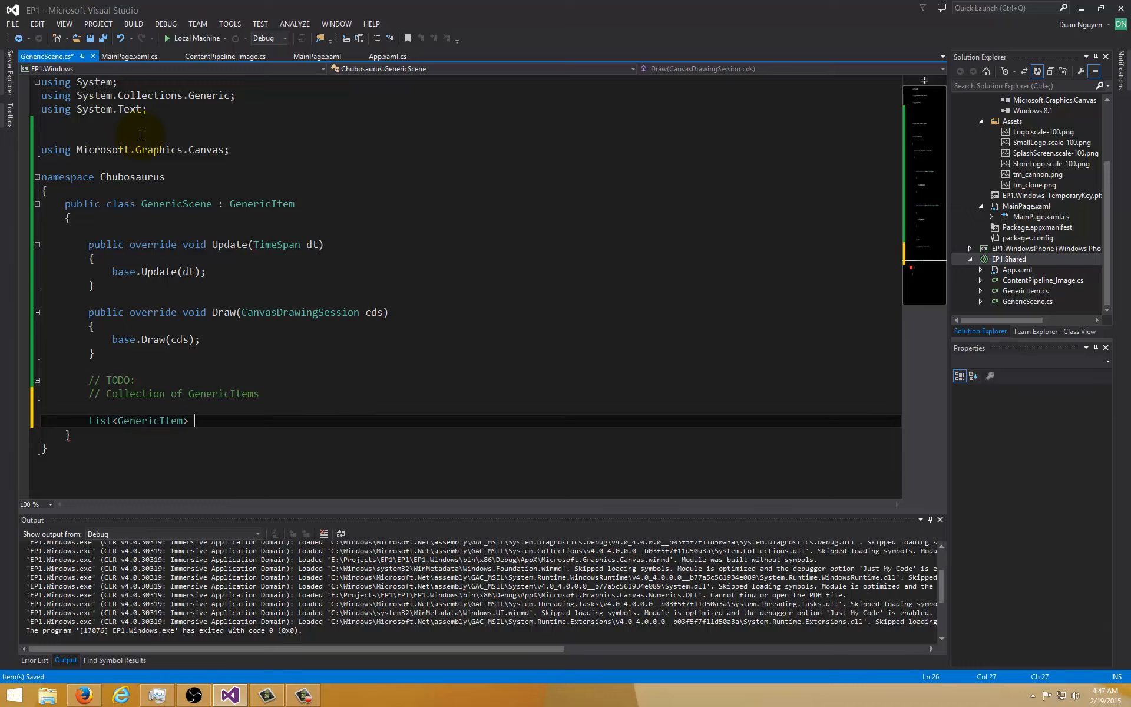
{"action": "type", "text": "objects = new"}
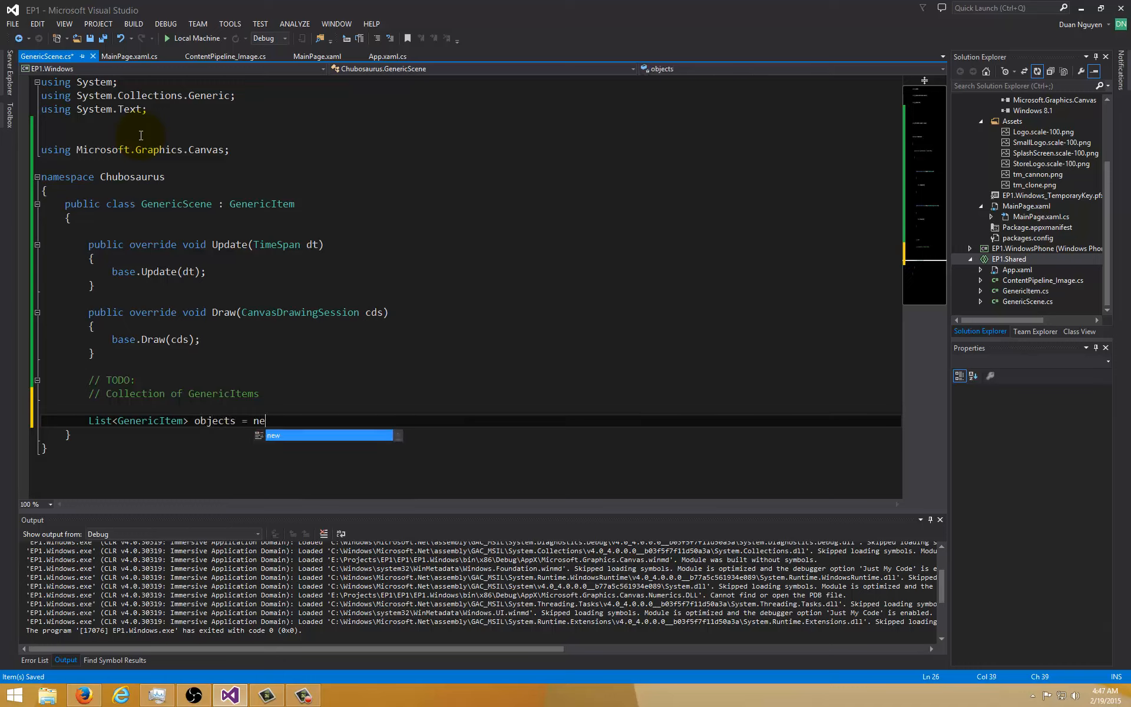
{"action": "key", "text": "BackSpace"}
{"action": "key", "text": "BackSpace"}
{"action": "key", "text": "BackSpace"}
{"action": "key", "text": "BackSpace"}
{"action": "key", "text": "BackSpace"}
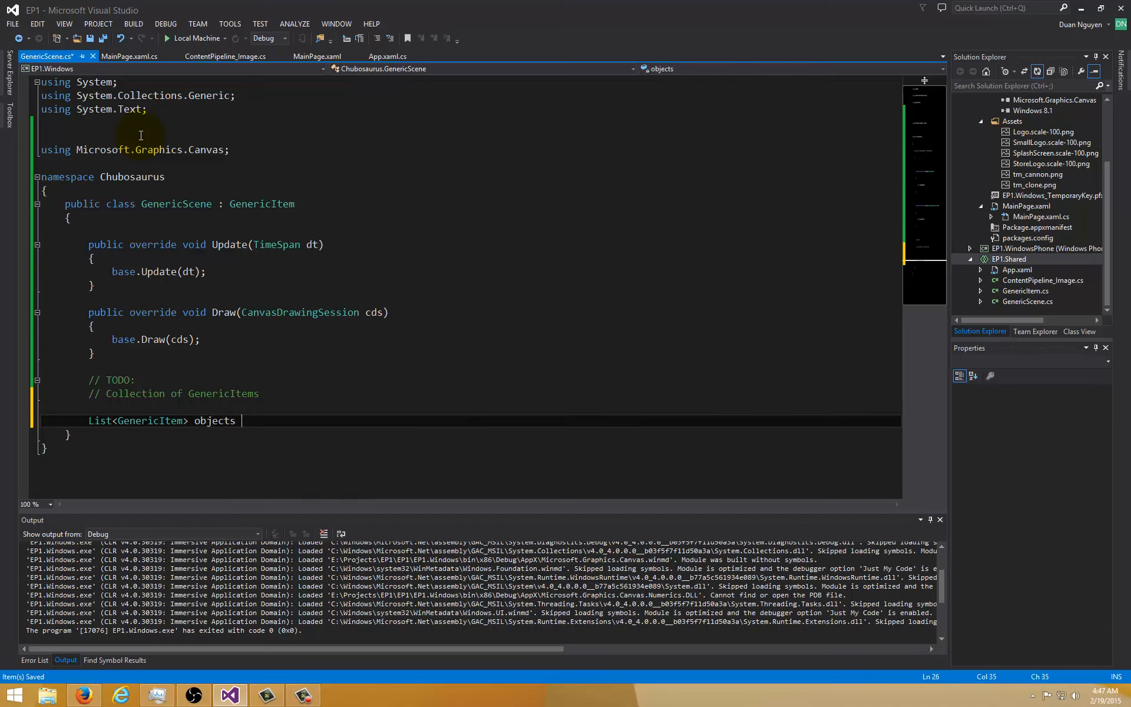
{"action": "type", "text": "= new"}
{"action": "key", "text": "Tab"}
{"action": "type", "text": "();"}
{"action": "left_click", "coordinate": [146, 270]}
{"action": "left_click", "coordinate": [265, 225]}
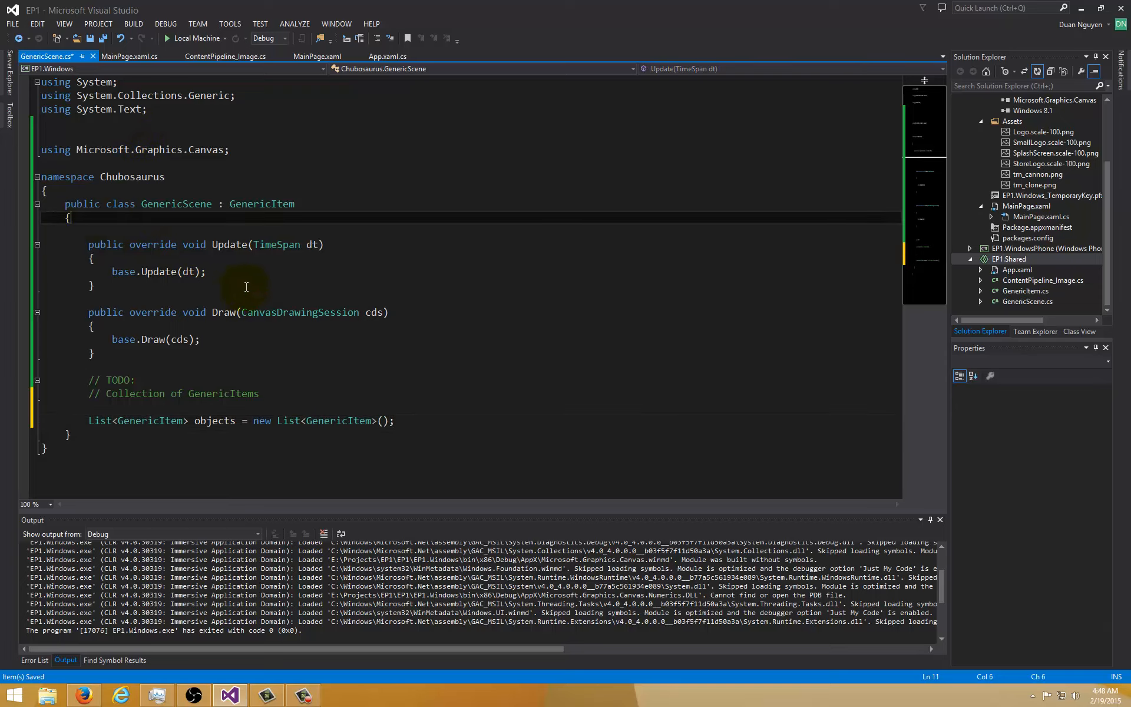
{"action": "left_click", "coordinate": [65, 408]}
{"action": "key", "text": "Down"}
Step: Remove the TODO and collection comments and save the file
{"action": "key", "text": "Up"}
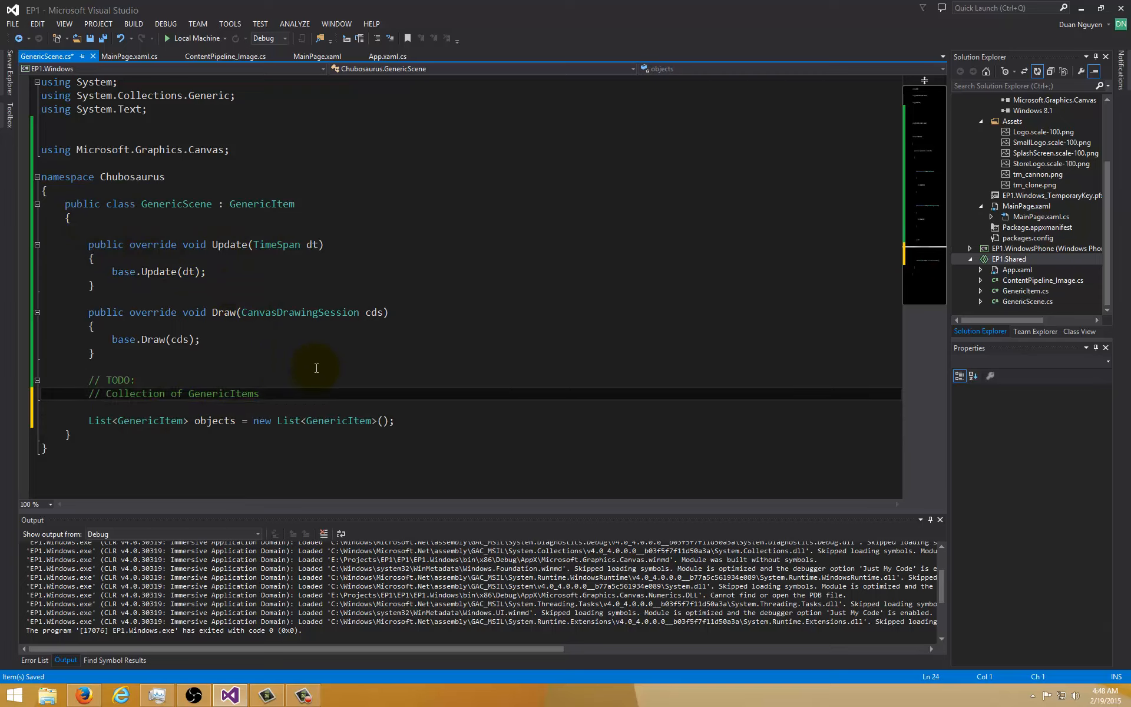
{"action": "key", "text": "shift+Down"}
{"action": "key", "text": "Delete"}
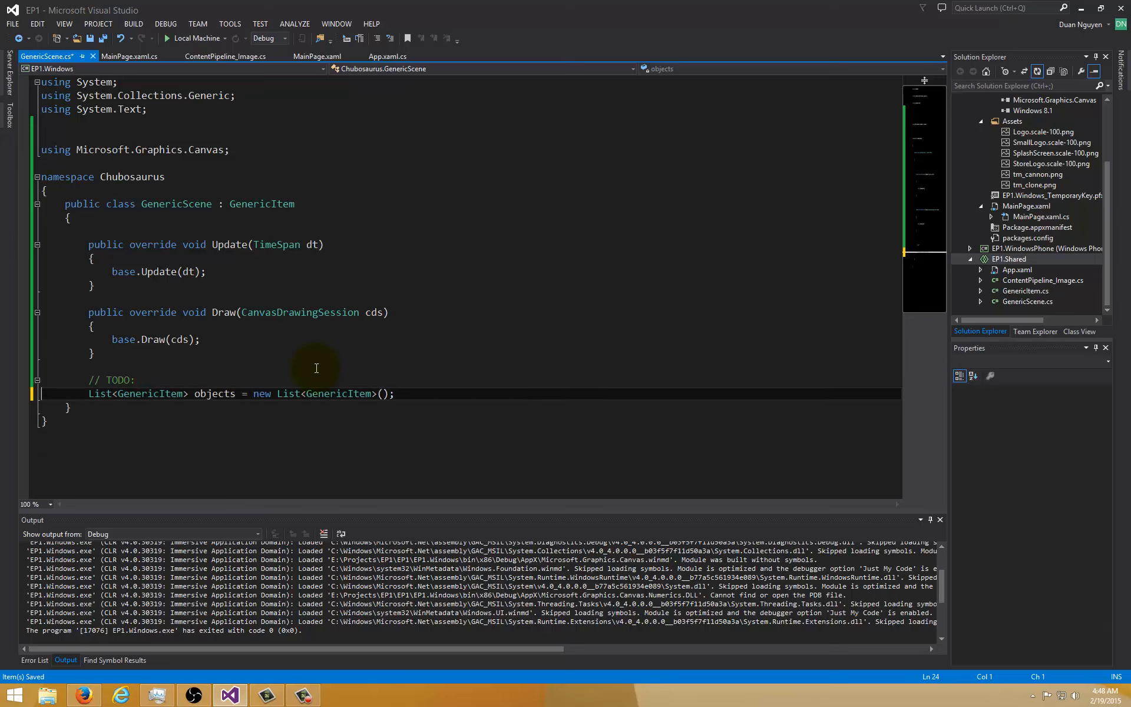
{"action": "key", "text": "Up"}
{"action": "key", "text": "shift+Down"}
{"action": "key", "text": "Delete"}
{"action": "key", "text": "alt+f"}
{"action": "key", "text": "s"}
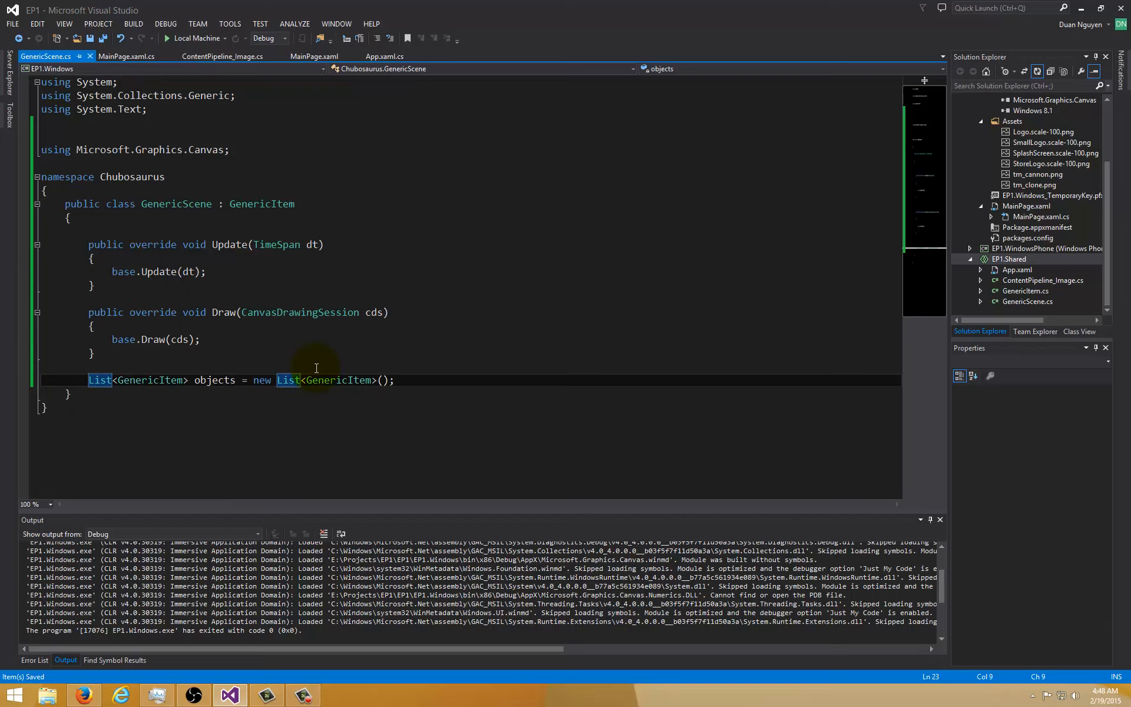
Step: Change the objects field's access modifier from private to protected
{"action": "key", "text": "Home"}
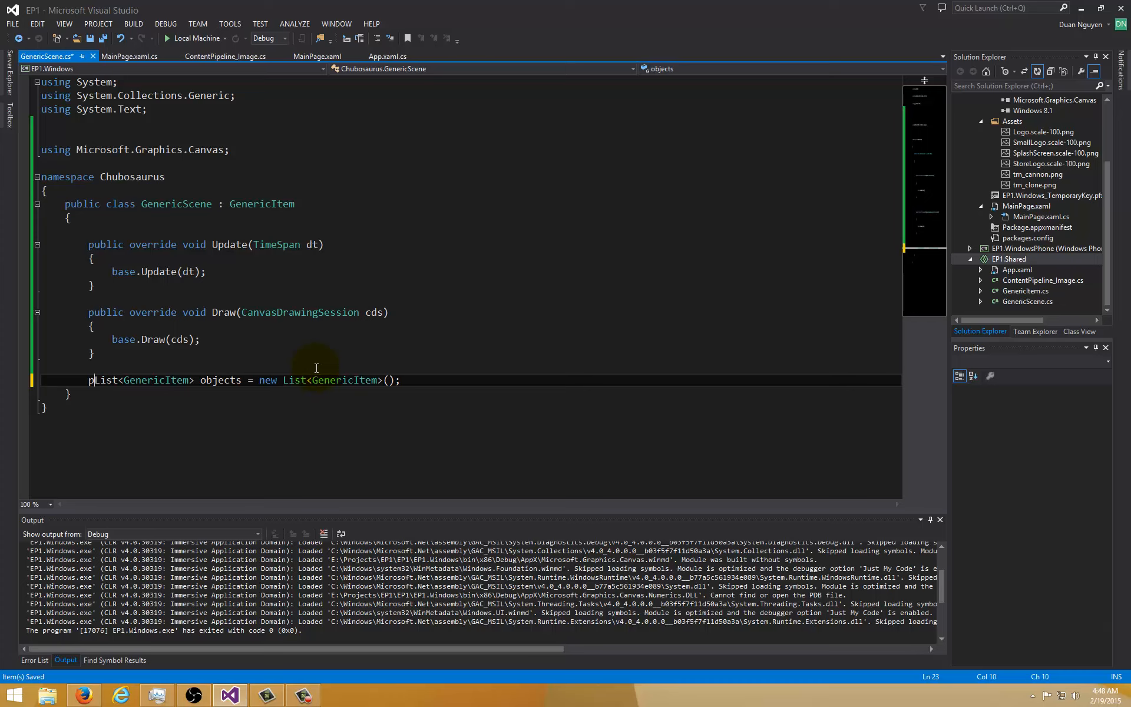
{"action": "type", "text": "private"}
{"action": "key", "text": "ctrl+shift+Left"}
{"action": "type", "text": "protected"}
{"action": "key", "text": "Escape"}
{"action": "key", "text": "Up"}
{"action": "key", "text": "Up"}
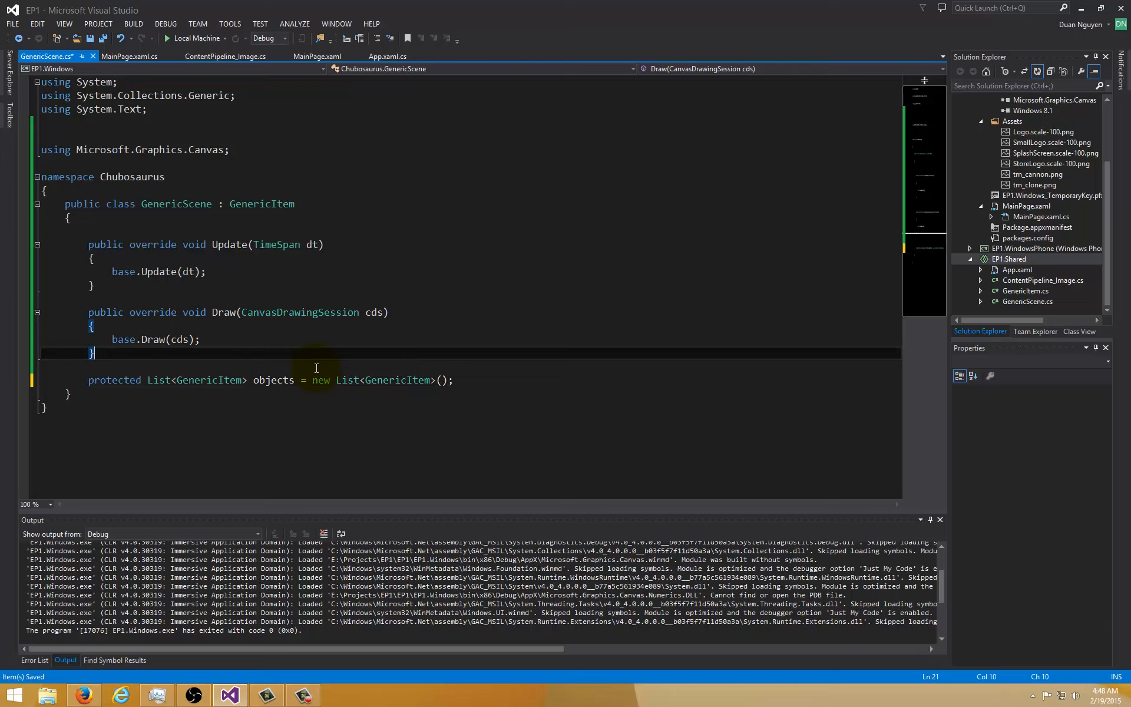
Step: Write 'public GenericScene(string name) : base(name)' with an empty body at the top of the class
{"action": "key", "text": "Up"}
{"action": "key", "text": "Up"}
{"action": "key", "text": "Up"}
{"action": "key", "text": "Up"}
{"action": "key", "text": "Up"}
{"action": "key", "text": "Up"}
{"action": "key", "text": "Up"}
{"action": "key", "text": "Up"}
{"action": "key", "text": "Up"}
{"action": "key", "text": "Up"}
{"action": "key", "text": "Return"}
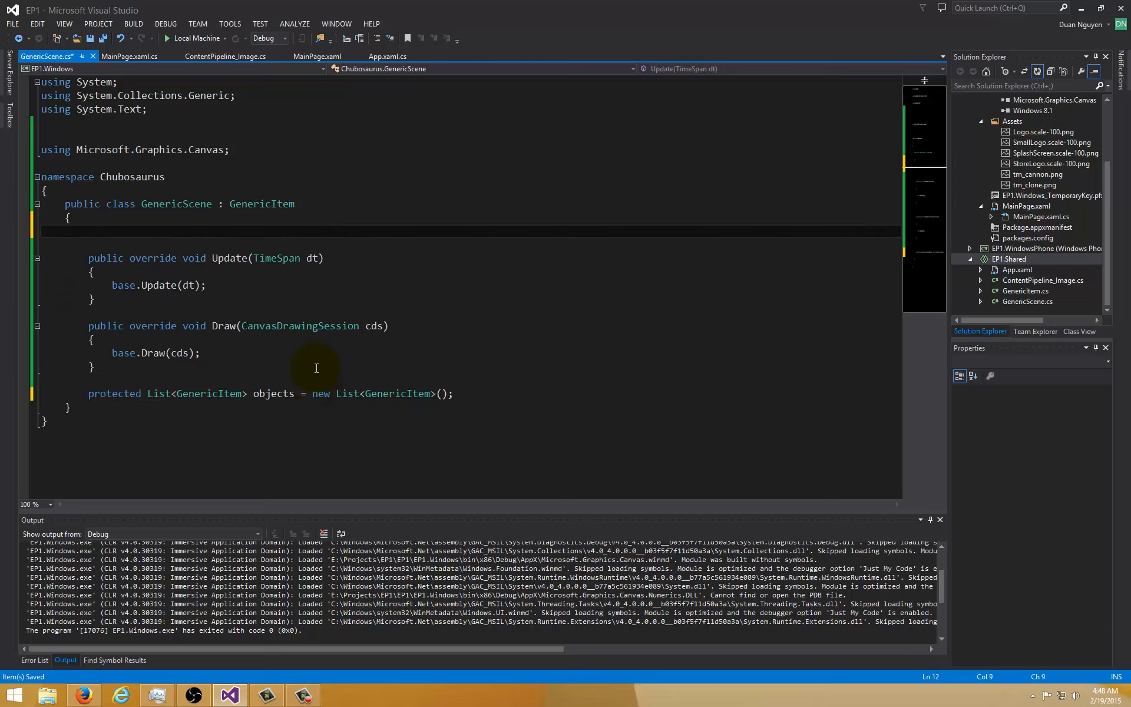
{"action": "type", "text": "public G"}
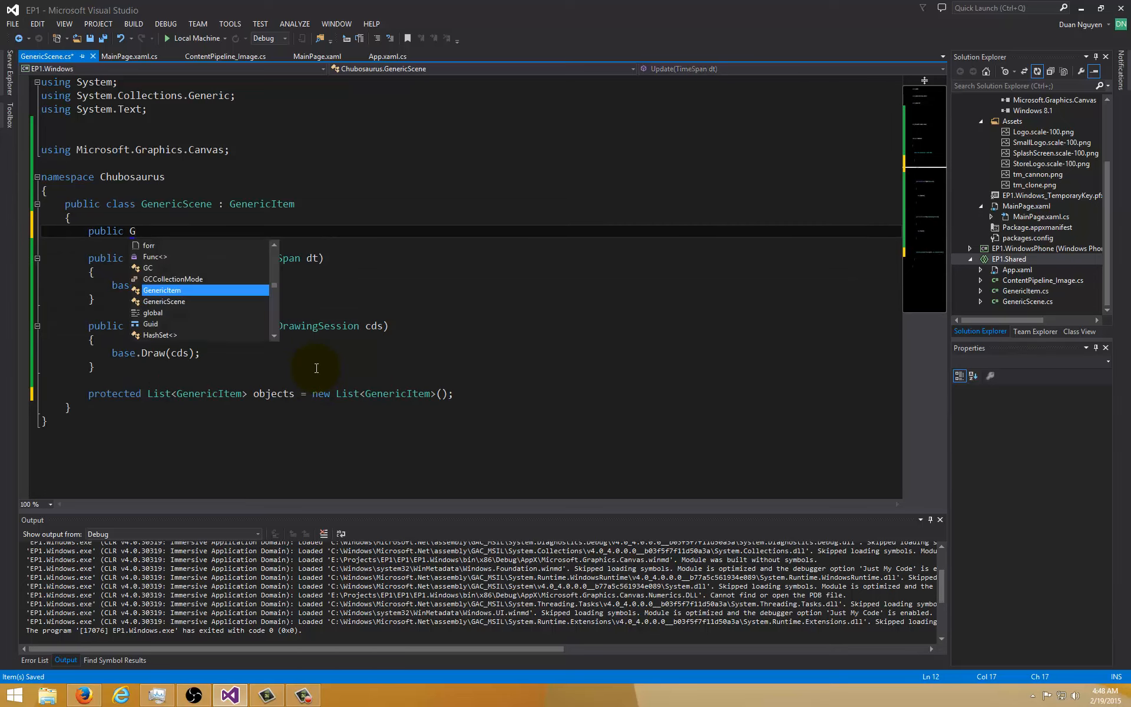
{"action": "type", "text": "en"}
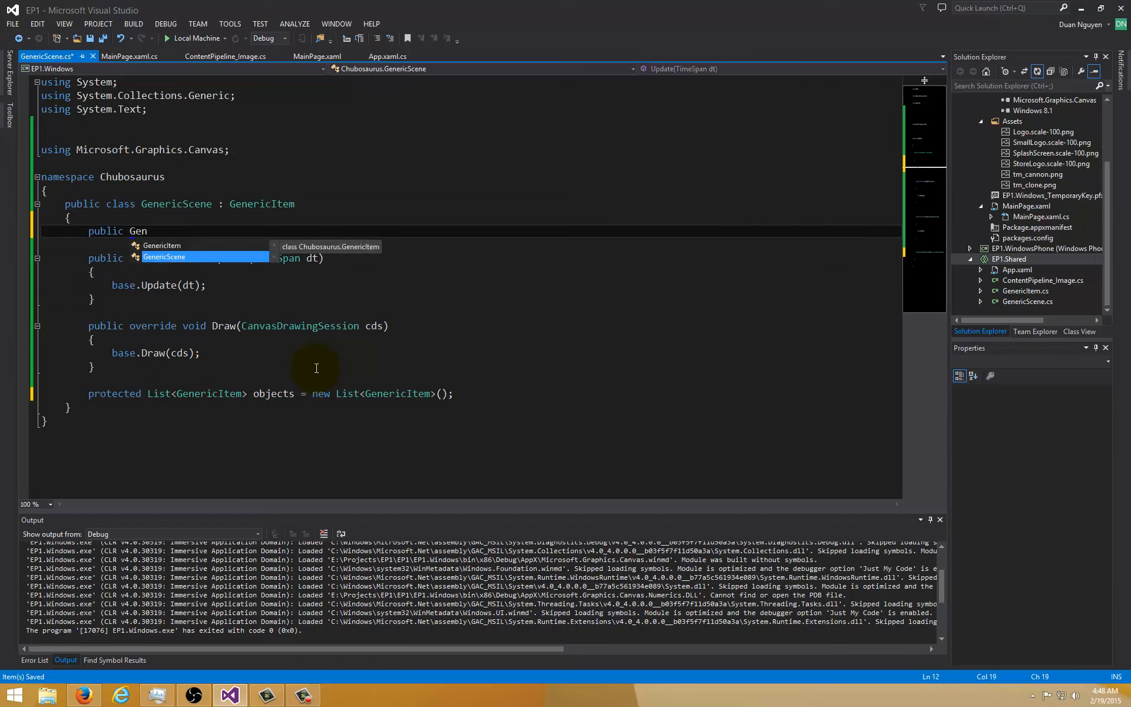
{"action": "type", "text": "e"}
{"action": "key", "text": "Down"}
{"action": "key", "text": "Tab"}
{"action": "type", "text": "()"}
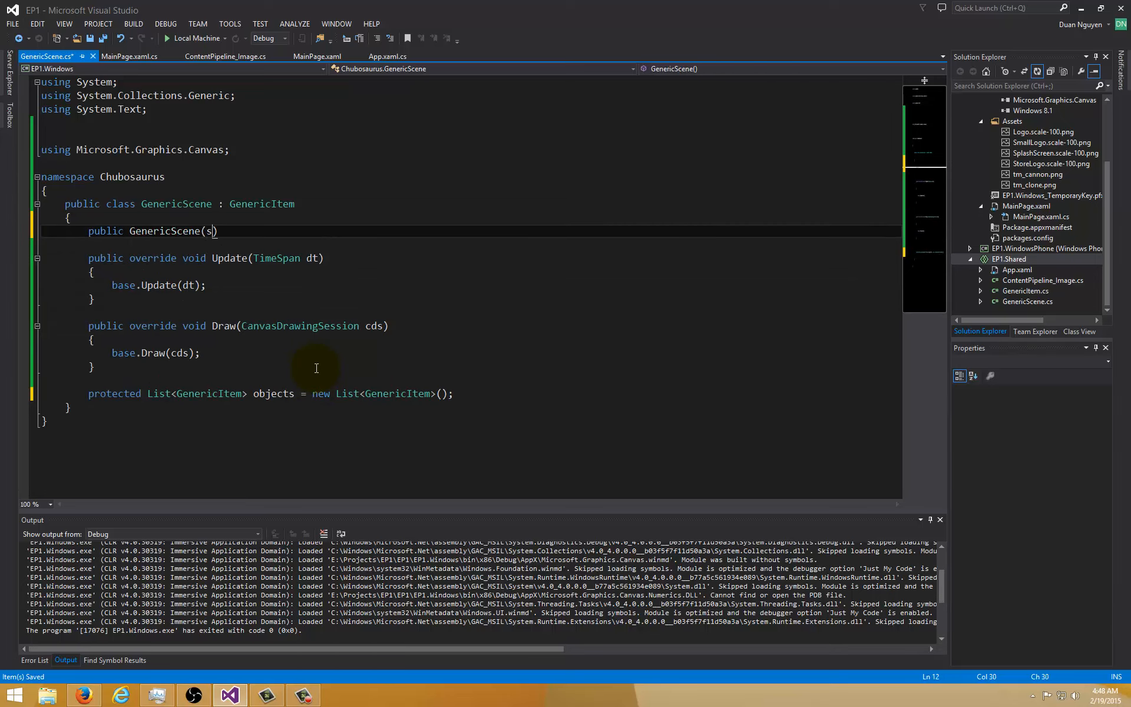
{"action": "type", "text": "string name : base("}
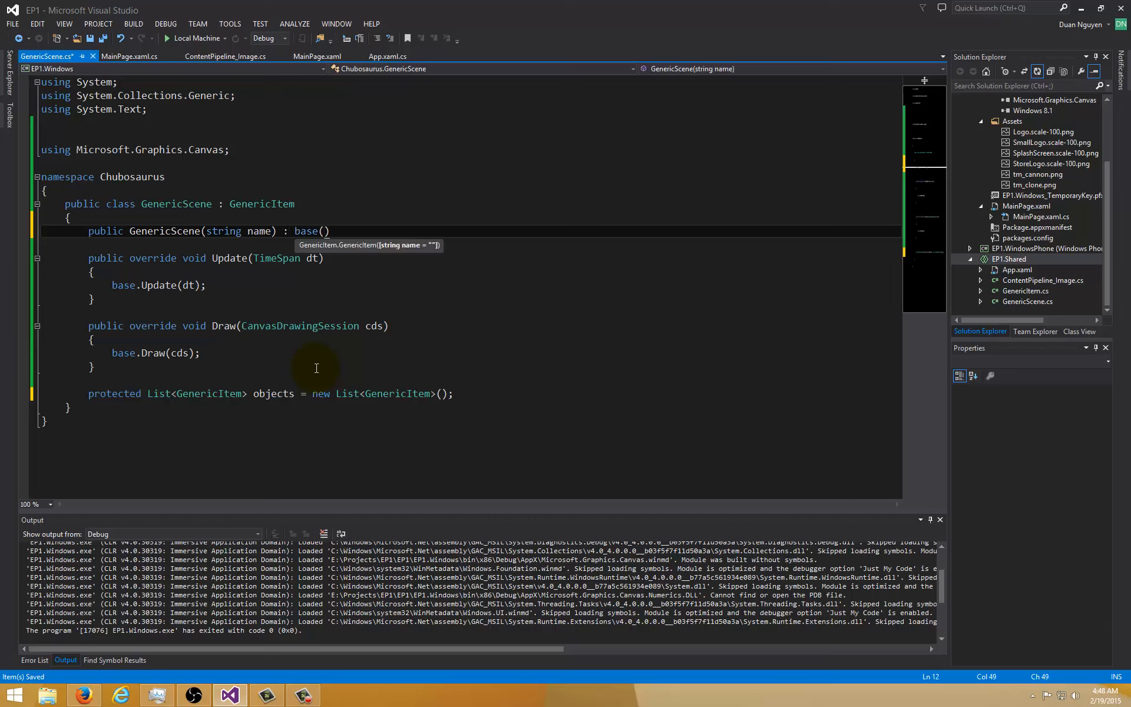
{"action": "type", "text": "na"}
{"action": "key", "text": "Tab"}
{"action": "type", "text": ")"}
{"action": "key", "text": "Return"}
{"action": "type", "text": "{"}
{"action": "key", "text": "Return"}
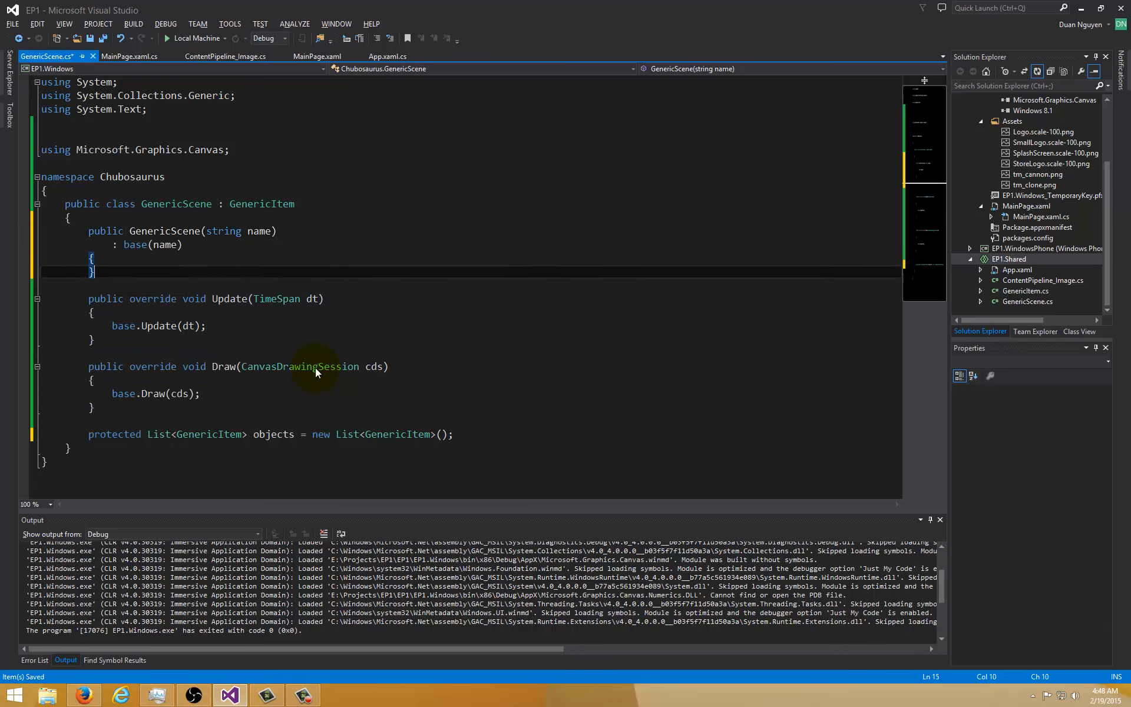
{"action": "key", "text": "Escape"}
{"action": "key", "text": "Return"}
{"action": "key", "text": "Up"}
{"action": "key", "text": "Up"}
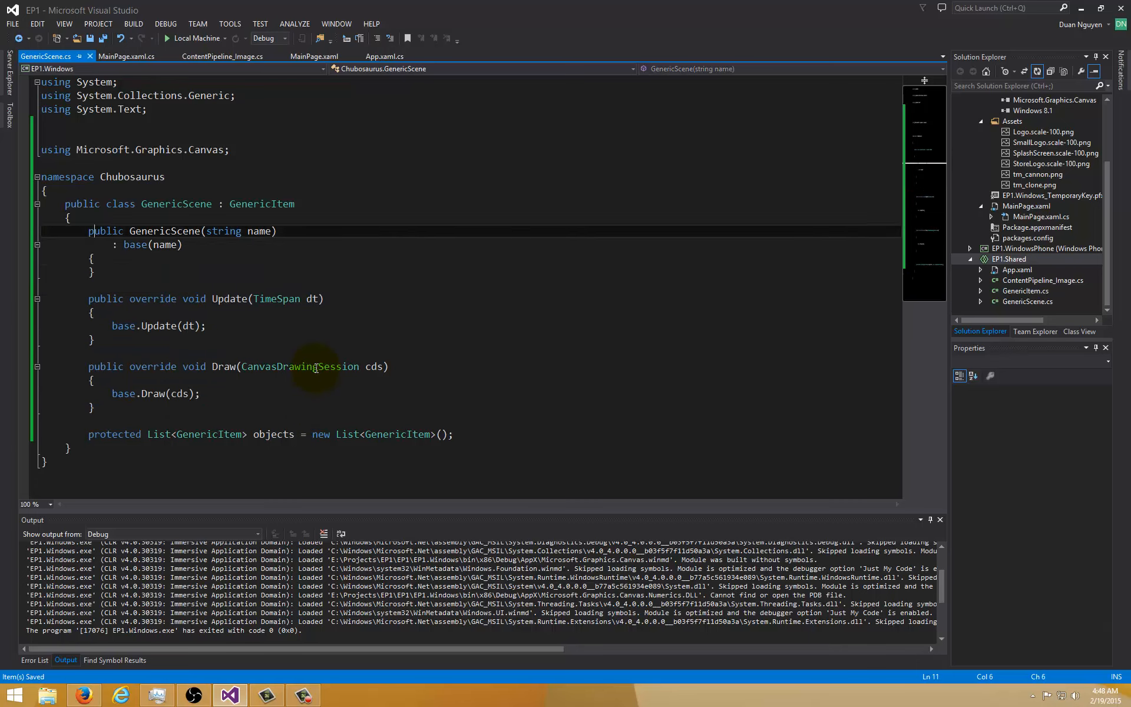
{"action": "key", "text": "Down"}
{"action": "key", "text": "Down"}
{"action": "key", "text": "Down"}
{"action": "key", "text": "Down"}
{"action": "key", "text": "Down"}
{"action": "key", "text": "Down"}
{"action": "key", "text": "Down"}
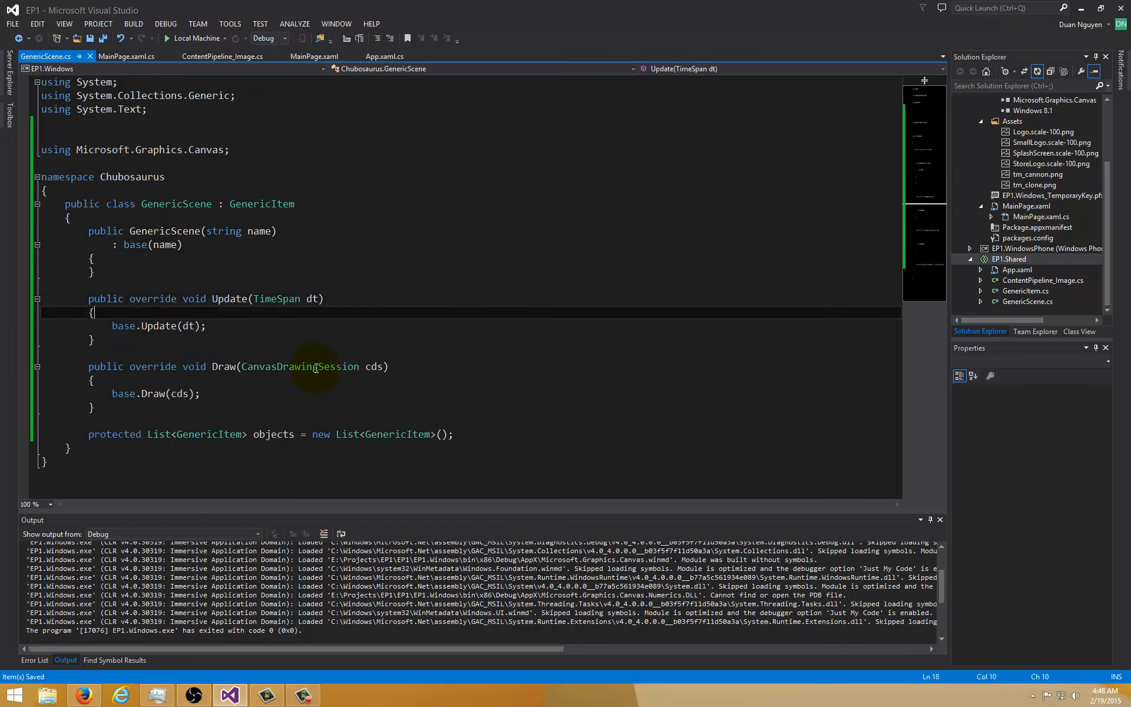
{"action": "key", "text": "Down"}
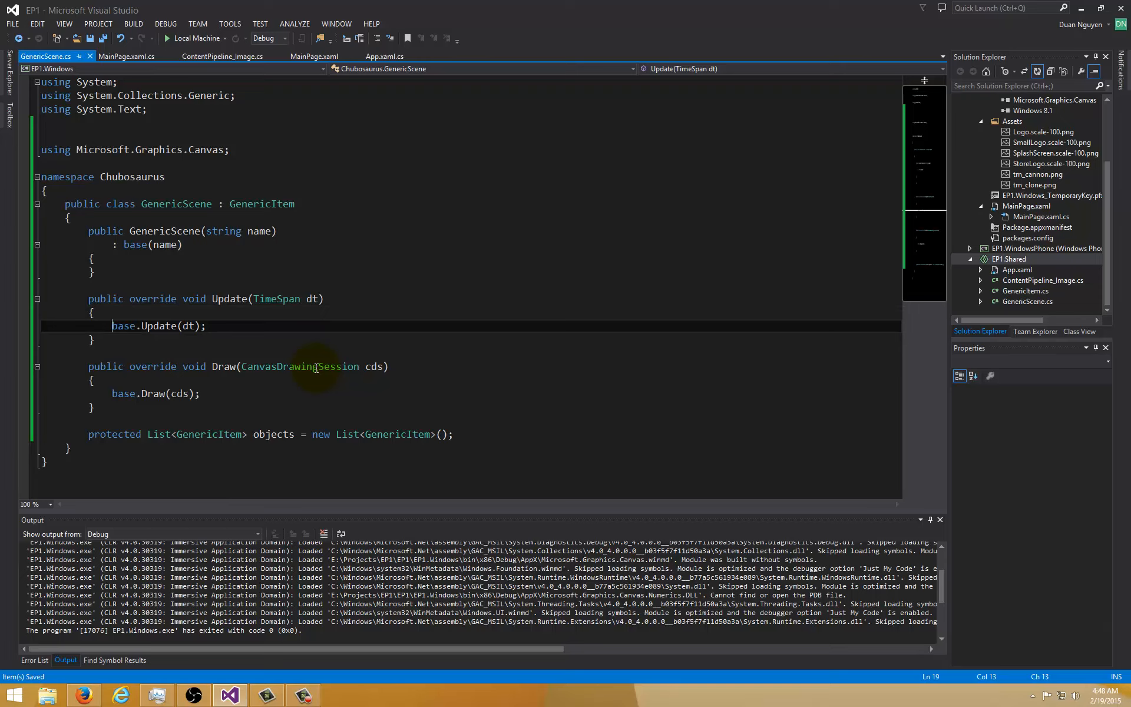
{"action": "type", "text": "//"}
Step: Replace base.Update with a foreach over objects calling gi.Update(dt), and save
{"action": "key", "text": "shift+End"}
{"action": "key", "text": "Delete"}
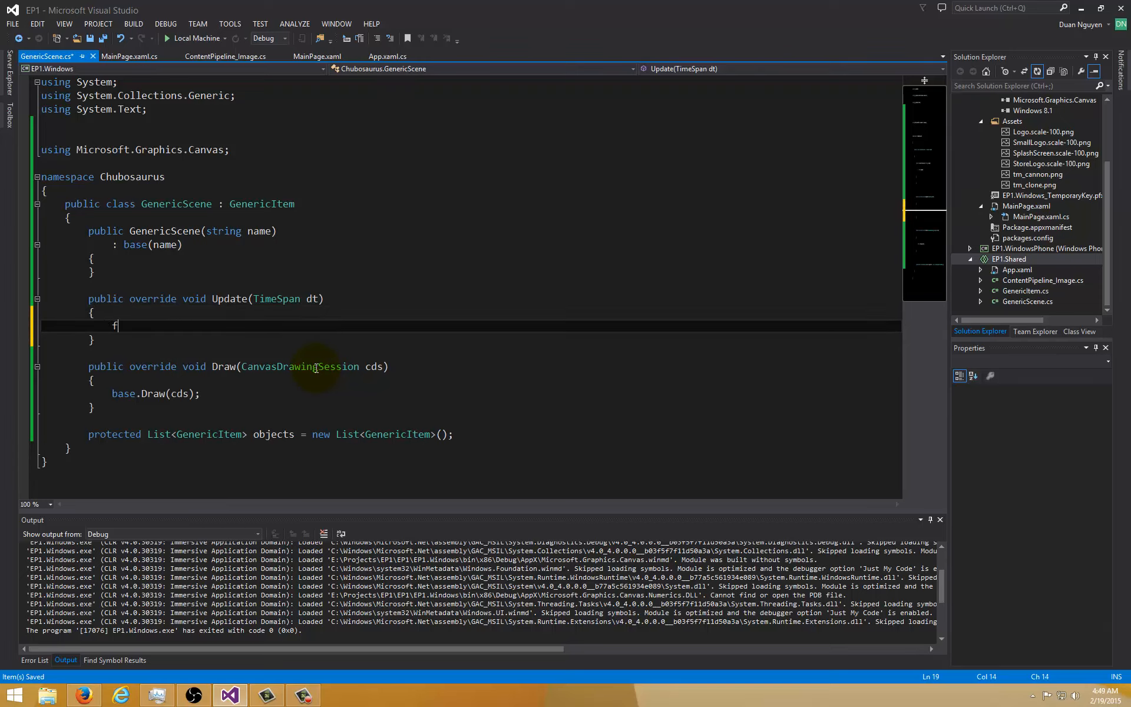
{"action": "type", "text": "oreach("}
{"action": "type", "text": "gene"}
{"action": "key", "text": "BackSpace"}
{"action": "key", "text": "BackSpace"}
{"action": "key", "text": "BackSpace"}
{"action": "type", "text": "e"}
{"action": "key", "text": "Down"}
{"action": "key", "text": "Down"}
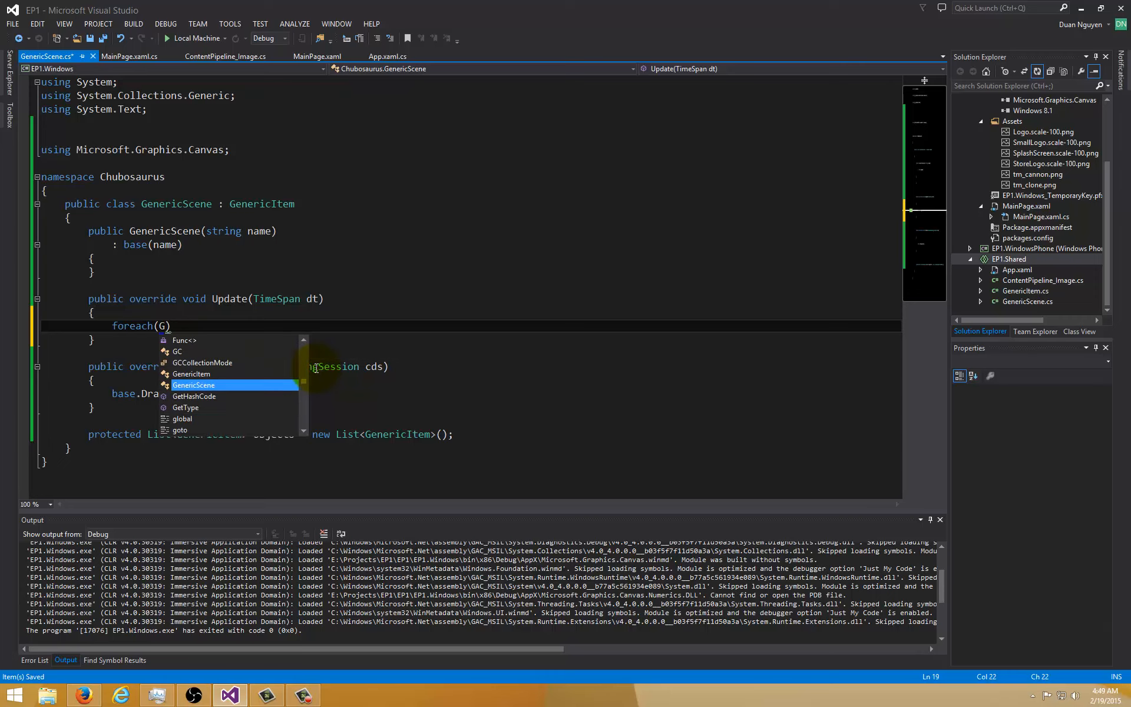
{"action": "key", "text": "Tab"}
{"action": "type", "text": "gi in obj"}
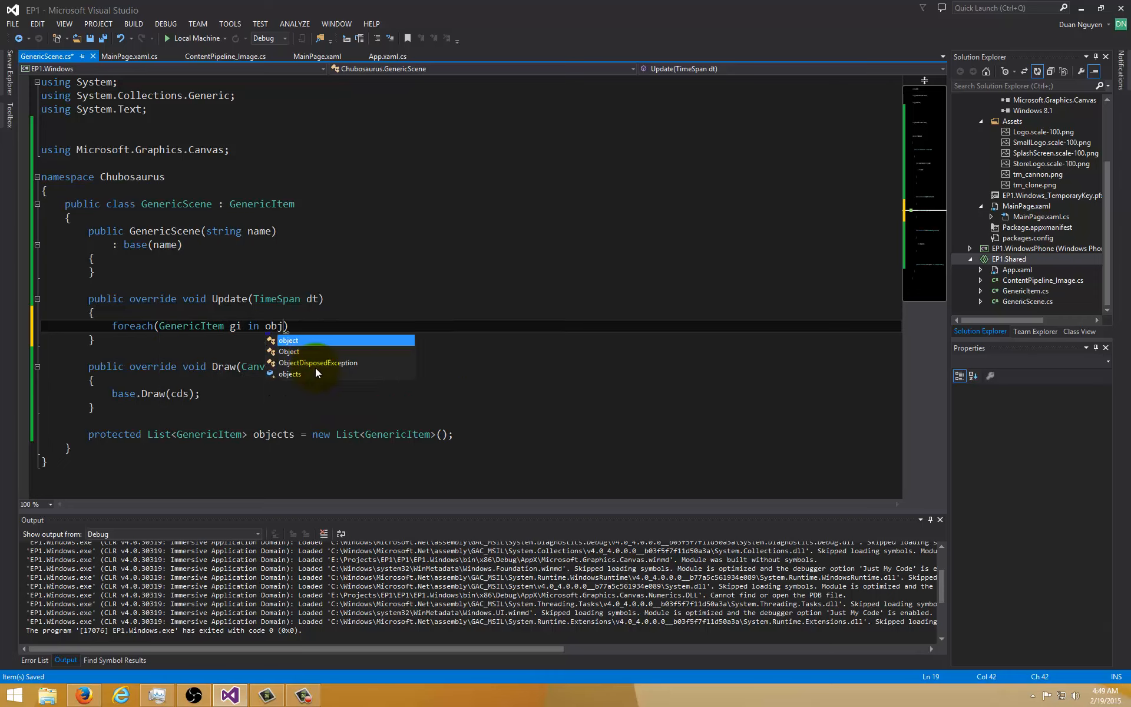
{"action": "key", "text": "Down"}
{"action": "key", "text": "Down"}
{"action": "key", "text": "Down"}
{"action": "key", "text": "Tab"}
{"action": "key", "text": "End"}
{"action": "key", "text": "Return"}
{"action": "type", "text": "{"}
{"action": "key", "text": "Return"}
{"action": "type", "text": "gi.Upd"}
{"action": "key", "text": "Tab"}
{"action": "type", "text": "(dt);"}
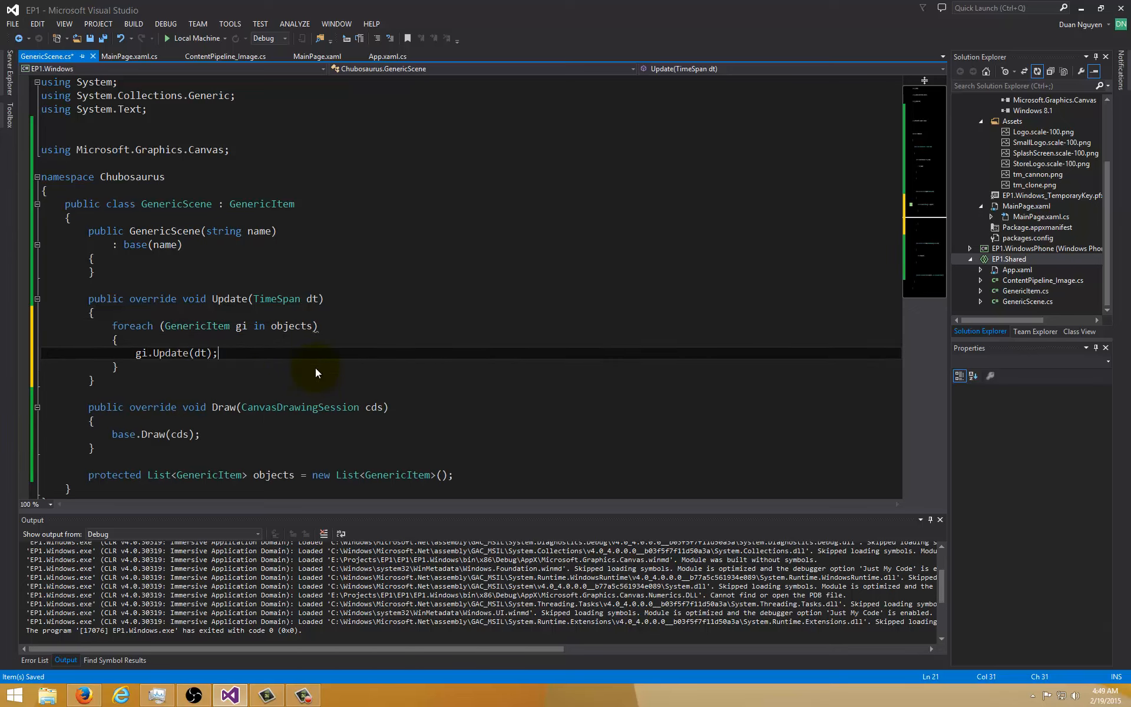
{"action": "key", "text": "ctrl+s"}
Step: Replace base.Draw with a foreach over objects calling gi.Draw(cds), and save
{"action": "key", "text": "Down"}
{"action": "key", "text": "Down"}
{"action": "key", "text": "Down"}
{"action": "key", "text": "Down"}
{"action": "key", "text": "Down"}
{"action": "key", "text": "Down"}
{"action": "key", "text": "shift+End"}
{"action": "key", "text": "Delete"}
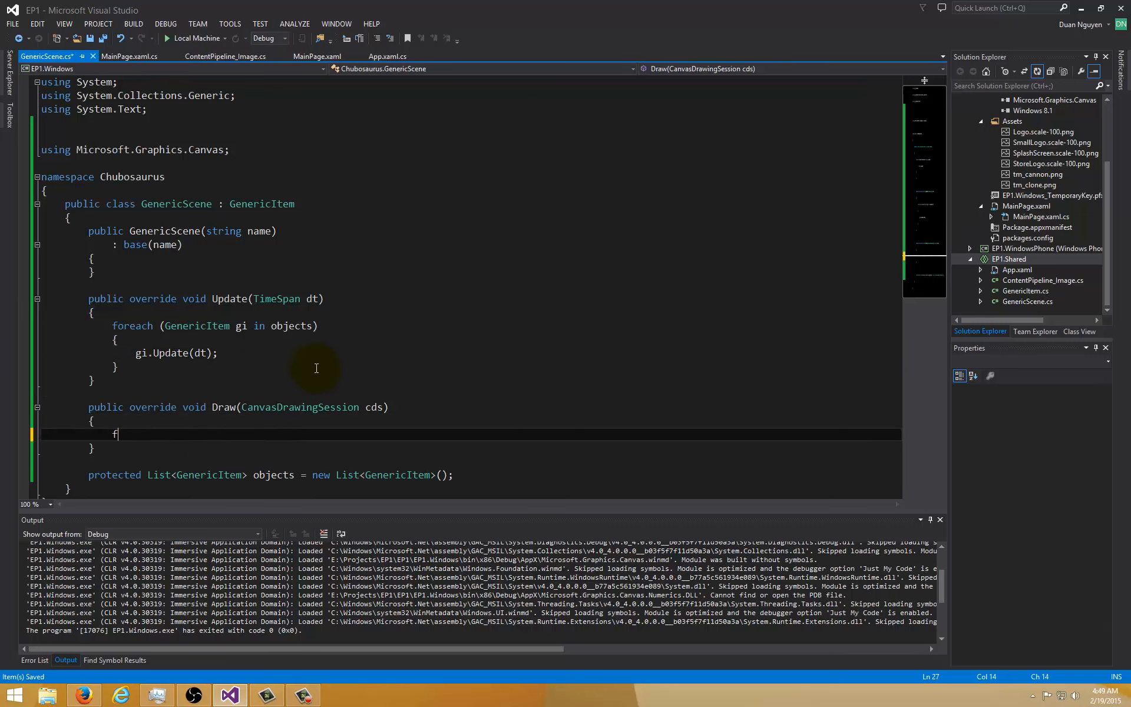
{"action": "type", "text": "foreach("}
{"action": "type", "text": "Generi"}
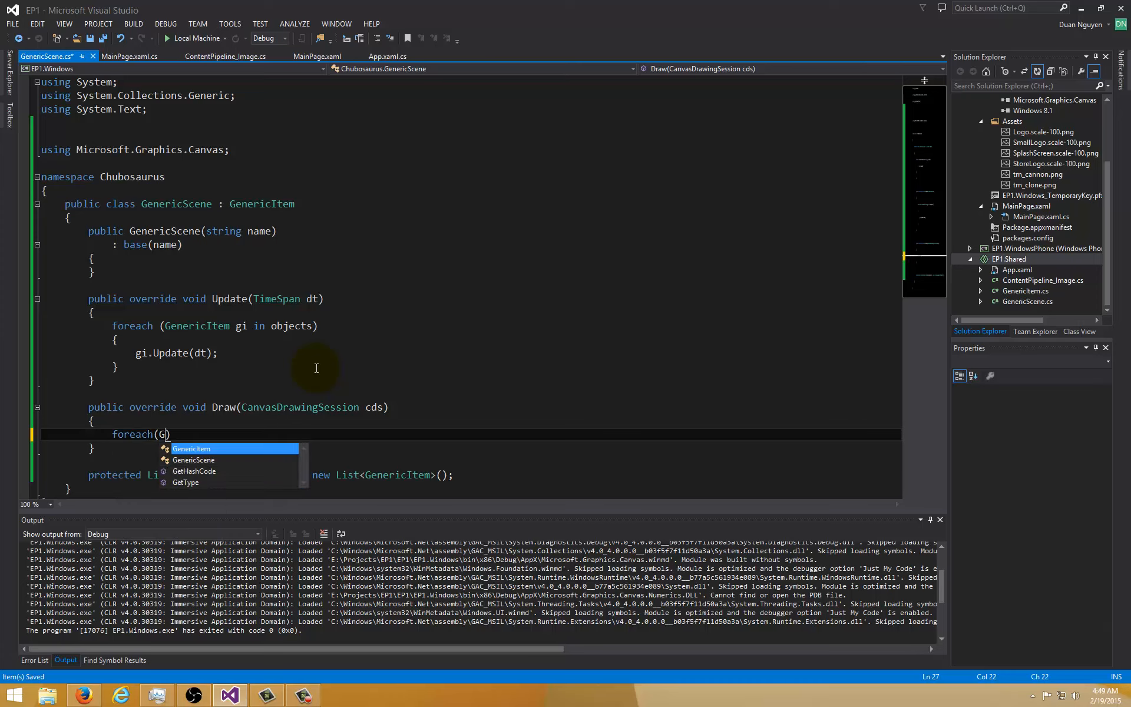
{"action": "key", "text": "Tab"}
{"action": "type", "text": "gi"}
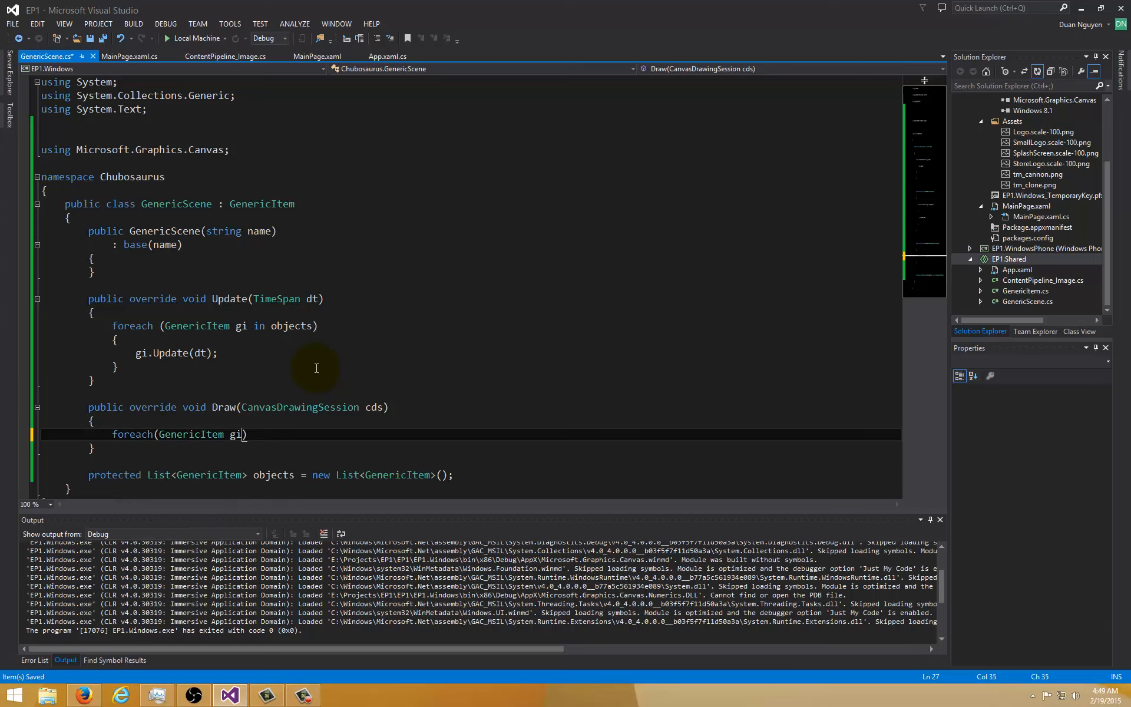
{"action": "type", "text": " in objects)"}
{"action": "key", "text": "Return"}
{"action": "type", "text": "{"}
{"action": "key", "text": "Return"}
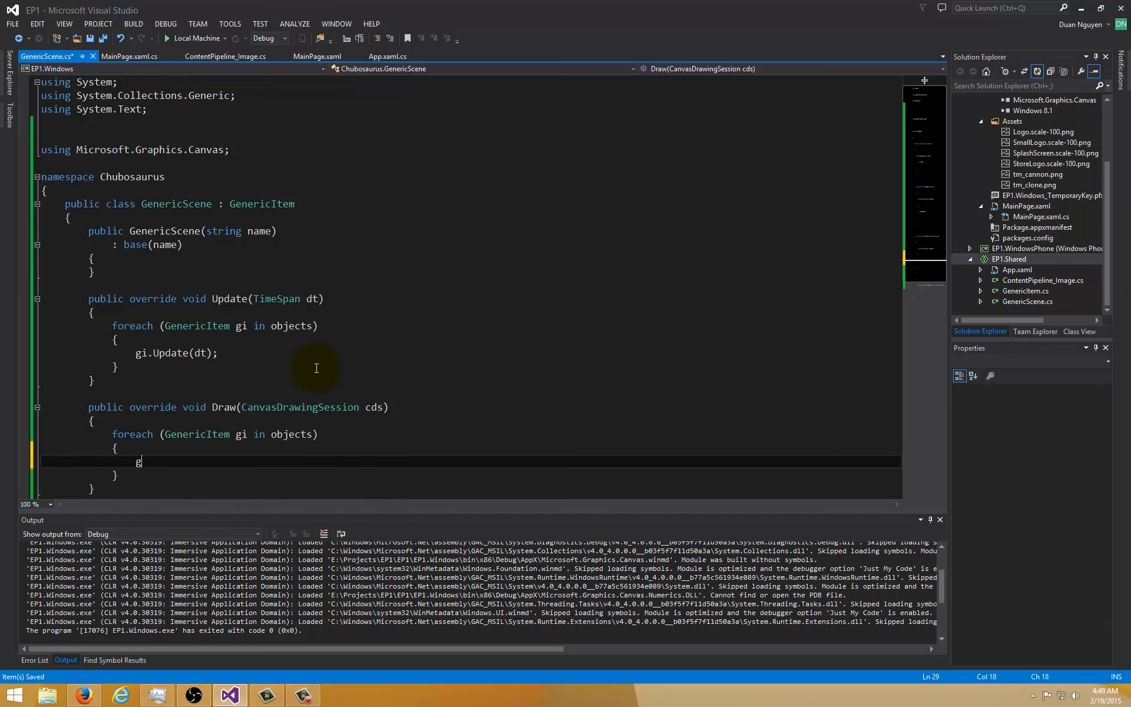
{"action": "type", "text": "gi.Draw(cds);"}
{"action": "key", "text": "ctrl+s"}
{"action": "key", "text": "Down"}
{"action": "key", "text": "Down"}
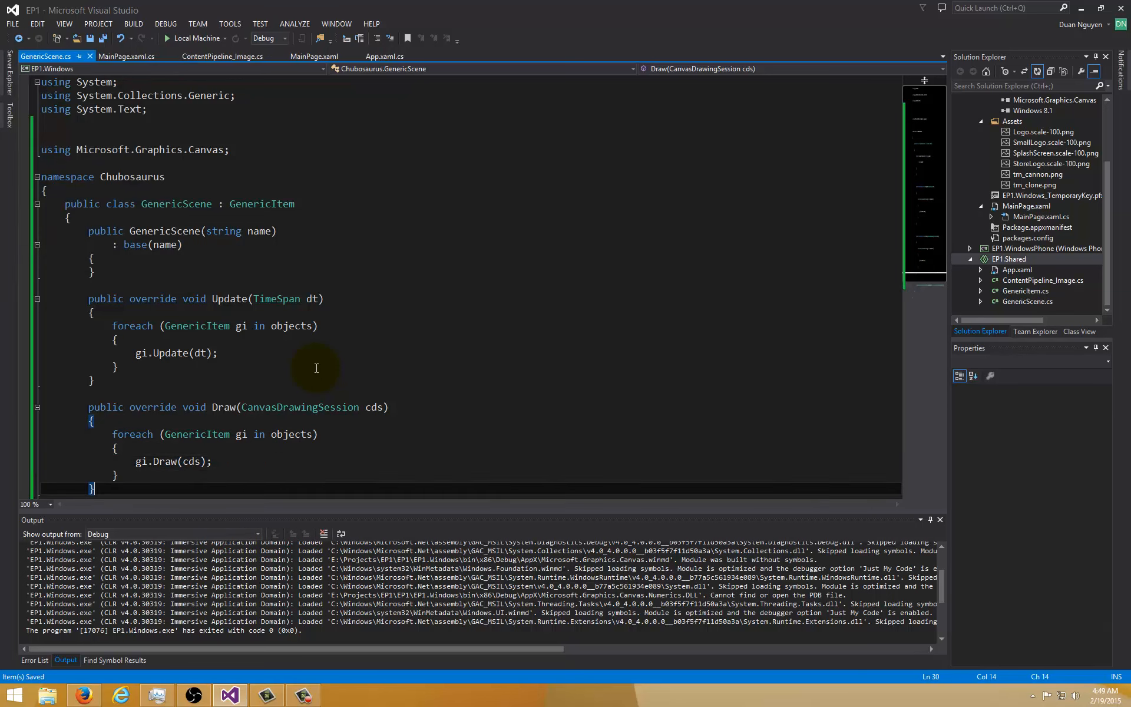
{"action": "key", "text": "Down"}
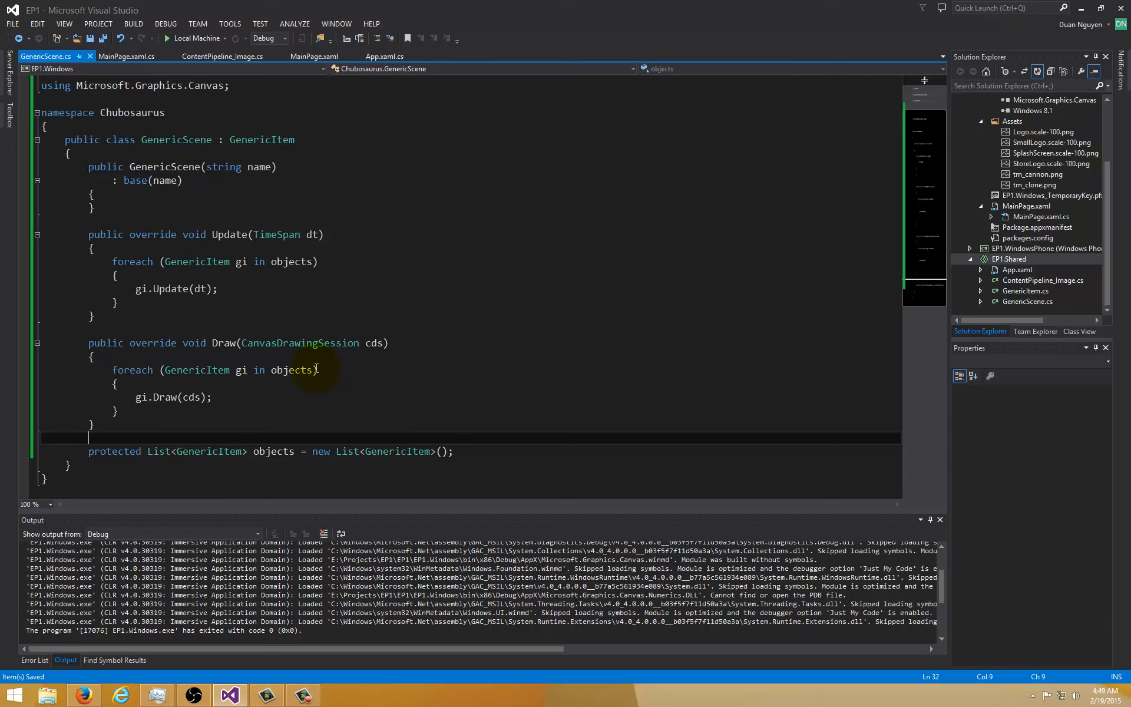
Step: Add a comment and a public bool AddObject(GenericItem gi) method stub after Draw
{"action": "key", "text": "Return"}
{"action": "key", "text": "Return"}
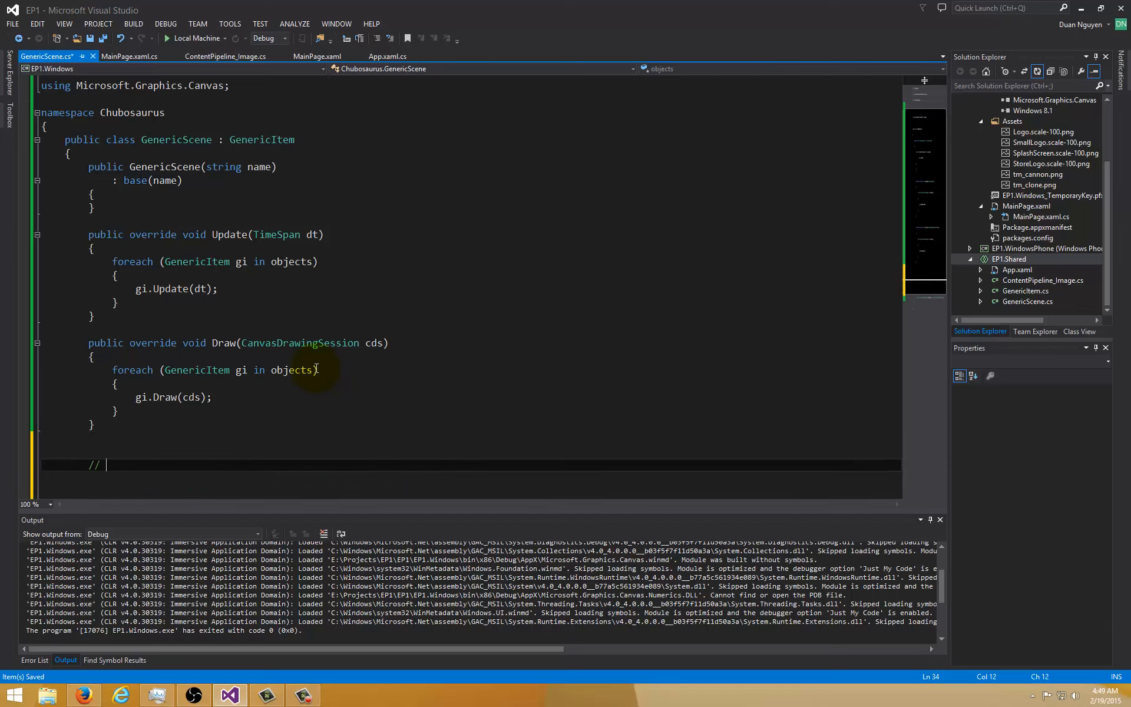
{"action": "type", "text": "// TODO:"}
{"action": "key", "text": "Return"}
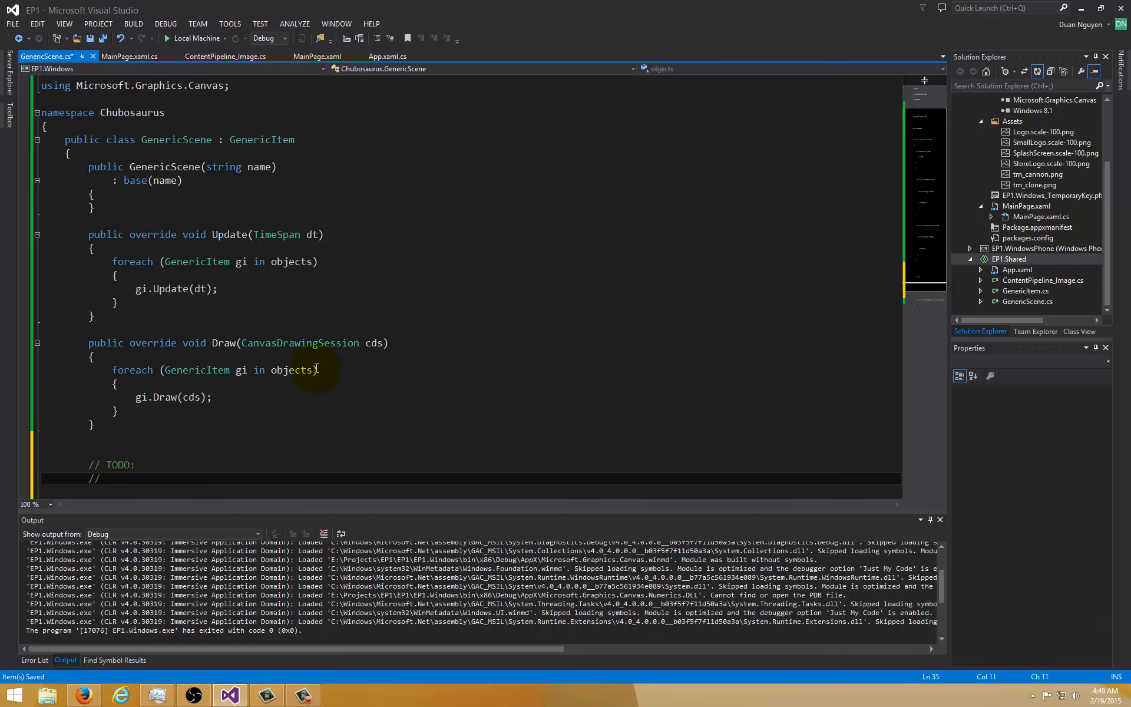
{"action": "scroll", "coordinate": [354, 355], "scroll_direction": "down", "scroll_amount": 4}
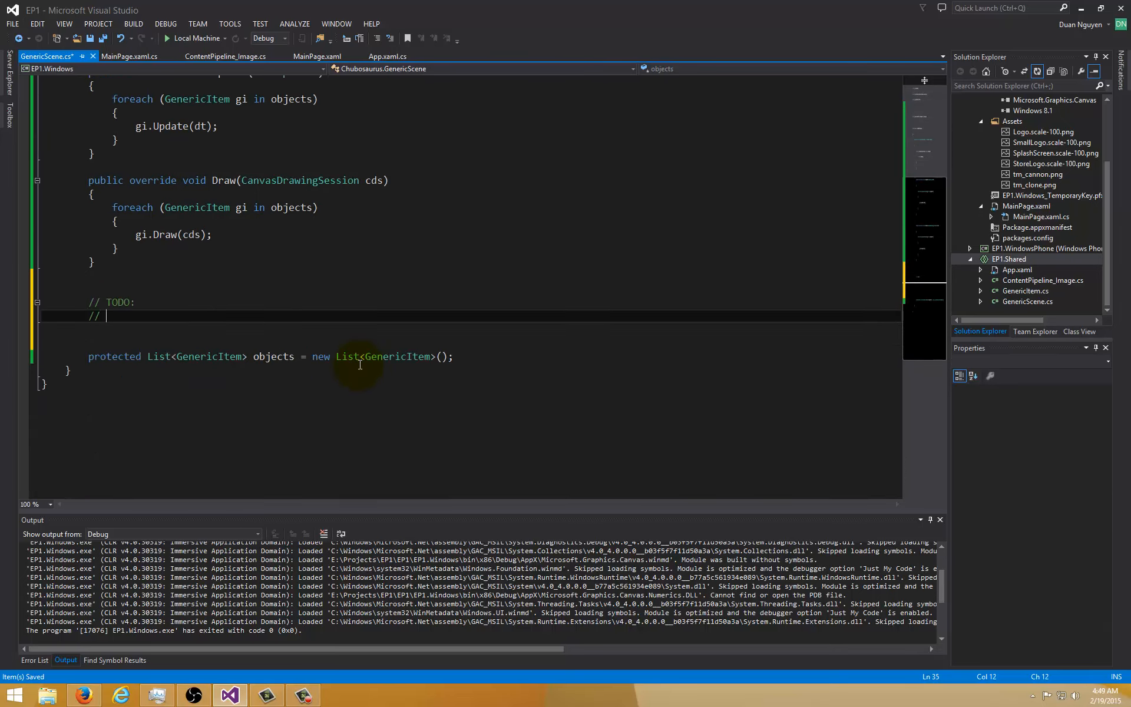
{"action": "type", "text": "Function to add ob"}
{"action": "type", "text": "jects into the list"}
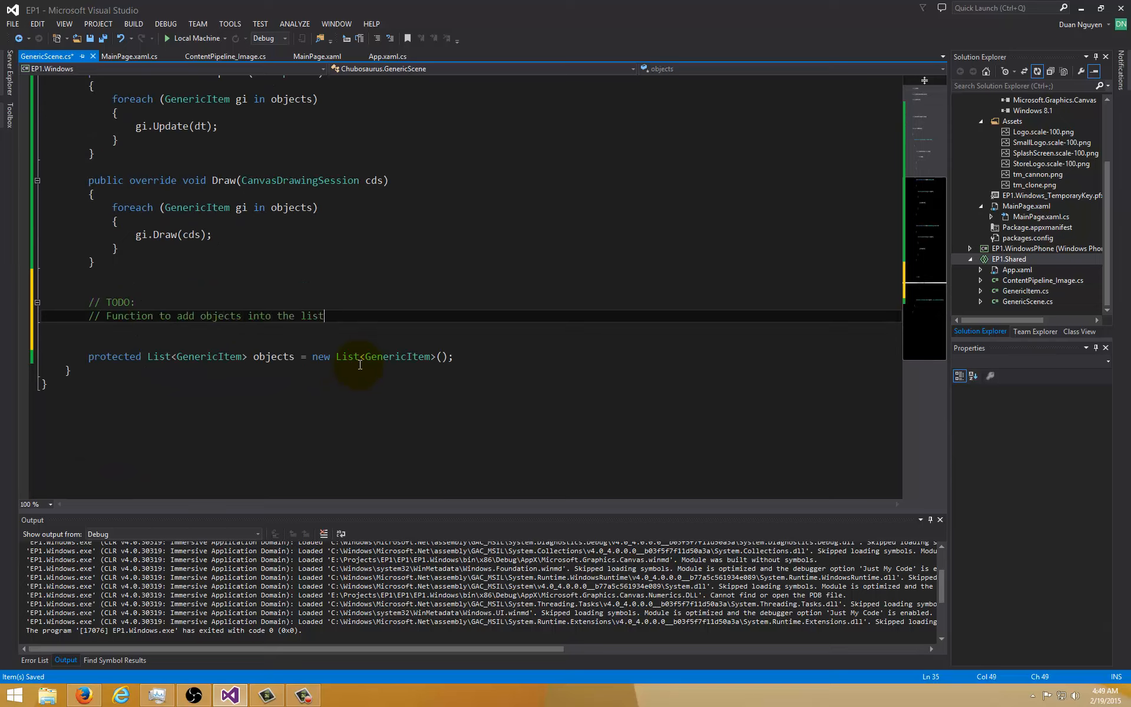
{"action": "key", "text": "Up"}
{"action": "key", "text": "Up"}
{"action": "key", "text": "Up"}
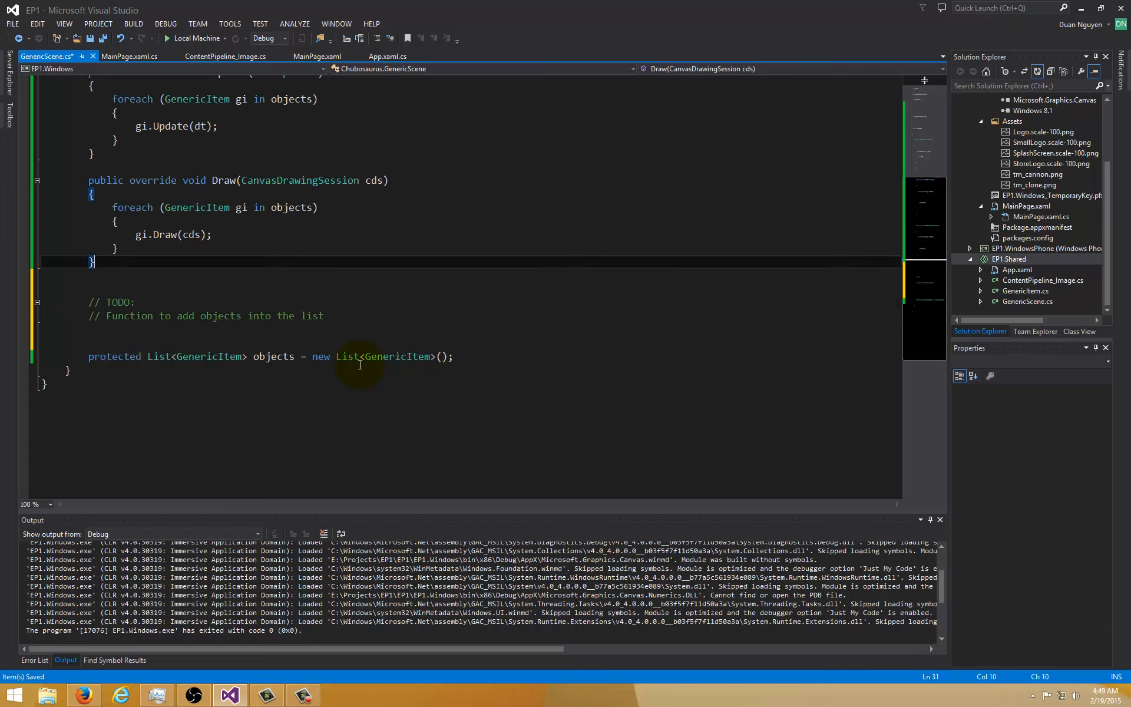
{"action": "key", "text": "Return"}
{"action": "type", "text": "public "}
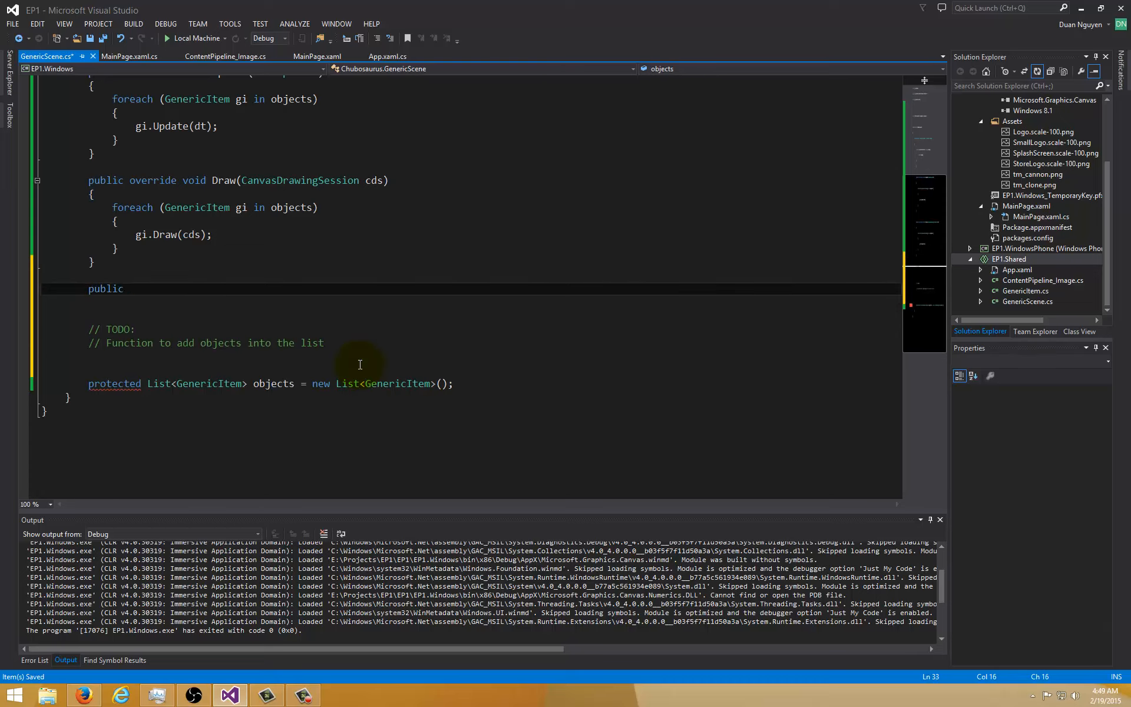
{"action": "type", "text": "bool "}
{"action": "type", "text": "AddObject(GenericItem gi"}
{"action": "key", "text": "End"}
{"action": "key", "text": "Return"}
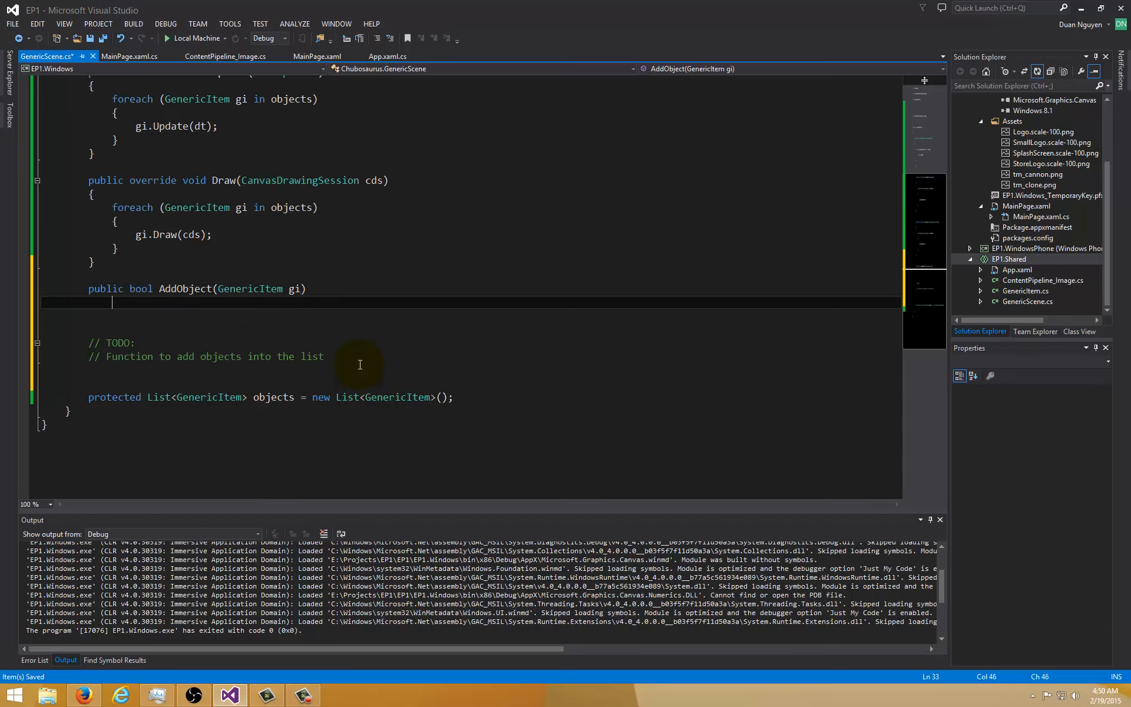
{"action": "type", "text": "{"}
{"action": "key", "text": "Return"}
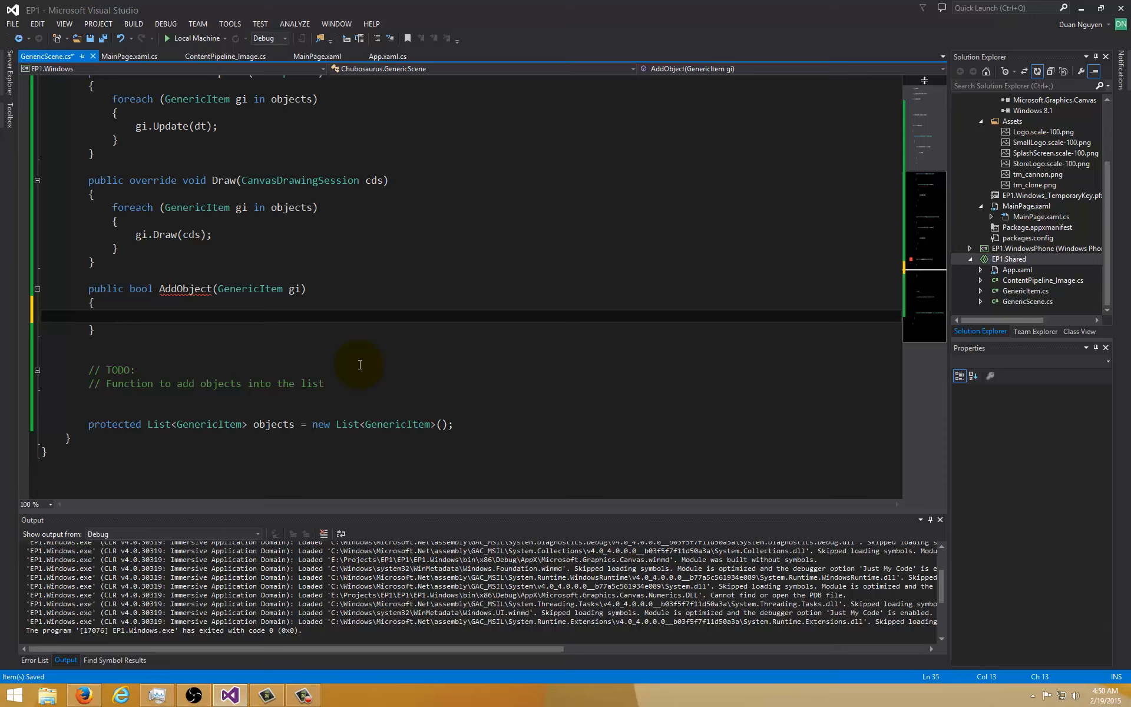
Step: Check the objects list declaration, then add a null check on gi that returns false
{"action": "left_click", "coordinate": [329, 428]}
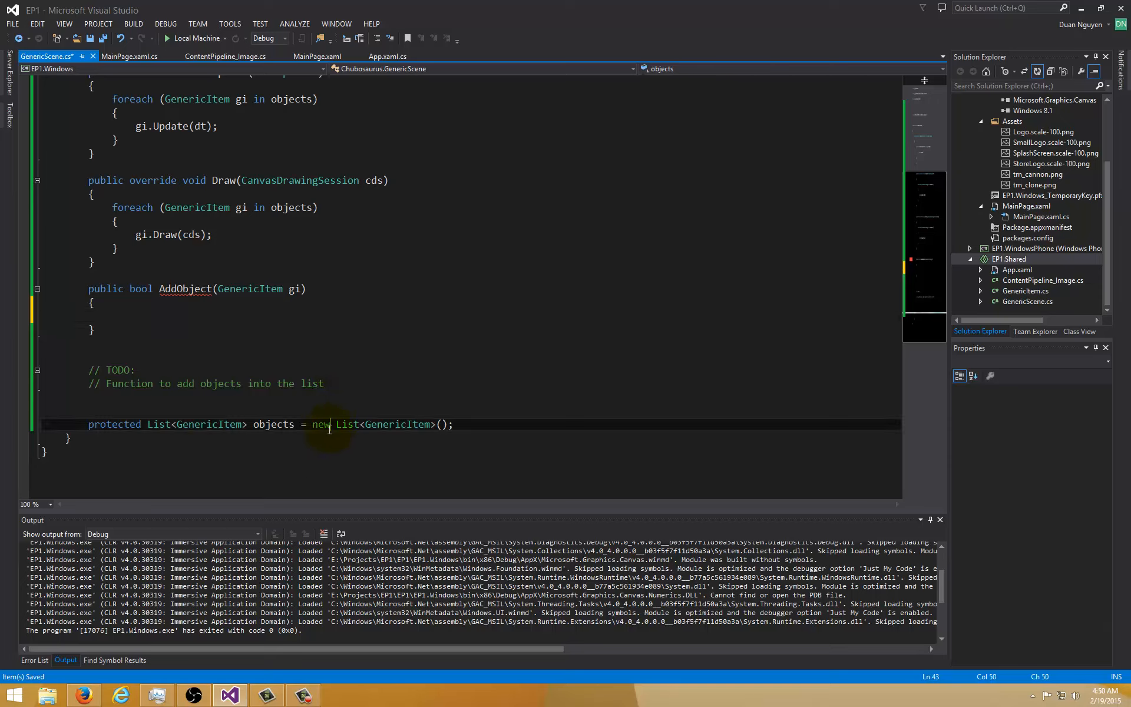
{"action": "left_click_drag", "start_coordinate": [168, 428], "coordinate": [363, 426]}
{"action": "left_click", "coordinate": [385, 425]}
{"action": "left_click", "coordinate": [140, 317]}
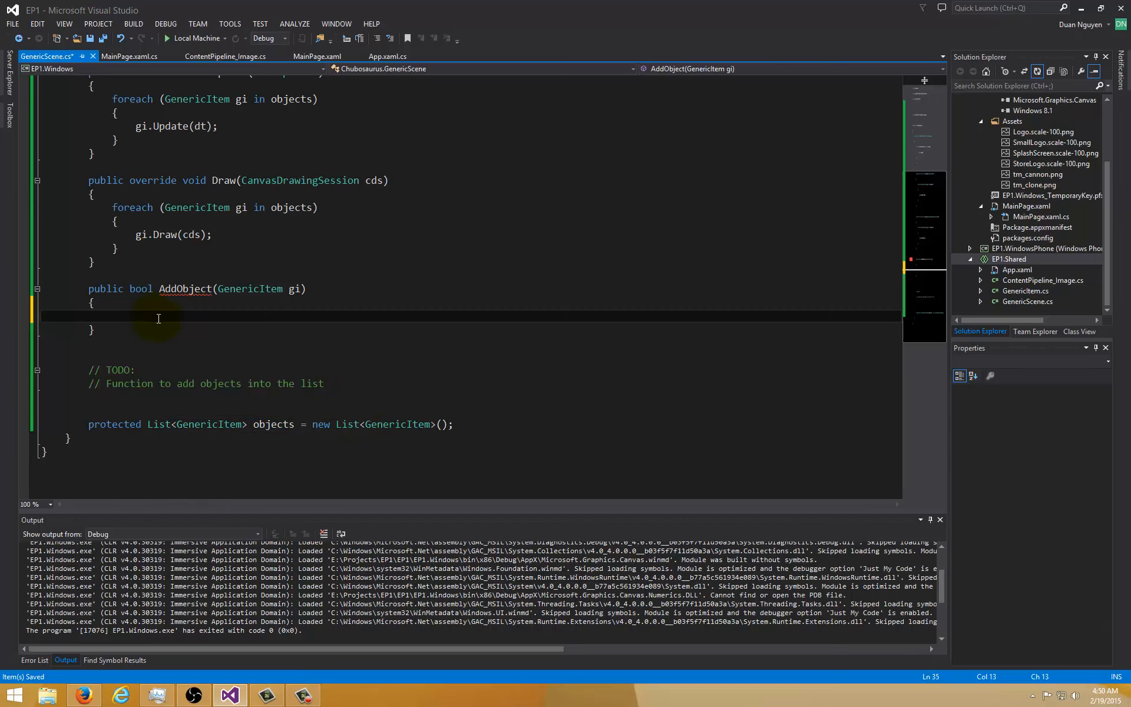
{"action": "type", "text": "if(objects == "}
{"action": "type", "text": "null"}
{"action": "key", "text": "End"}
{"action": "key", "text": "Return"}
{"action": "type", "text": "return false"}
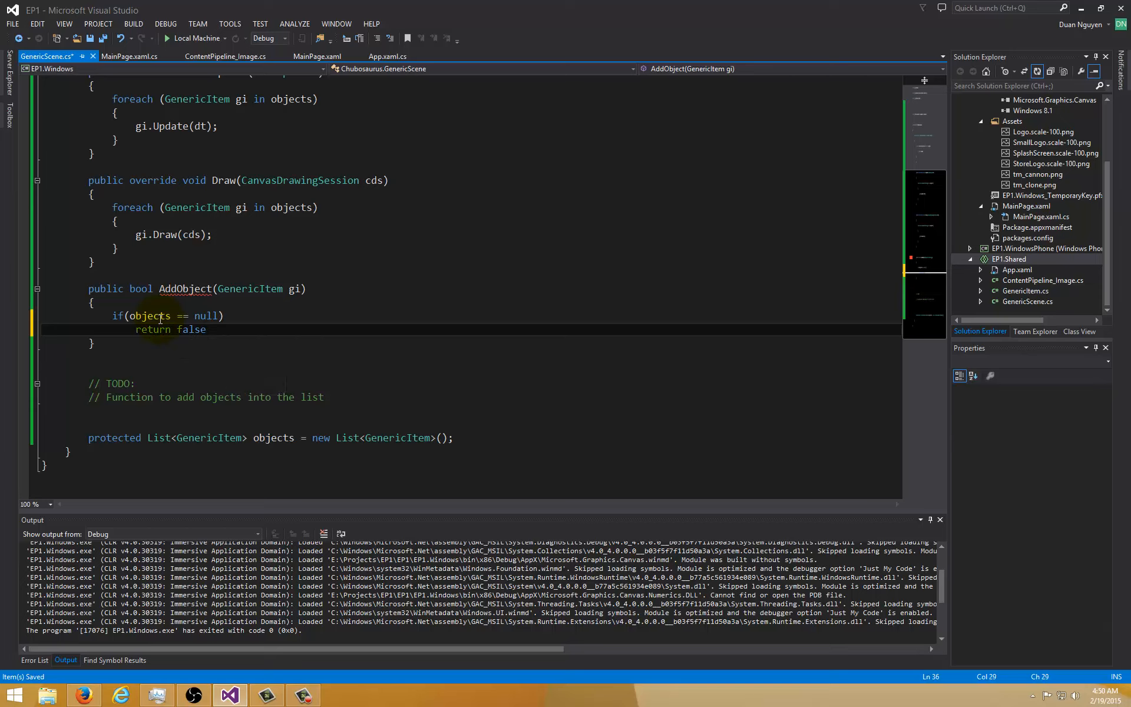
{"action": "type", "text": ";"}
{"action": "key", "text": "Return"}
{"action": "key", "text": "Return"}
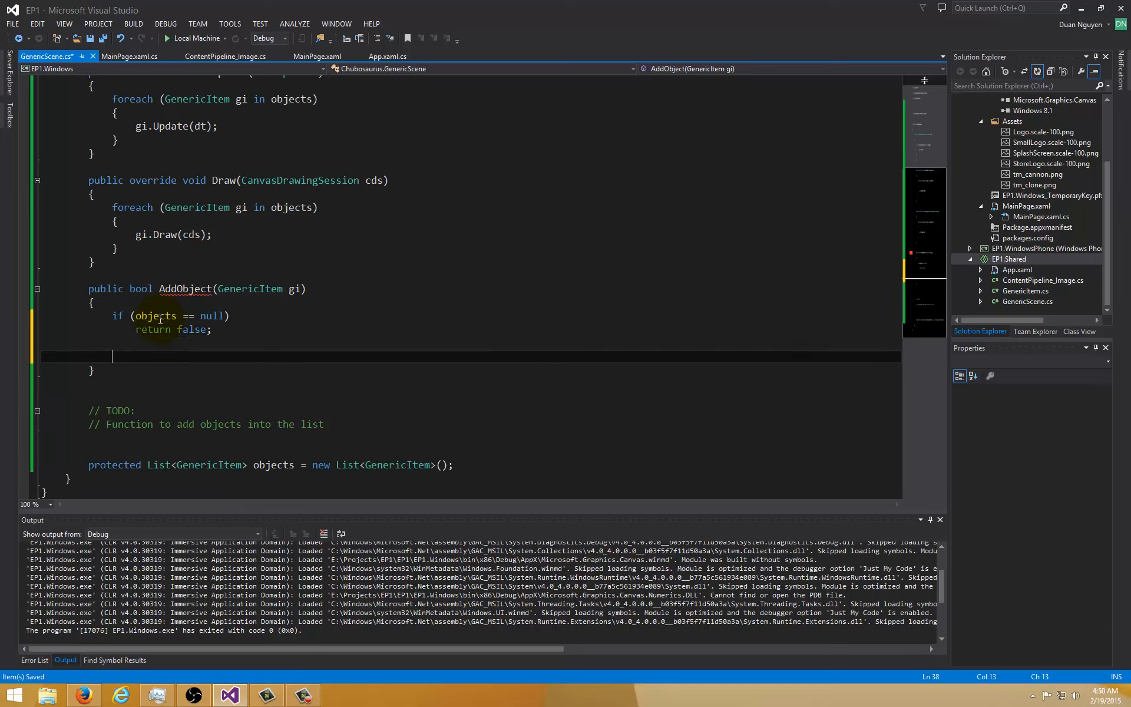
{"action": "type", "text": "objects.Add("}
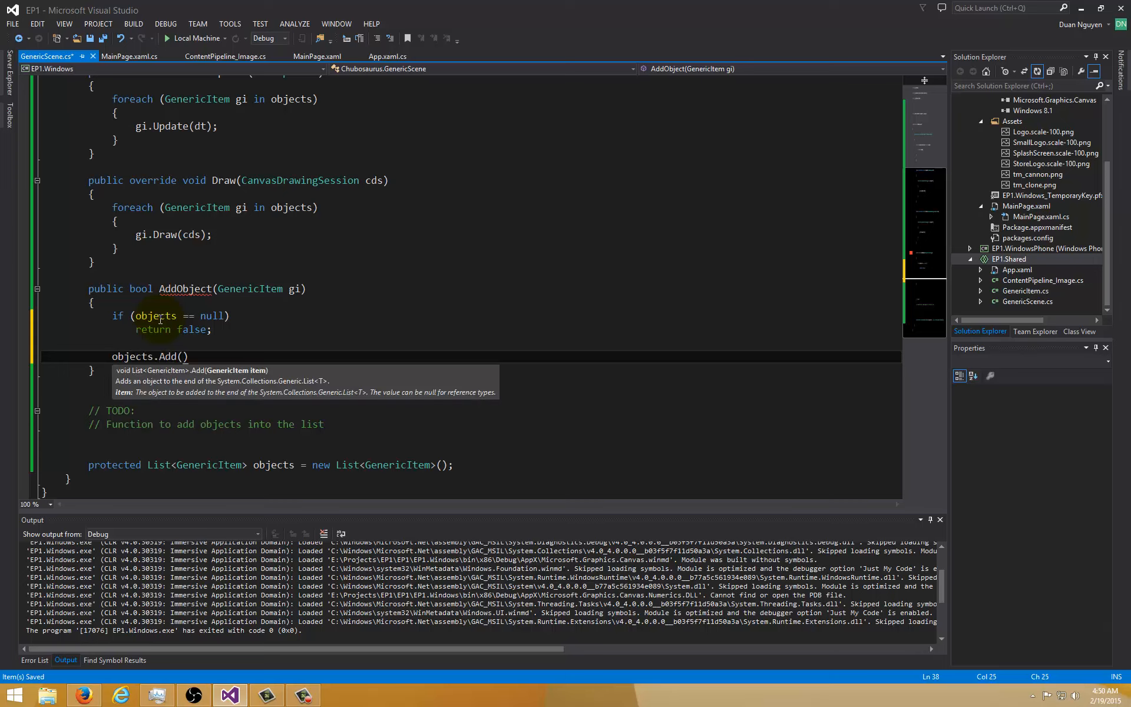
{"action": "type", "text": "gi);"}
Step: Call objects.Add(gi) bracketed by int size_before_add and size_after_add = objects.Count
{"action": "key", "text": "Up"}
{"action": "key", "text": "Return"}
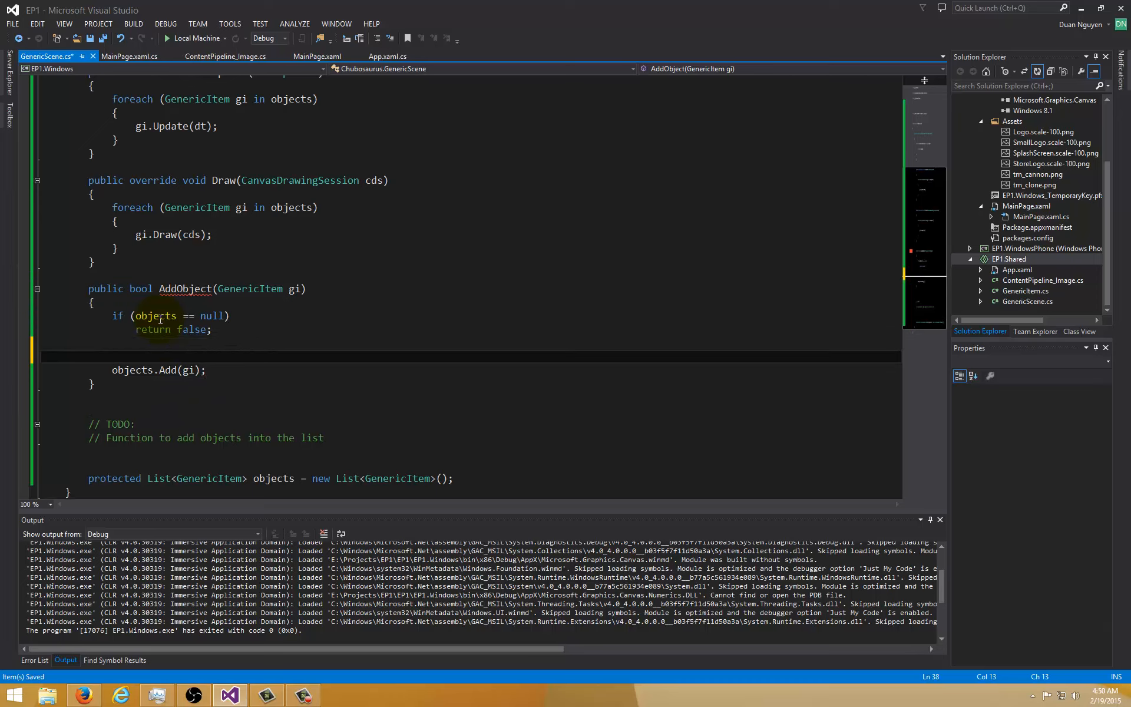
{"action": "type", "text": "int count"}
{"action": "key", "text": "BackSpace"}
{"action": "key", "text": "BackSpace"}
{"action": "key", "text": "BackSpace"}
{"action": "type", "text": "size"}
{"action": "key", "text": "ctrl+shift+Left"}
{"action": "type", "text": "_before_add"}
{"action": "type", "text": " objects"}
{"action": "type", "text": ".Con"}
{"action": "key", "text": "BackSpace"}
{"action": "key", "text": "BackSpace"}
{"action": "key", "text": "BackSpace"}
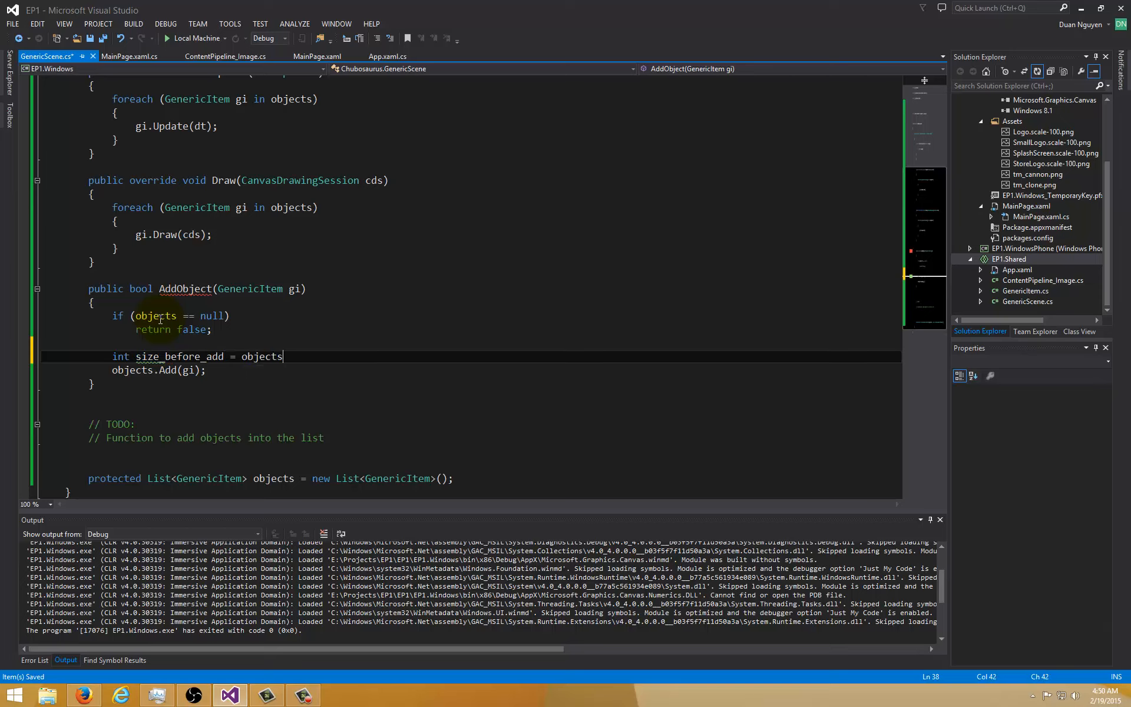
{"action": "type", "text": "Count;"}
{"action": "key", "text": "ctrl+s"}
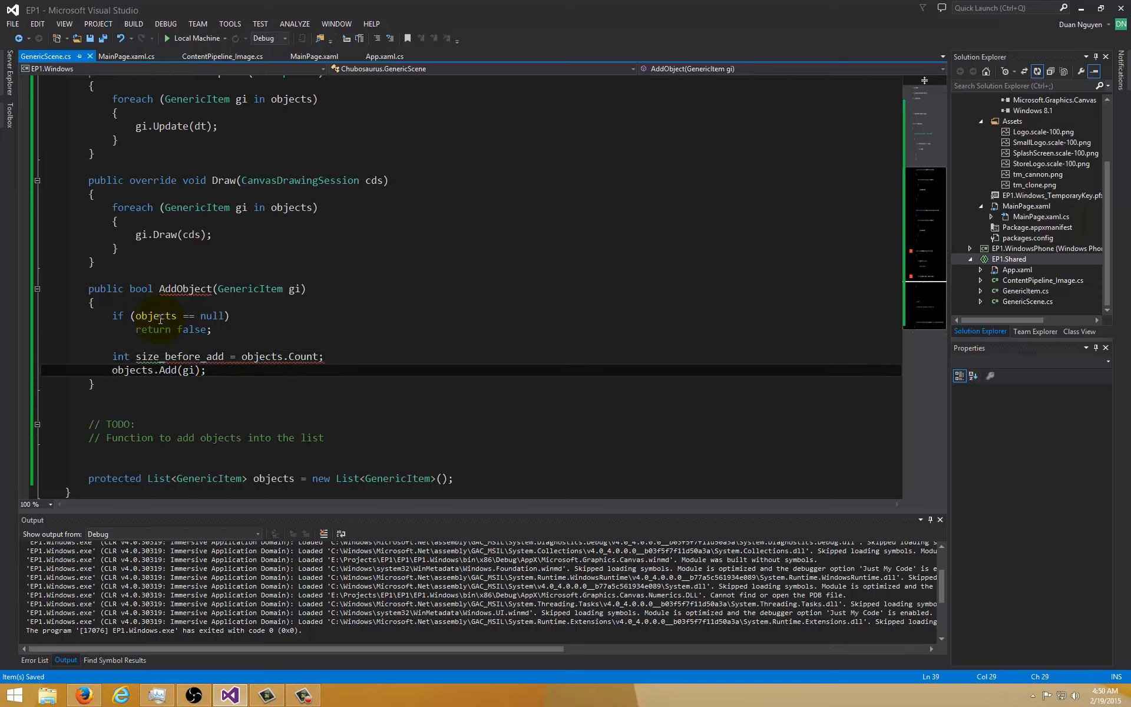
{"action": "key", "text": "Down"}
{"action": "key", "text": "Return"}
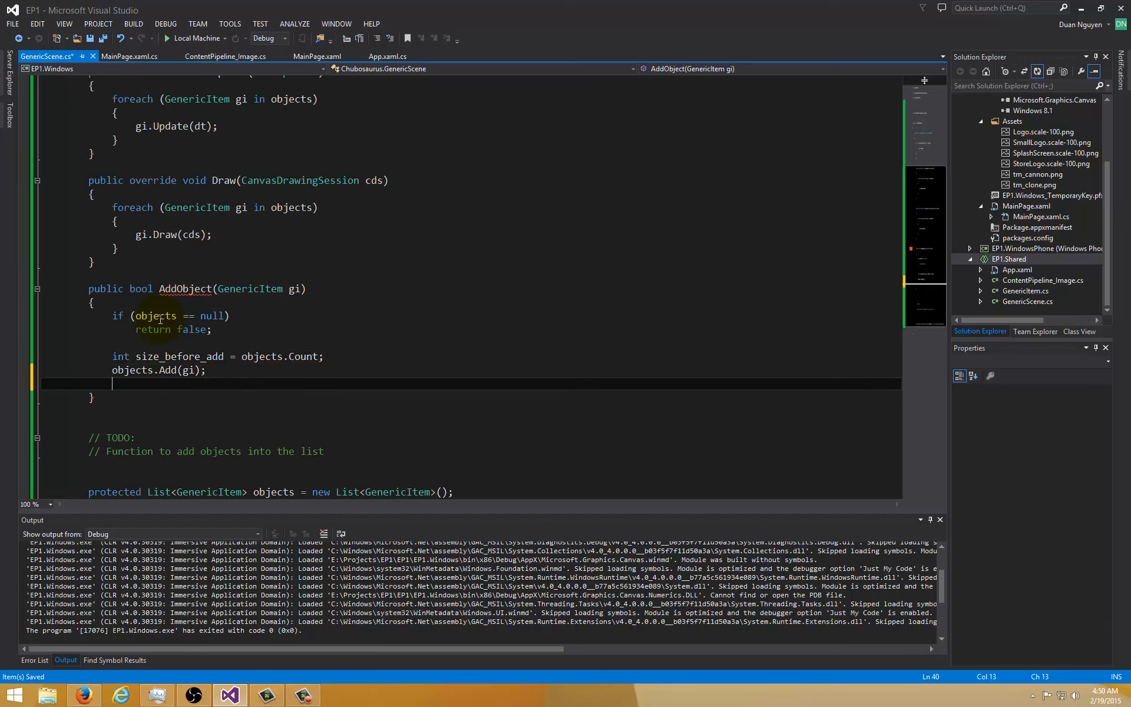
{"action": "type", "text": "int size_after_add = objects.Count;"}
{"action": "key", "text": "Return"}
{"action": "key", "text": "Return"}
{"action": "type", "text": "if(size_"}
Step: Return true when size_after_add > size_before_add, otherwise return false
{"action": "key", "text": "Tab"}
{"action": "type", "text": ">"}
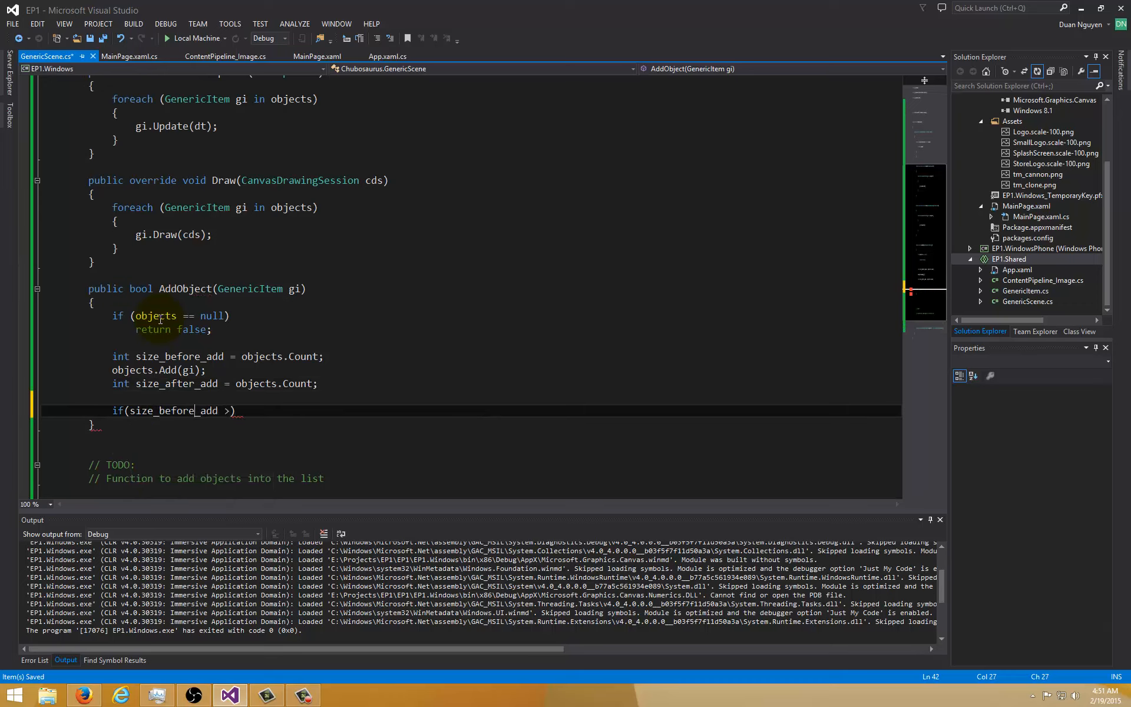
{"action": "key", "text": "BackSpace"}
{"action": "key", "text": "BackSpace"}
{"action": "key", "text": "BackSpace"}
{"action": "type", "text": "after"}
{"action": "key", "text": "Right"}
{"action": "key", "text": "Right"}
{"action": "key", "text": "Right"}
{"action": "type", "text": "suz"}
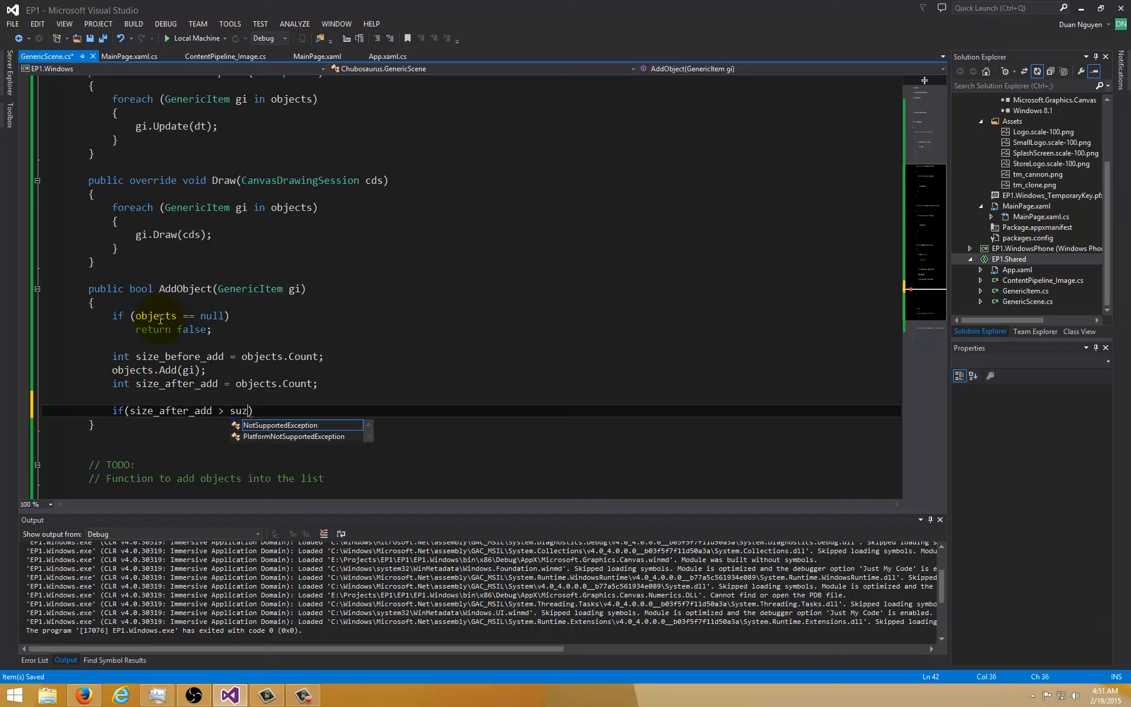
{"action": "key", "text": "BackSpace"}
{"action": "key", "text": "BackSpace"}
{"action": "type", "text": "ize"}
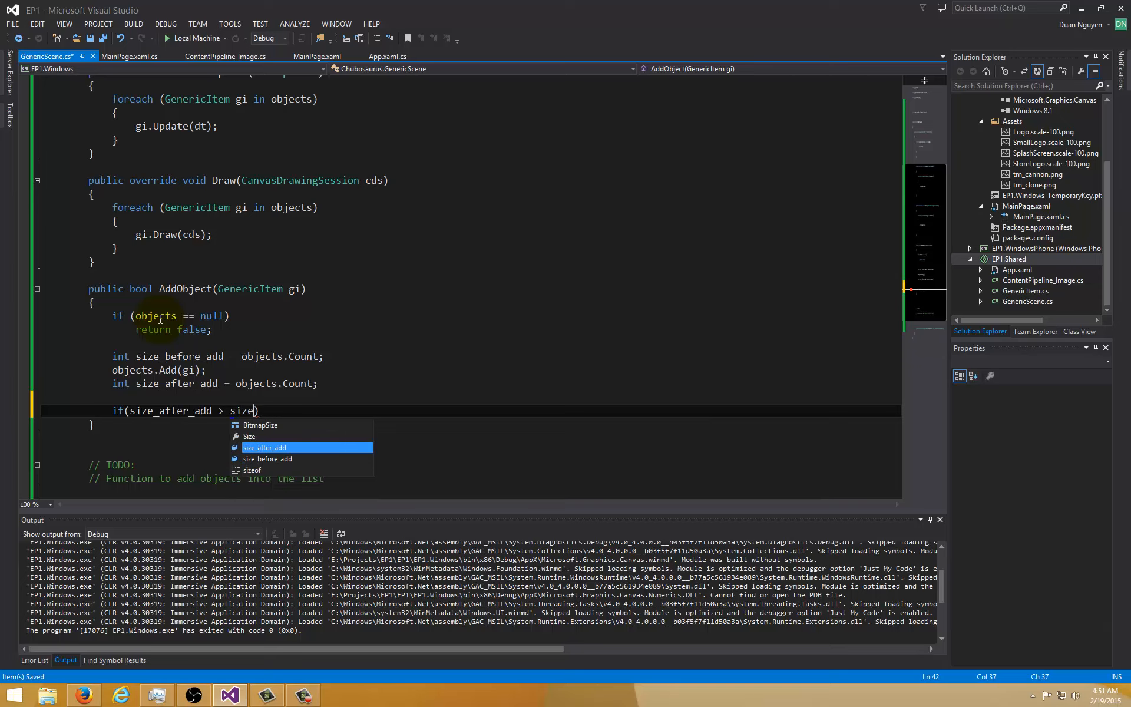
{"action": "key", "text": "Down"}
{"action": "key", "text": "Tab"}
{"action": "key", "text": "End"}
{"action": "key", "text": "Return"}
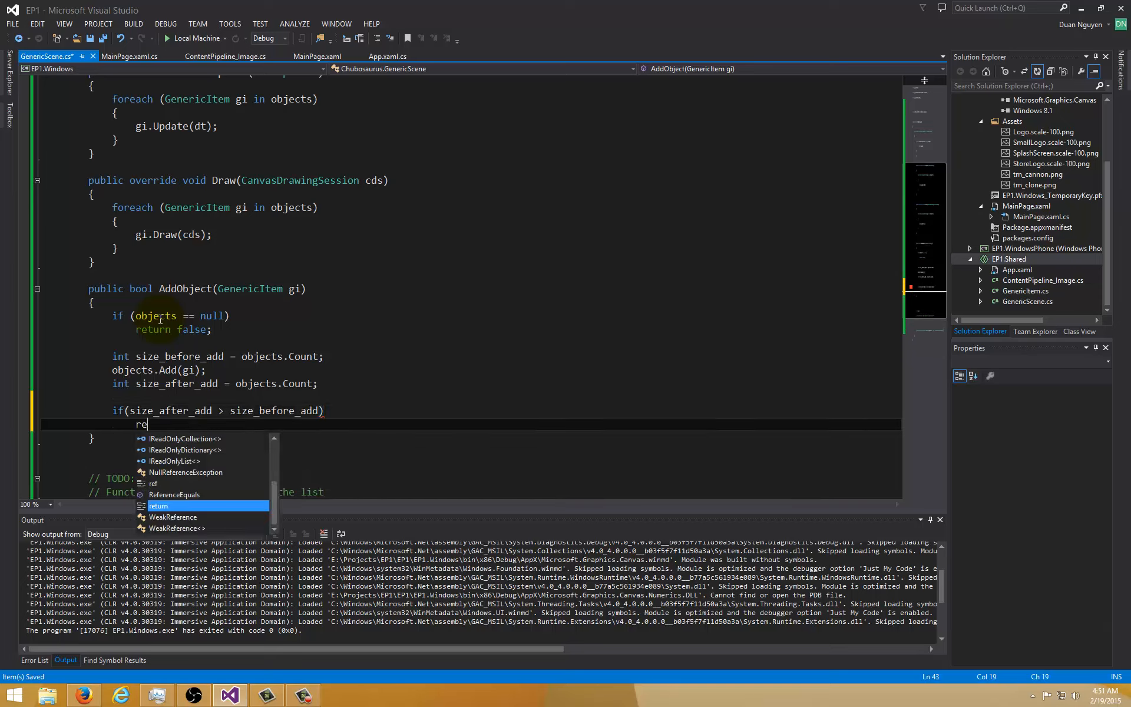
{"action": "type", "text": "return true;"}
{"action": "key", "text": "Return"}
{"action": "key", "text": "Return"}
{"action": "type", "text": "e"}
{"action": "key", "text": "BackSpace"}
{"action": "key", "text": "Return"}
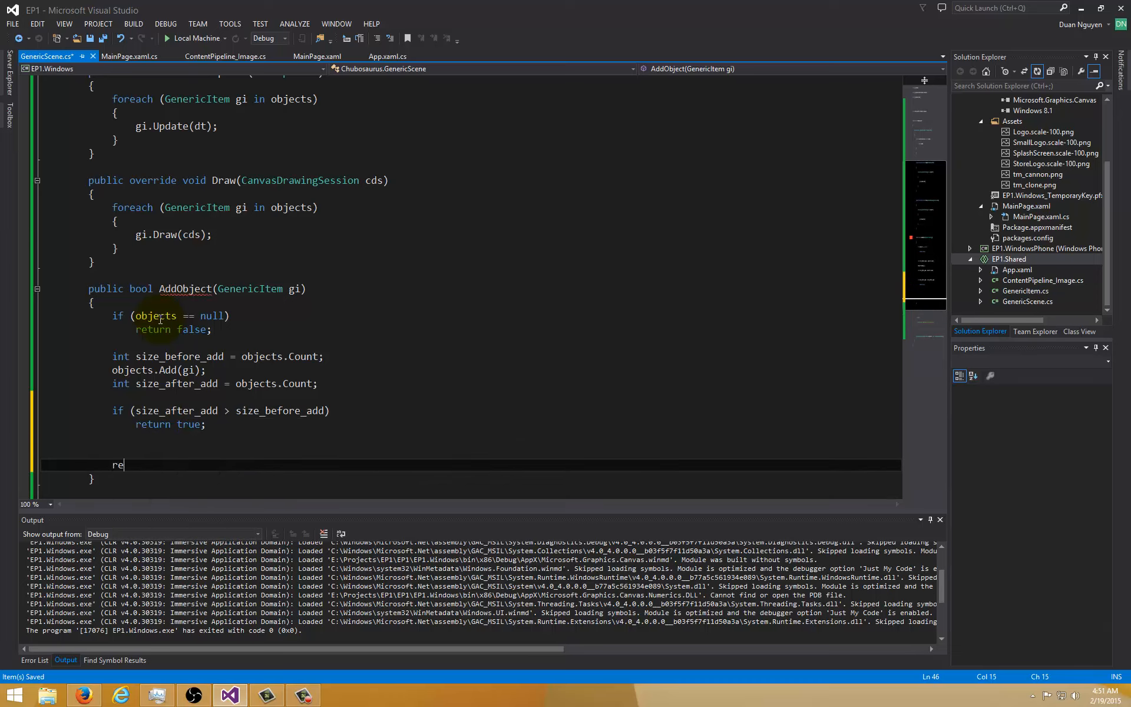
{"action": "type", "text": "return false;"}
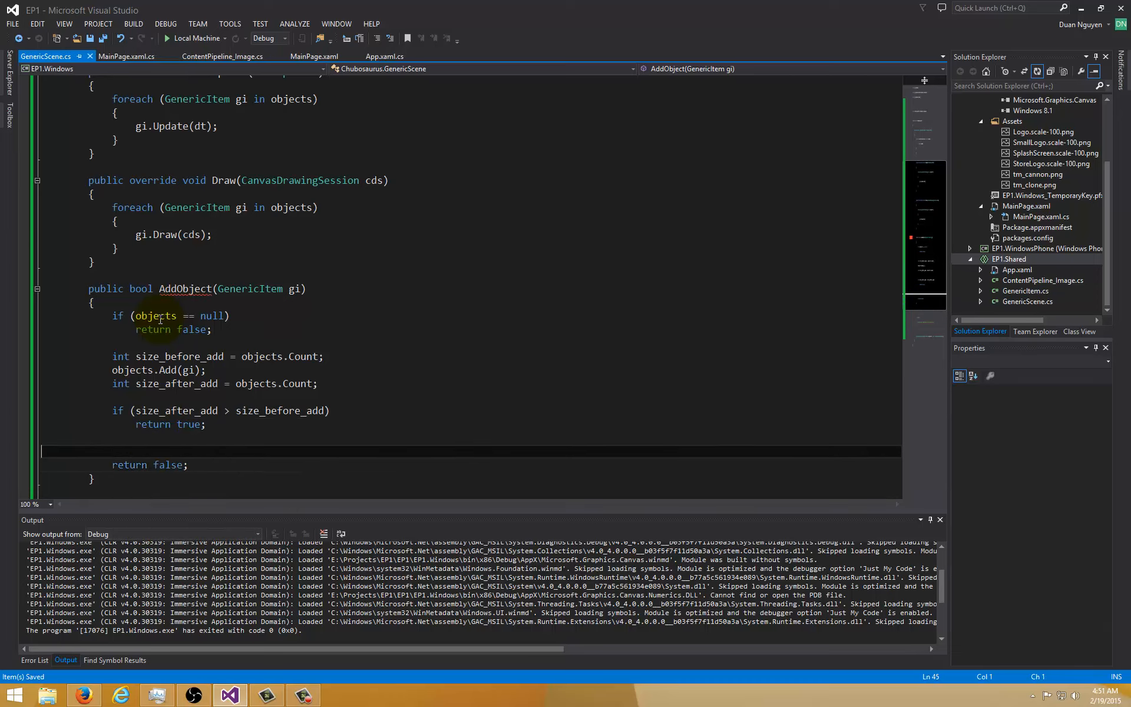
{"action": "key", "text": "BackSpace"}
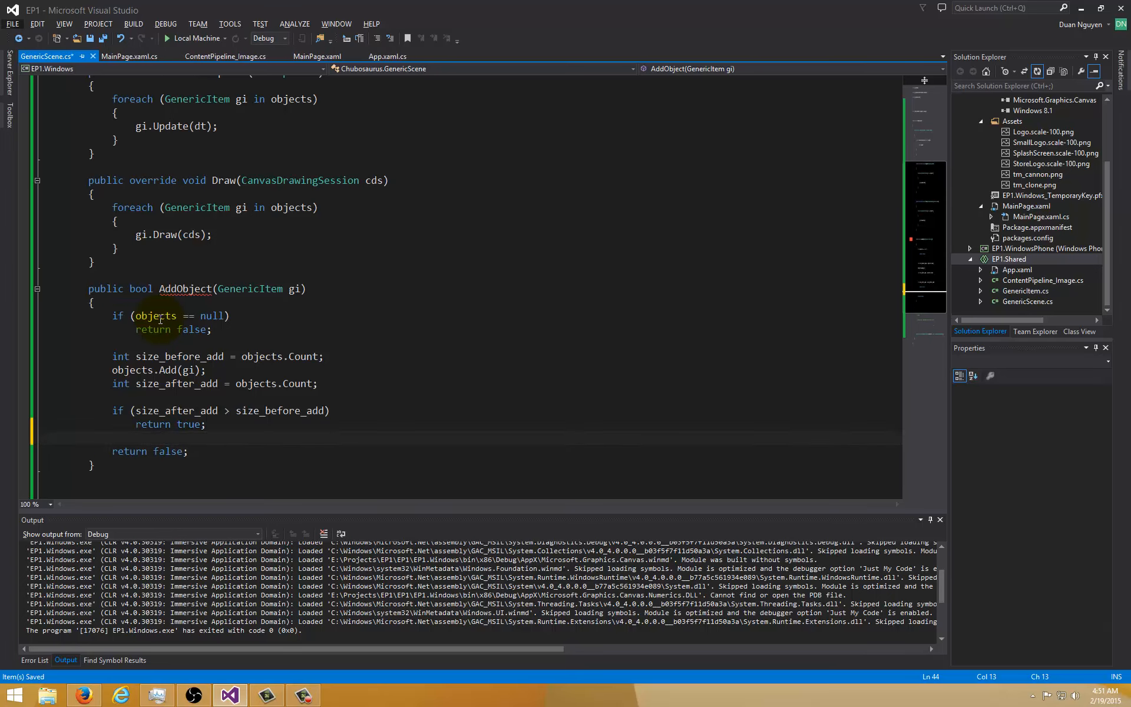
{"action": "key", "text": "Down"}
{"action": "key", "text": "Down"}
{"action": "key", "text": "Down"}
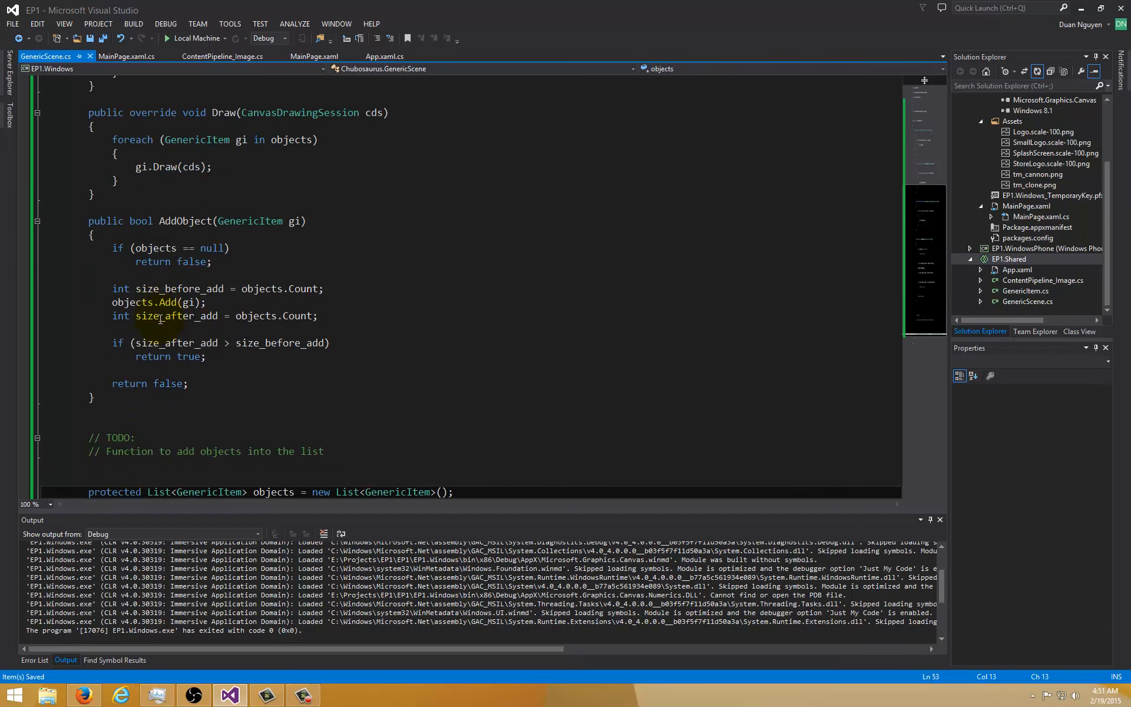
Step: Add a '// Remove an object' note under the TODO comment and make room for a new method
{"action": "key", "text": "Up"}
{"action": "key", "text": "Up"}
{"action": "key", "text": "Up"}
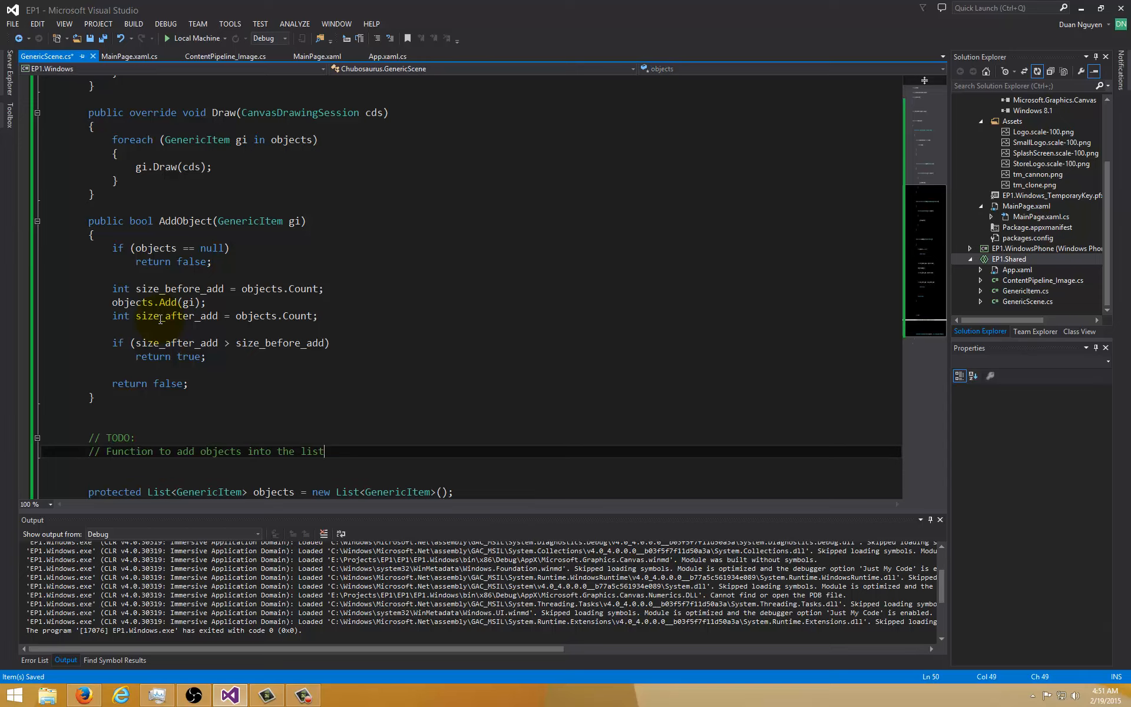
{"action": "key", "text": "Return"}
{"action": "type", "text": "// "}
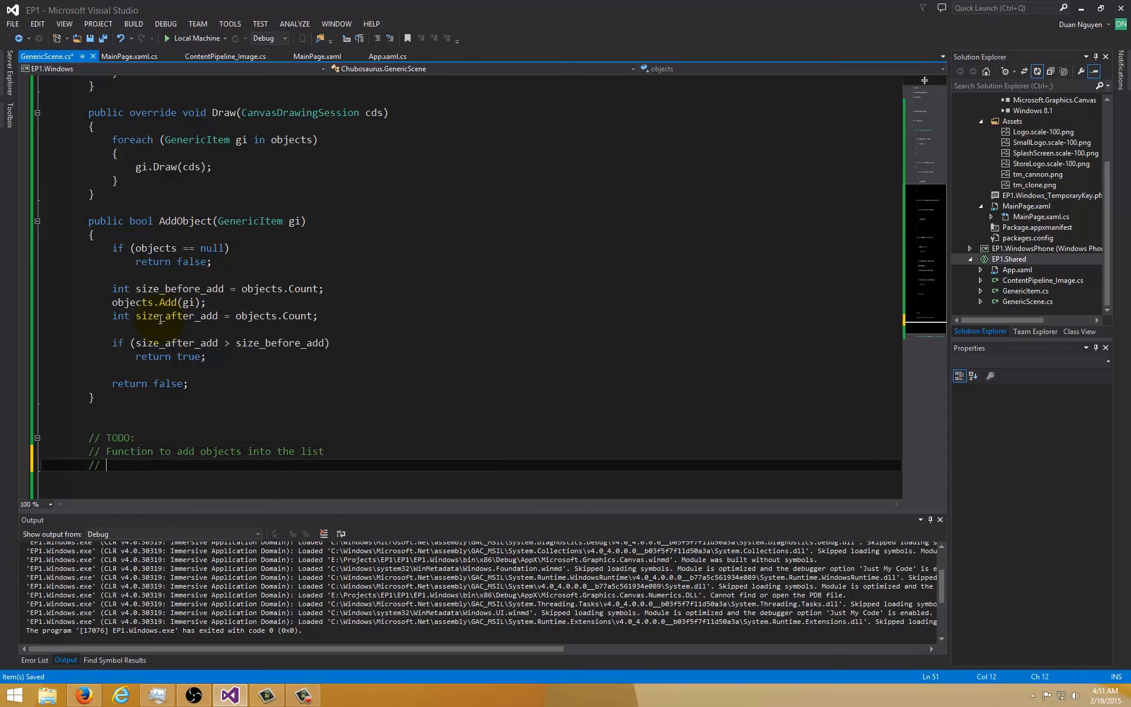
{"action": "type", "text": "Remove "}
{"action": "type", "text": "an object"}
{"action": "key", "text": "Up"}
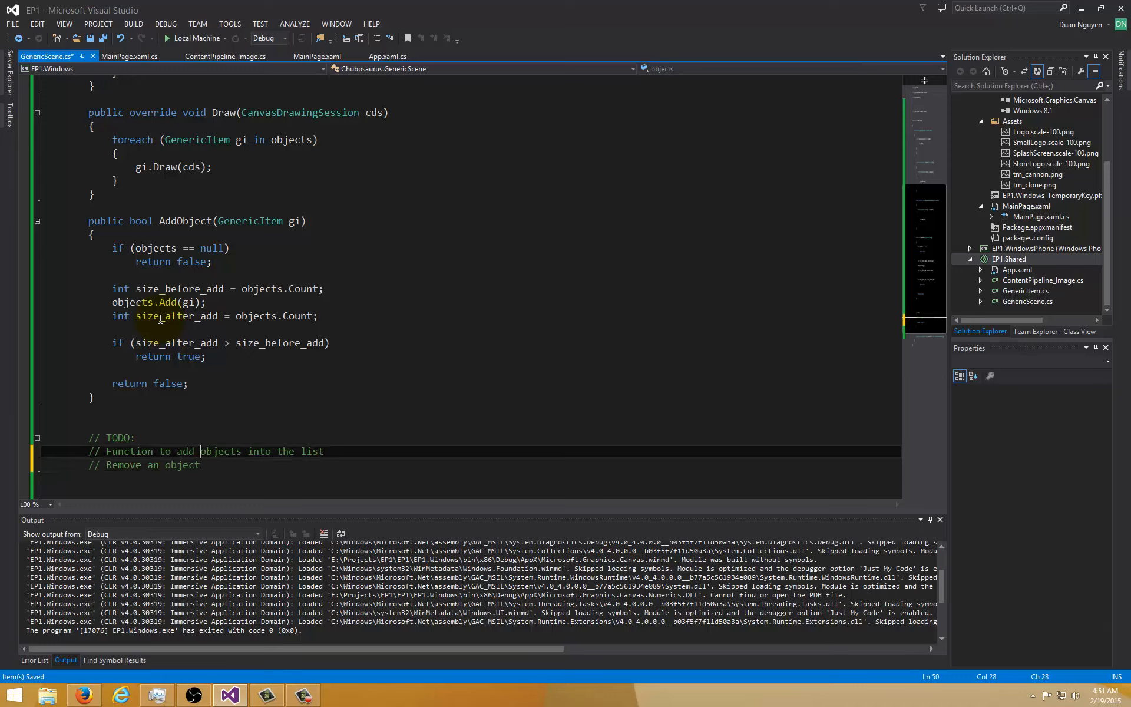
{"action": "key", "text": "Up"}
{"action": "key", "text": "Up"}
{"action": "key", "text": "Return"}
{"action": "key", "text": "Return"}
{"action": "key", "text": "Up"}
{"action": "type", "text": "public bool Remove"}
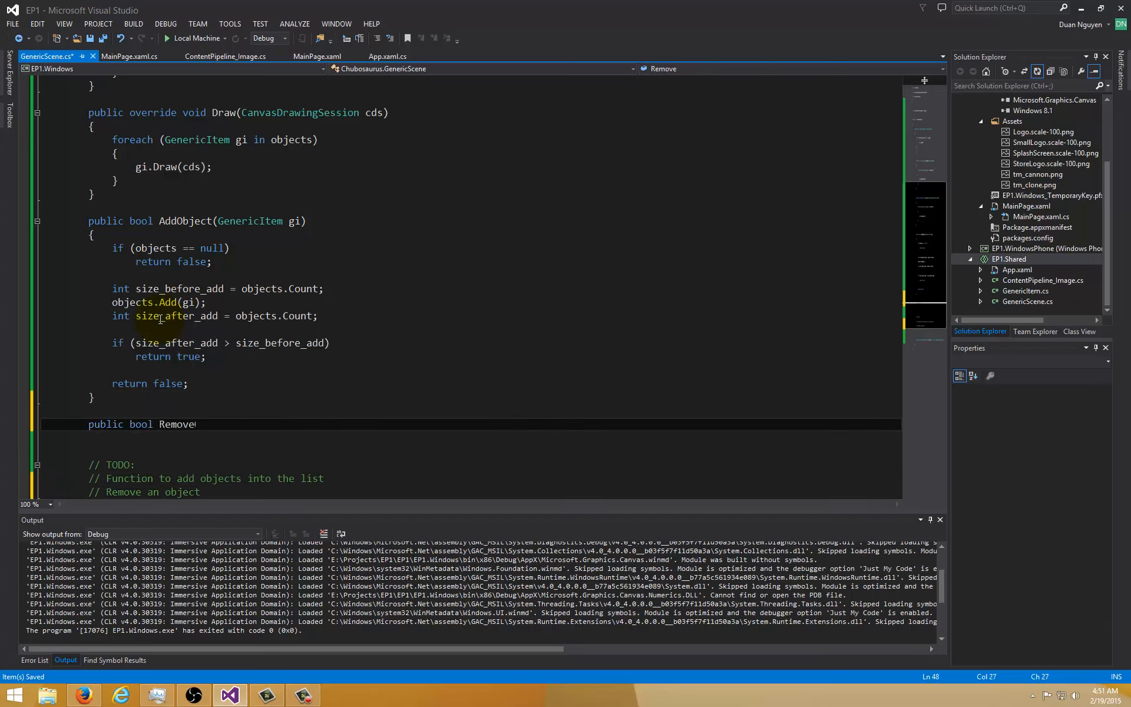
{"action": "type", "text": "Object(GenericItem"}
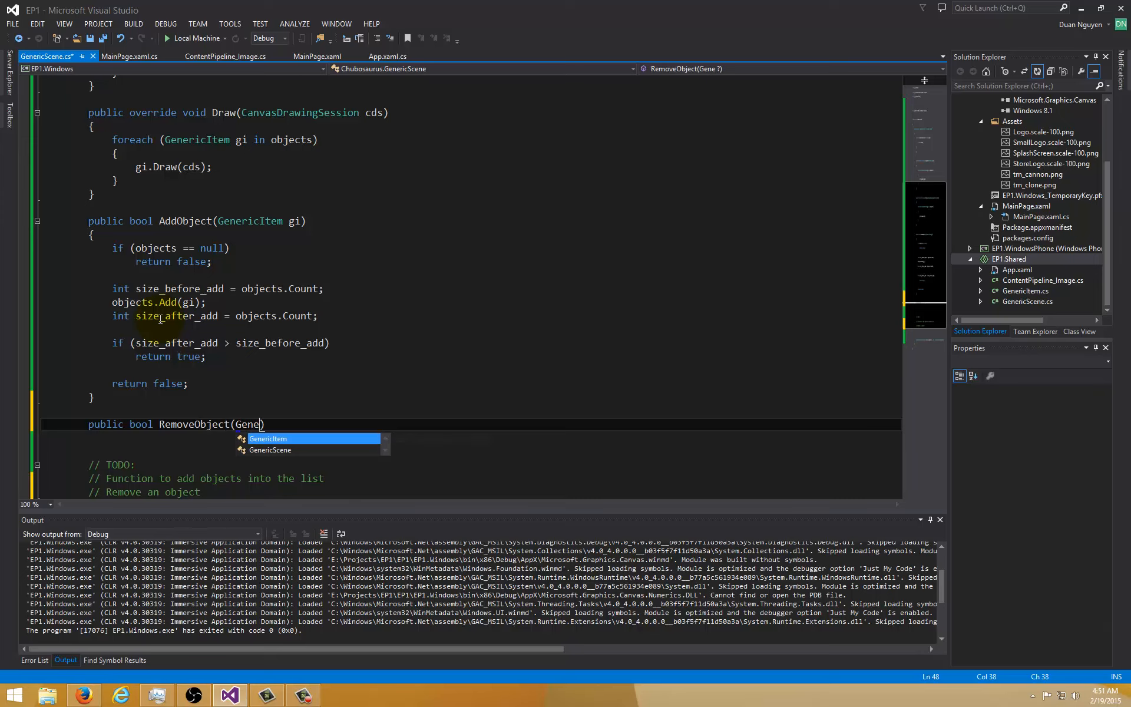
{"action": "type", "text": " gi"}
Step: Write public bool RemoveObject(GenericItem gi) returning objects.Remove(gi) and save
{"action": "key", "text": "End"}
{"action": "key", "text": "Return"}
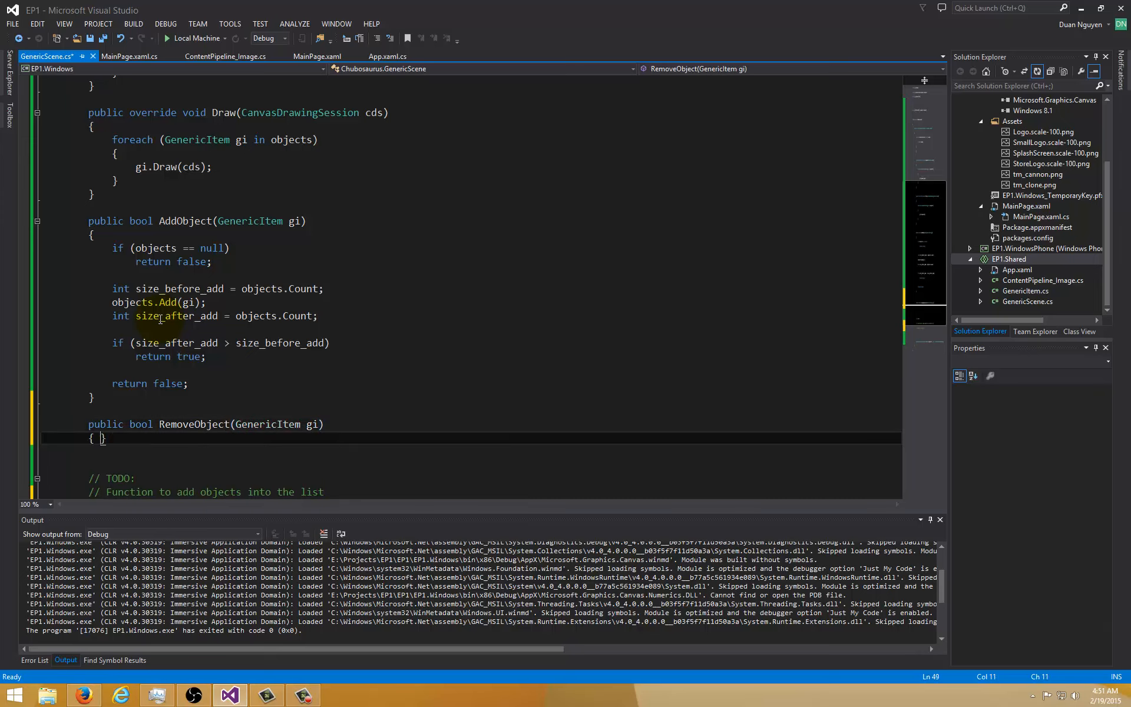
{"action": "type", "text": "{"}
{"action": "key", "text": "Return"}
{"action": "key", "text": "ctrl+s"}
{"action": "scroll", "coordinate": [164, 305], "scroll_direction": "down", "scroll_amount": 6}
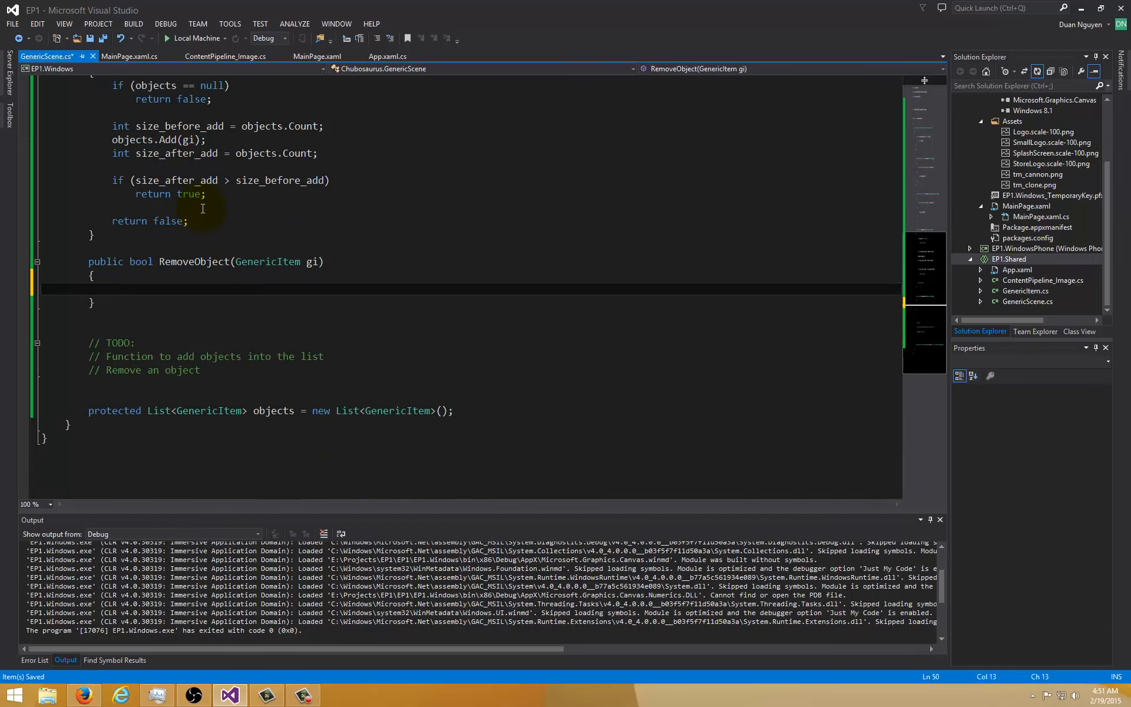
{"action": "scroll", "coordinate": [211, 216], "scroll_direction": "up", "scroll_amount": 3}
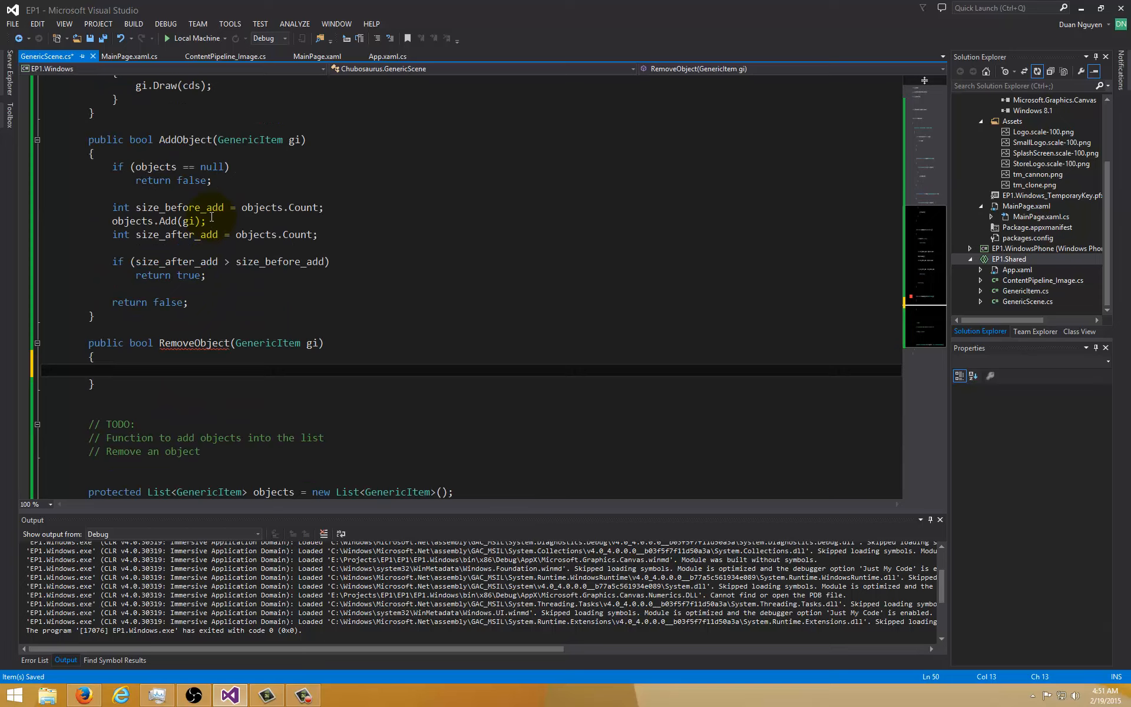
{"action": "type", "text": "object.R"}
{"action": "key", "text": "BackSpace"}
{"action": "key", "text": "BackSpace"}
{"action": "type", "text": "s."}
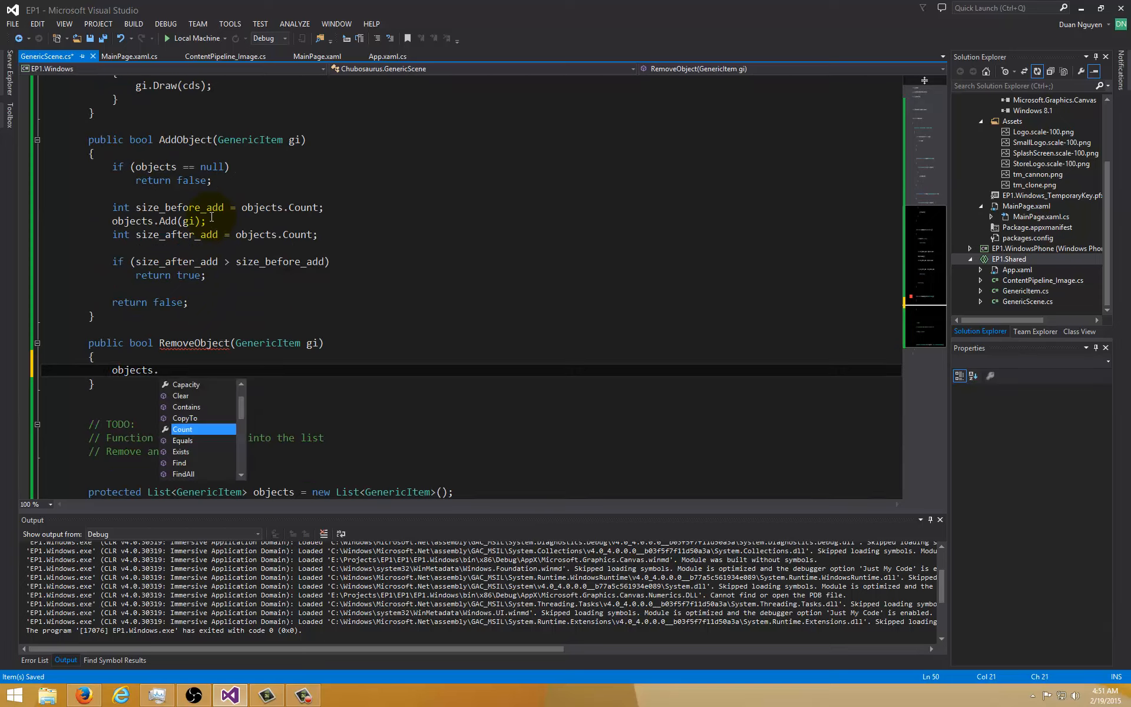
{"action": "type", "text": "Rmove"}
{"action": "key", "text": "BackSpace"}
{"action": "key", "text": "BackSpace"}
{"action": "key", "text": "BackSpace"}
{"action": "type", "text": "emov"}
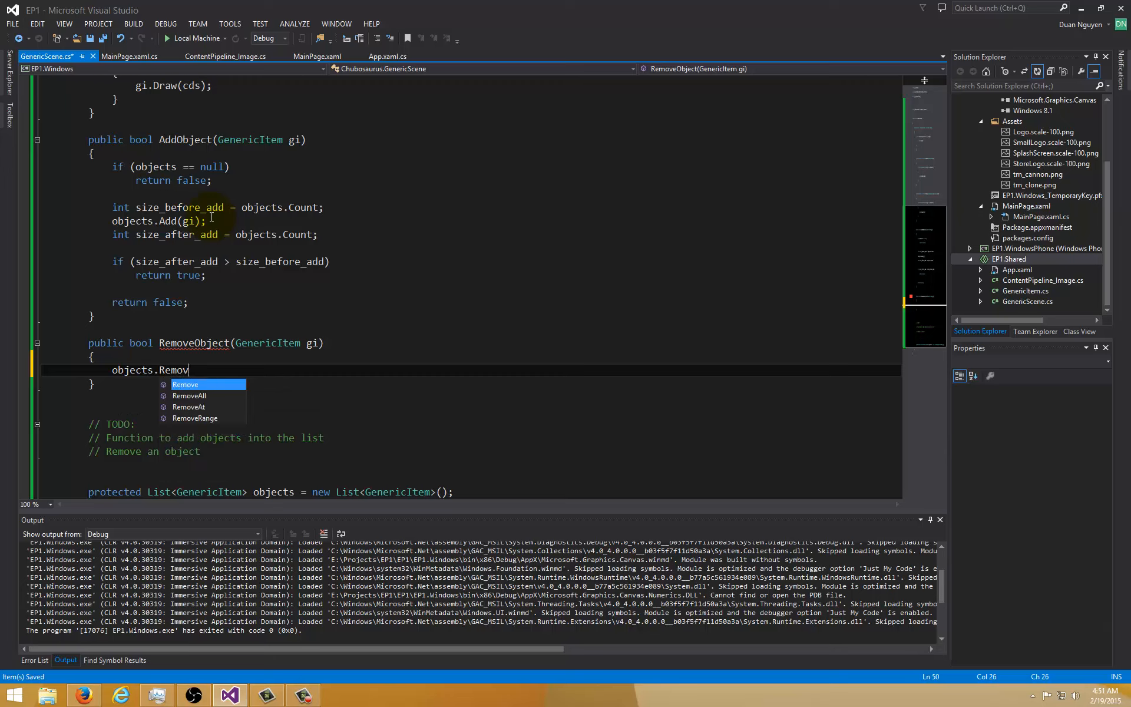
{"action": "type", "text": "e(gi);"}
{"action": "key", "text": "ctrl+s"}
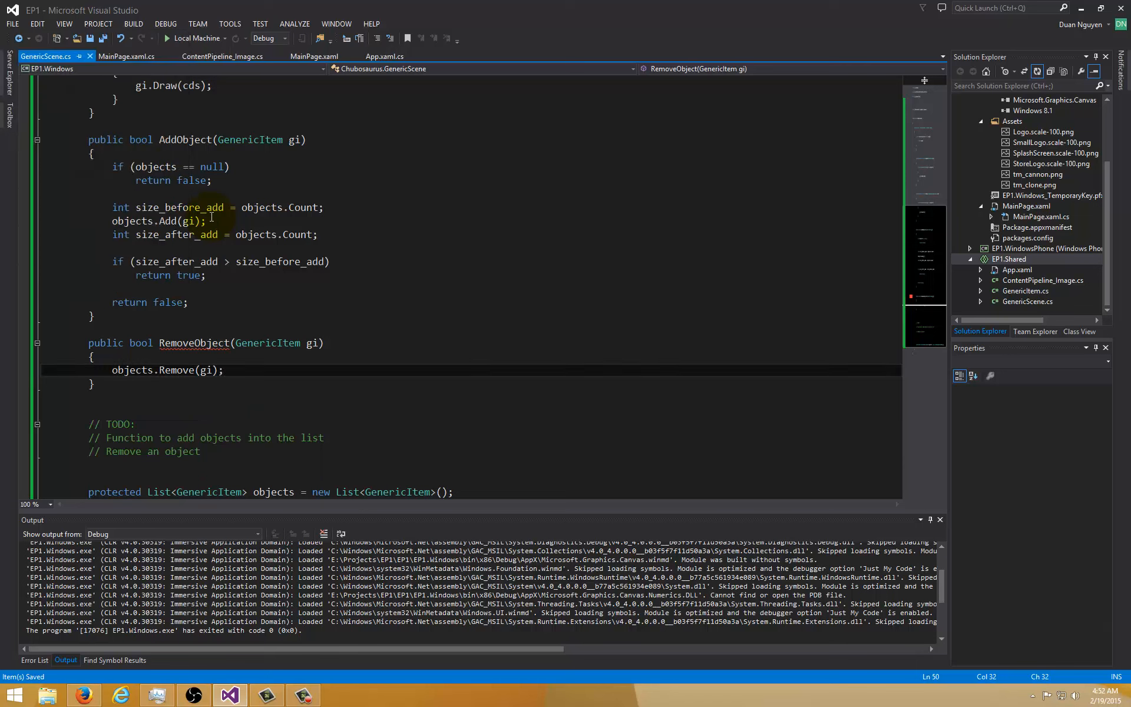
Step: Review the List.Remove description tooltip and move back up to the RemoveObject signature
{"action": "left_click", "coordinate": [180, 369]}
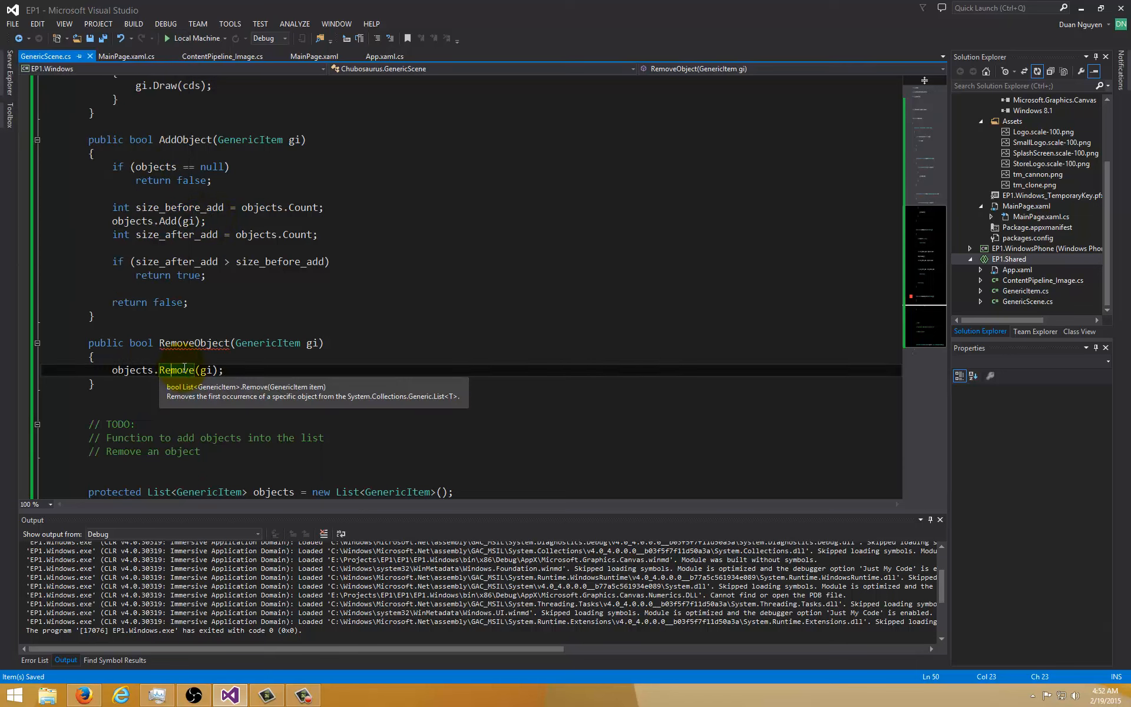
{"action": "left_click", "coordinate": [176, 370]}
{"action": "key", "text": "Home"}
{"action": "type", "text": "return"}
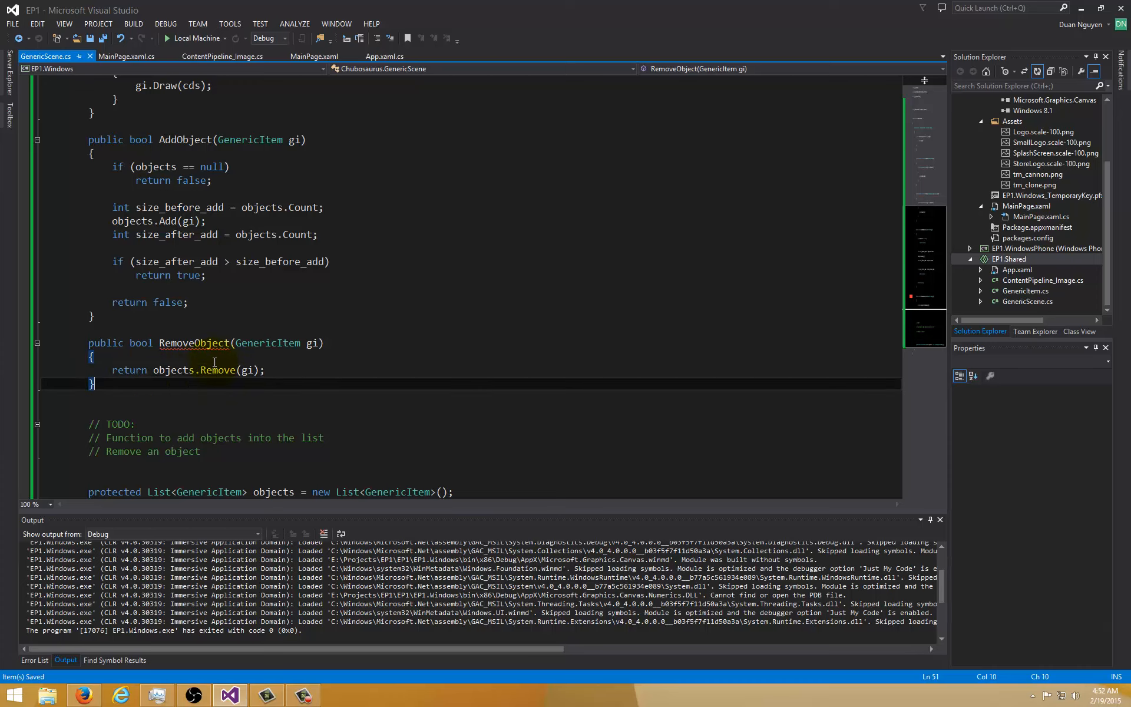
{"action": "key", "text": "Up"}
{"action": "key", "text": "Up"}
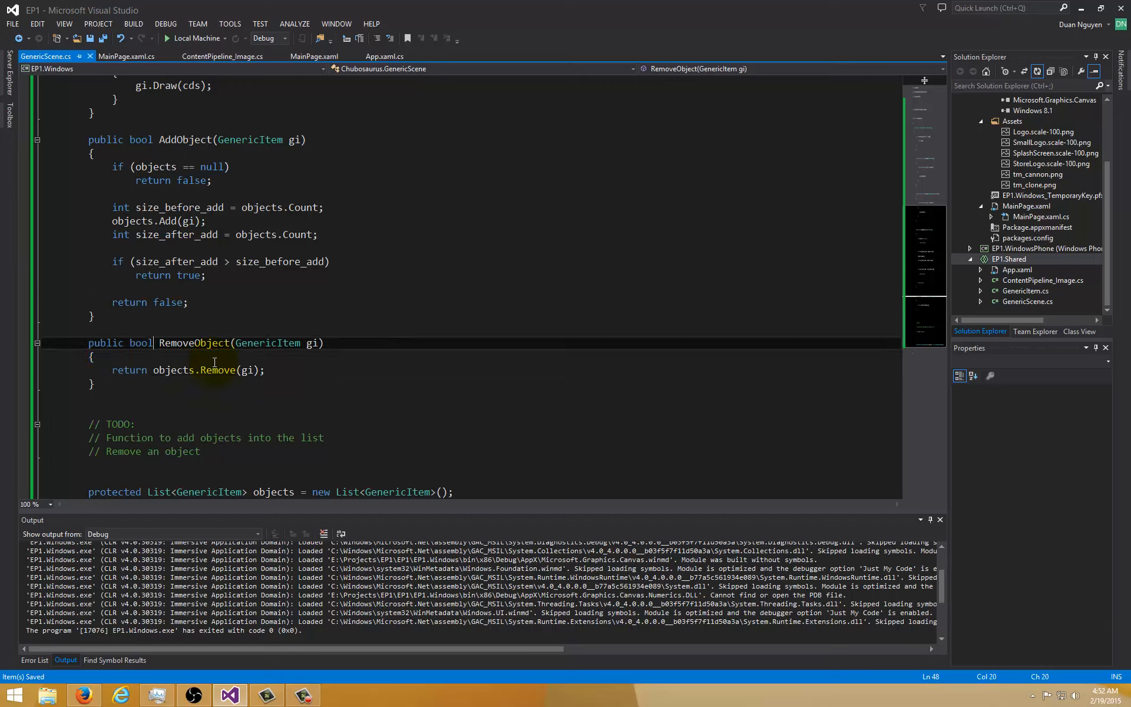
Step: Add a RemoveObject(int index) overload returning objects.RemoveAt(index) and save GenericScene.cs
{"action": "key", "text": "Up"}
{"action": "key", "text": "Down"}
{"action": "key", "text": "Down"}
{"action": "key", "text": "End"}
{"action": "key", "text": "Return"}
{"action": "type", "text": "public"}
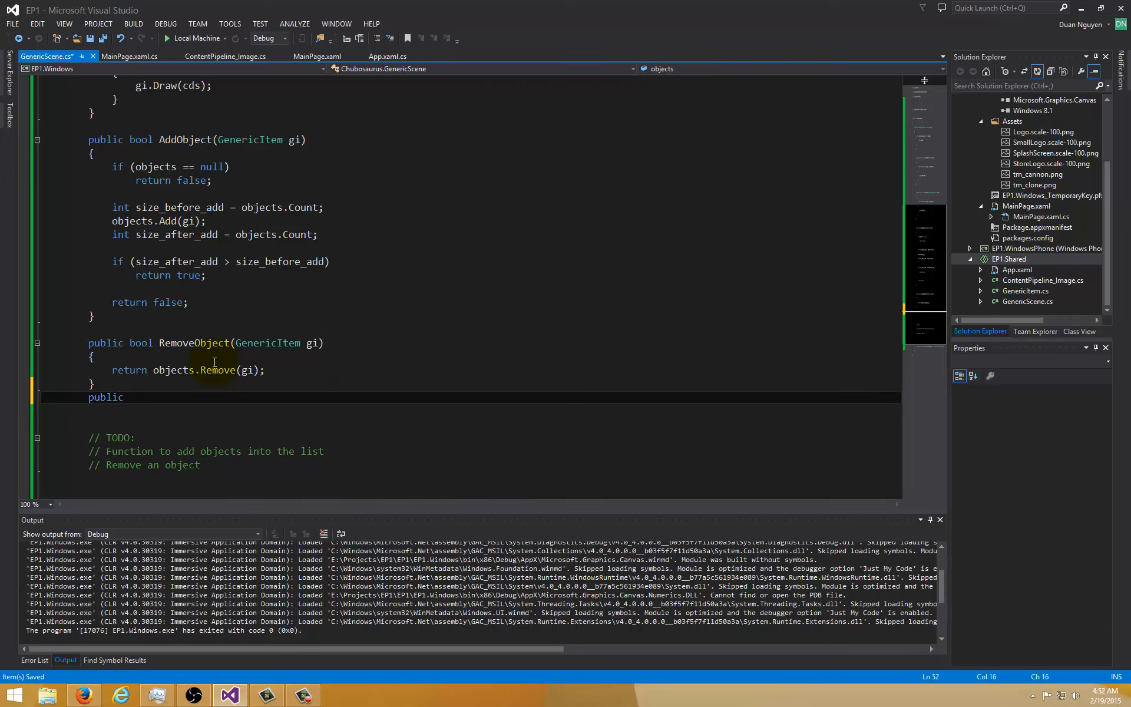
{"action": "type", "text": " bool RemoveObject()"}
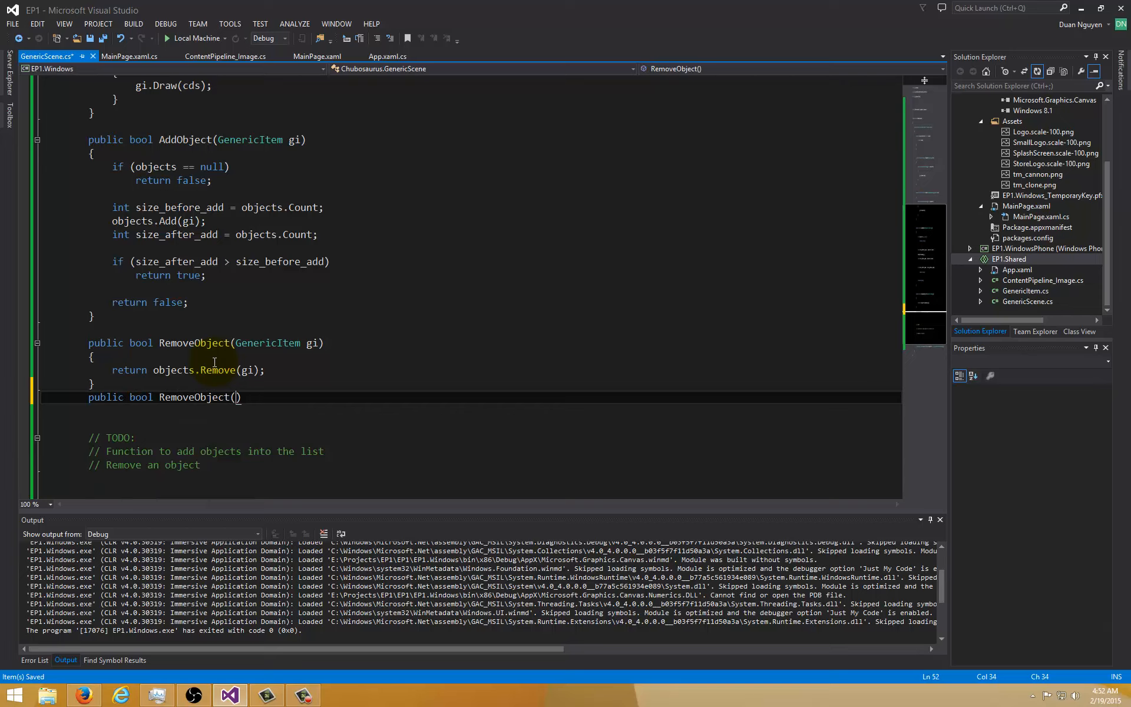
{"action": "type", "text": "int index"}
{"action": "key", "text": "Return"}
{"action": "type", "text": "{"}
{"action": "key", "text": "Return"}
{"action": "type", "text": "return objec"}
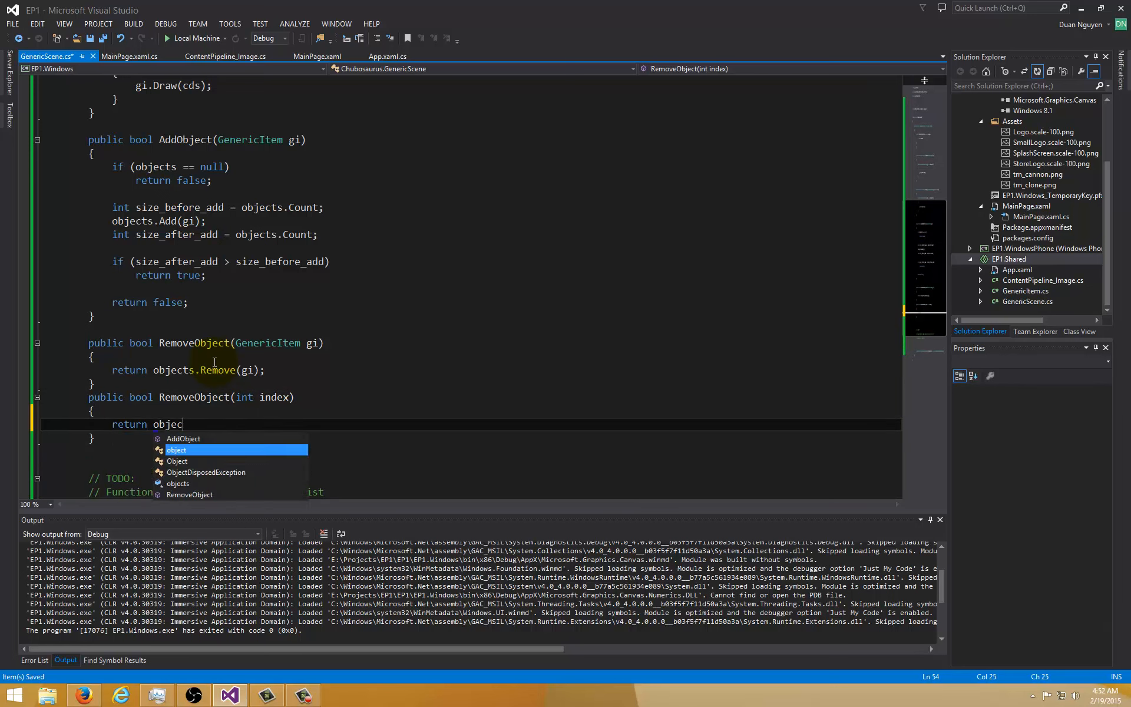
{"action": "type", "text": "ts."}
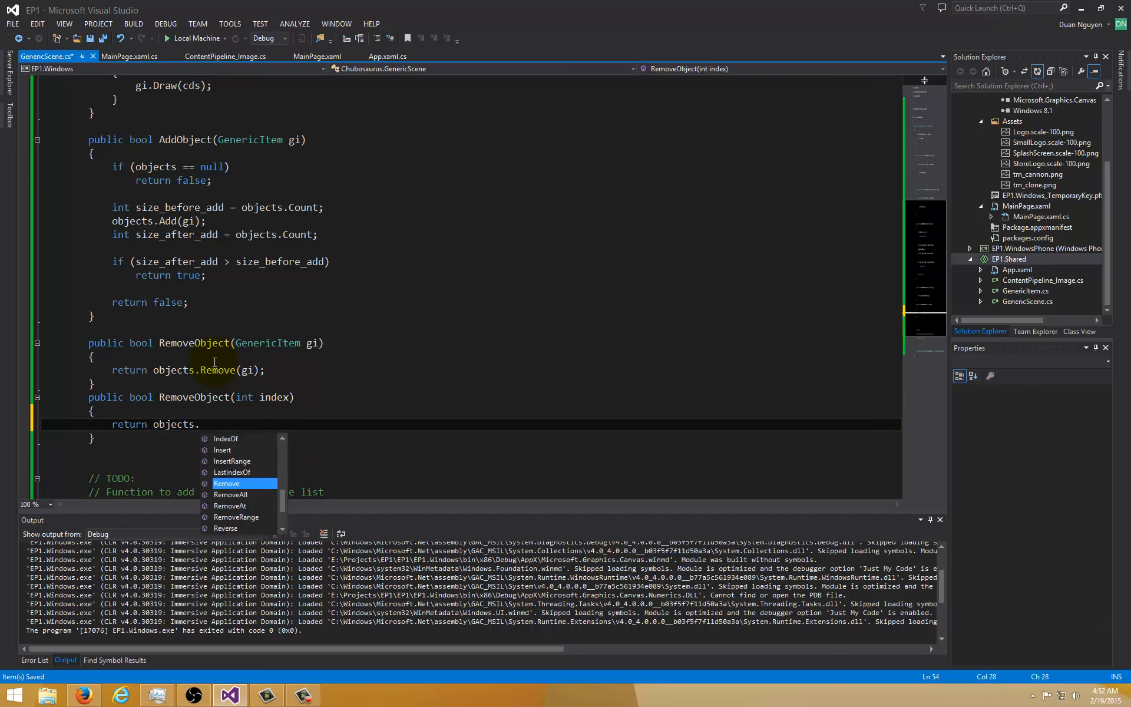
{"action": "type", "text": "Re"}
{"action": "key", "text": "Down"}
{"action": "key", "text": "Down"}
{"action": "key", "text": "Tab"}
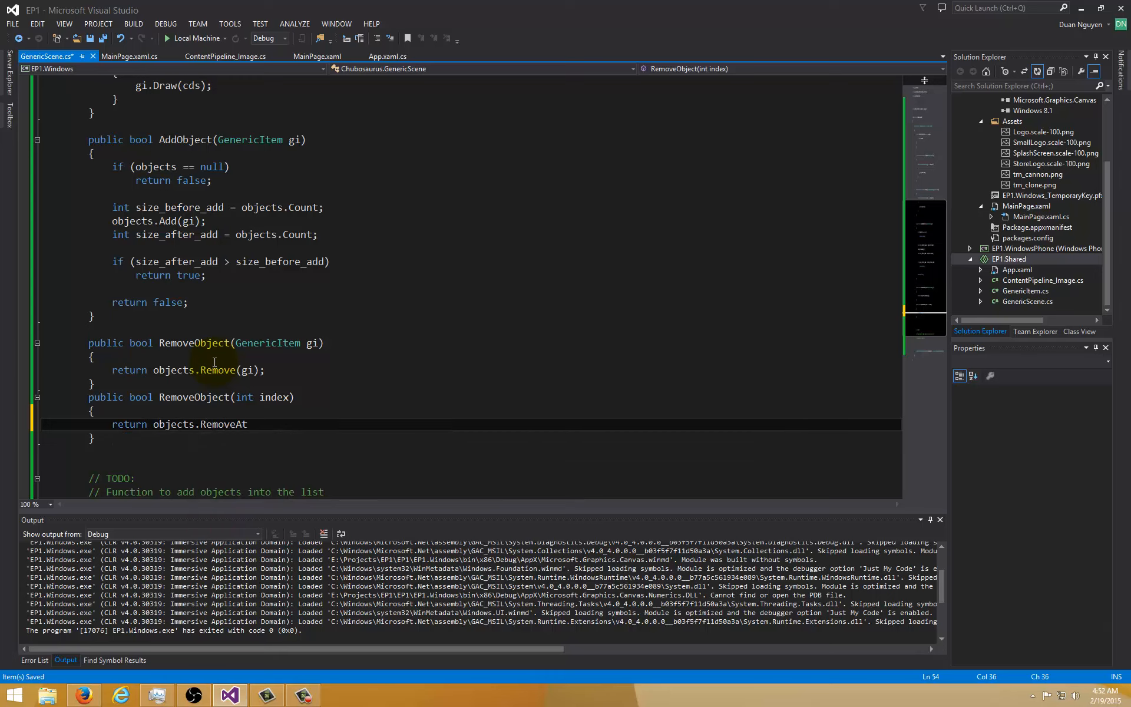
{"action": "type", "text": "("}
{"action": "type", "text": "index"}
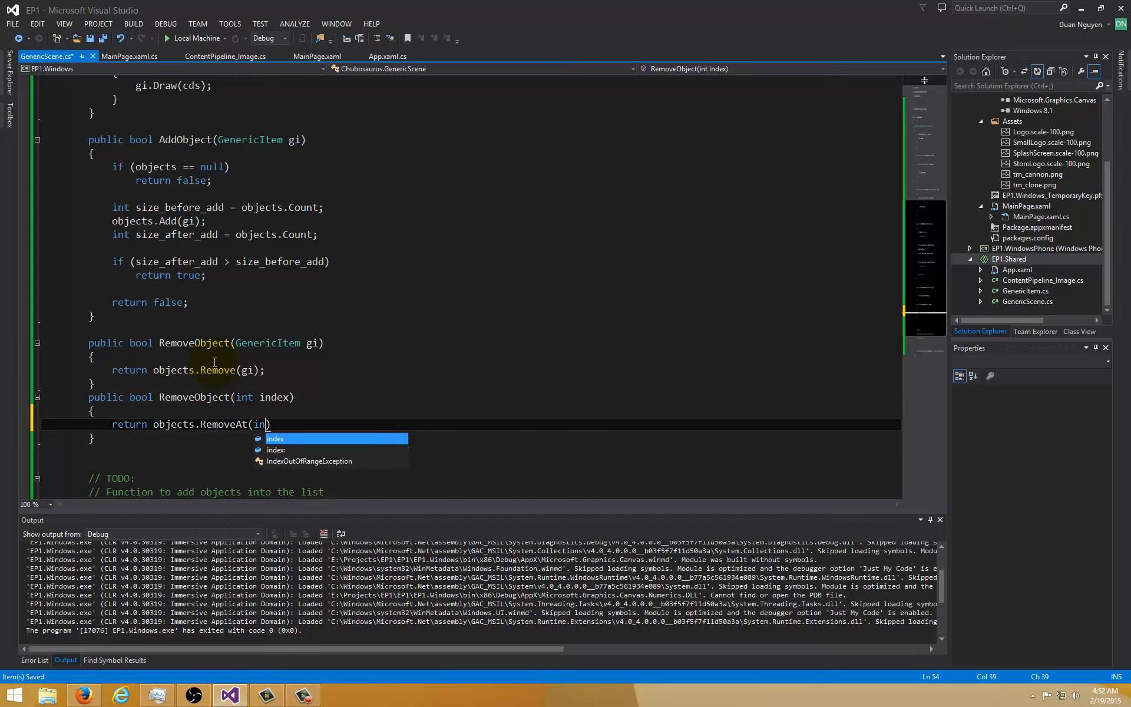
{"action": "type", "text": ");"}
{"action": "key", "text": "ctrl+s"}
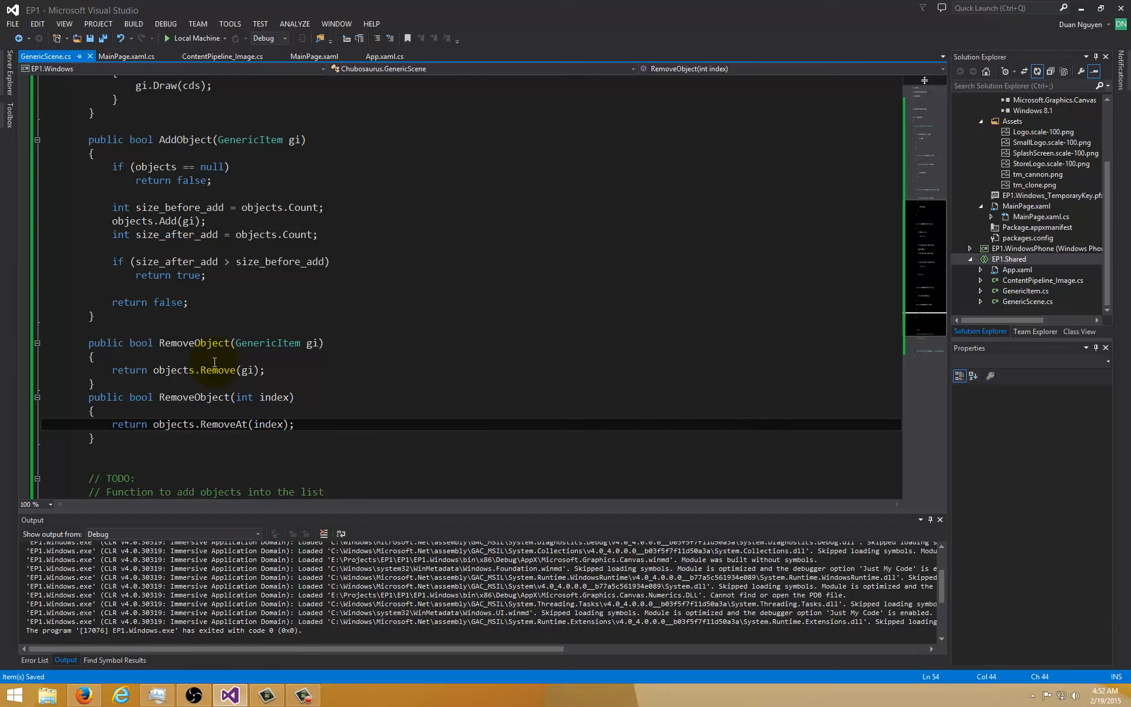
{"action": "key", "text": "Down"}
{"action": "key", "text": "Down"}
{"action": "key", "text": "Down"}
{"action": "key", "text": "Down"}
{"action": "key", "text": "Down"}
{"action": "key", "text": "Down"}
{"action": "key", "text": "Down"}
{"action": "key", "text": "Down"}
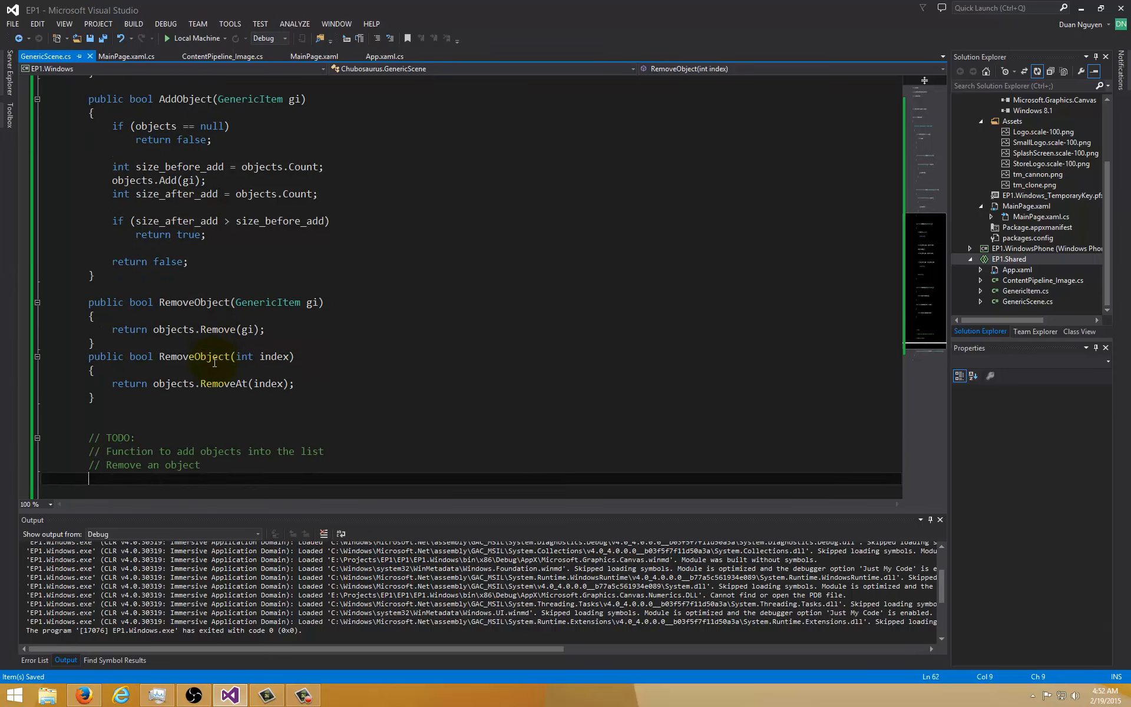
Step: Delete the three TODO comment lines and leave a blank line after the first RemoveObject
{"action": "key", "text": "Up"}
{"action": "key", "text": "Up"}
{"action": "key", "text": "shift+Down"}
{"action": "key", "text": "shift+Down"}
{"action": "key", "text": "shift+Down"}
{"action": "key", "text": "shift+Down"}
{"action": "key", "text": "Delete"}
{"action": "key", "text": "Up"}
{"action": "key", "text": "Up"}
{"action": "key", "text": "Up"}
{"action": "key", "text": "Up"}
{"action": "key", "text": "Up"}
{"action": "key", "text": "Up"}
{"action": "key", "text": "End"}
{"action": "key", "text": "Return"}
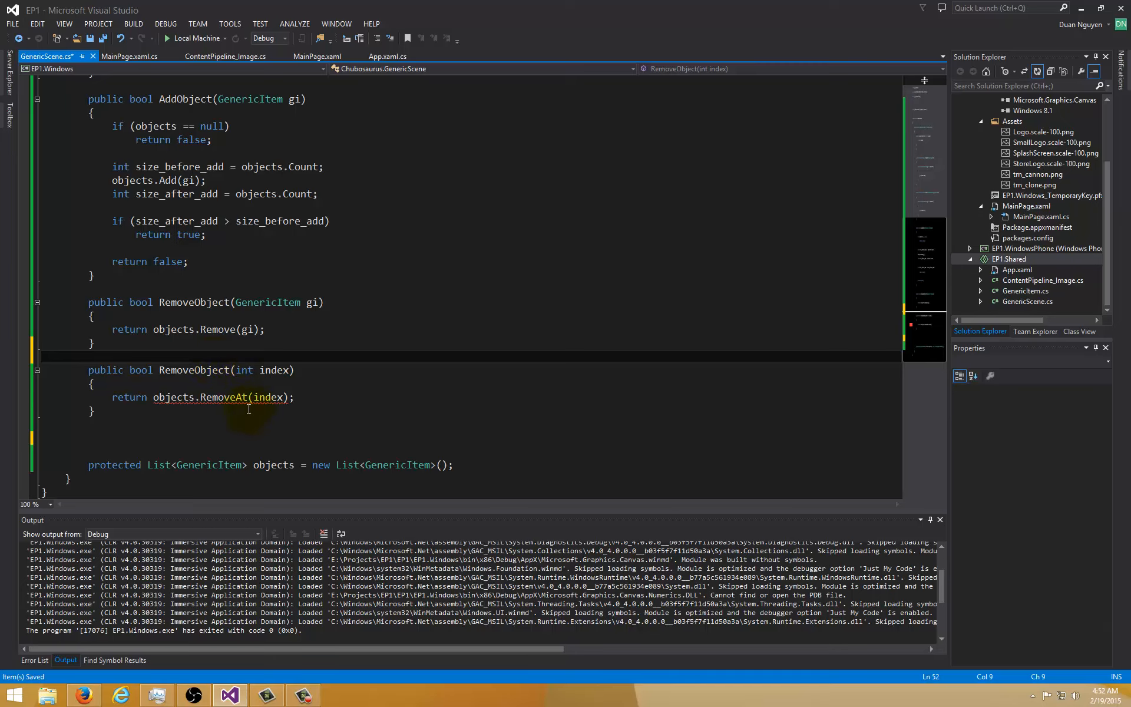
{"action": "mouse_move", "coordinate": [226, 397]}
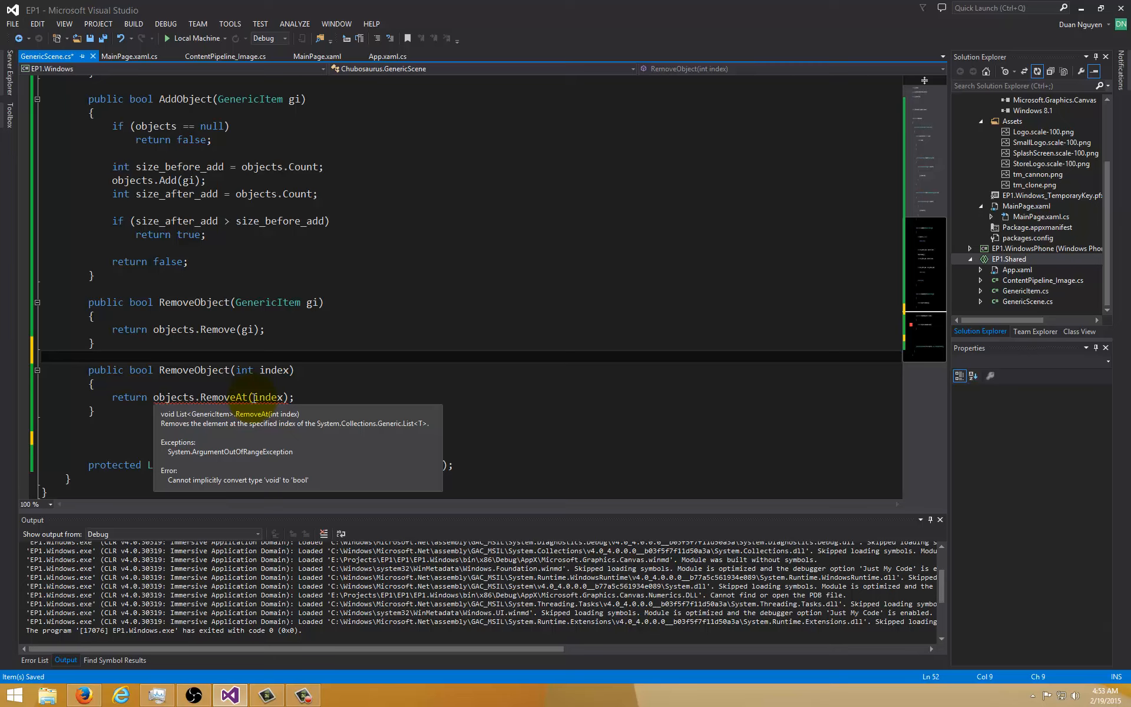
Step: Copy AddObject's count-check lines into RemoveObject(int index) and drop the copied objects.Add(gi) line
{"action": "left_click", "coordinate": [214, 380]}
{"action": "key", "text": "Up"}
{"action": "key", "text": "Up"}
{"action": "key", "text": "Up"}
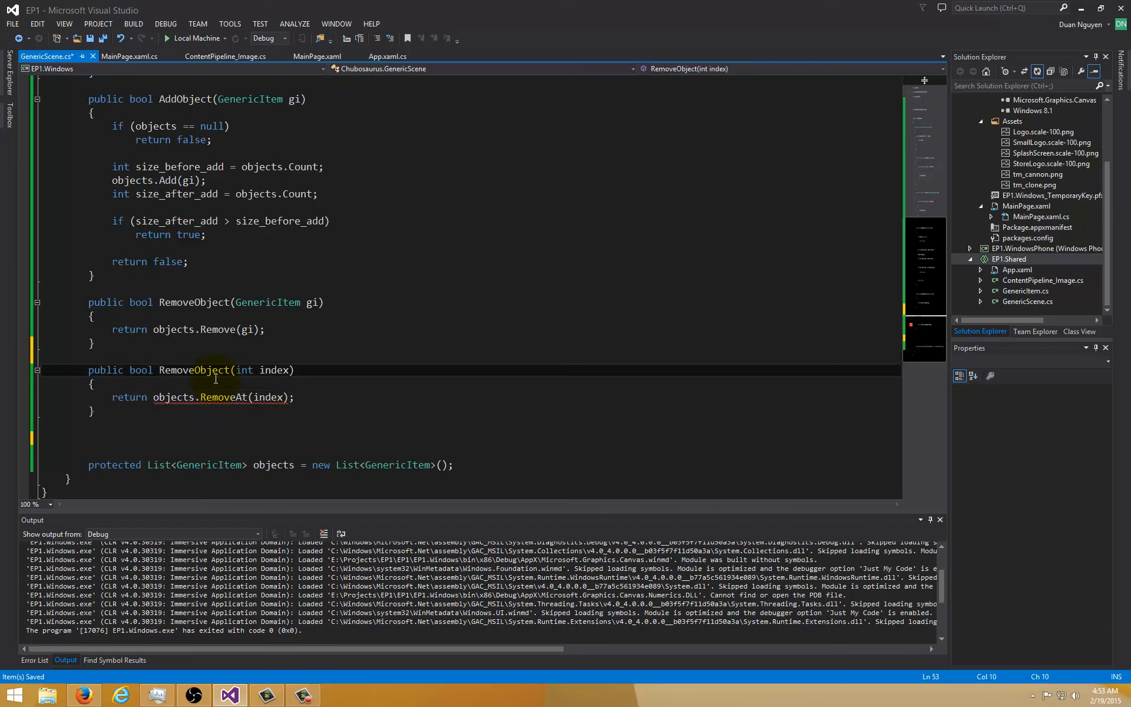
{"action": "key", "text": "shift+Down"}
{"action": "key", "text": "shift+Down"}
{"action": "key", "text": "shift+Down"}
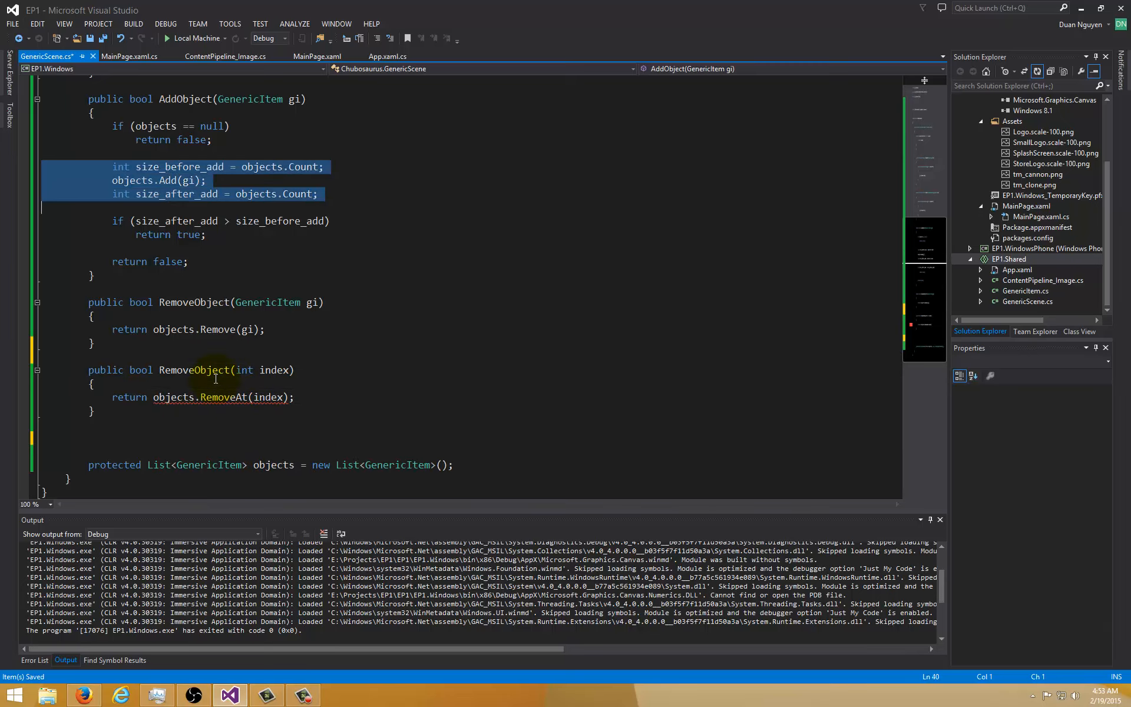
{"action": "key", "text": "ctrl+c"}
{"action": "left_click", "coordinate": [140, 398]}
{"action": "key", "text": "Return"}
{"action": "key", "text": "Up"}
{"action": "key", "text": "ctrl+v"}
{"action": "key", "text": "Return"}
{"action": "key", "text": "Up"}
{"action": "key", "text": "Up"}
{"action": "key", "text": "shift+Down"}
{"action": "key", "text": "Delete"}
{"action": "key", "text": "Down"}
Step: Move RemoveAt(index) between the count lines, drop its return, and rename the counts to size_before_rem / size_after_rem
{"action": "key", "text": "shift+Down"}
{"action": "key", "text": "alt+Up"}
{"action": "key", "text": "alt+Up"}
{"action": "key", "text": "Down"}
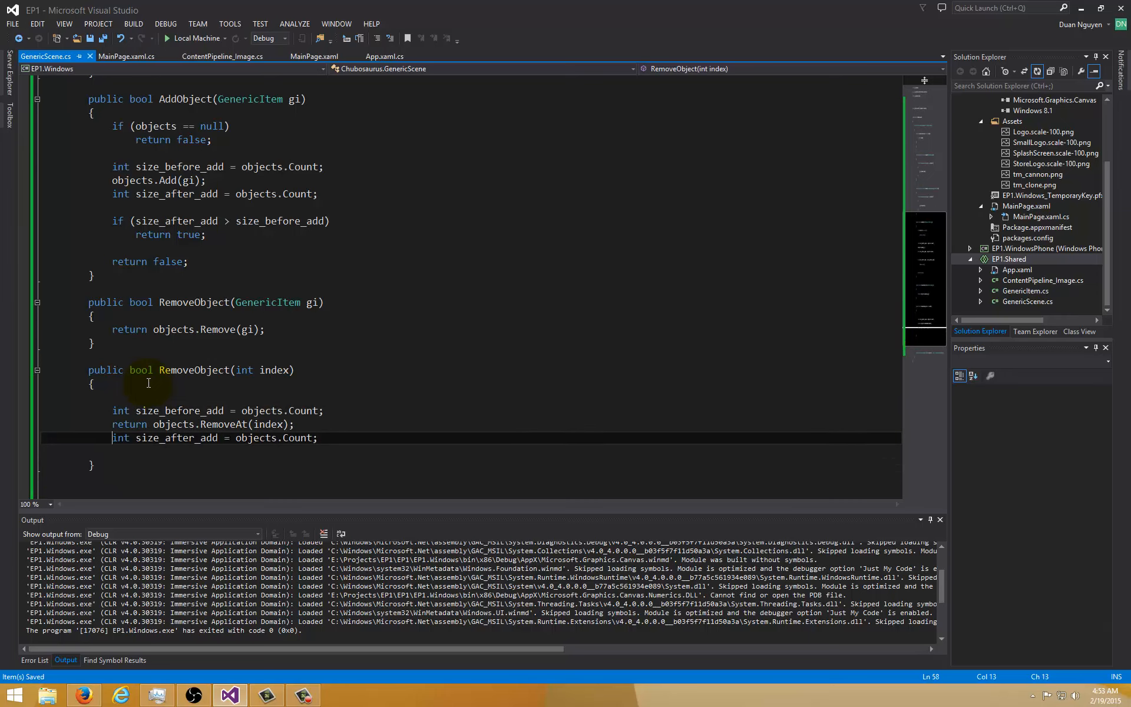
{"action": "key", "text": "Up"}
{"action": "key", "text": "Delete"}
{"action": "key", "text": "Delete"}
{"action": "key", "text": "Delete"}
{"action": "key", "text": "ctrl+s"}
{"action": "key", "text": "Up"}
{"action": "key", "text": "BackSpace"}
{"action": "key", "text": "BackSpace"}
{"action": "key", "text": "BackSpace"}
{"action": "type", "text": "rem"}
{"action": "key", "text": "Down"}
{"action": "key", "text": "Down"}
{"action": "key", "text": "BackSpace"}
{"action": "key", "text": "BackSpace"}
{"action": "key", "text": "BackSpace"}
{"action": "type", "text": "rem"}
{"action": "key", "text": "ctrl+s"}
{"action": "key", "text": "End"}
Step: Return true when the count dropped after RemoveAt, otherwise false, tidy blank lines and save
{"action": "key", "text": "Return"}
{"action": "key", "text": "Return"}
{"action": "type", "text": "if(size"}
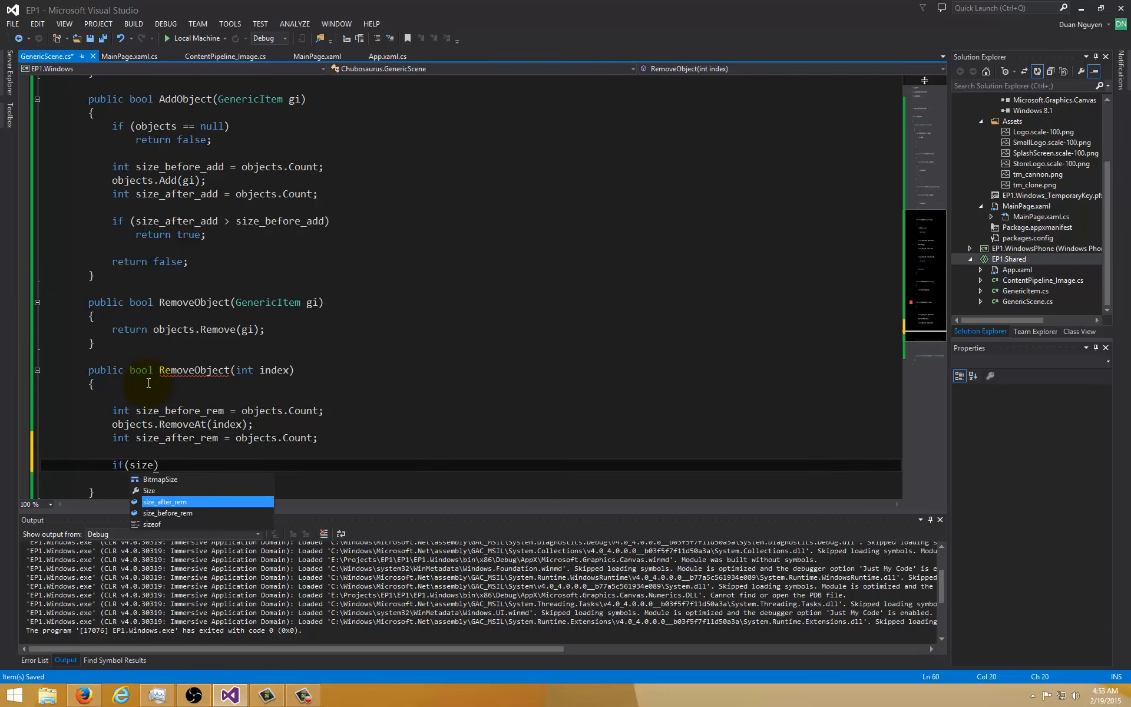
{"action": "type", "text": "_af"}
{"action": "key", "text": "Tab"}
{"action": "type", "text": "< size_be"}
{"action": "key", "text": "Tab"}
{"action": "key", "text": "End"}
{"action": "key", "text": "Return"}
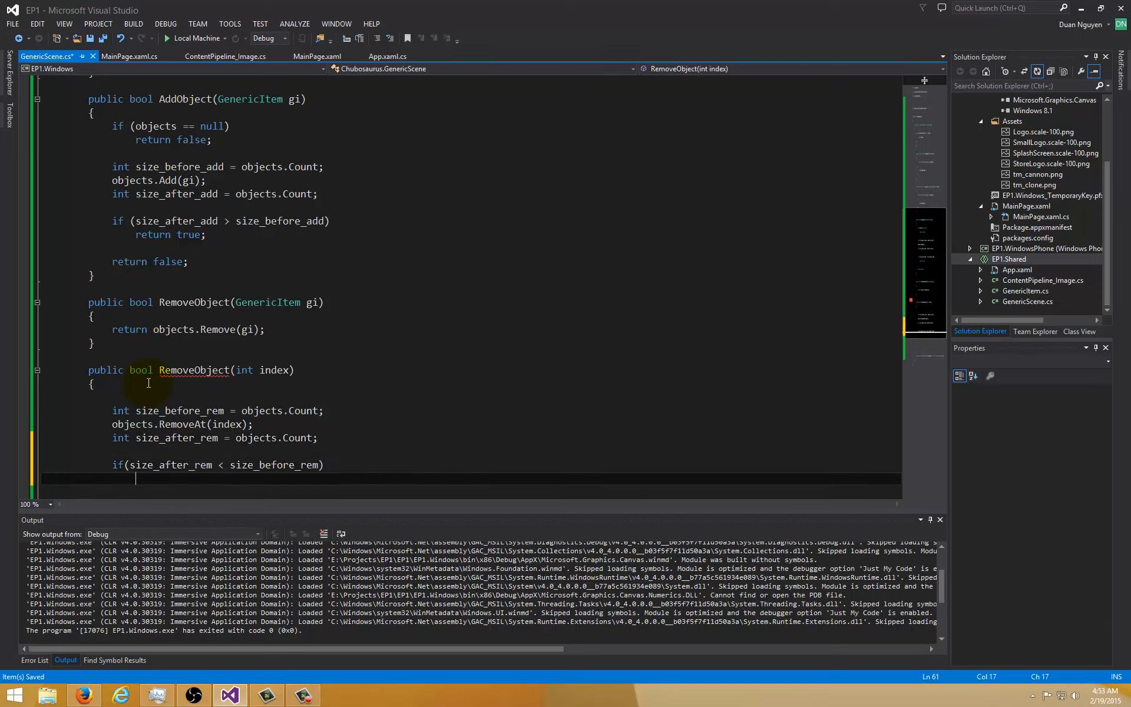
{"action": "type", "text": "return true;"}
{"action": "key", "text": "Return"}
{"action": "key", "text": "Return"}
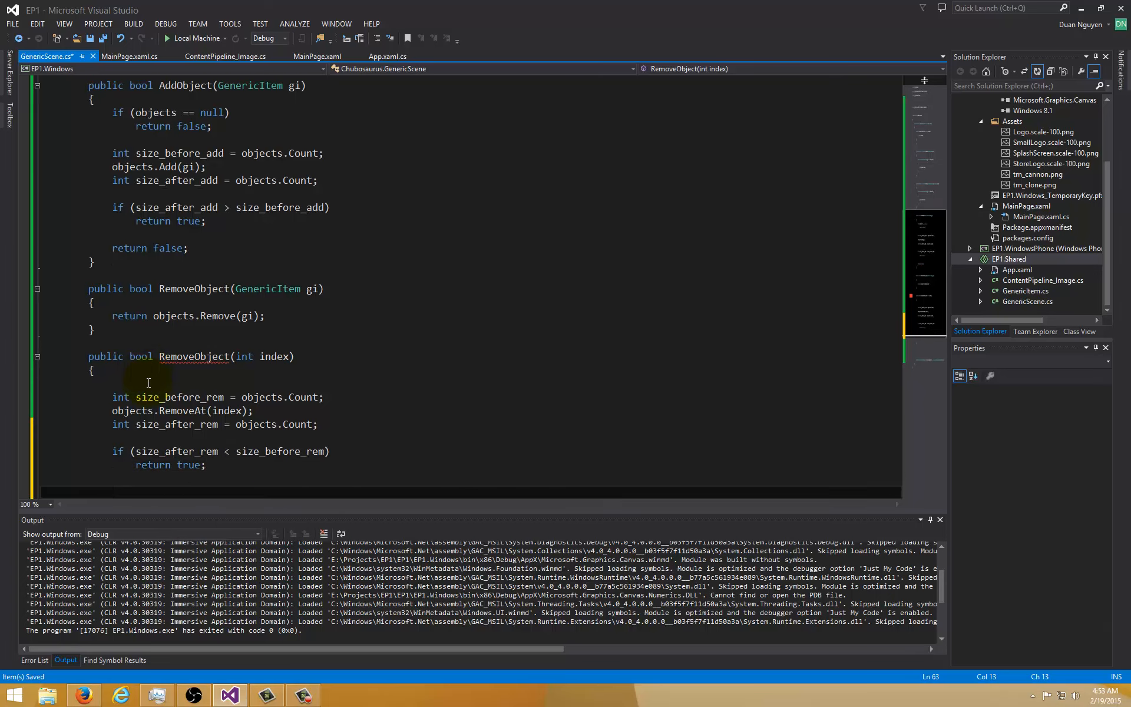
{"action": "type", "text": "return false;"}
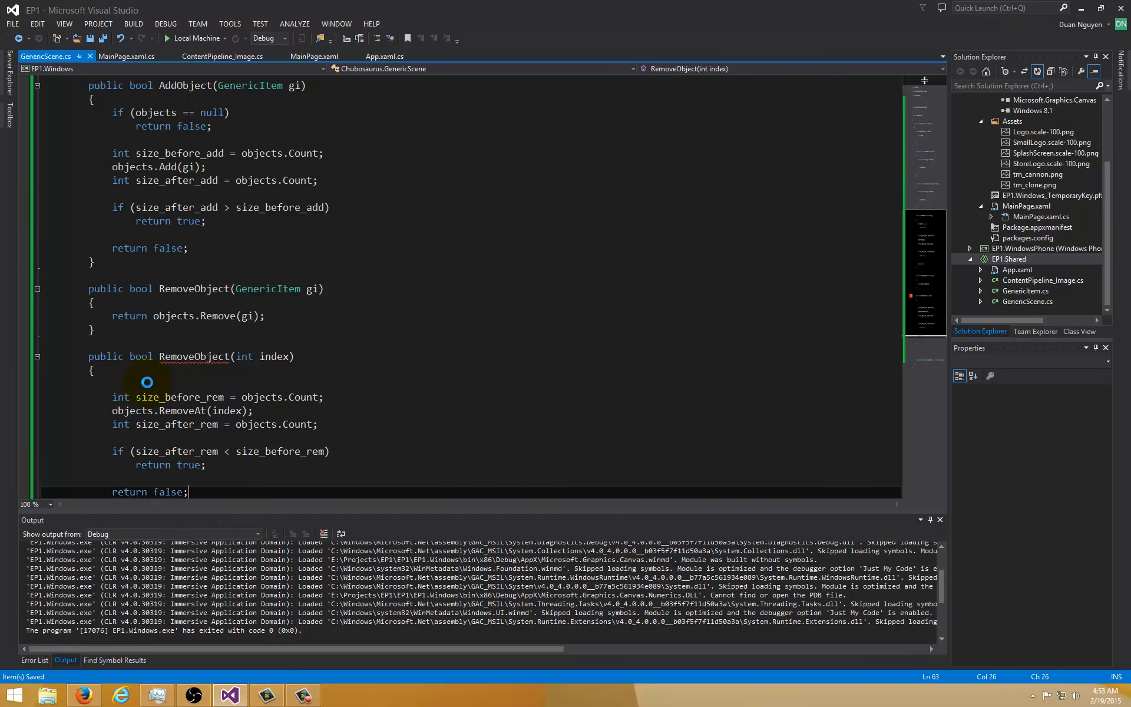
{"action": "key", "text": "Up"}
{"action": "key", "text": "Up"}
{"action": "key", "text": "Up"}
{"action": "key", "text": "Up"}
{"action": "key", "text": "BackSpace"}
{"action": "key", "text": "ctrl+s"}
{"action": "key", "text": "Up"}
{"action": "key", "text": "Up"}
{"action": "key", "text": "Up"}
{"action": "scroll", "coordinate": [271, 321], "scroll_direction": "down", "scroll_amount": 3}
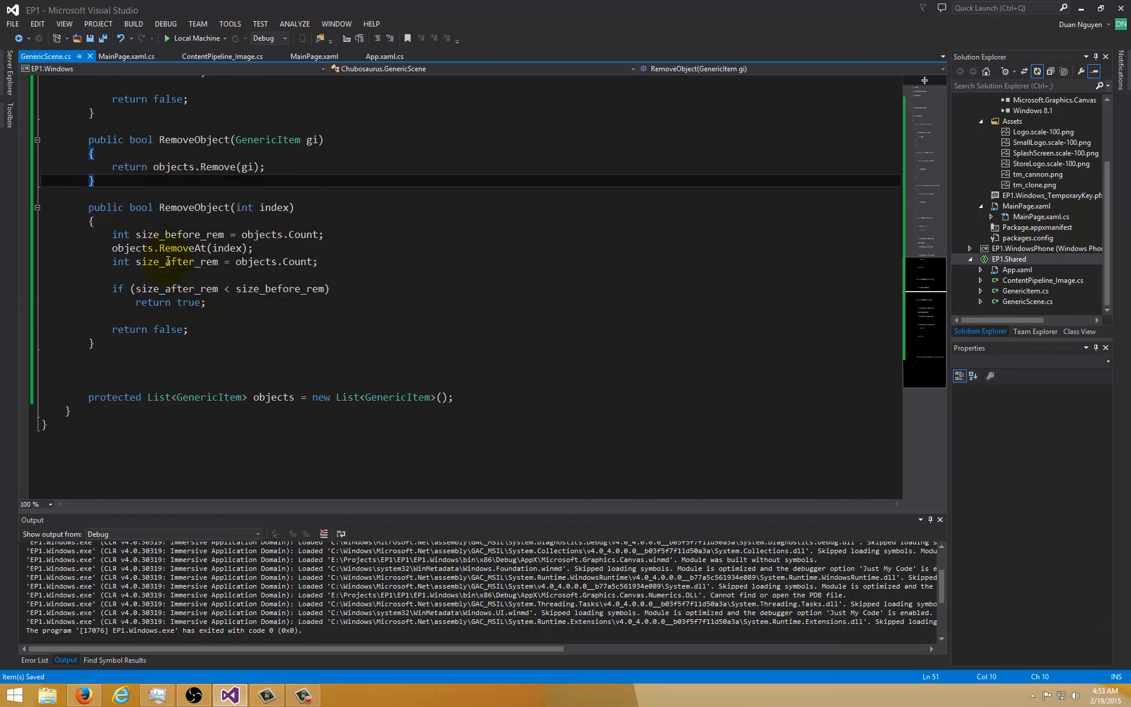
{"action": "scroll", "coordinate": [186, 299], "scroll_direction": "up", "scroll_amount": 5}
{"action": "scroll", "coordinate": [167, 261], "scroll_direction": "up", "scroll_amount": 5}
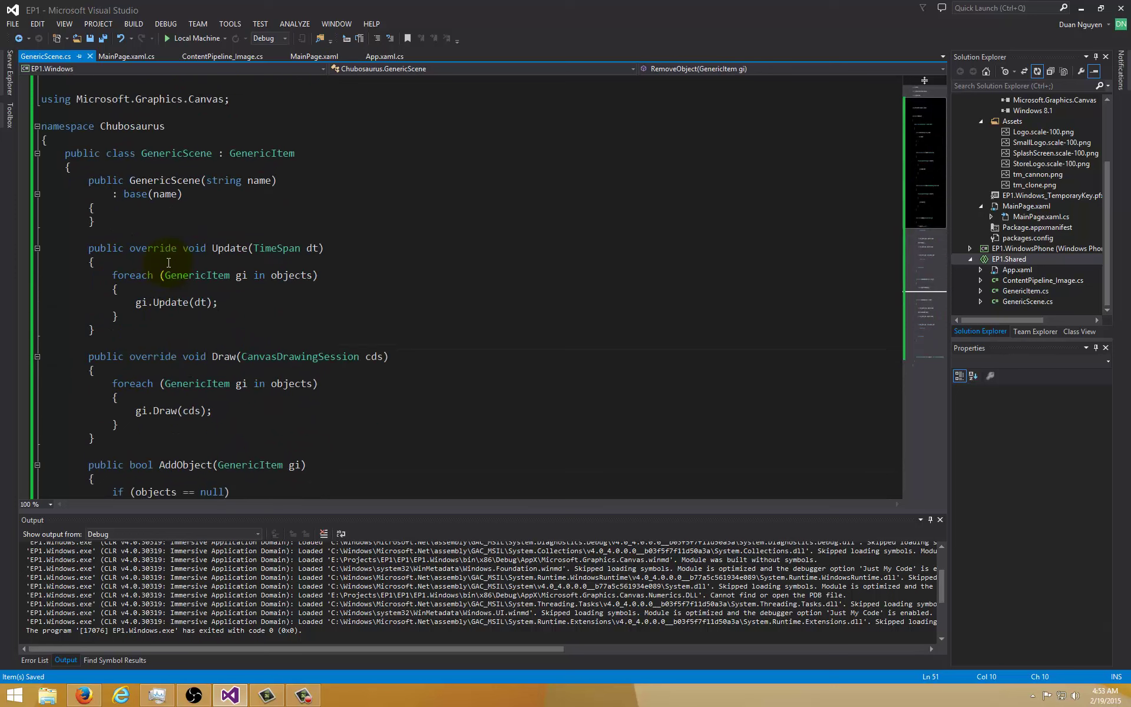
Step: Review the constructor, Update, Draw and both RemoveObject methods in GenericScene.cs
{"action": "left_click", "coordinate": [122, 196]}
{"action": "left_click", "coordinate": [188, 302]}
{"action": "scroll", "coordinate": [187, 302], "scroll_direction": "down", "scroll_amount": 4}
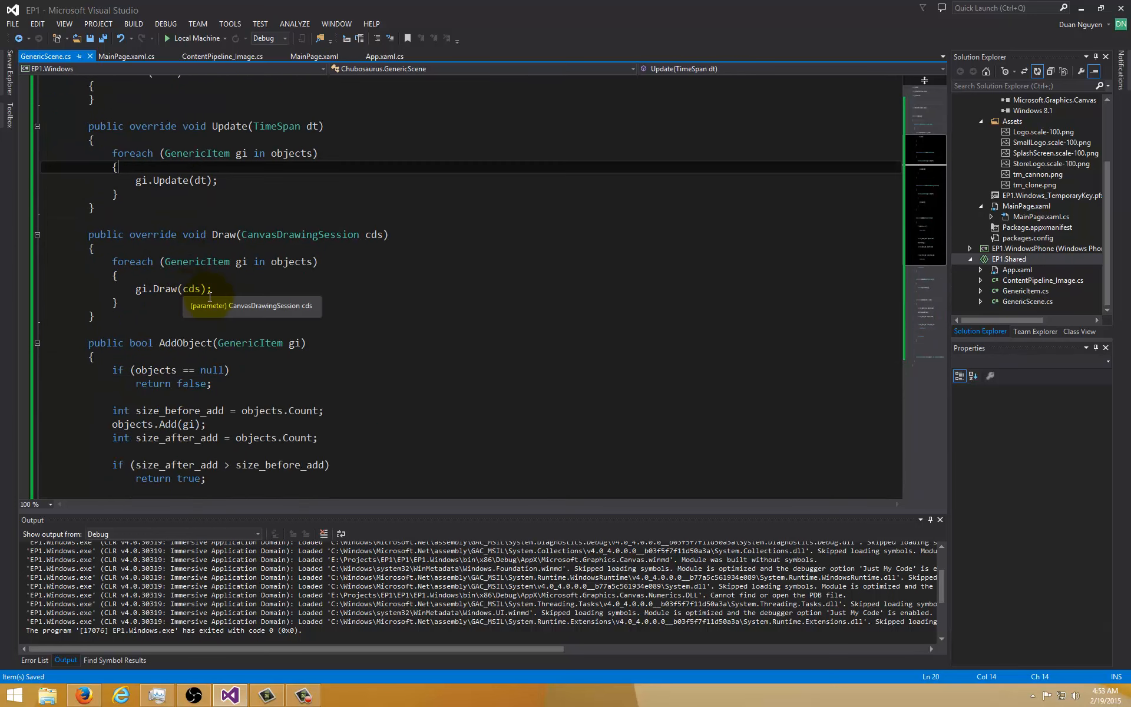
{"action": "left_click", "coordinate": [164, 248]}
{"action": "scroll", "coordinate": [262, 320], "scroll_direction": "down", "scroll_amount": 3}
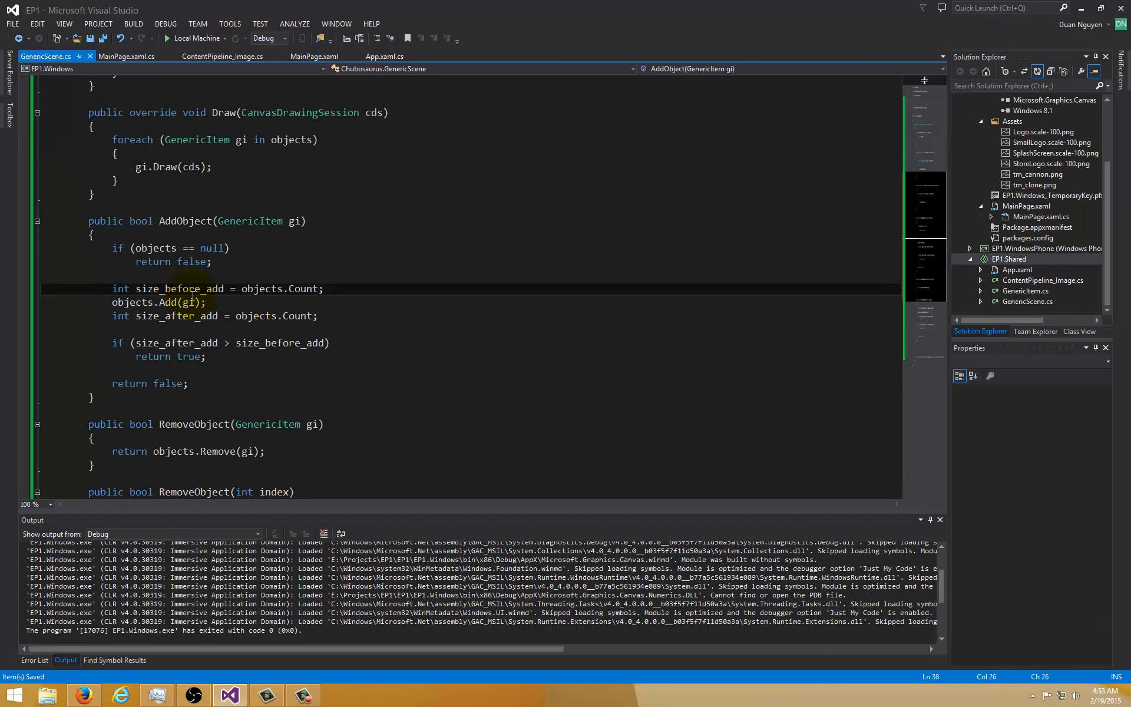
{"action": "scroll", "coordinate": [262, 319], "scroll_direction": "down", "scroll_amount": 3}
{"action": "scroll", "coordinate": [262, 319], "scroll_direction": "down", "scroll_amount": 2}
{"action": "left_click", "coordinate": [181, 289]}
{"action": "scroll", "coordinate": [262, 319], "scroll_direction": "down", "scroll_amount": 3}
{"action": "left_click", "coordinate": [240, 257]}
{"action": "scroll", "coordinate": [239, 404], "scroll_direction": "down", "scroll_amount": 2}
Step: Remove the blank line above the protected List objects declaration and save
{"action": "left_click", "coordinate": [102, 343]}
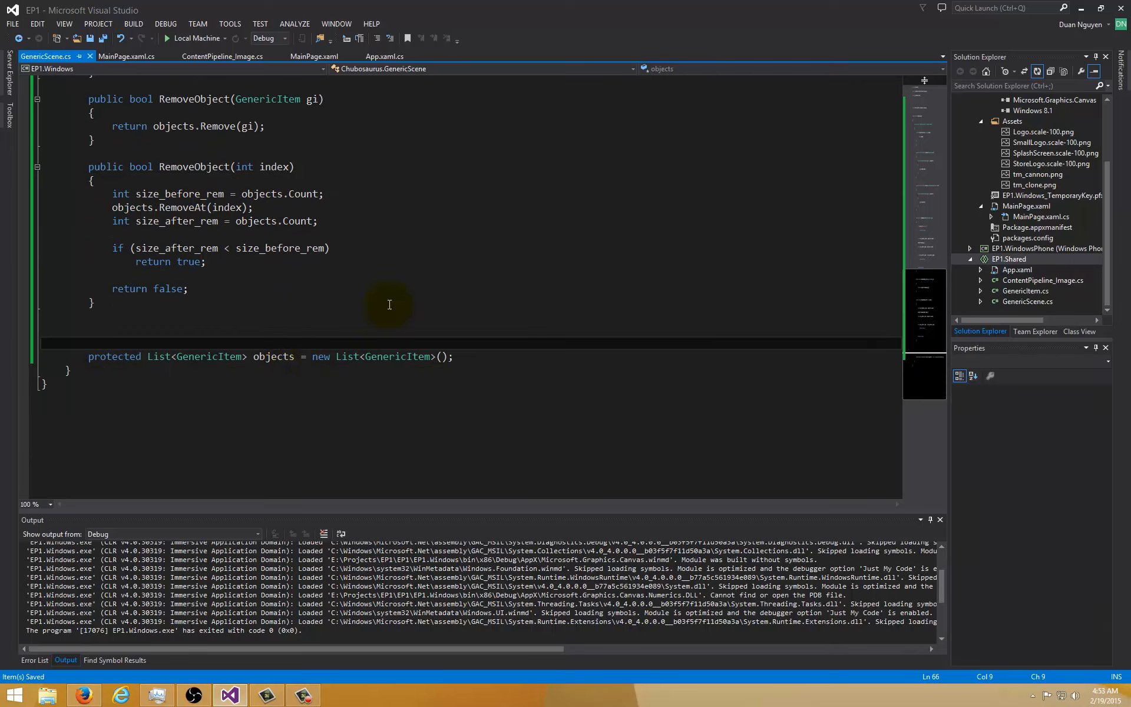
{"action": "key", "text": "BackSpace"}
{"action": "key", "text": "BackSpace"}
{"action": "key", "text": "BackSpace"}
{"action": "key", "text": "Delete"}
{"action": "key", "text": "ctrl+s"}
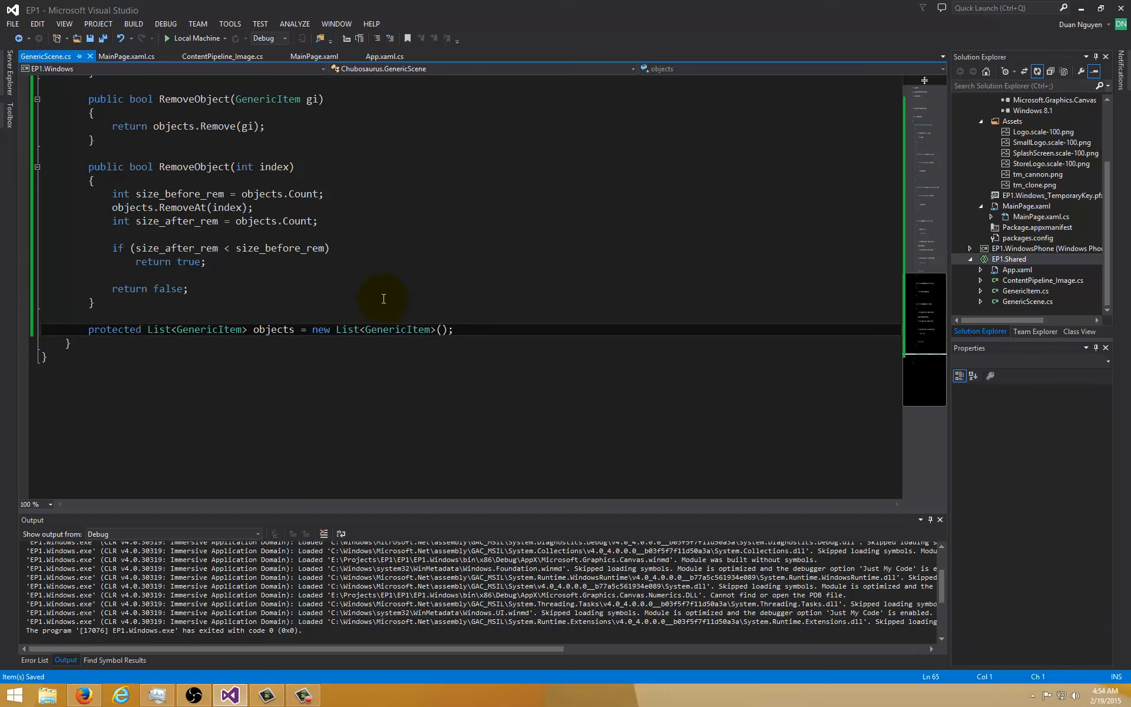
{"action": "scroll", "coordinate": [383, 298], "scroll_direction": "up", "scroll_amount": 5}
{"action": "scroll", "coordinate": [380, 298], "scroll_direction": "up", "scroll_amount": 5}
{"action": "scroll", "coordinate": [378, 296], "scroll_direction": "up", "scroll_amount": 5}
{"action": "scroll", "coordinate": [375, 295], "scroll_direction": "up", "scroll_amount": 3}
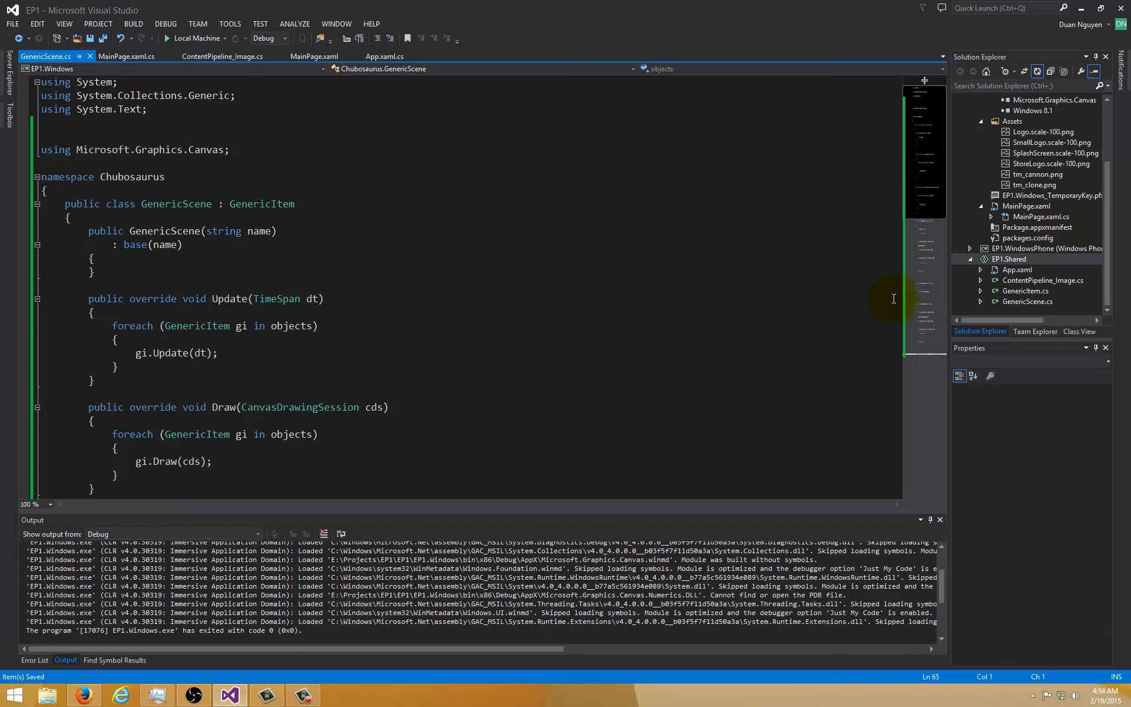
Step: Glance at ContentPipeline_Image.cs, then switch back to GenericScene.cs
{"action": "double_click", "coordinate": [1038, 281]}
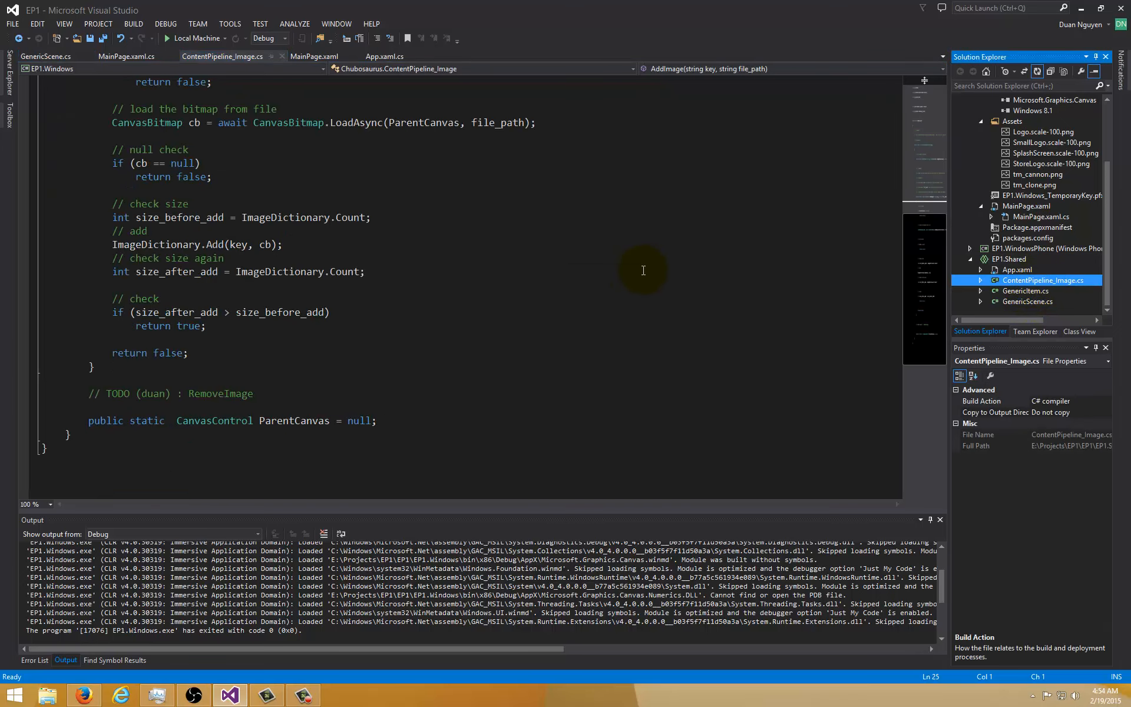
{"action": "scroll", "coordinate": [646, 270], "scroll_direction": "up", "scroll_amount": 3}
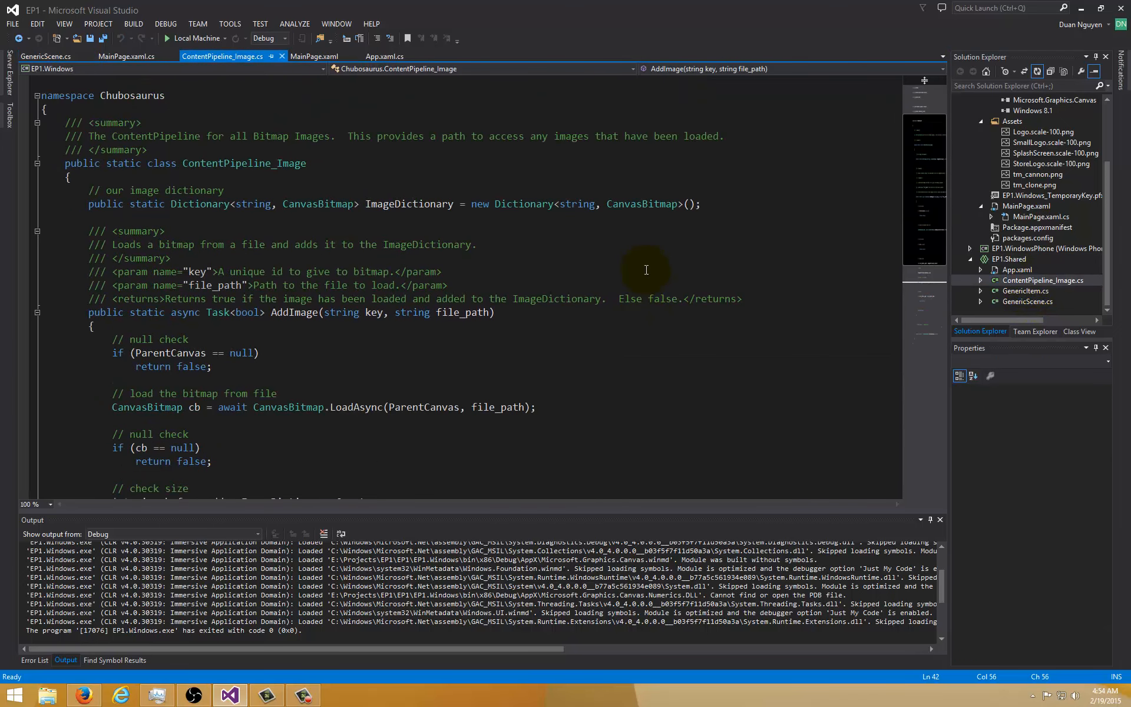
{"action": "scroll", "coordinate": [646, 269], "scroll_direction": "down", "scroll_amount": 3}
{"action": "double_click", "coordinate": [1018, 302]}
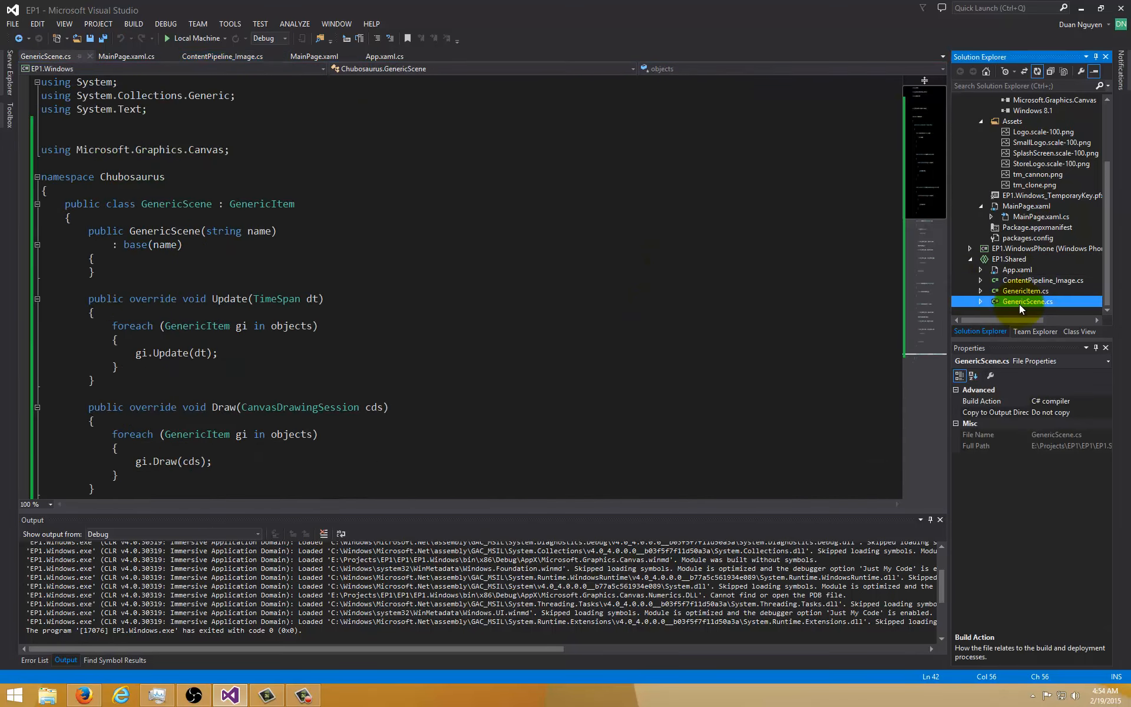
Step: Add a new Class item to EP1.Shared and clear the default Class1 name to enter SceneManager
{"action": "right_click", "coordinate": [1009, 257]}
{"action": "mouse_move", "coordinate": [863, 293]}
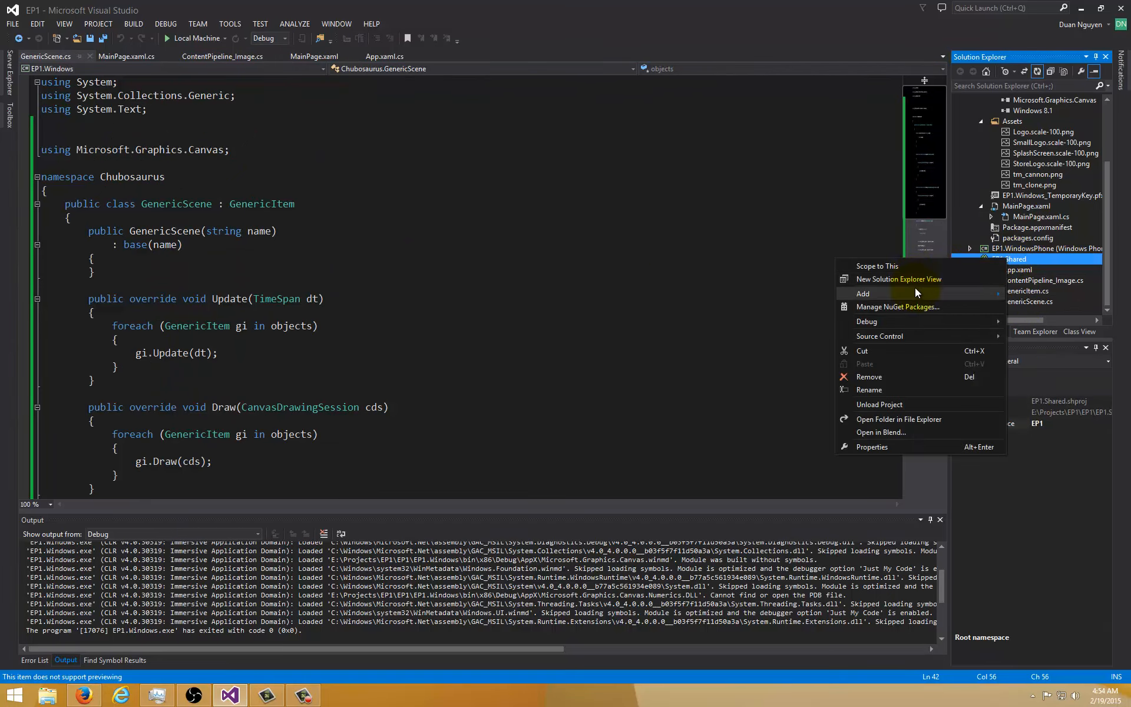
{"action": "left_click", "coordinate": [750, 296]}
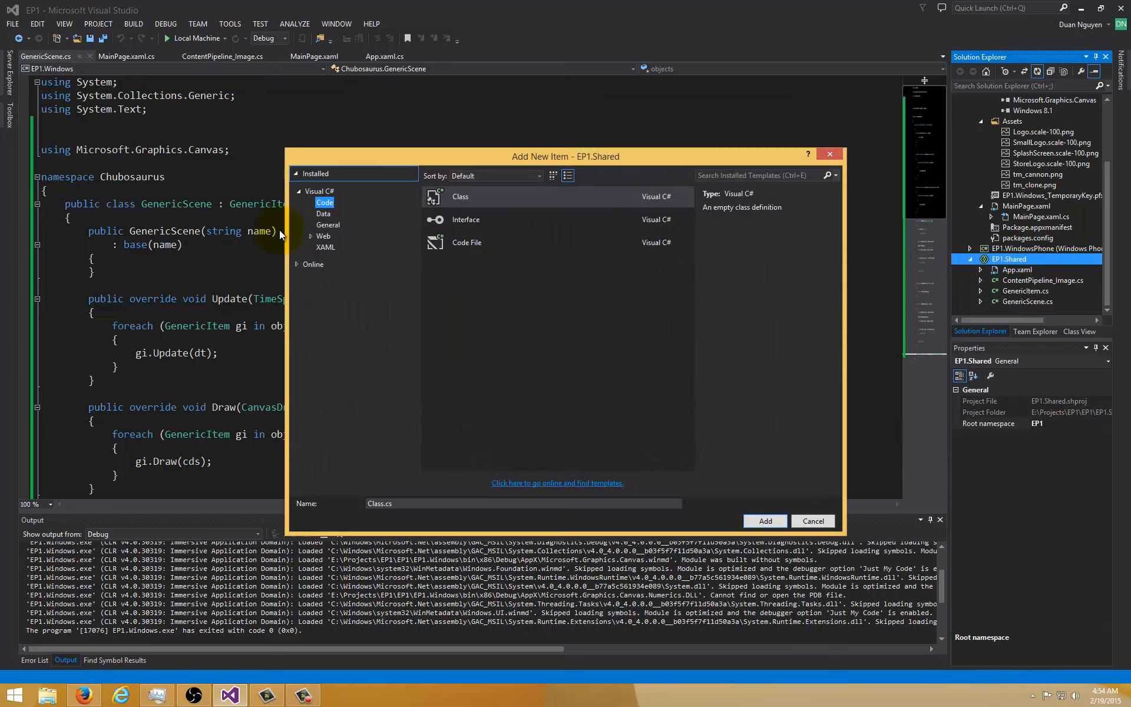
{"action": "left_click", "coordinate": [458, 194]}
{"action": "left_click", "coordinate": [381, 502]}
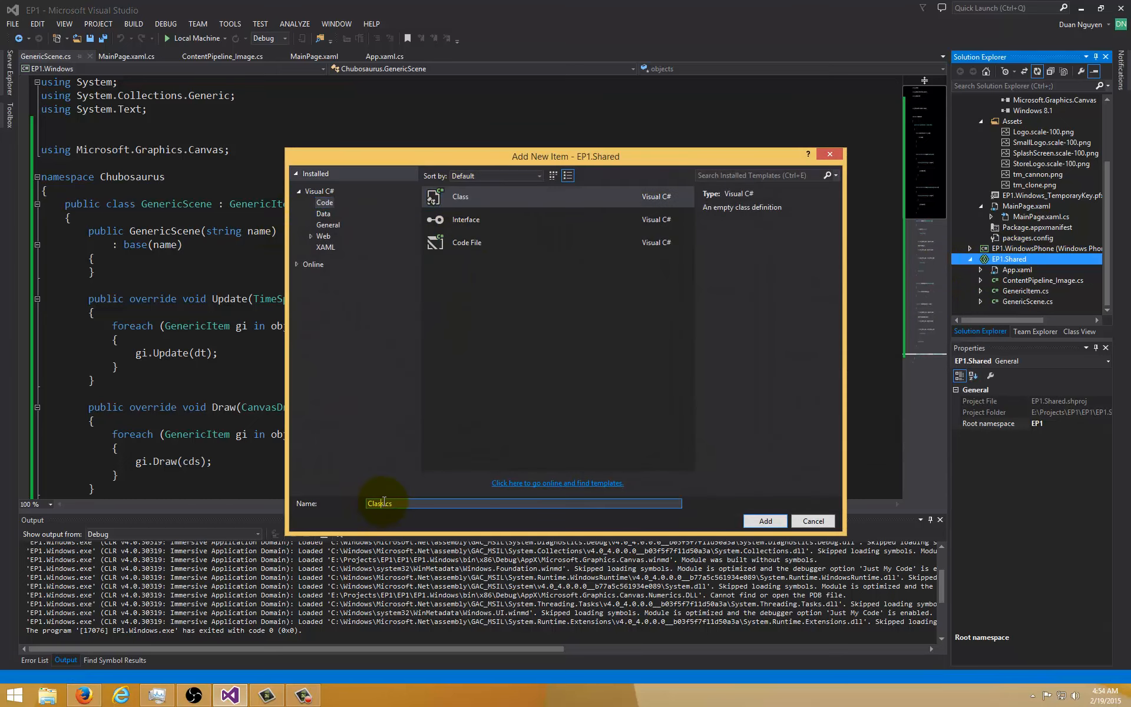
{"action": "key", "text": "BackSpace"}
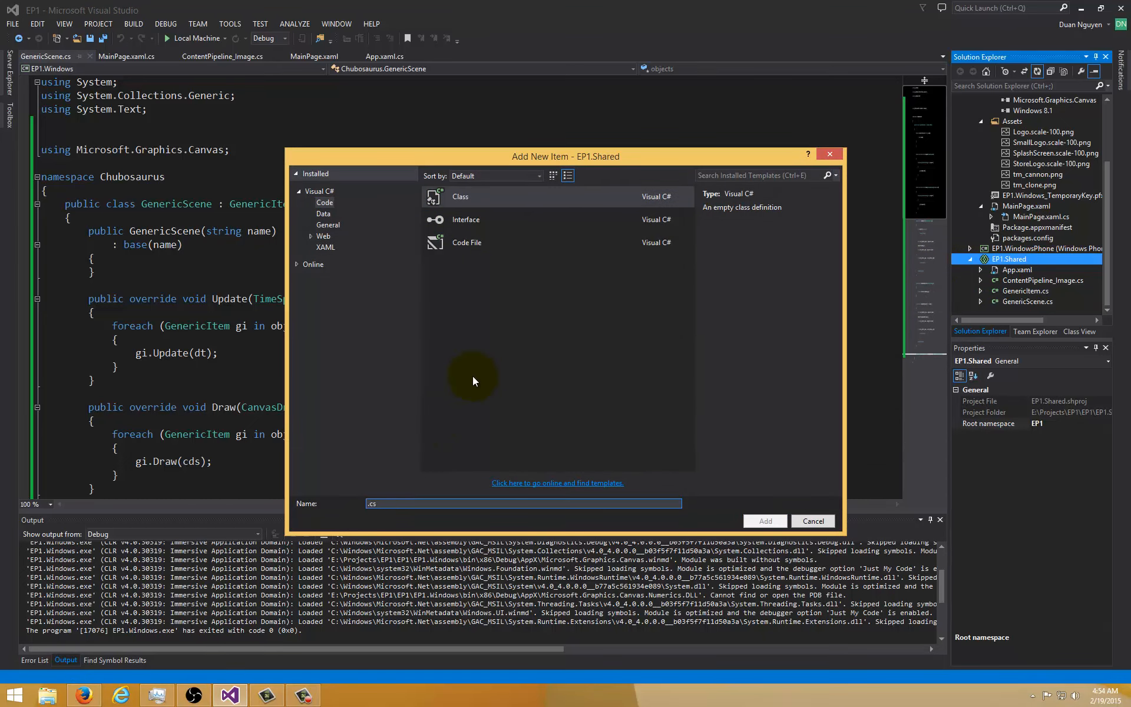
{"action": "type", "text": "Sce"}
{"action": "type", "text": "neManager"}
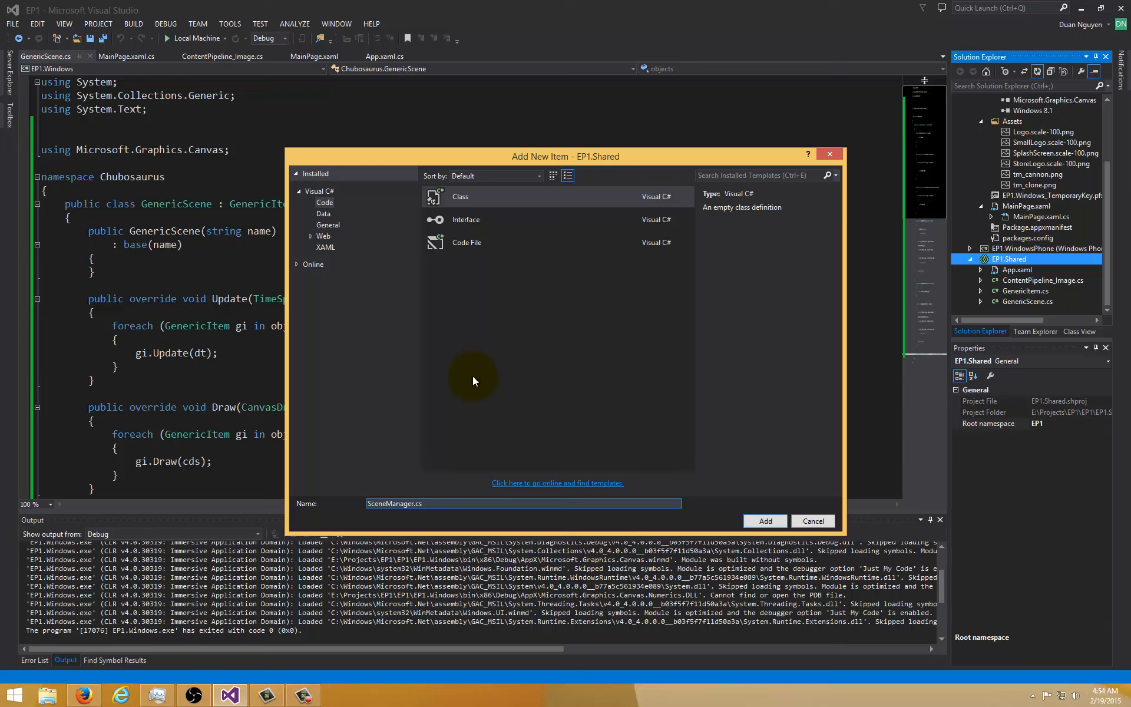
Step: Create SceneManager.cs, set its namespace to Chubosaurus, make the class public static and save
{"action": "key", "text": "Return"}
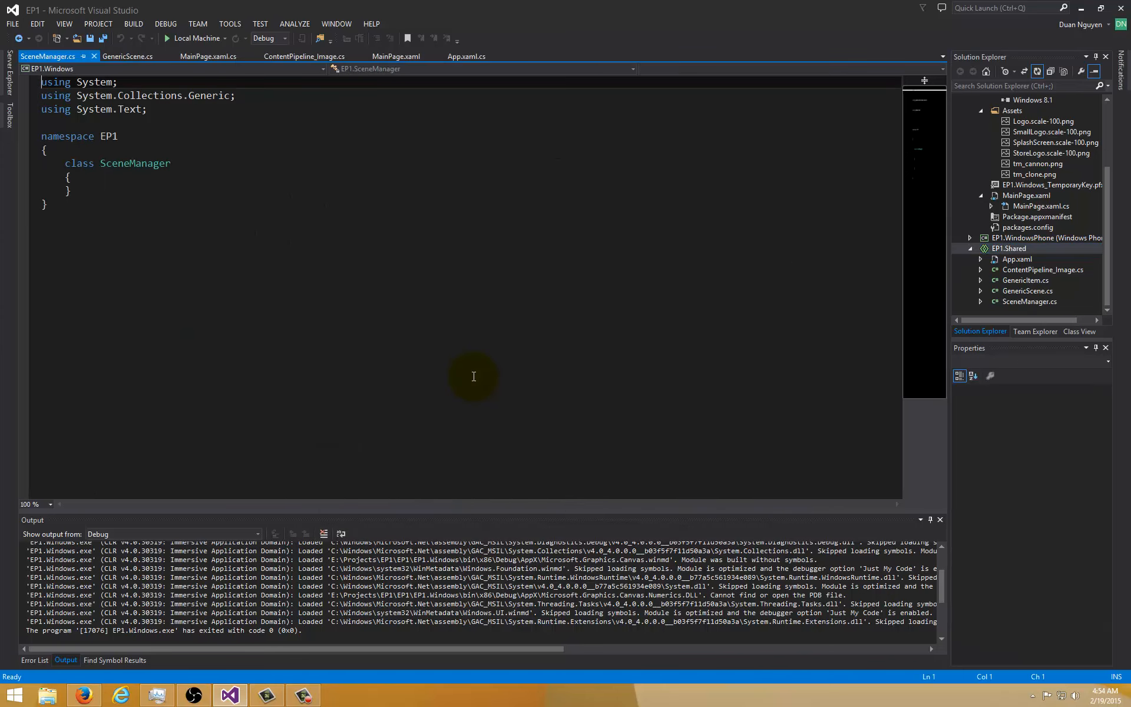
{"action": "left_click", "coordinate": [117, 122]}
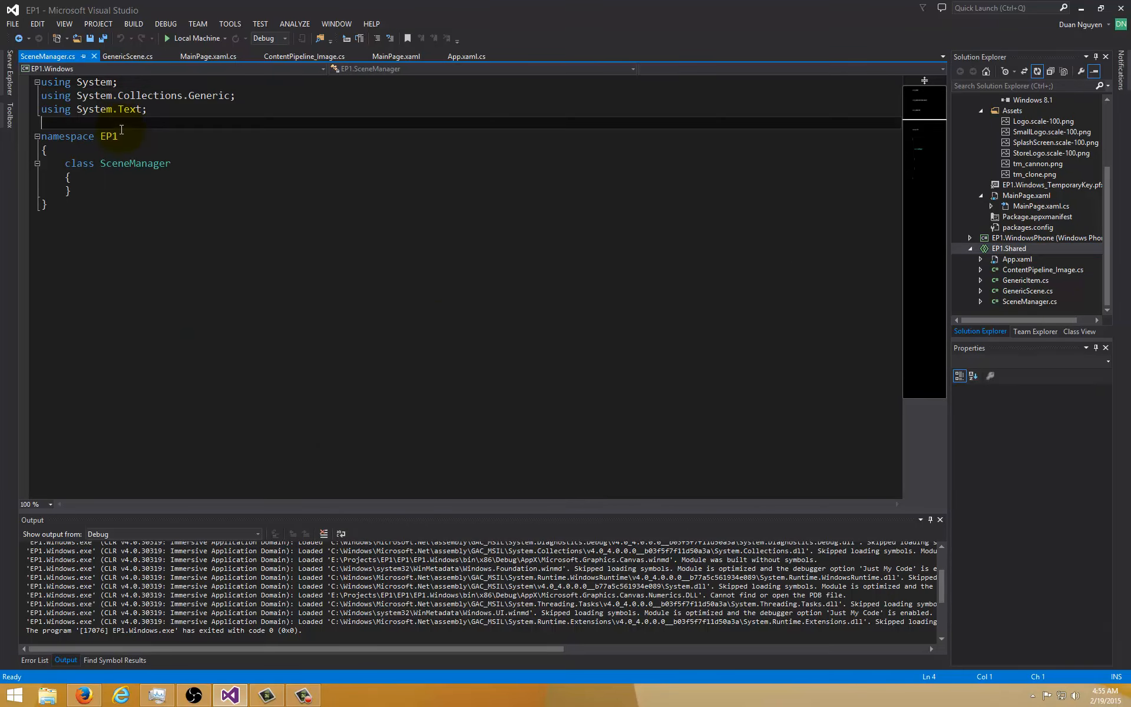
{"action": "double_click", "coordinate": [110, 136]}
{"action": "type", "text": "Chubos"}
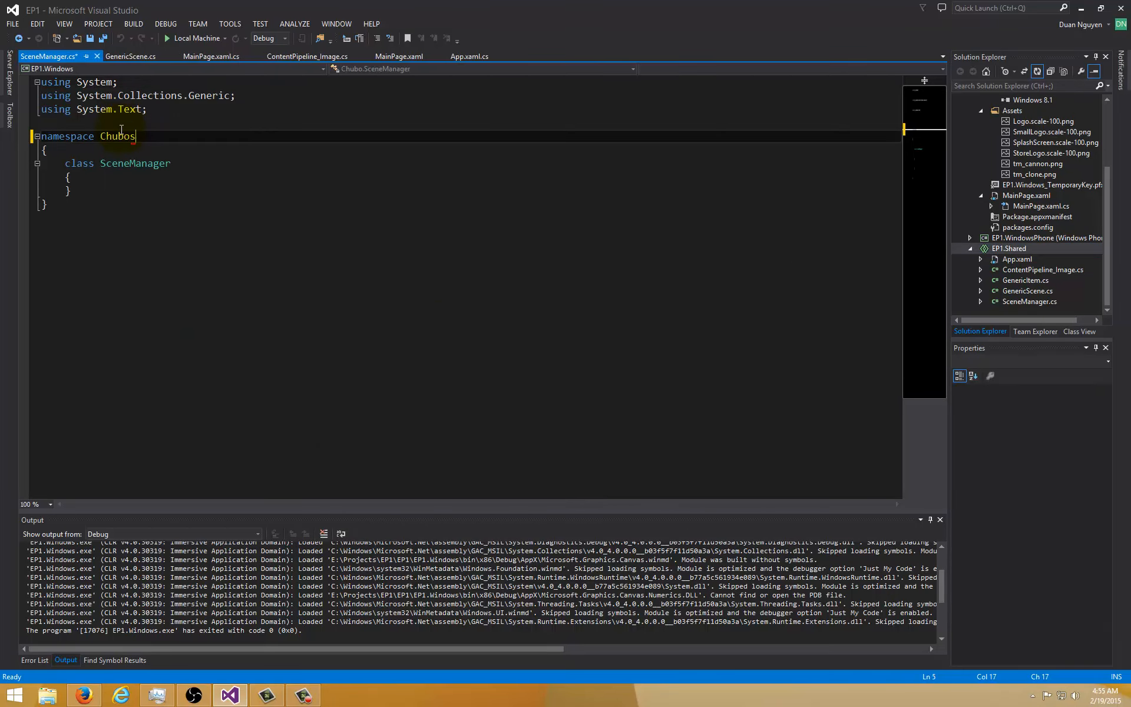
{"action": "type", "text": "aurus"}
{"action": "key", "text": "Down"}
{"action": "key", "text": "Down"}
{"action": "key", "text": "ctrl+shift+Left"}
{"action": "key", "text": "Home"}
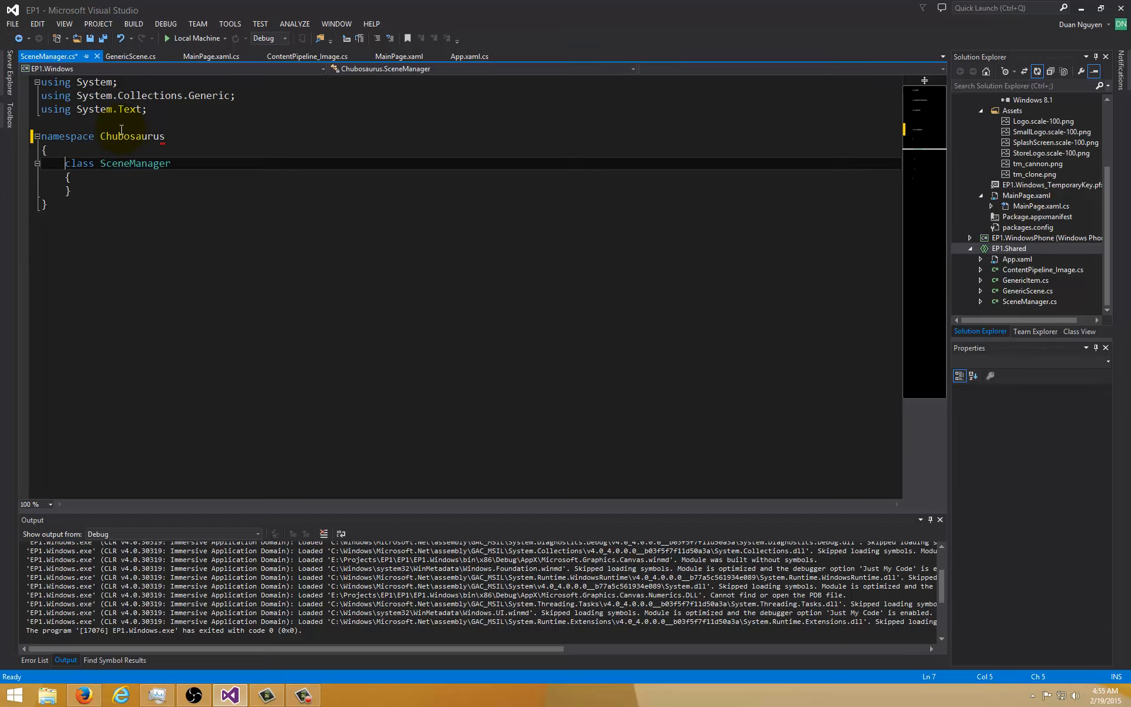
{"action": "type", "text": "public static"}
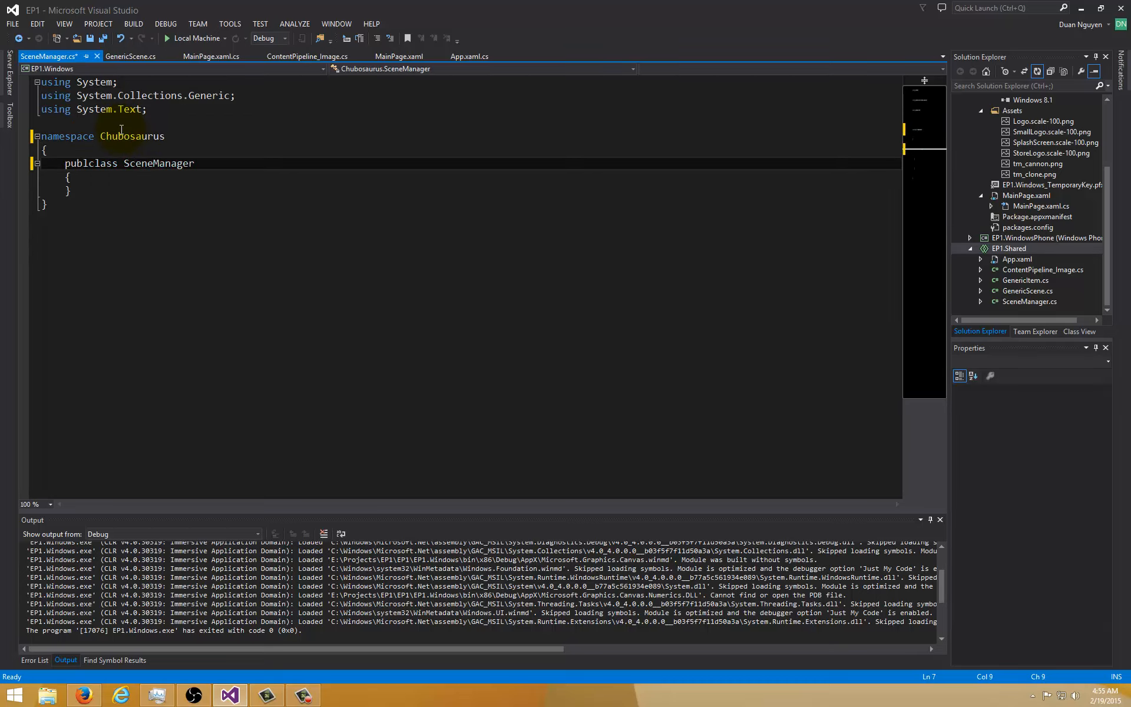
{"action": "key", "text": "ctrl+s"}
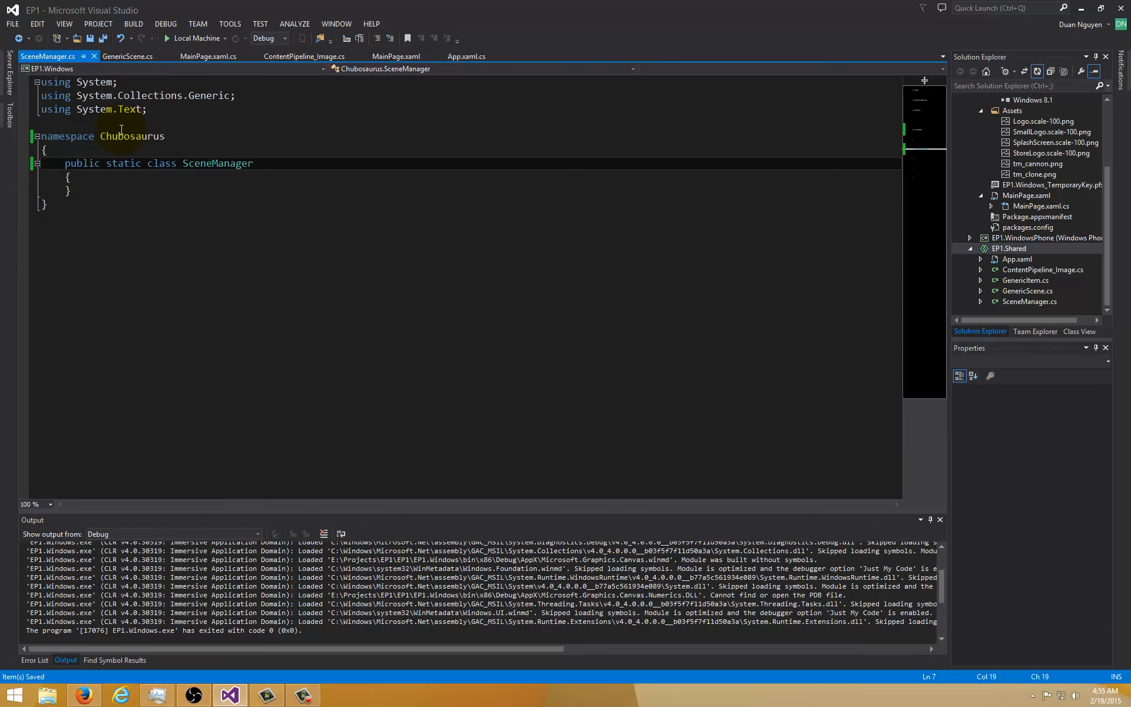
{"action": "key", "text": "Down"}
{"action": "key", "text": "Down"}
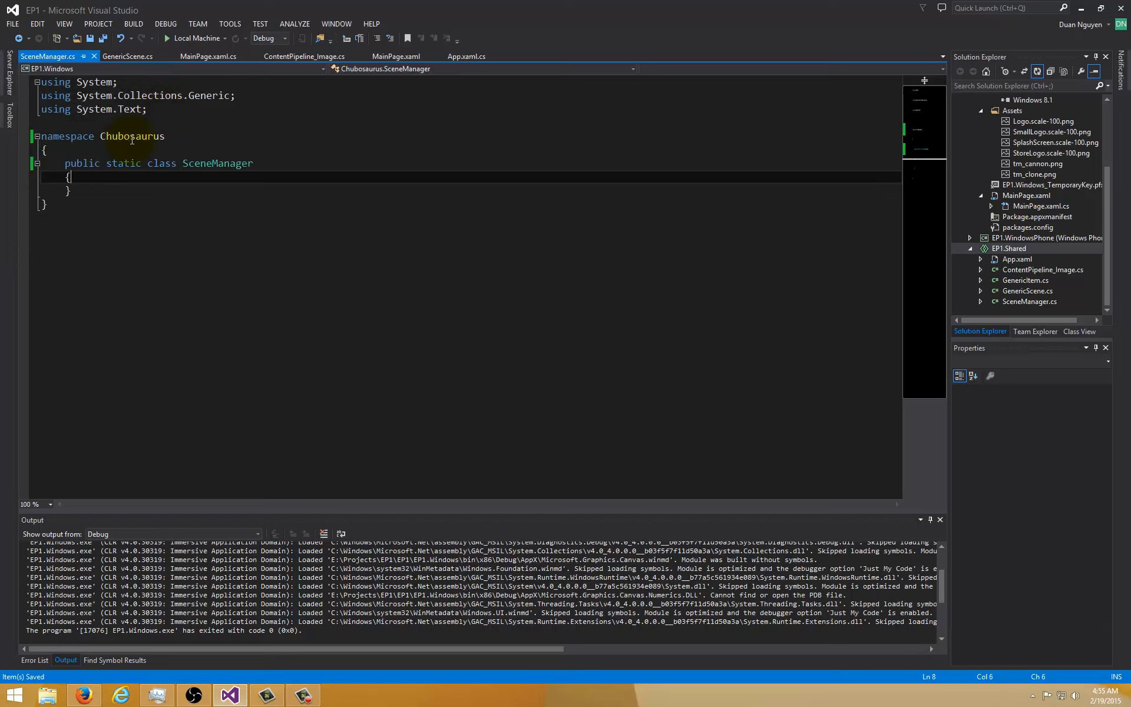
Step: Glance at GenericItem.cs, then open GenericScene.cs as a lasting tab and scroll Solution Explorer to the top
{"action": "left_click", "coordinate": [1027, 291]}
{"action": "left_click", "coordinate": [1030, 279]}
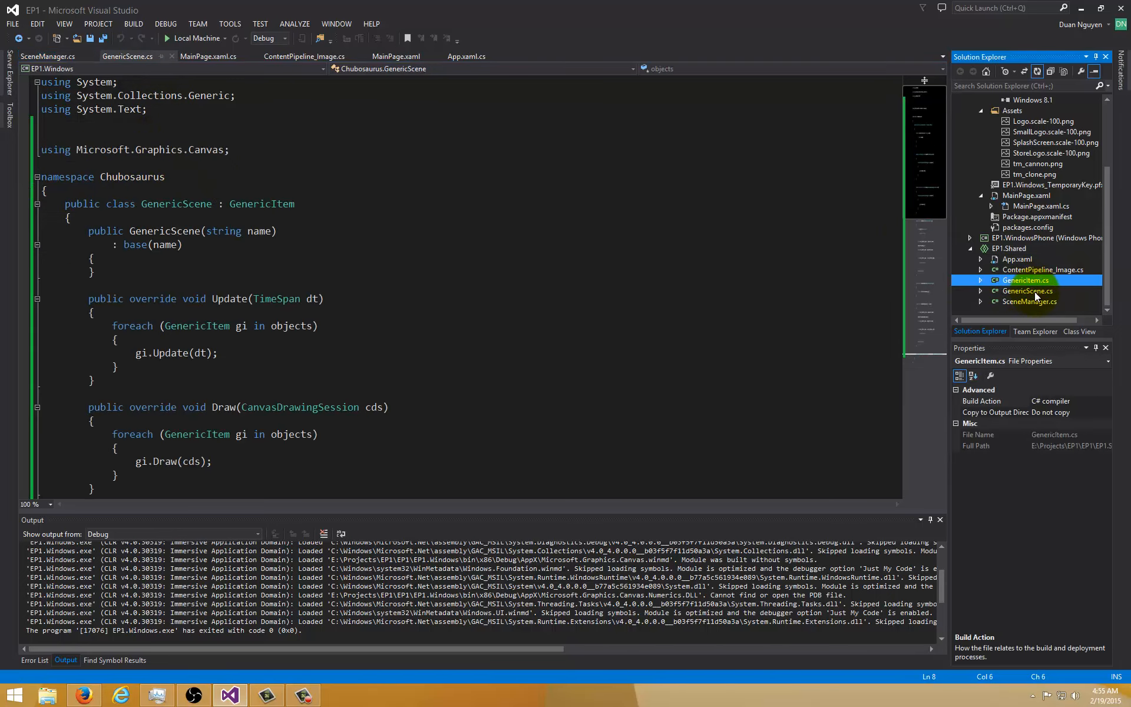
{"action": "left_click", "coordinate": [1035, 292]}
{"action": "left_click", "coordinate": [1034, 291]}
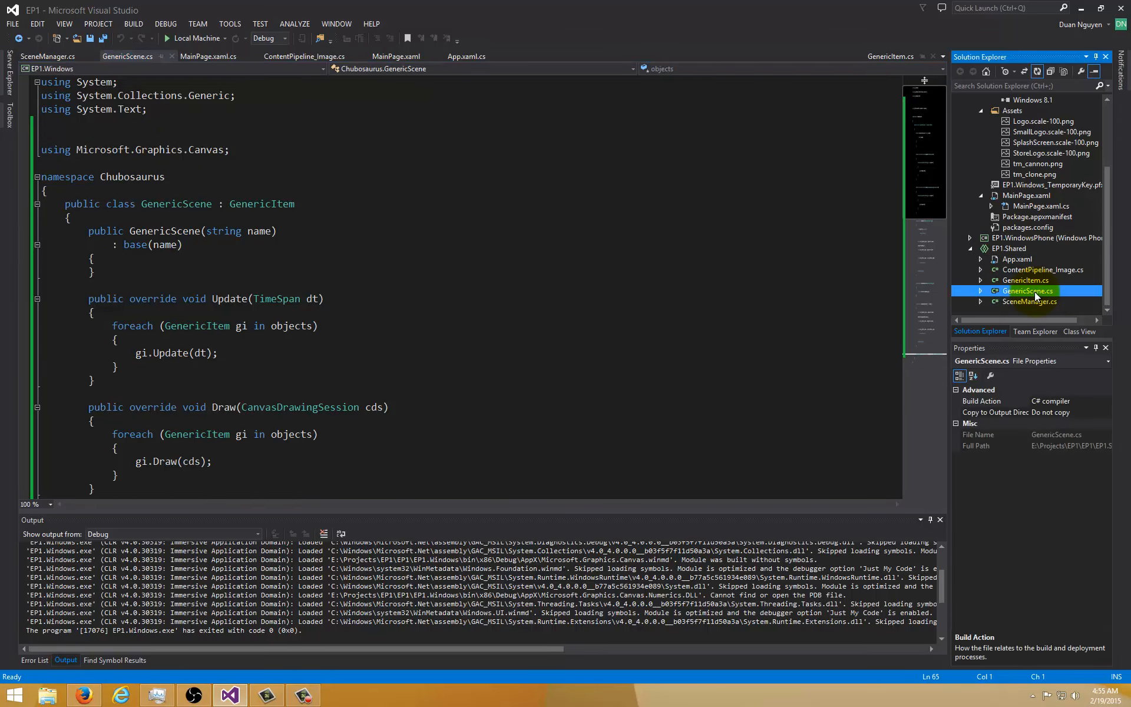
{"action": "left_click", "coordinate": [1036, 301]}
{"action": "double_click", "coordinate": [1035, 293]}
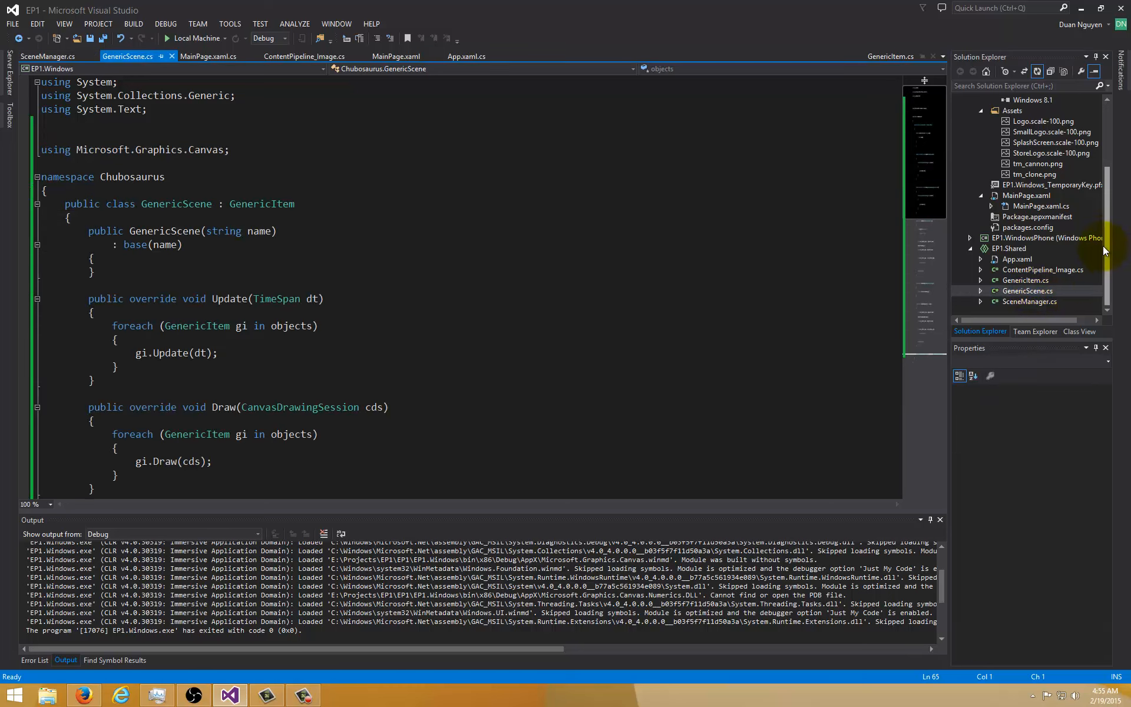
{"action": "left_click_drag", "start_coordinate": [1104, 243], "coordinate": [1107, 115]}
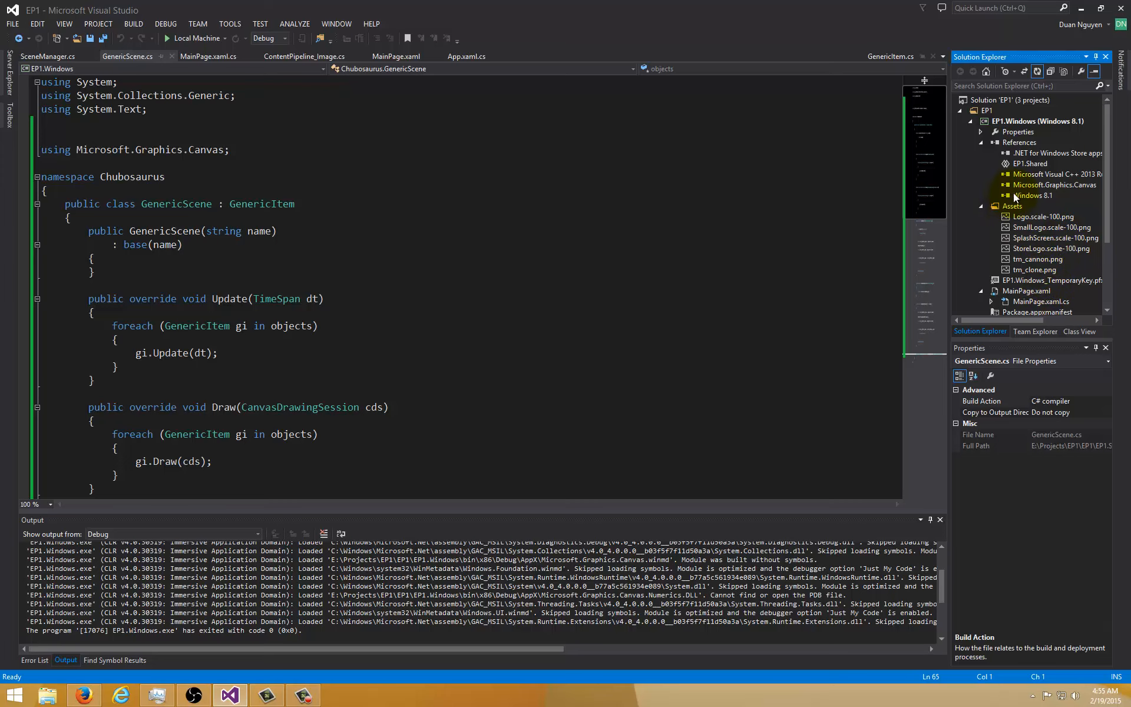
Step: In MainPage.xaml.cs comment out the List<GenericItem> objects line, declare GenericScene gs = new GenericScene("test"), and save
{"action": "double_click", "coordinate": [1034, 301]}
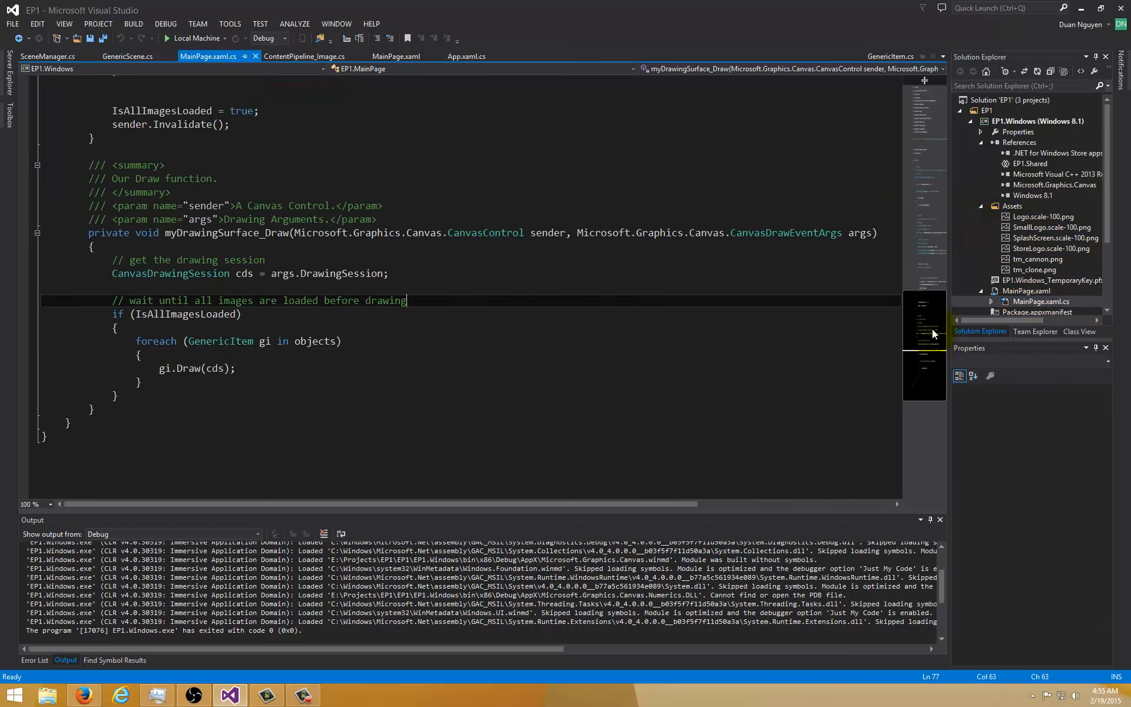
{"action": "left_click_drag", "start_coordinate": [931, 291], "coordinate": [930, 218]}
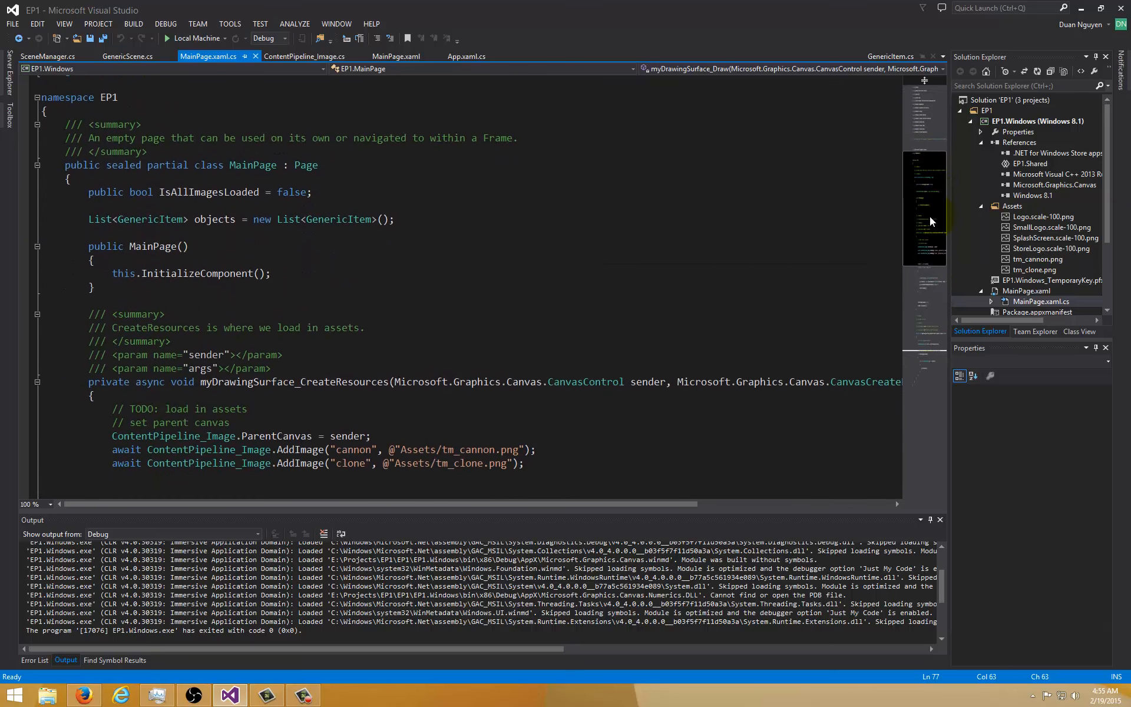
{"action": "scroll", "coordinate": [930, 218], "scroll_direction": "down", "scroll_amount": 1}
{"action": "left_click", "coordinate": [142, 192]}
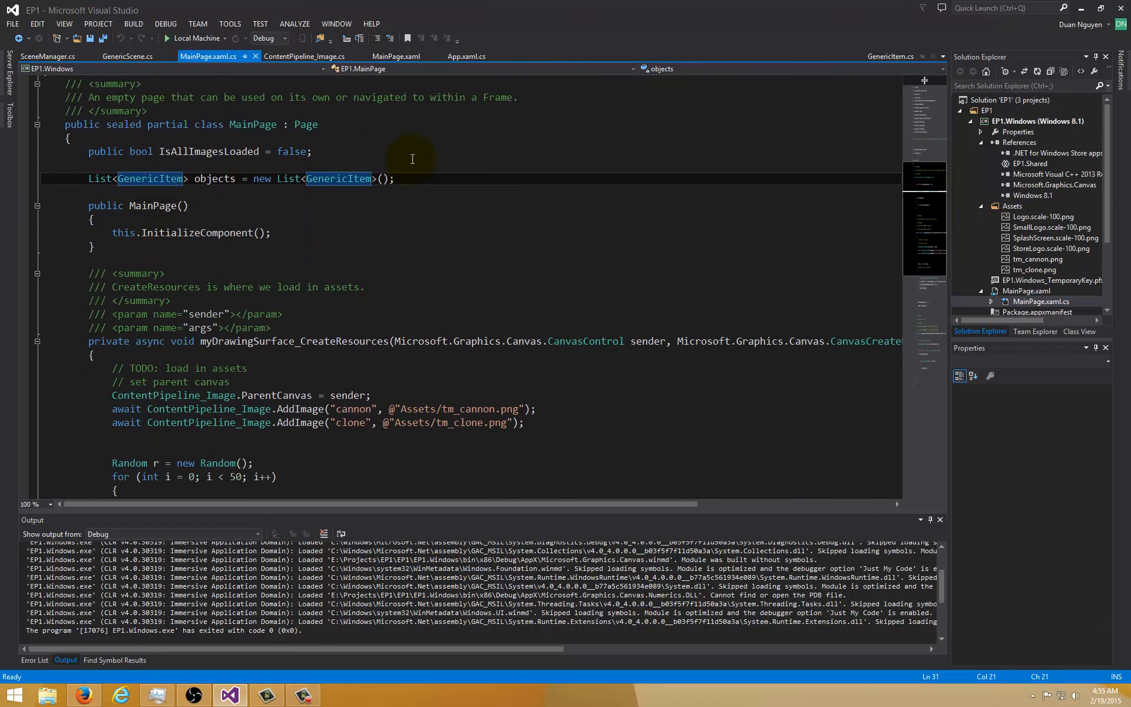
{"action": "key", "text": "Home"}
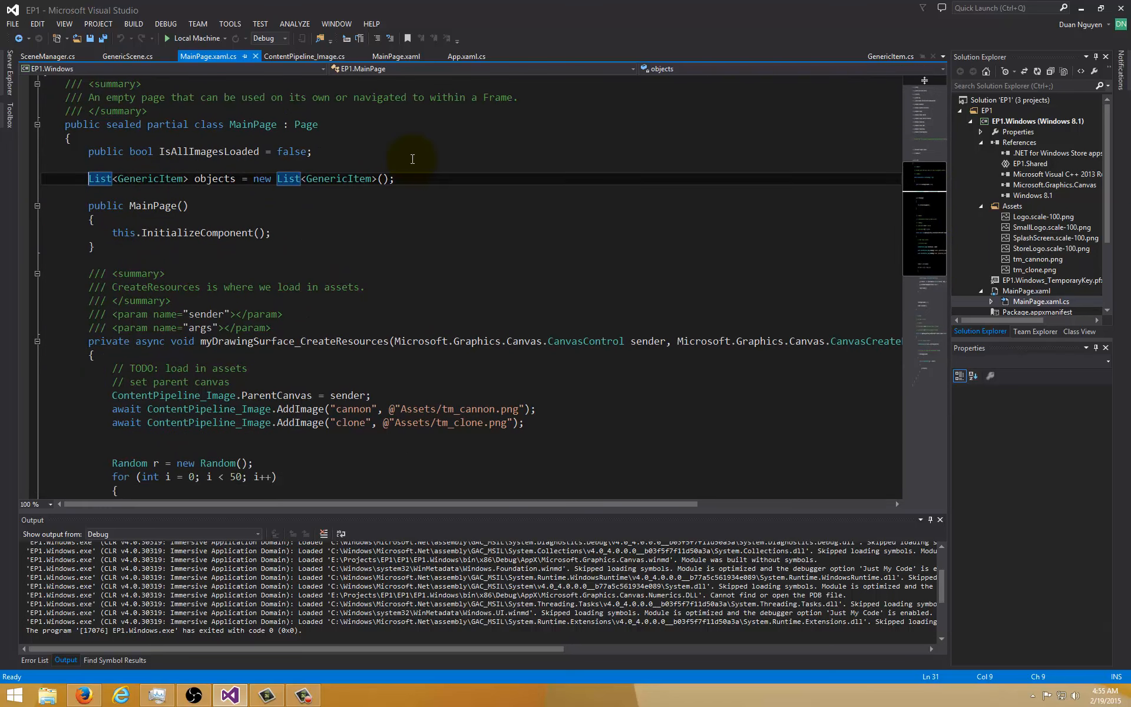
{"action": "type", "text": "//"}
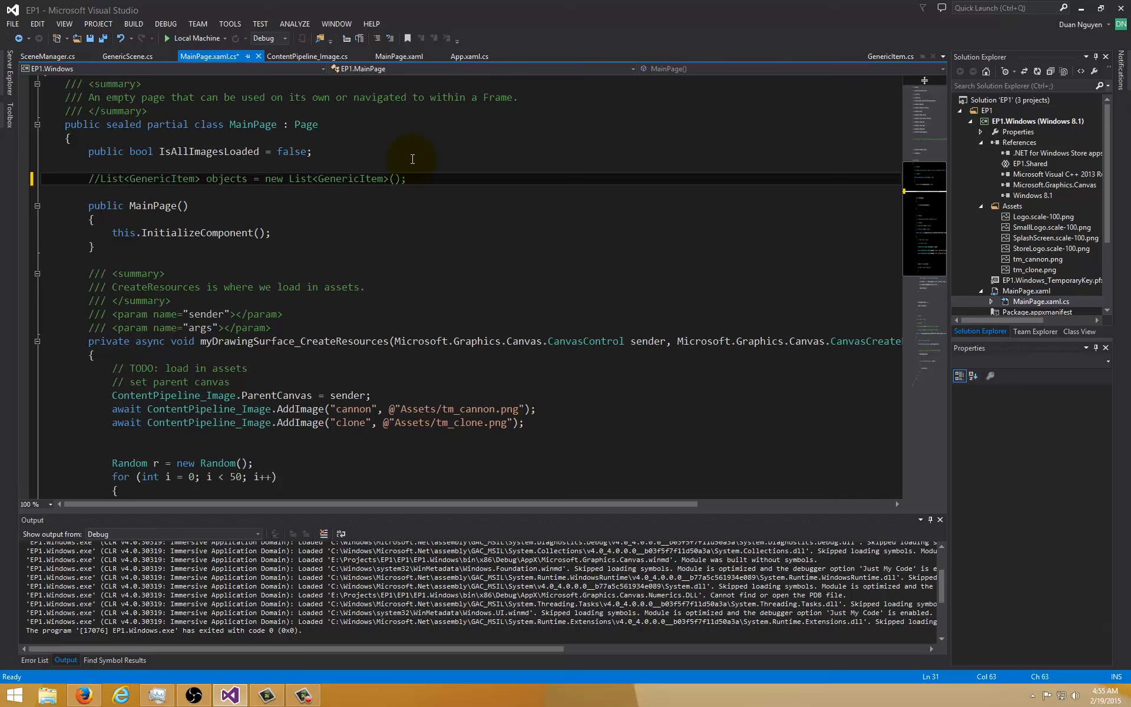
{"action": "key", "text": "Return"}
{"action": "key", "text": "Return"}
{"action": "type", "text": "Gener"}
{"action": "key", "text": "Down"}
{"action": "key", "text": "Down"}
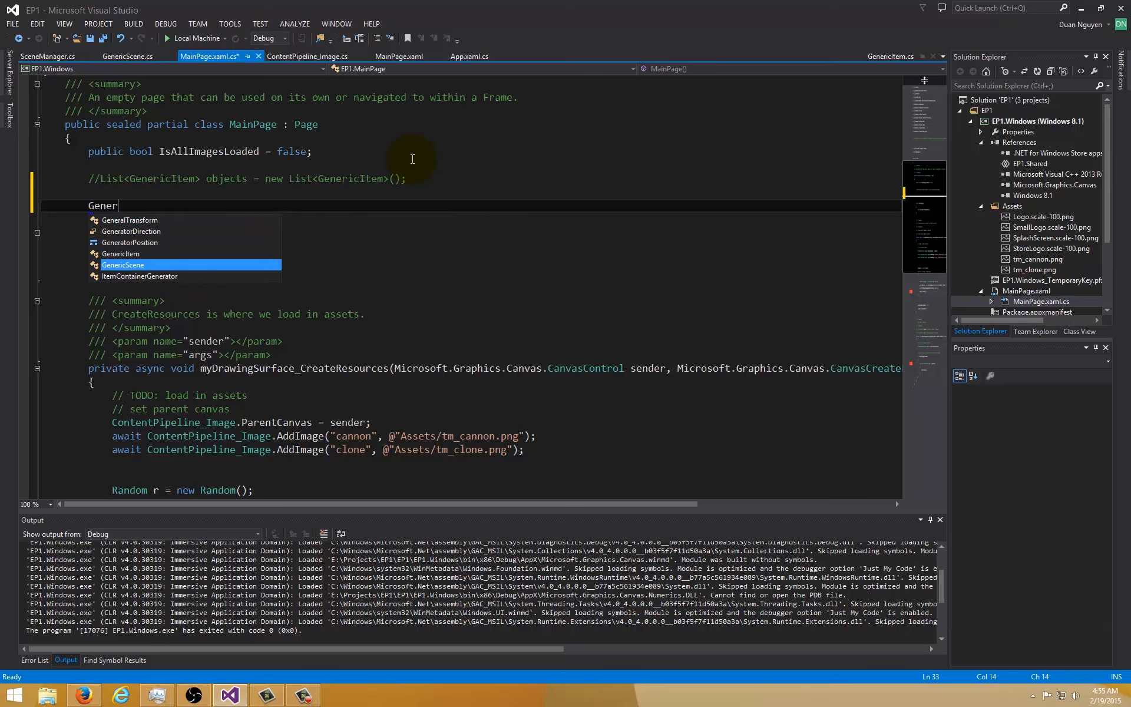
{"action": "type", "text": "icScene gs = new Gen"}
{"action": "key", "text": "Tab"}
{"action": "type", "text": "(\"test\");"}
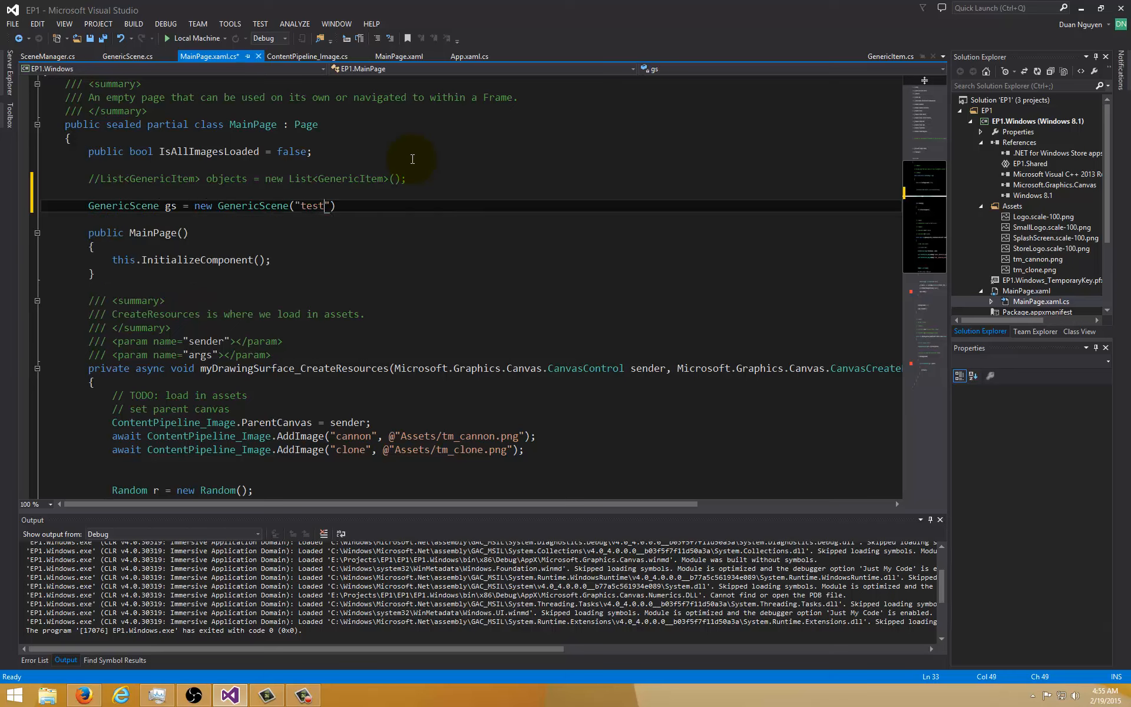
{"action": "key", "text": "alt+f"}
{"action": "key", "text": "s"}
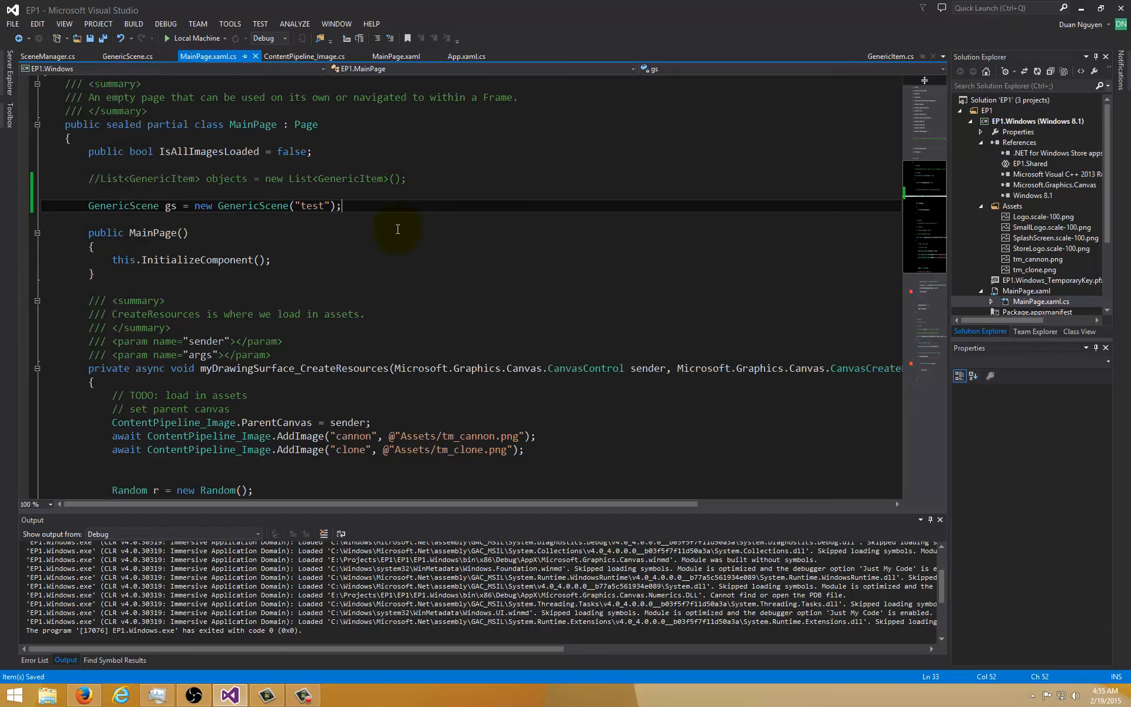
{"action": "scroll", "coordinate": [402, 226], "scroll_direction": "down", "scroll_amount": 5}
Step: Move the commented objects list line below the AddImage calls, then delete it and save
{"action": "left_click", "coordinate": [253, 285]}
{"action": "scroll", "coordinate": [253, 285], "scroll_direction": "up", "scroll_amount": 3}
{"action": "left_click", "coordinate": [423, 144]}
{"action": "key", "text": "ctrl+x"}
{"action": "scroll", "coordinate": [310, 297], "scroll_direction": "down", "scroll_amount": 3}
{"action": "left_click", "coordinate": [250, 314]}
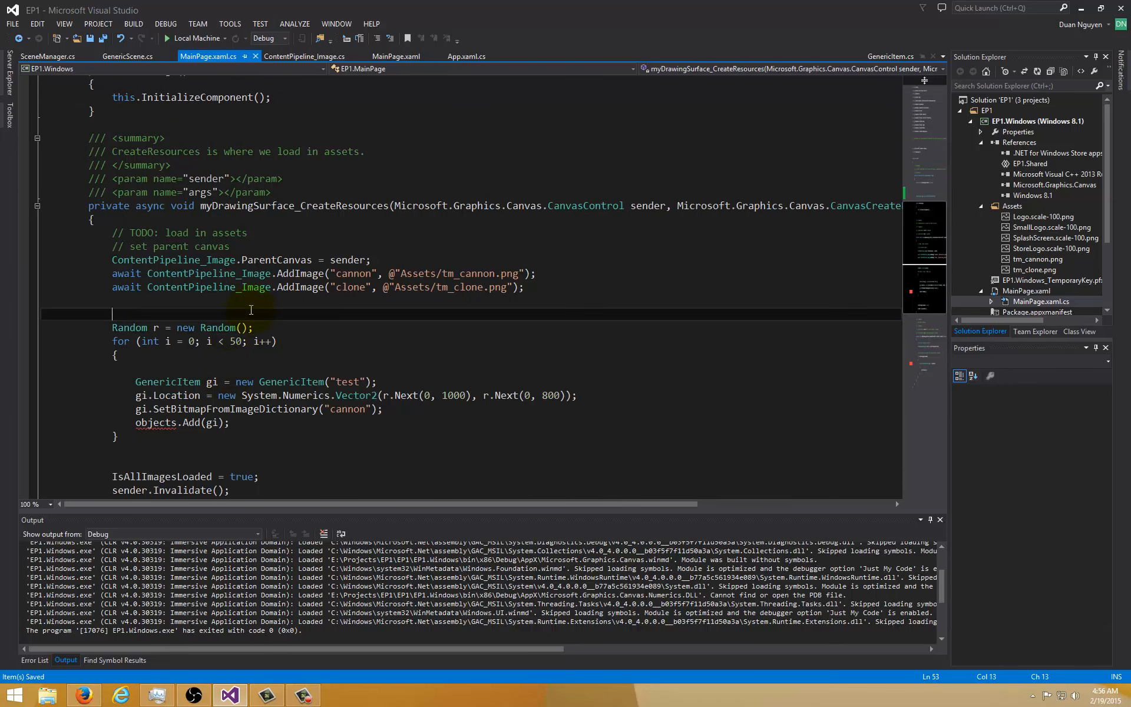
{"action": "key", "text": "Return"}
{"action": "key", "text": "ctrl+v"}
{"action": "key", "text": "Return"}
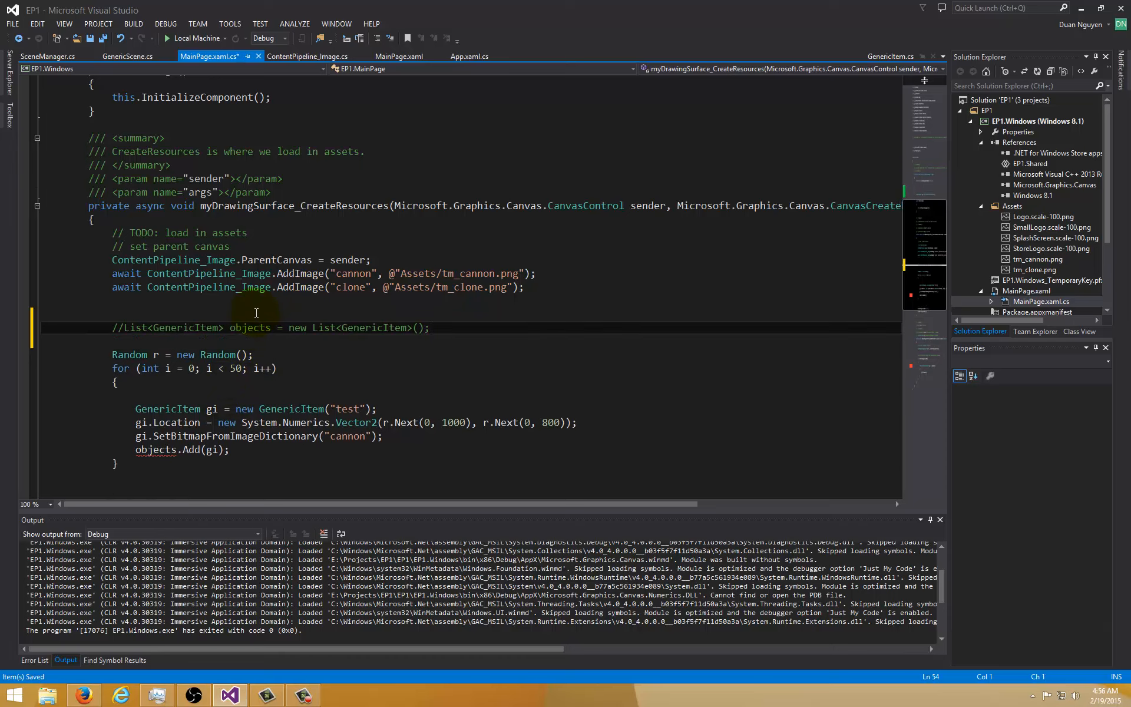
{"action": "key", "text": "shift+Down"}
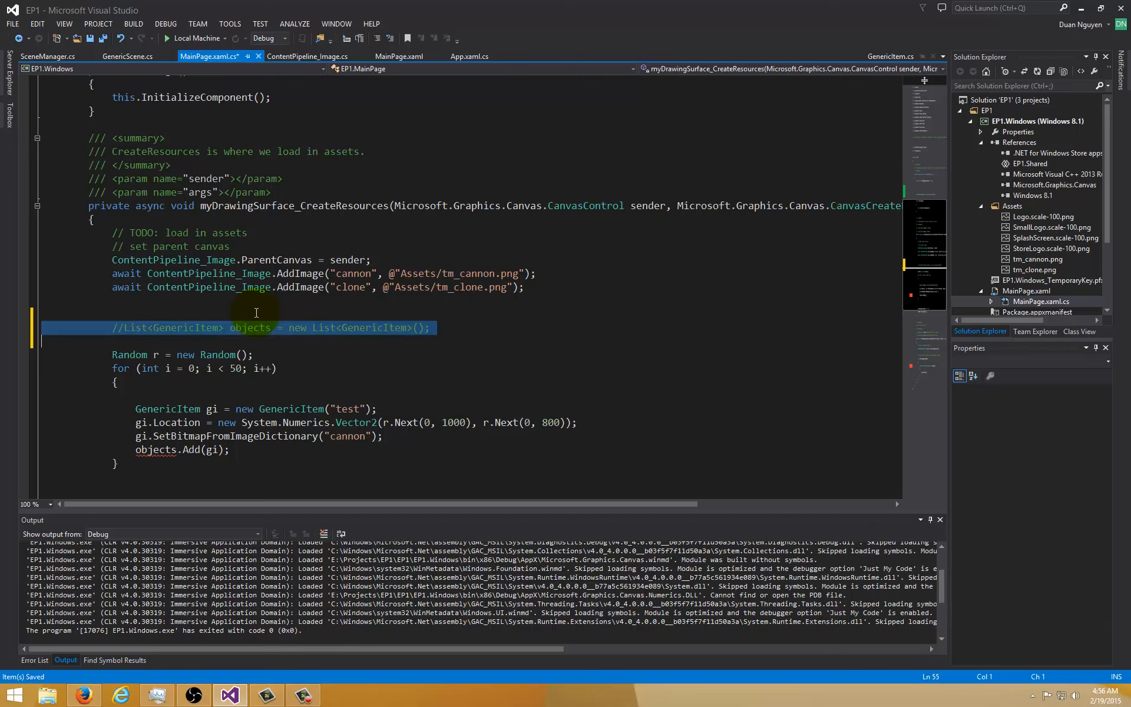
{"action": "key", "text": "Delete"}
{"action": "key", "text": "alt+f"}
{"action": "key", "text": "s"}
Step: Replace objects.Add(gi) in the loading loop with gs.AddObject(gi), removing the commented line, and save
{"action": "left_click", "coordinate": [172, 424]}
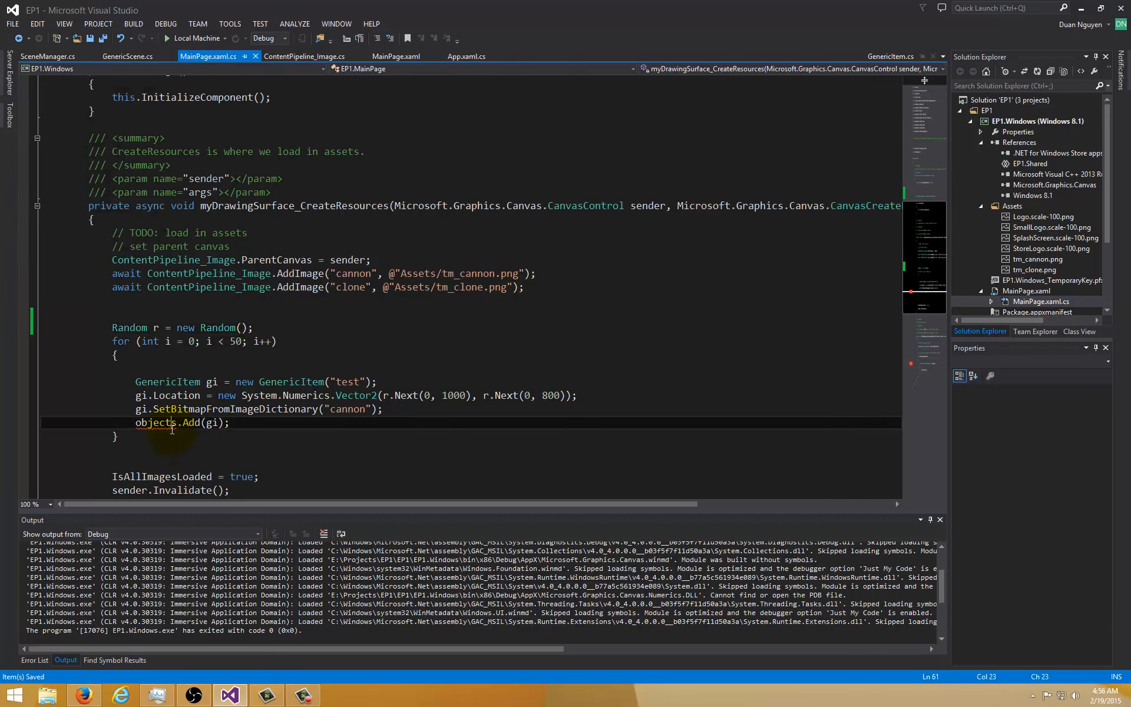
{"action": "scroll", "coordinate": [172, 427], "scroll_direction": "up", "scroll_amount": 6}
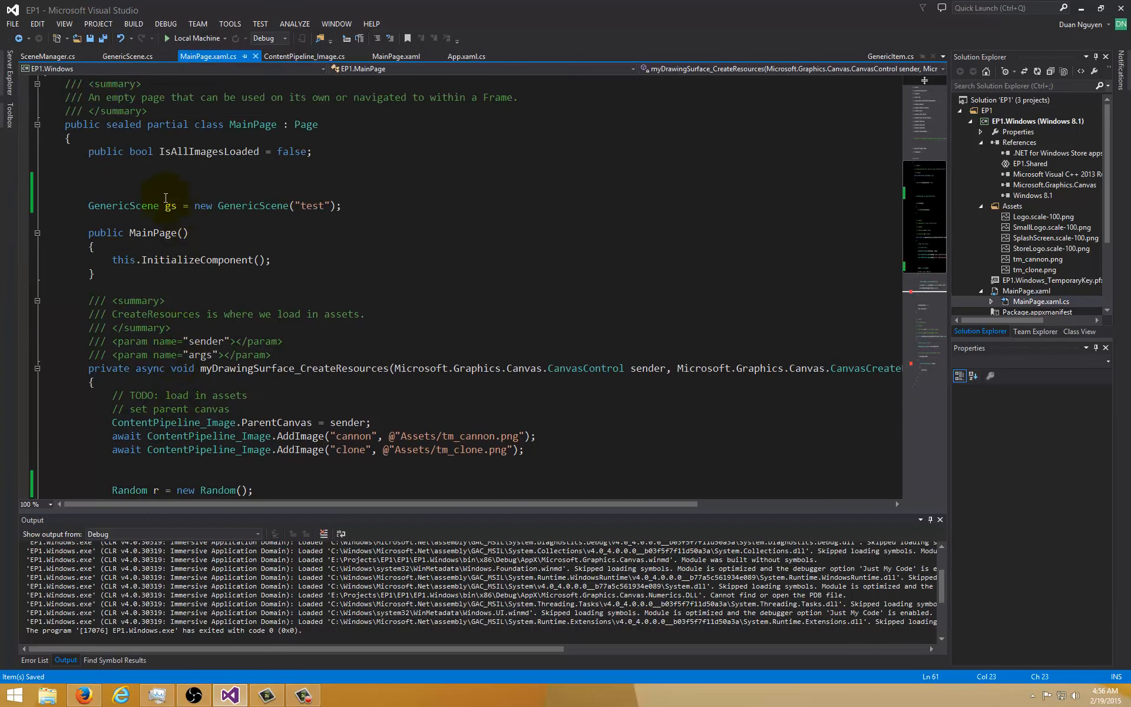
{"action": "left_click", "coordinate": [151, 186]}
{"action": "double_click", "coordinate": [168, 206]}
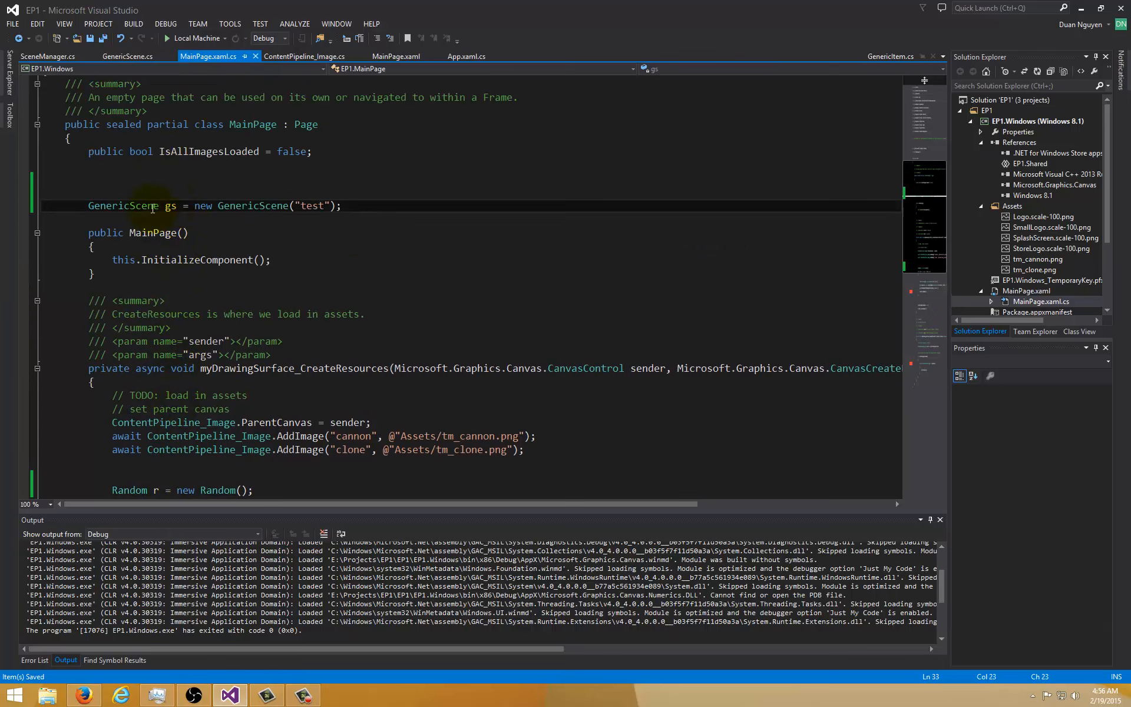
{"action": "scroll", "coordinate": [168, 212], "scroll_direction": "down", "scroll_amount": 3}
{"action": "scroll", "coordinate": [158, 220], "scroll_direction": "down", "scroll_amount": 3}
{"action": "left_click", "coordinate": [137, 341]}
{"action": "type", "text": "//"}
{"action": "key", "text": "End"}
{"action": "key", "text": "Return"}
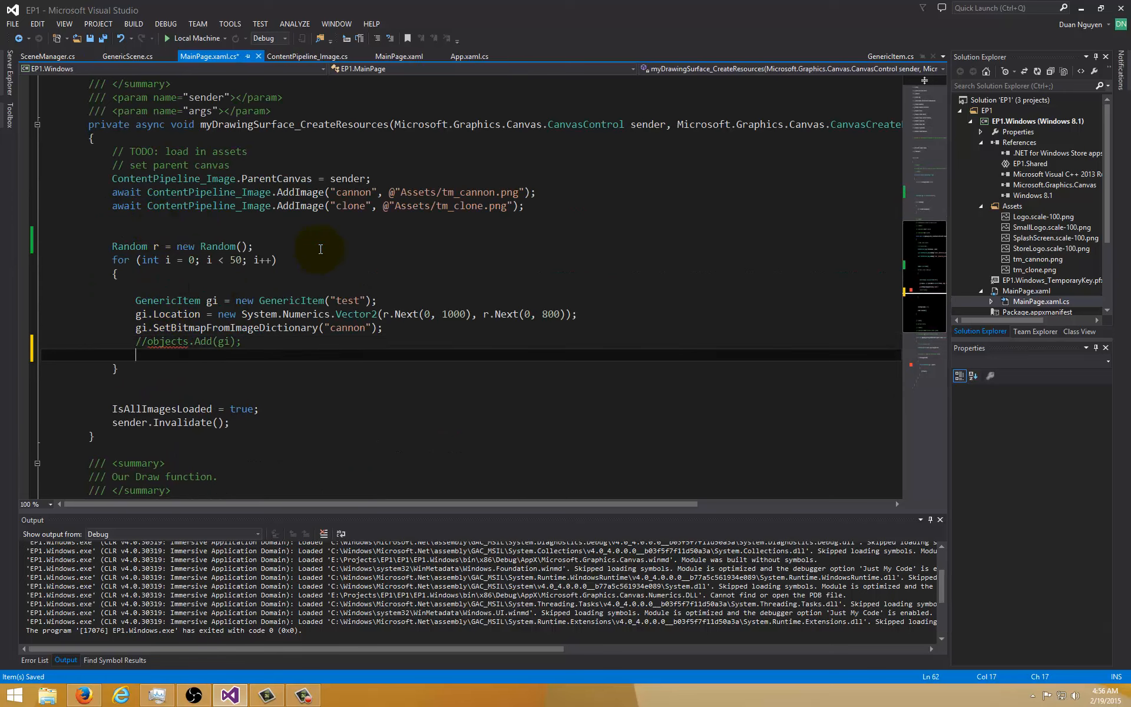
{"action": "type", "text": "gs.AddObject(gi);"}
{"action": "key", "text": "ctrl+s"}
{"action": "key", "text": "Up"}
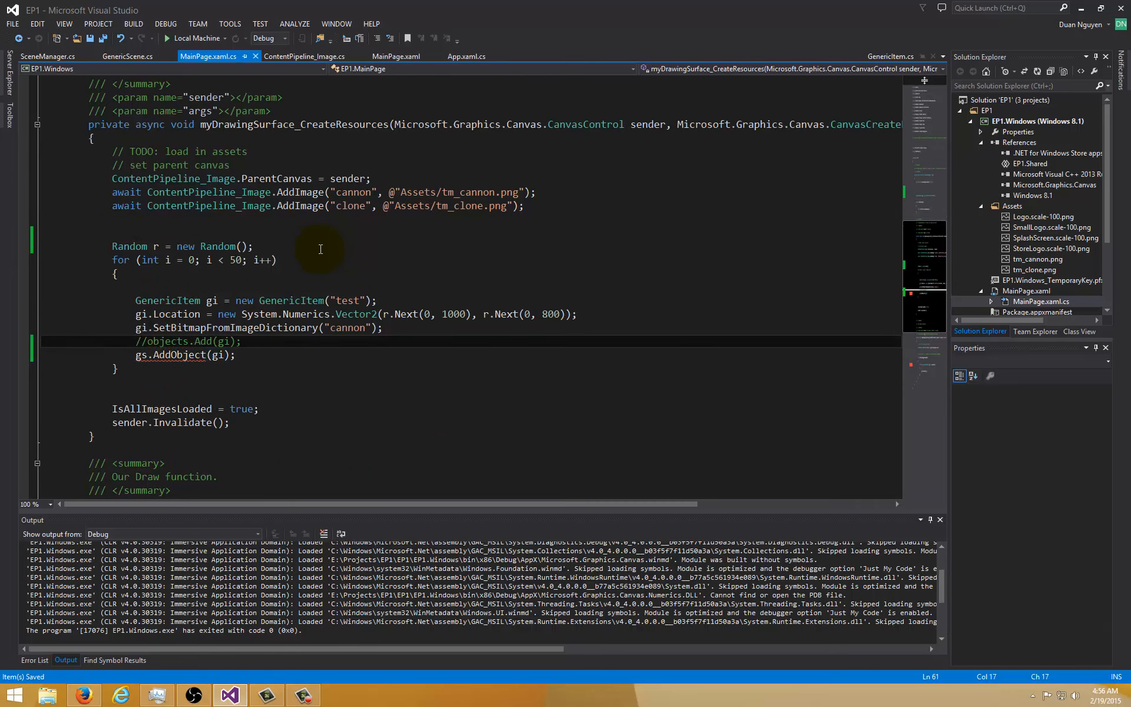
{"action": "key", "text": "shift+Down"}
{"action": "key", "text": "Delete"}
{"action": "key", "text": "BackSpace"}
{"action": "key", "text": "ctrl+s"}
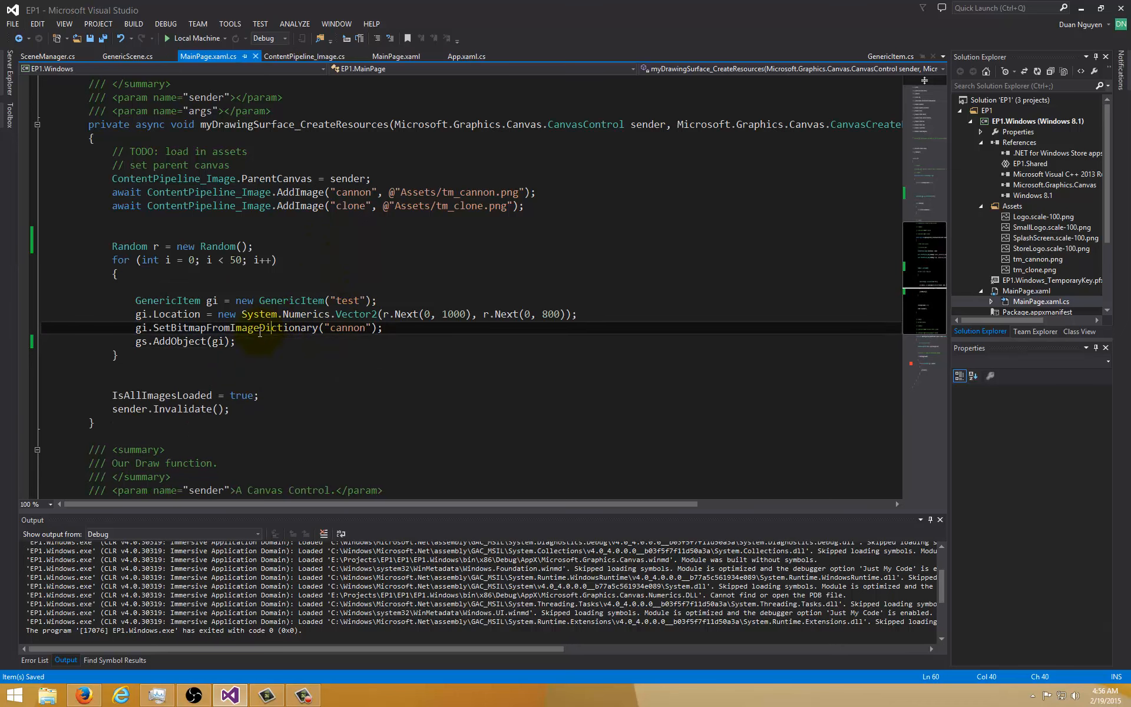
Step: Review the GenericItem creation and SetBitmap lines, then return to the gs field declaration
{"action": "left_click", "coordinate": [221, 328]}
{"action": "left_click", "coordinate": [581, 329]}
{"action": "scroll", "coordinate": [288, 306], "scroll_direction": "up", "scroll_amount": 2}
{"action": "scroll", "coordinate": [288, 305], "scroll_direction": "up", "scroll_amount": 3}
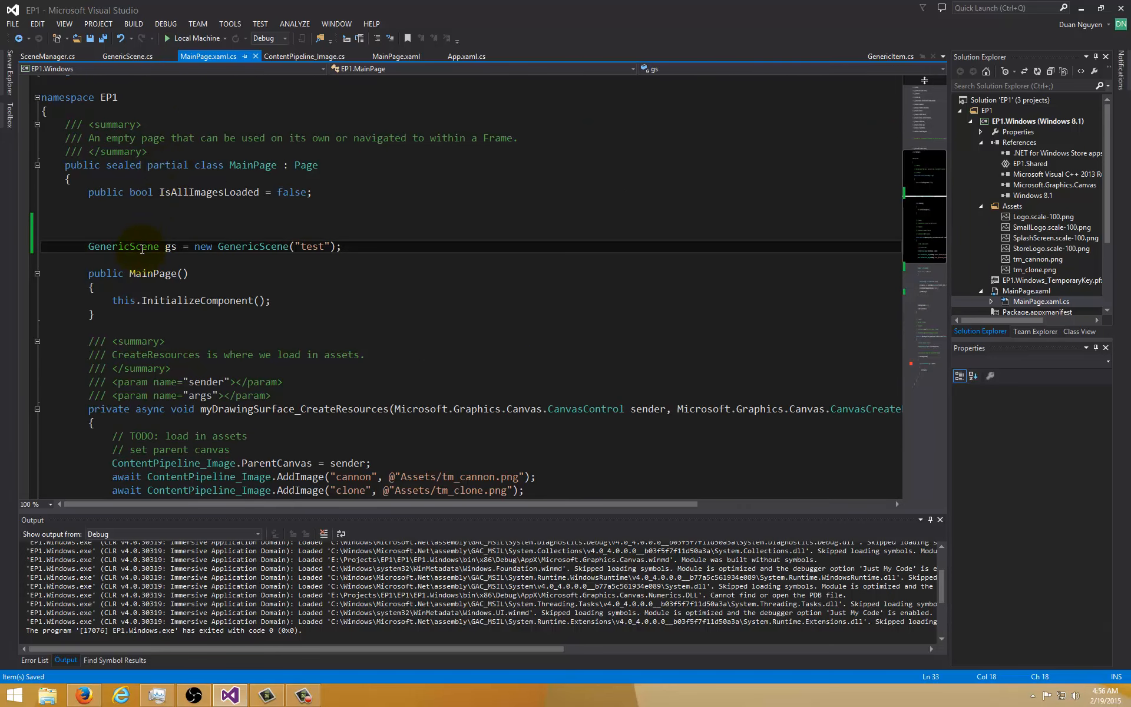
{"action": "left_click", "coordinate": [141, 164]}
{"action": "scroll", "coordinate": [141, 248], "scroll_direction": "down", "scroll_amount": 10}
Step: Replace the foreach drawing loop in myDrawingSurface_Draw with gs.Draw(cds) and run the app with F5
{"action": "left_click", "coordinate": [137, 260]}
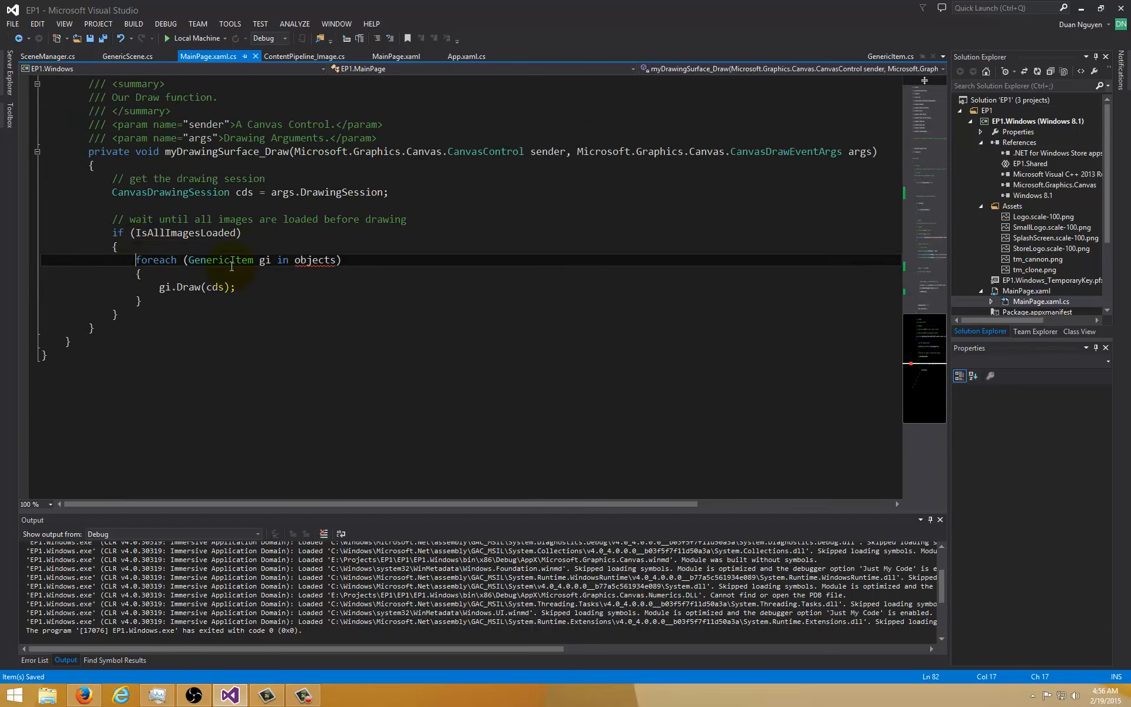
{"action": "key", "text": "Home"}
{"action": "key", "text": "shift+Down"}
{"action": "key", "text": "shift+Down"}
{"action": "key", "text": "shift+Down"}
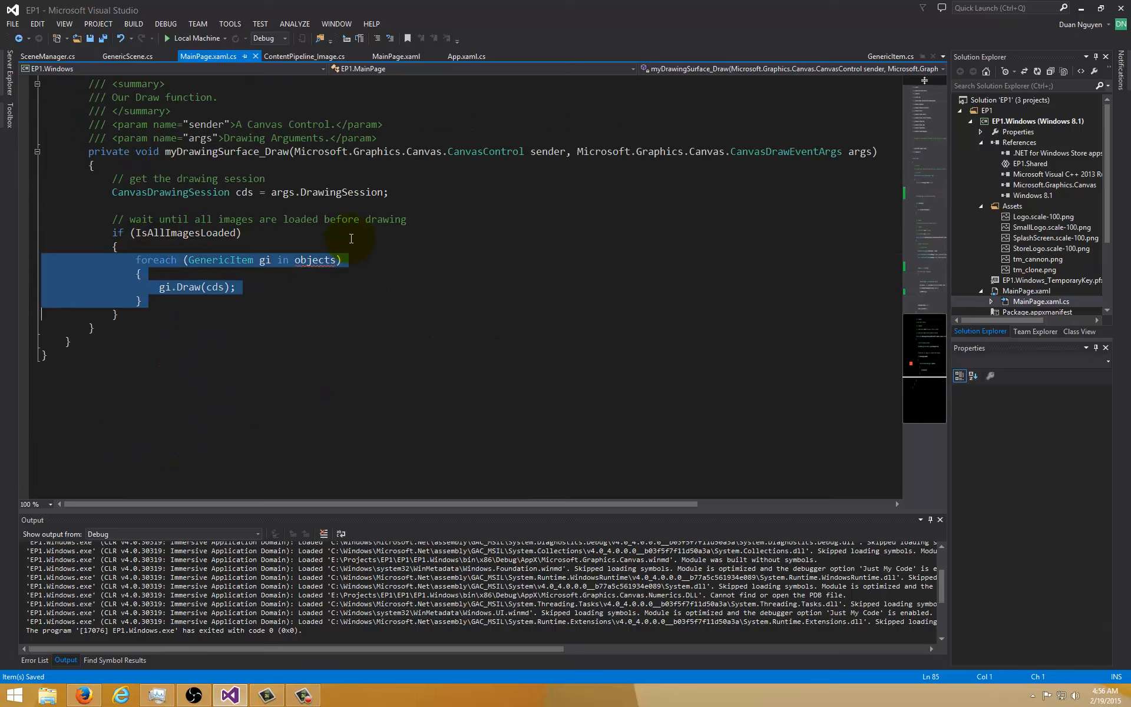
{"action": "key", "text": "ctrl+x"}
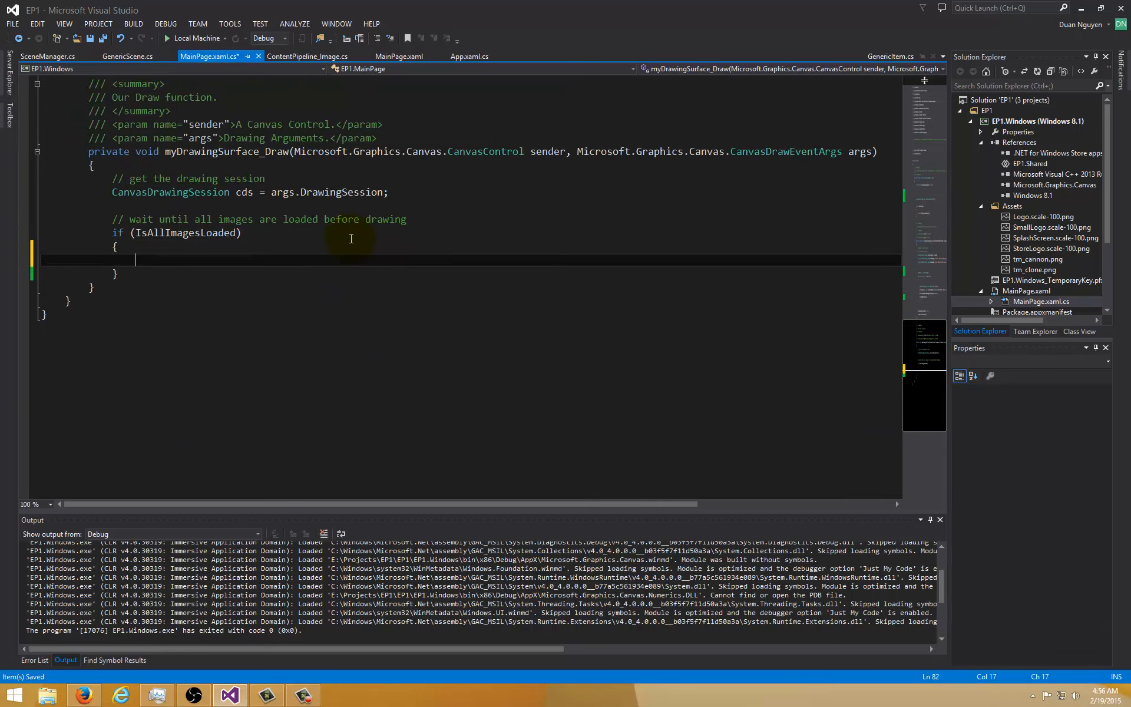
{"action": "type", "text": "gs."}
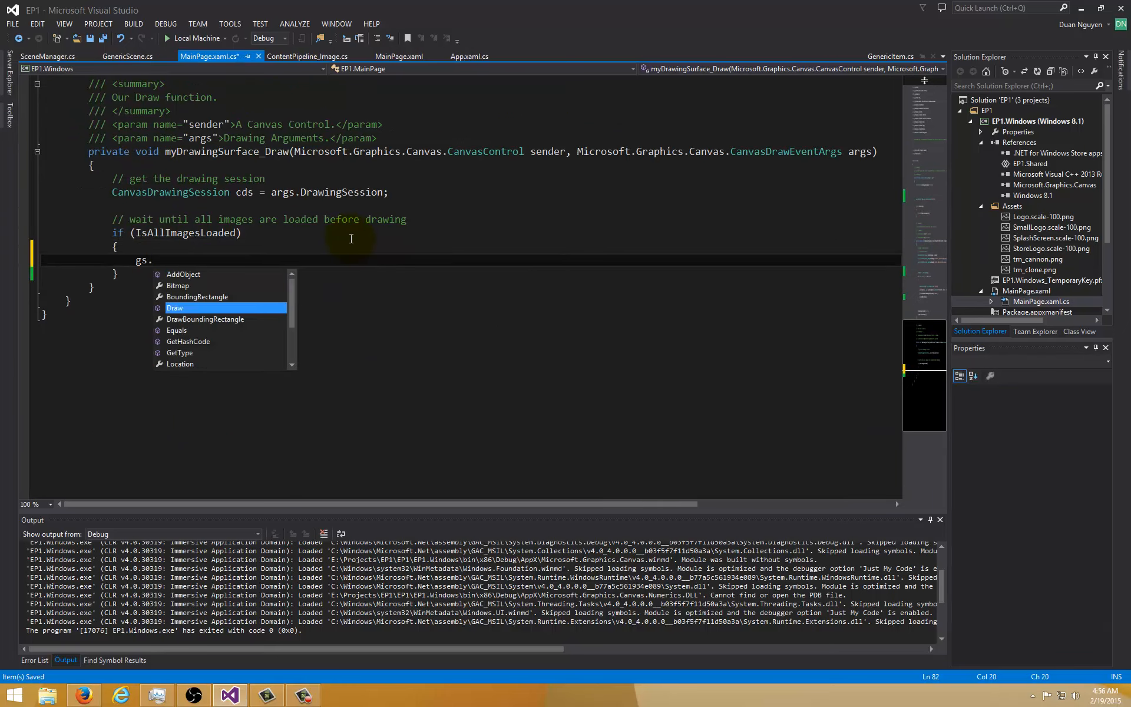
{"action": "type", "text": "Draw(cds);"}
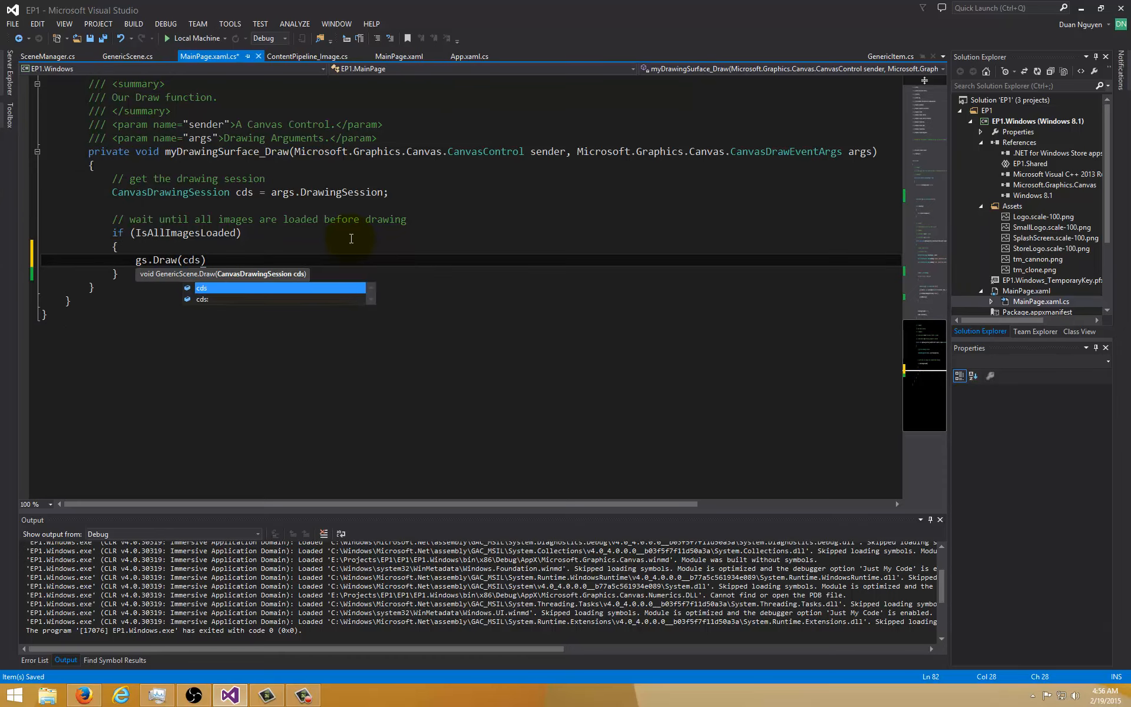
{"action": "key", "text": "F5"}
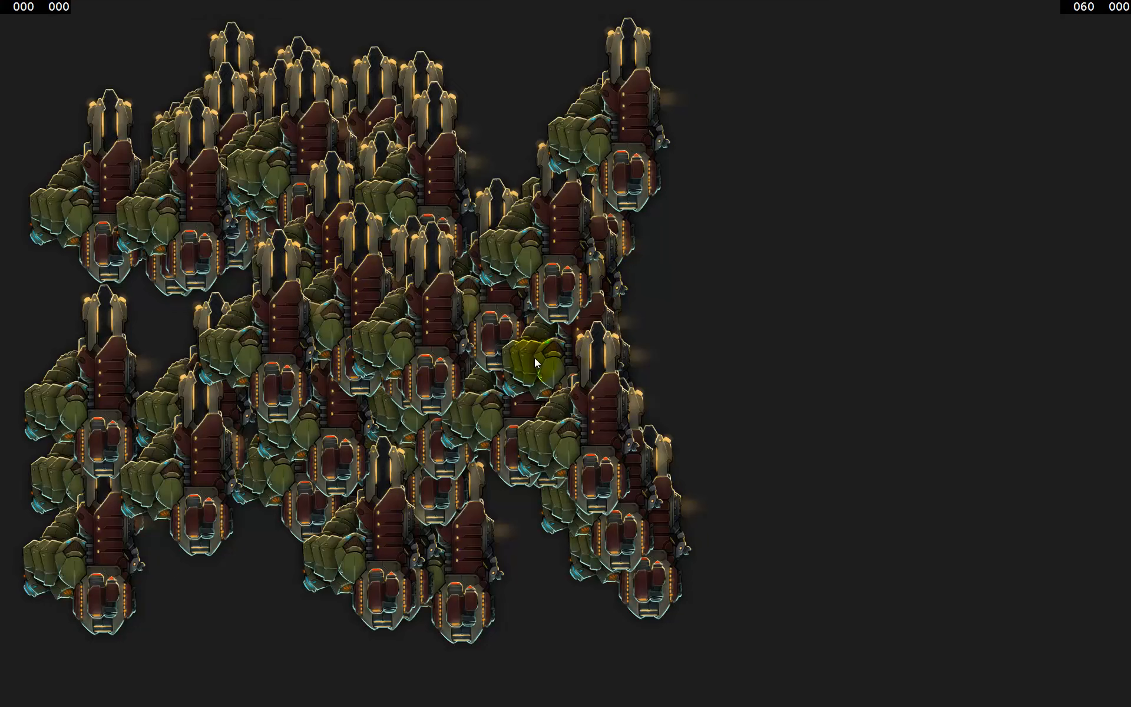
Step: Close the running EP1 app after watching it draw the cannon sprites
{"action": "left_click_drag", "start_coordinate": [556, 5], "coordinate": [565, 697]}
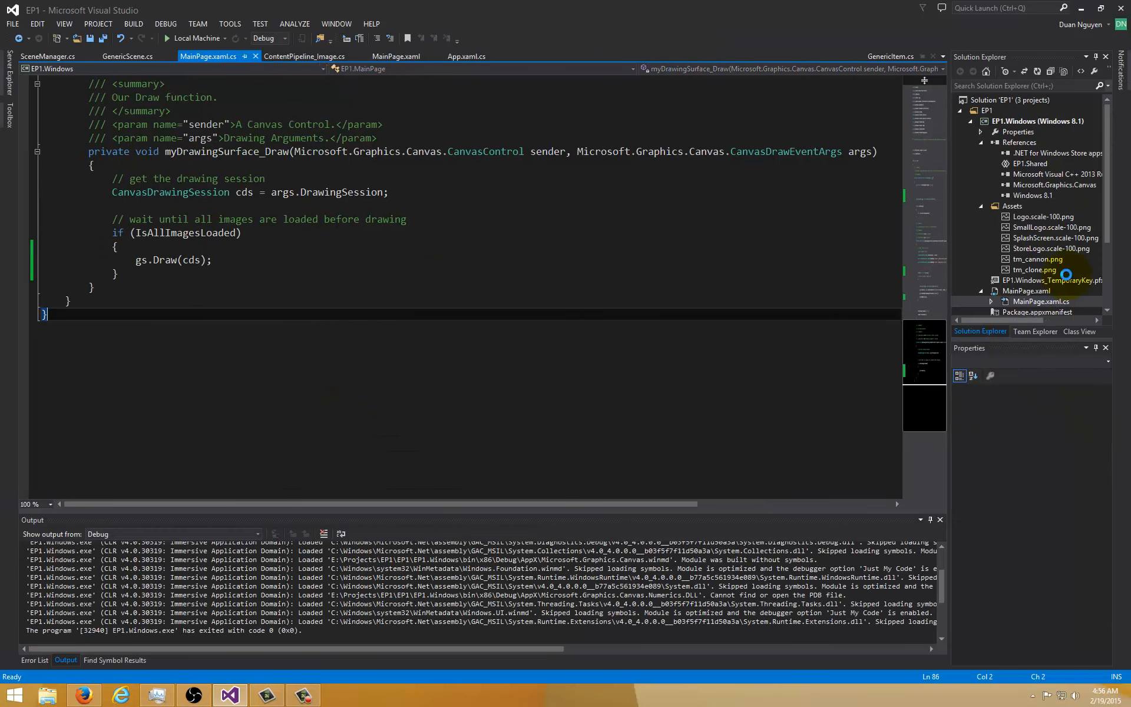
Step: Open SceneManager.cs and make room inside the static class body
{"action": "left_click", "coordinate": [1050, 281]}
{"action": "scroll", "coordinate": [1052, 286], "scroll_direction": "down", "scroll_amount": 2}
{"action": "scroll", "coordinate": [1030, 286], "scroll_direction": "down", "scroll_amount": 1}
{"action": "double_click", "coordinate": [1041, 301]}
{"action": "left_click", "coordinate": [197, 229]}
{"action": "left_click", "coordinate": [256, 178]}
{"action": "key", "text": "Return"}
{"action": "key", "text": "Return"}
{"action": "type", "text": "// TODO"}
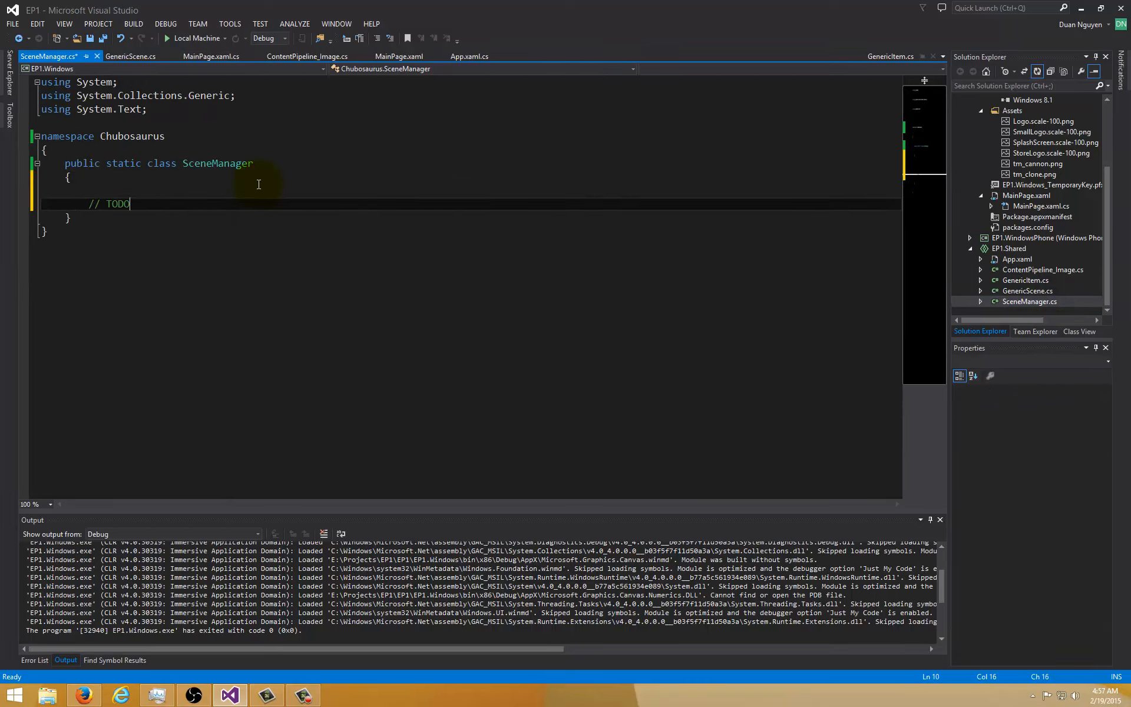
{"action": "type", "text": ":"}
Step: Write TODO comments for a current-scene pointer, a name-indexed scene collection and adding scenes, tidy blank lines, and save
{"action": "key", "text": "Return"}
{"action": "key", "text": "Return"}
{"action": "key", "text": "Return"}
{"action": "type", "text": "//"}
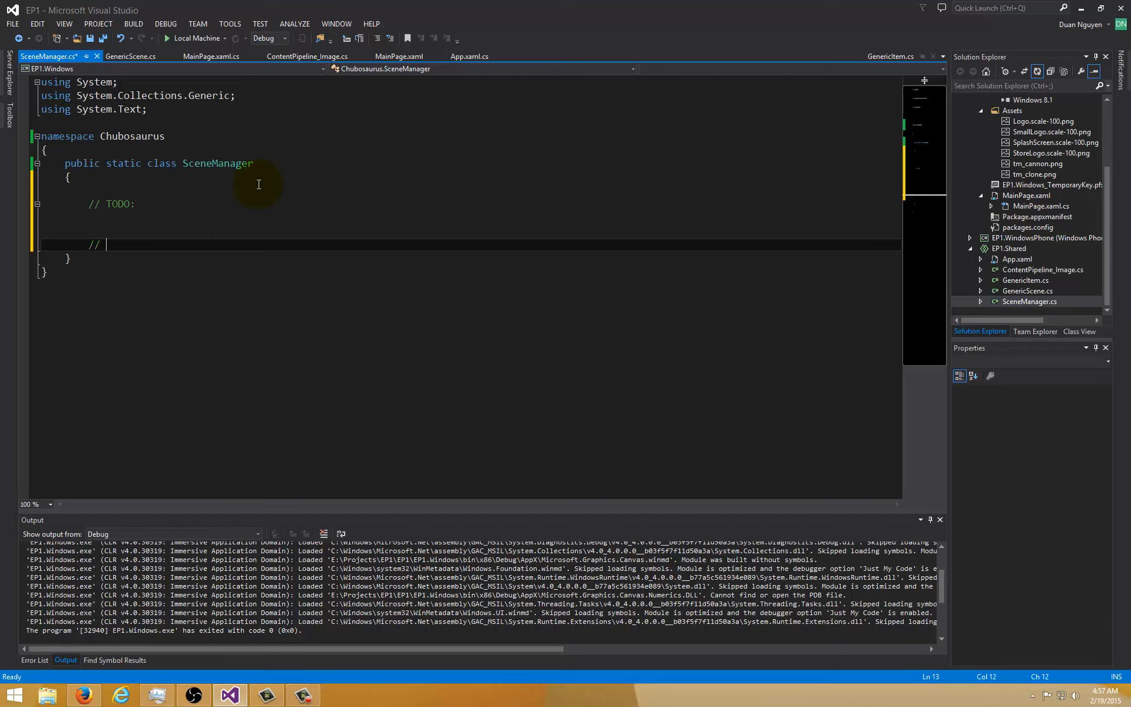
{"action": "type", "text": "Pointer to the current scene"}
{"action": "key", "text": "Return"}
{"action": "key", "text": "Return"}
{"action": "type", "text": "// "}
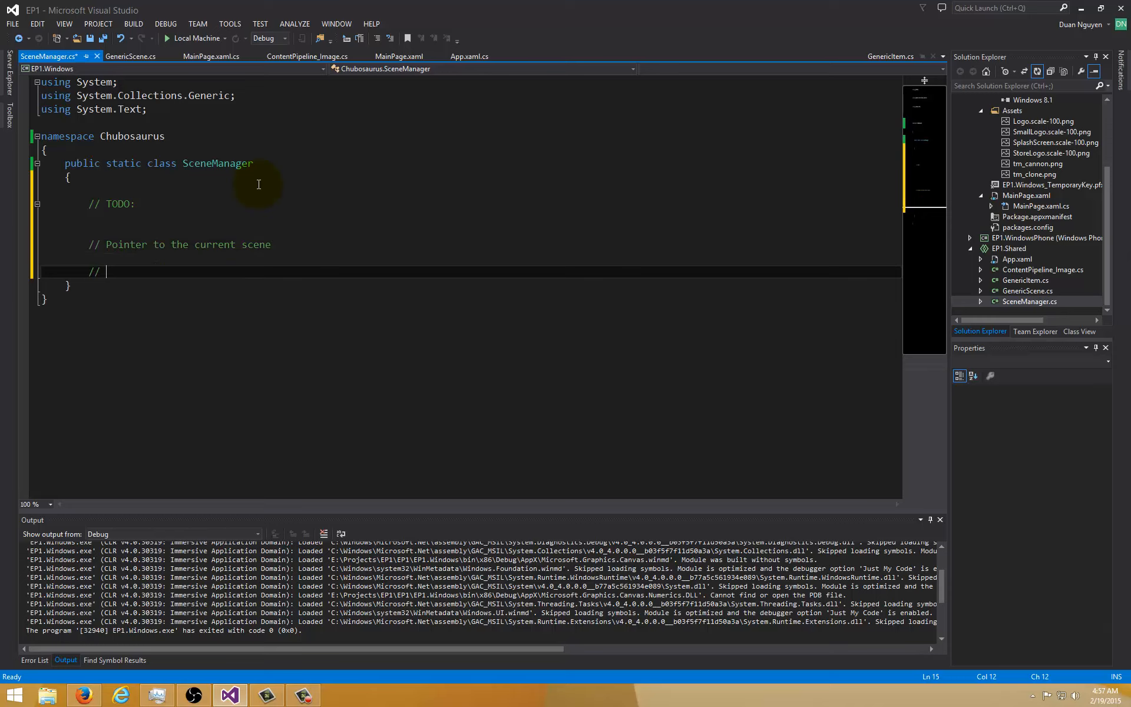
{"action": "type", "text": "Collection of scene "}
{"action": "type", "text": "that we can r"}
{"action": "type", "text": "eference by name"}
{"action": "key", "text": "Home"}
{"action": "key", "text": "BackSpace"}
{"action": "key", "text": "End"}
{"action": "key", "text": "Return"}
{"action": "type", "text": "// Add scene"}
{"action": "key", "text": "Up"}
{"action": "key", "text": "Up"}
{"action": "key", "text": "Up"}
{"action": "key", "text": "ctrl+shift+l"}
{"action": "key", "text": "ctrl+shift+l"}
{"action": "key", "text": "ctrl+s"}
{"action": "key", "text": "End"}
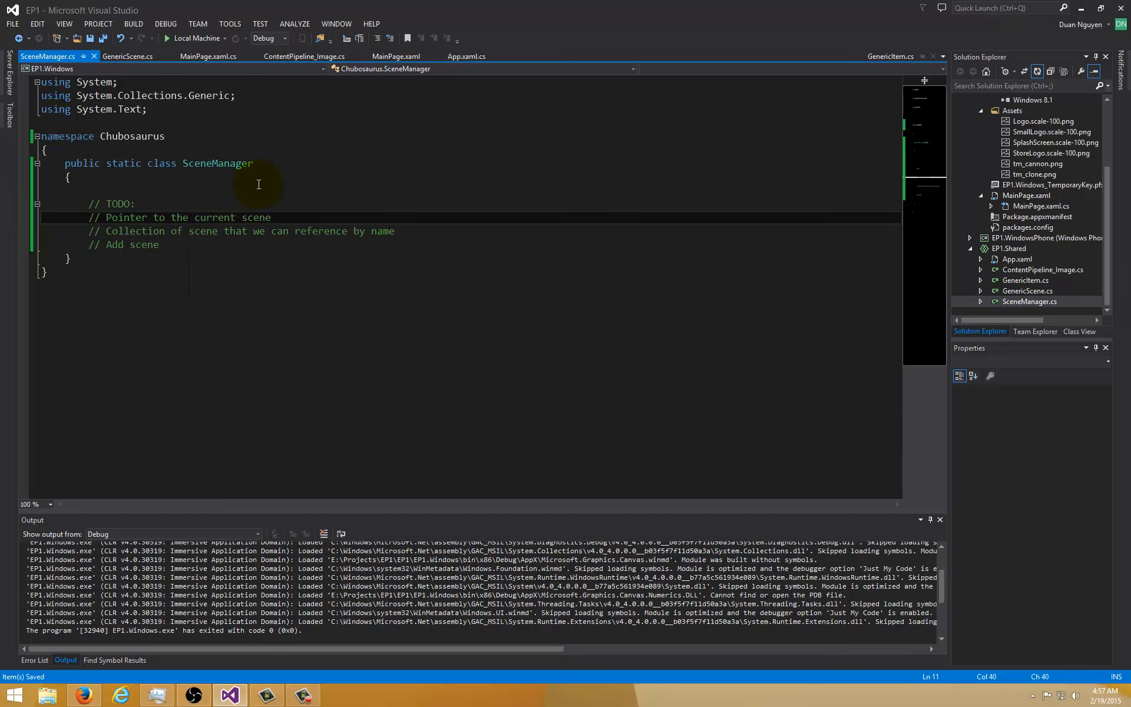
{"action": "key", "text": "Up"}
{"action": "key", "text": "Up"}
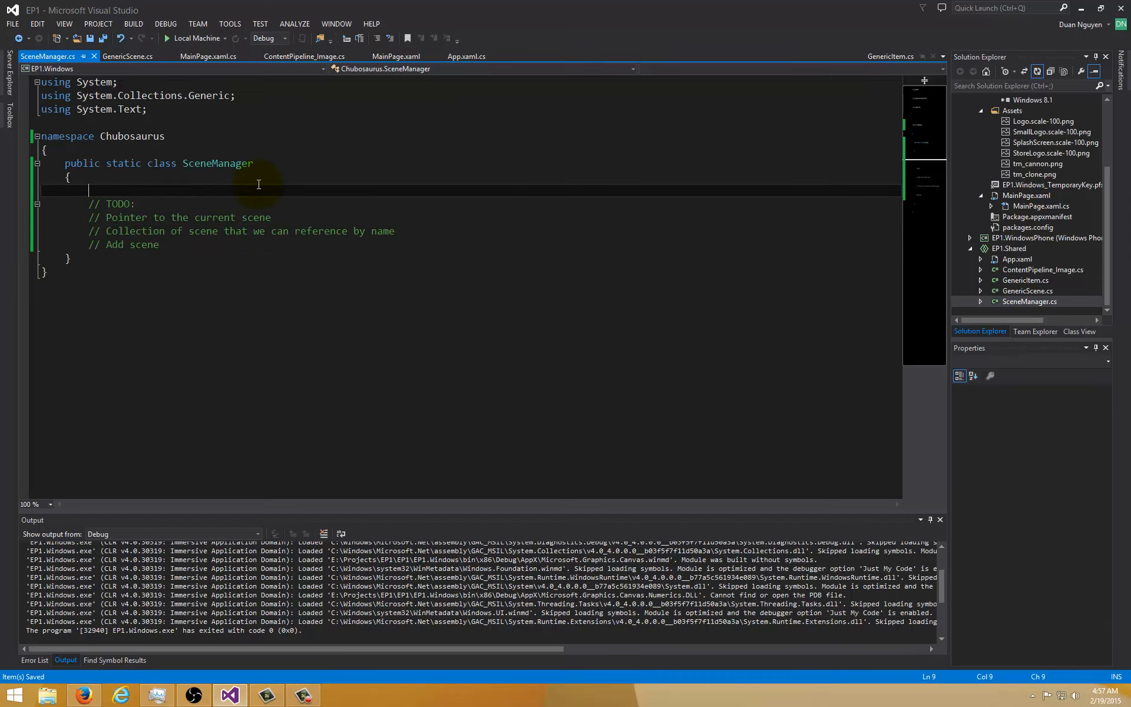
{"action": "key", "text": "Return"}
{"action": "key", "text": "Return"}
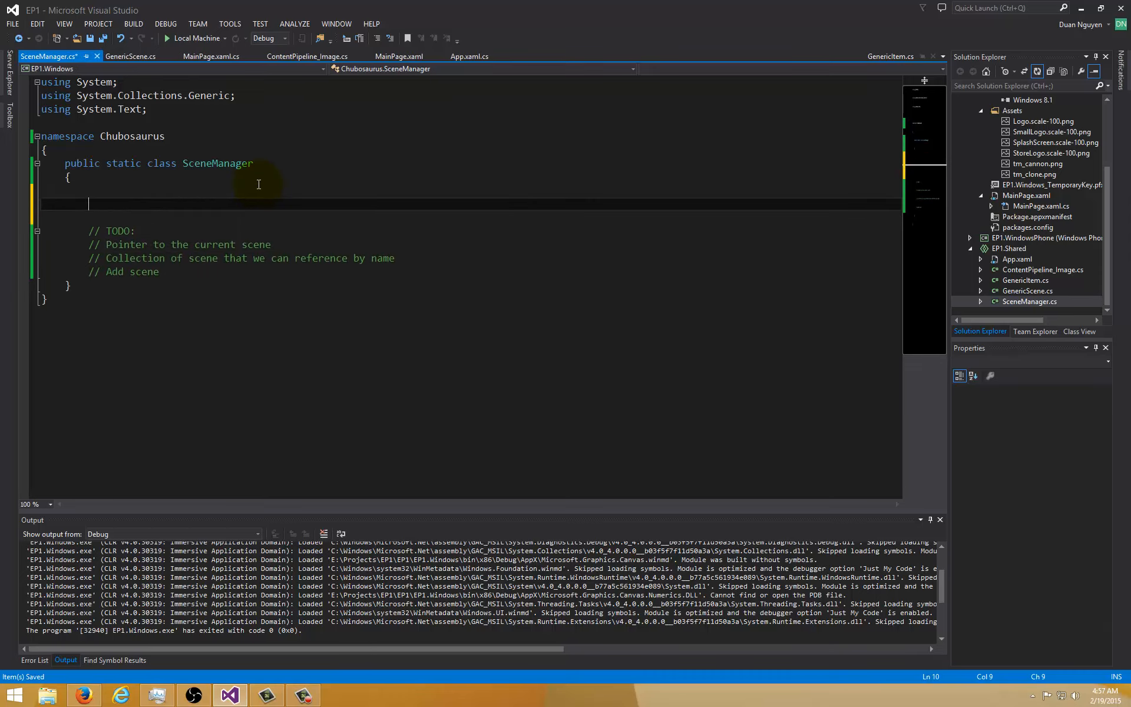
{"action": "type", "text": "public static "}
{"action": "type", "text": "Gener"}
Step: Add public static GenericScene CurrentScene { get; set; } and delete the '// Pointer to the current scene' comment
{"action": "key", "text": "Tab"}
{"action": "type", "text": "CurrentScene"}
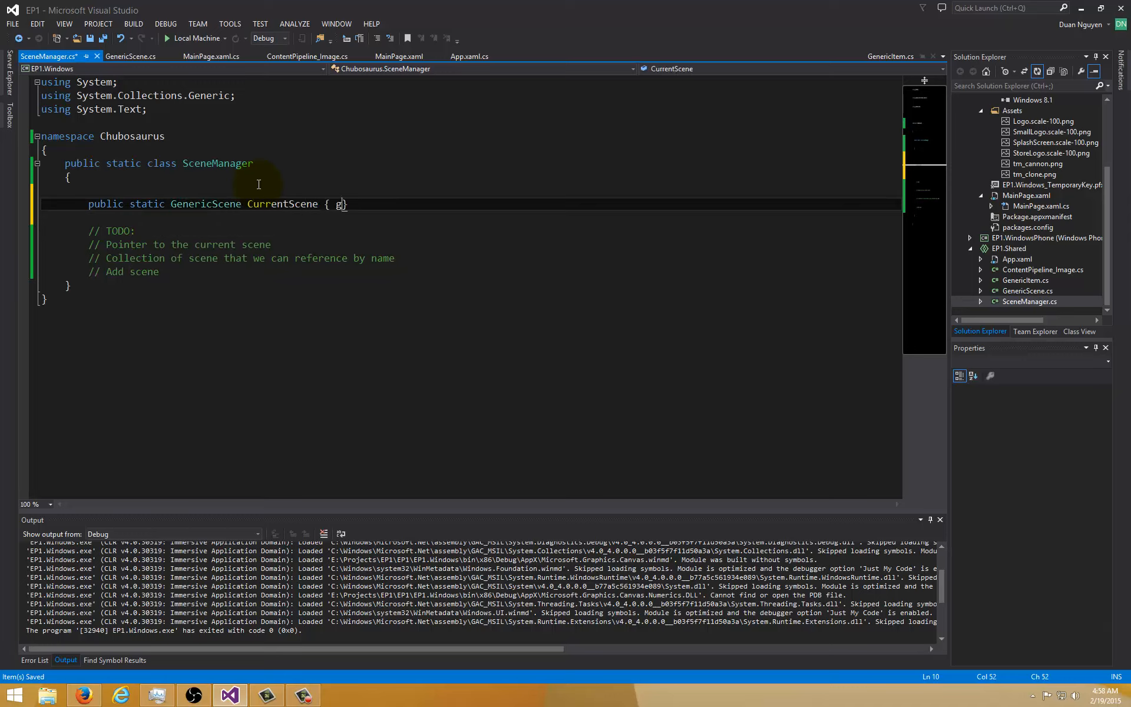
{"action": "type", "text": "et; set;"}
{"action": "key", "text": "Up"}
{"action": "key", "text": "Up"}
{"action": "key", "text": "Up"}
{"action": "key", "text": "Down"}
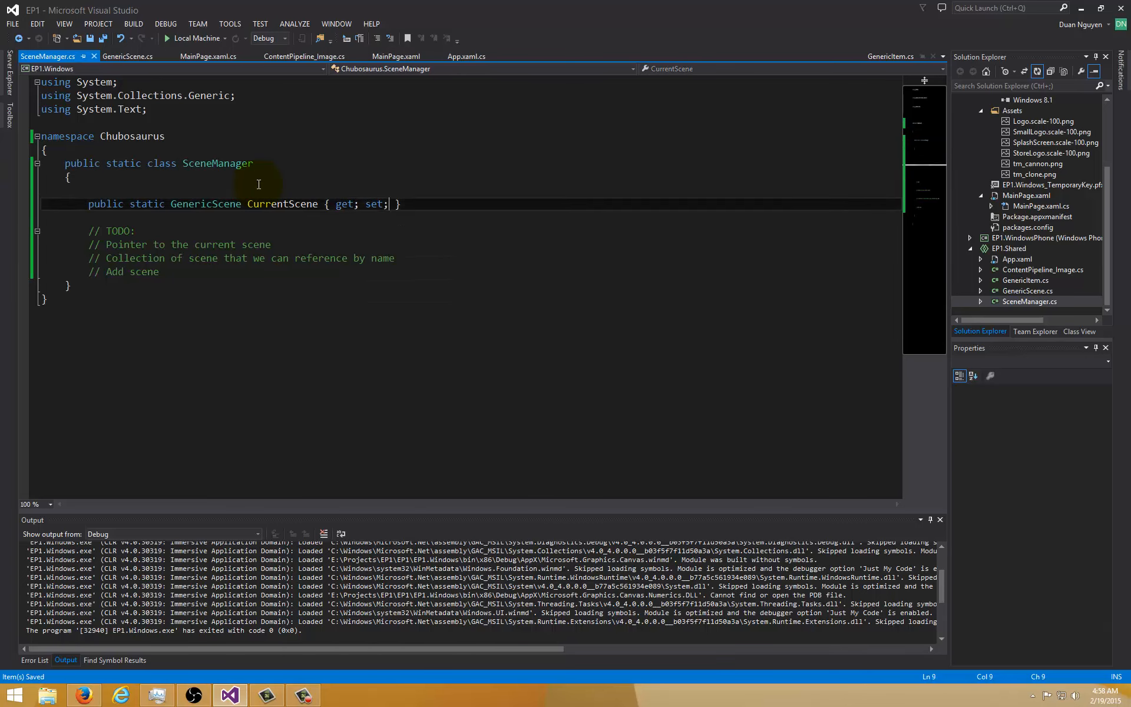
{"action": "key", "text": "Down"}
{"action": "key", "text": "Down"}
{"action": "key", "text": "Down"}
{"action": "key", "text": "ctrl+x"}
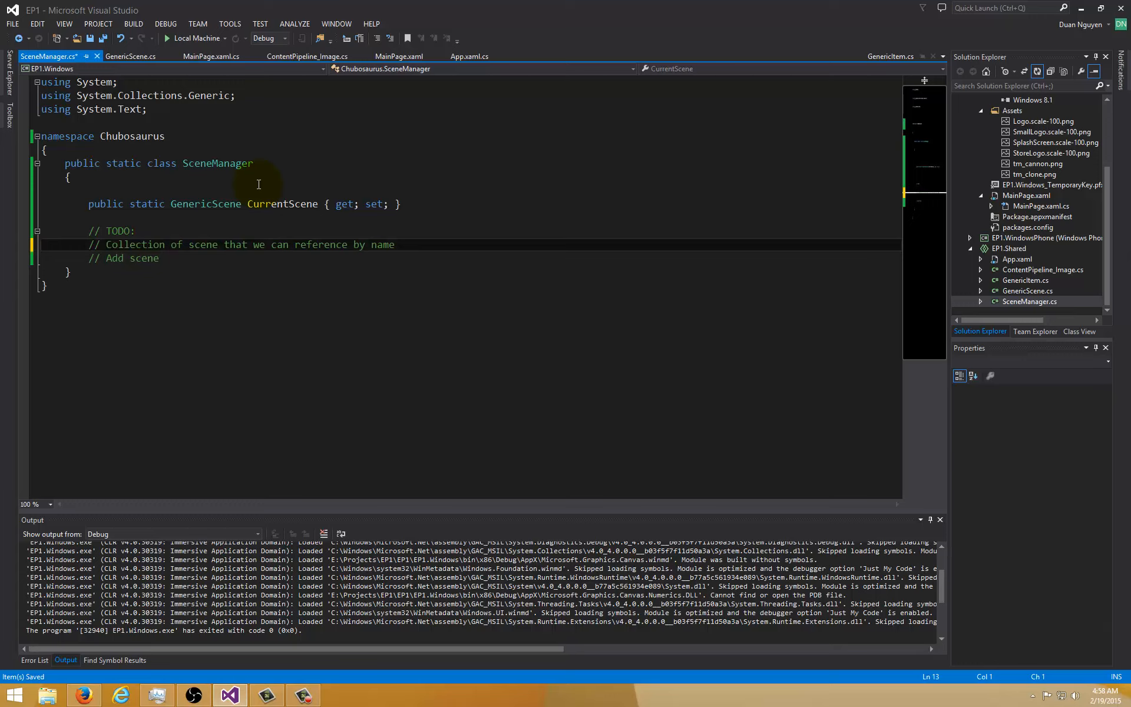
{"action": "key", "text": "Up"}
{"action": "key", "text": "Up"}
{"action": "key", "text": "Up"}
{"action": "key", "text": "Return"}
{"action": "key", "text": "Return"}
{"action": "type", "text": "public static "}
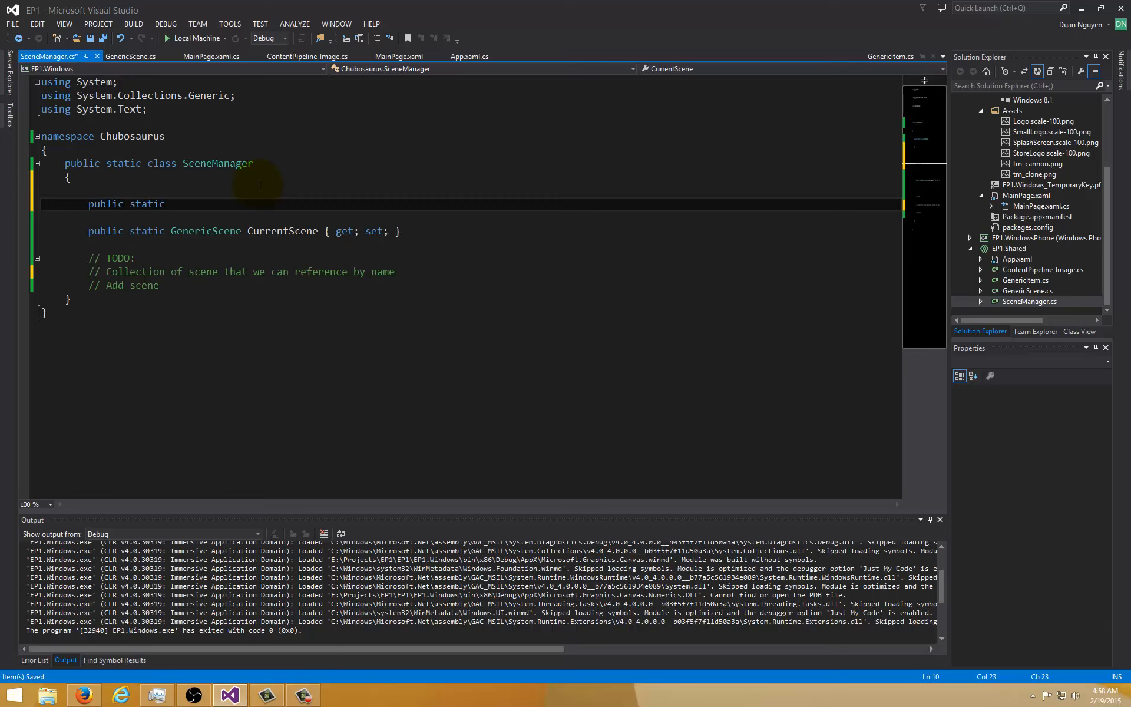
{"action": "type", "text": "Dictionary"}
{"action": "type", "text": "<string"}
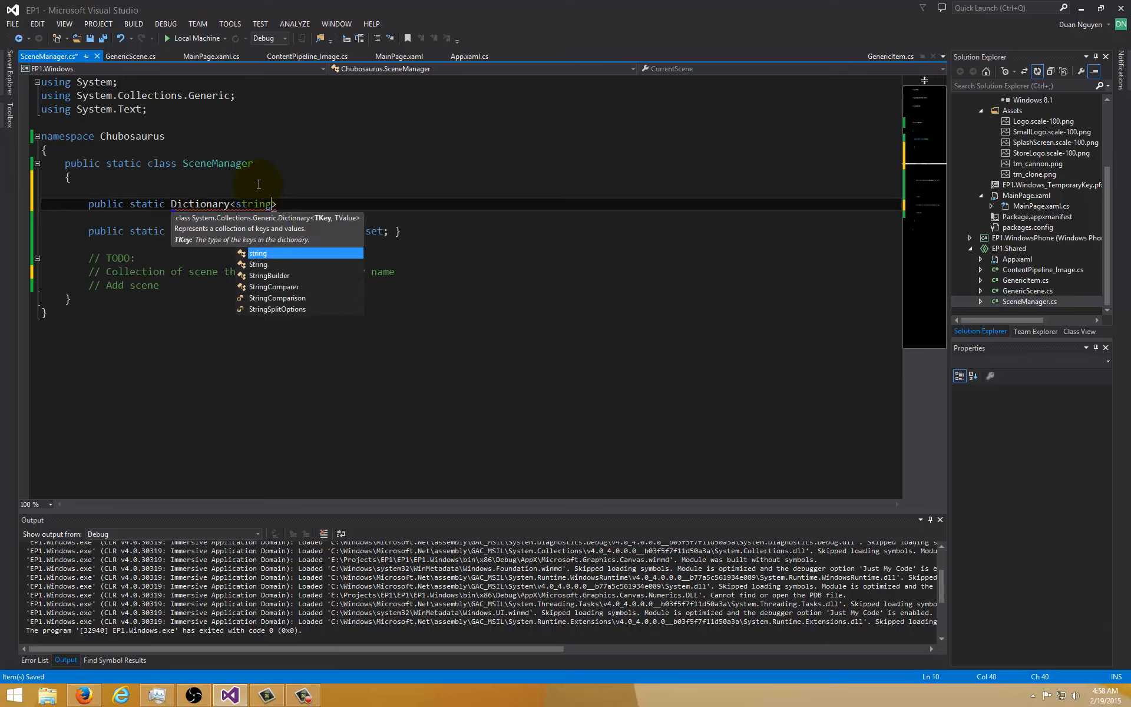
{"action": "type", "text": ", Gener"}
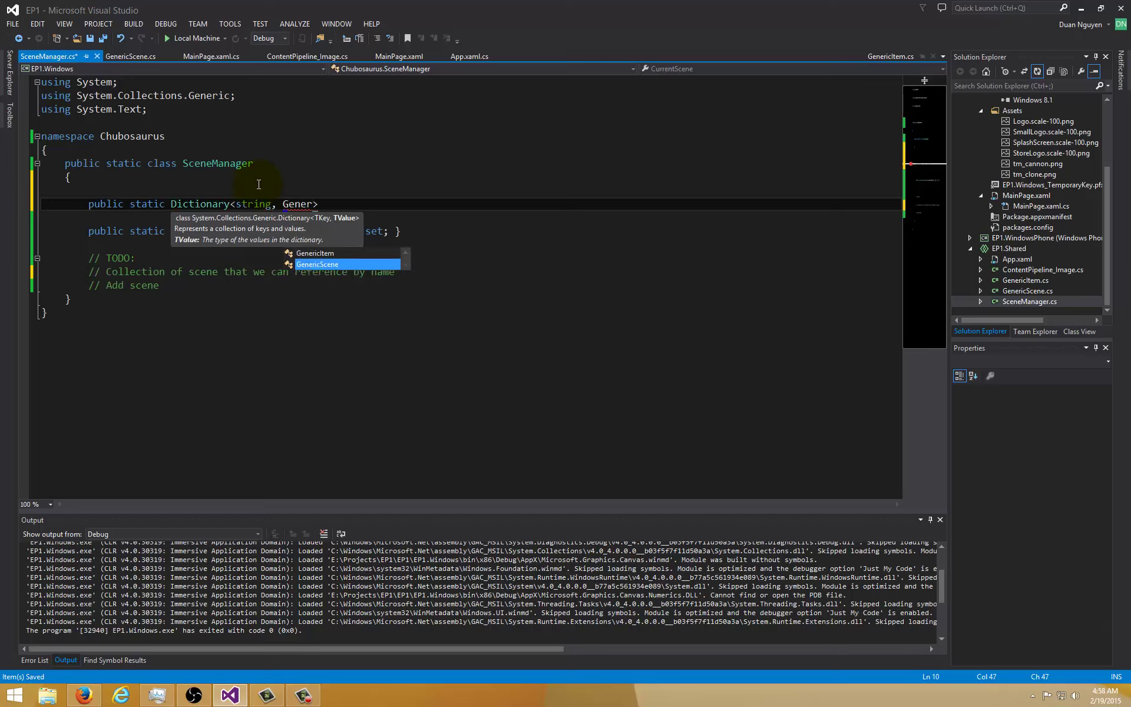
Step: Declare public static Dictionary<string, GenericScene> SceneDictionary = new Dictionary<string, GenericScene>() and save
{"action": "key", "text": "Tab"}
{"action": "type", "text": ">"}
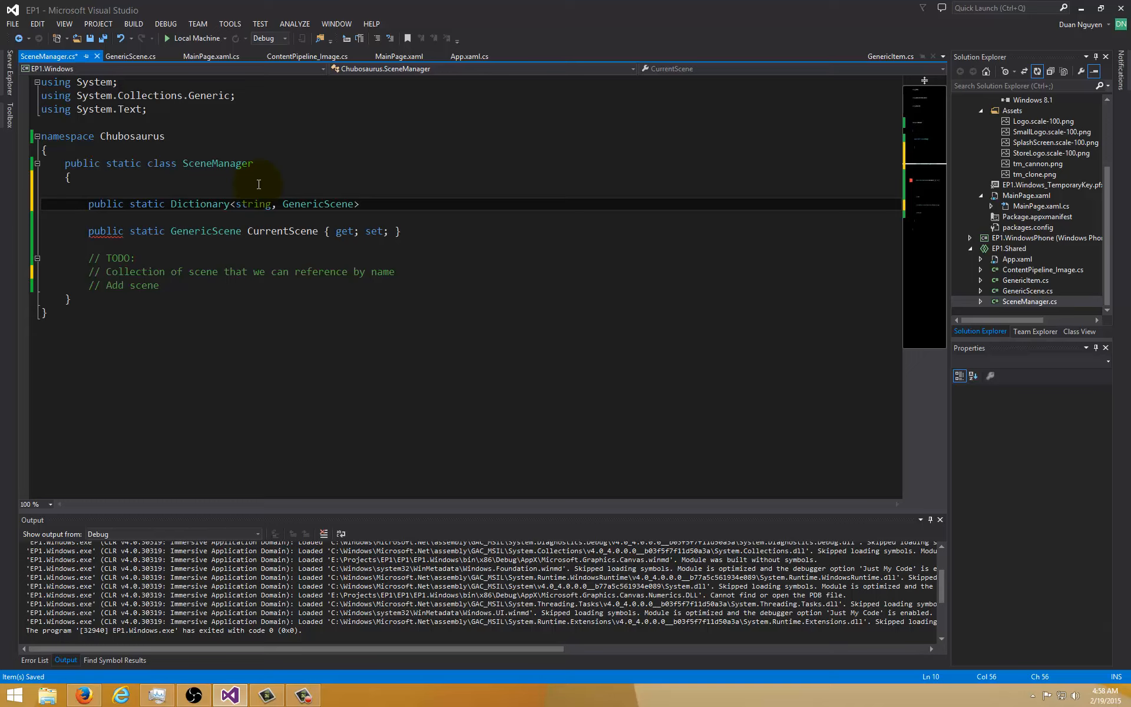
{"action": "type", "text": "SceneDictioanr"}
{"action": "key", "text": "BackSpace"}
{"action": "key", "text": "BackSpace"}
{"action": "key", "text": "BackSpace"}
{"action": "type", "text": "nary = new"}
{"action": "key", "text": "Tab"}
{"action": "type", "text": "();"}
{"action": "key", "text": "ctrl+s"}
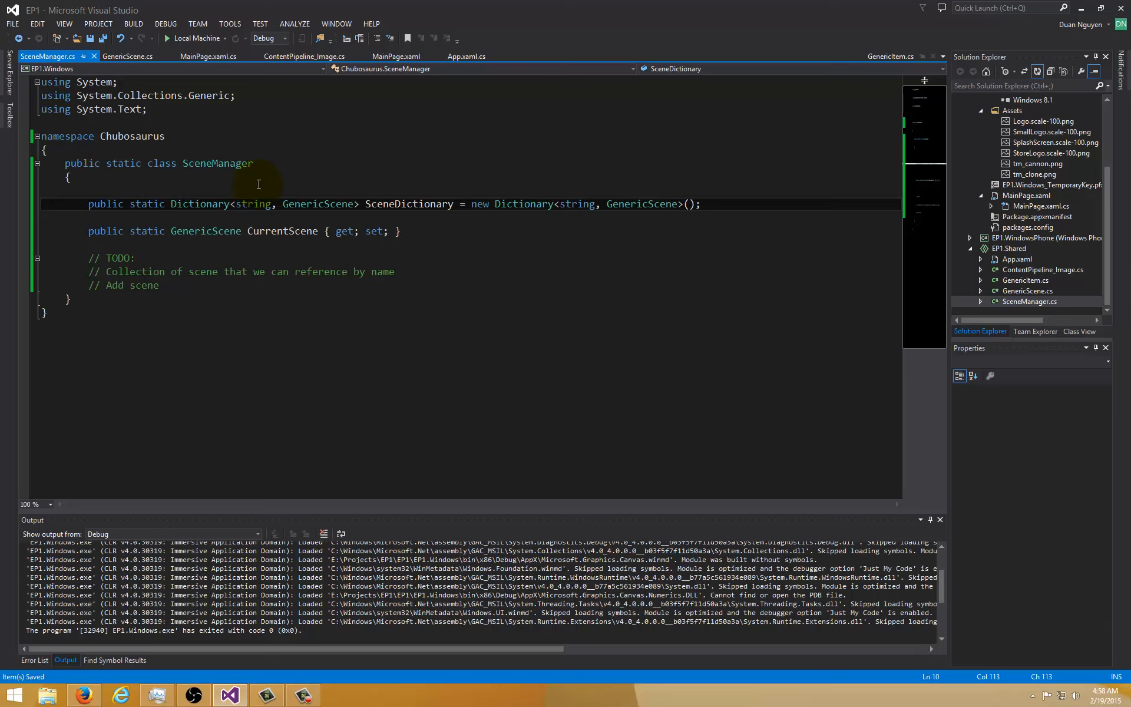
Step: Delete the blank line and the 'Collection of scene' comment, then open space below the dictionary for a method
{"action": "key", "text": "Up"}
{"action": "key", "text": "shift+Delete"}
{"action": "key", "text": "Down"}
{"action": "key", "text": "Down"}
{"action": "key", "text": "Down"}
{"action": "key", "text": "Down"}
{"action": "key", "text": "Down"}
{"action": "key", "text": "shift+Delete"}
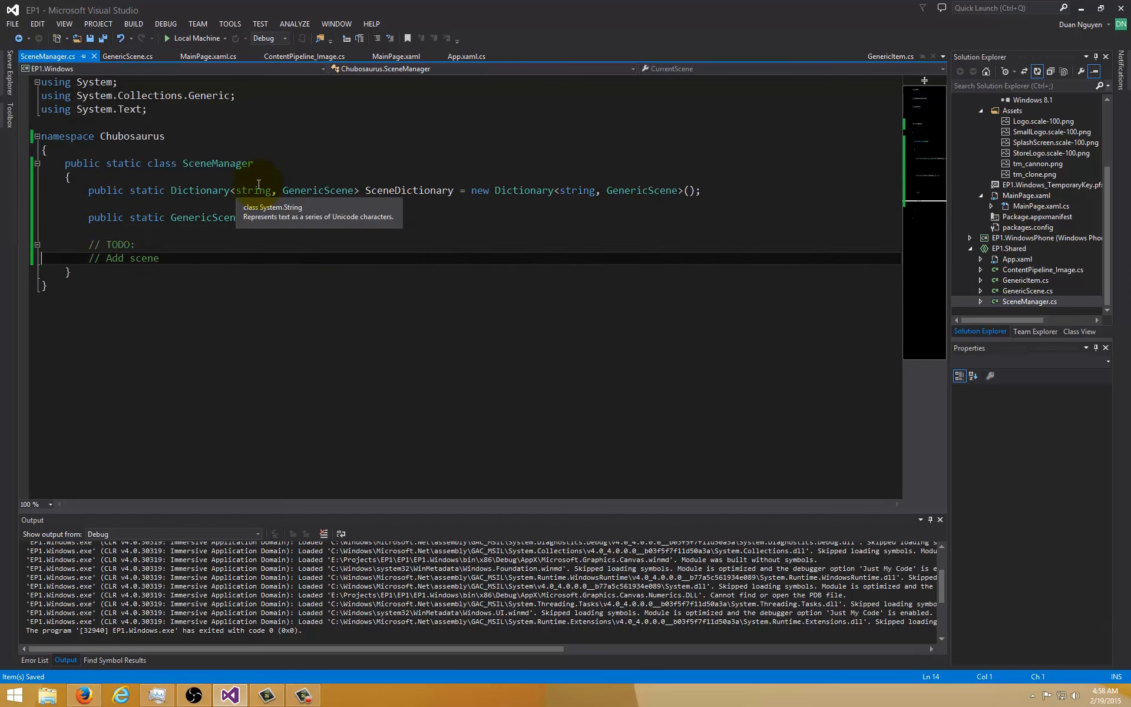
{"action": "key", "text": "Up"}
{"action": "key", "text": "Up"}
{"action": "key", "text": "Up"}
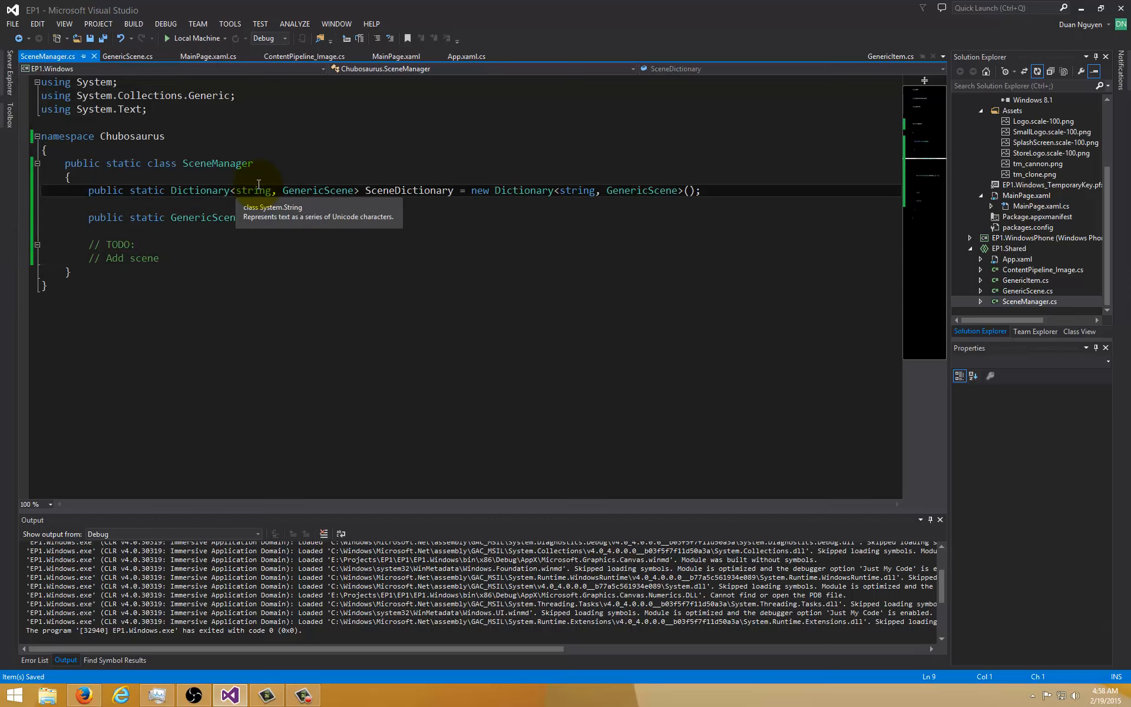
{"action": "key", "text": "Up"}
{"action": "key", "text": "Return"}
{"action": "key", "text": "Return"}
{"action": "key", "text": "Up"}
{"action": "key", "text": "Tab"}
{"action": "key", "text": "Tab"}
{"action": "key", "text": "Return"}
{"action": "key", "text": "Up"}
{"action": "type", "text": "public static bool "}
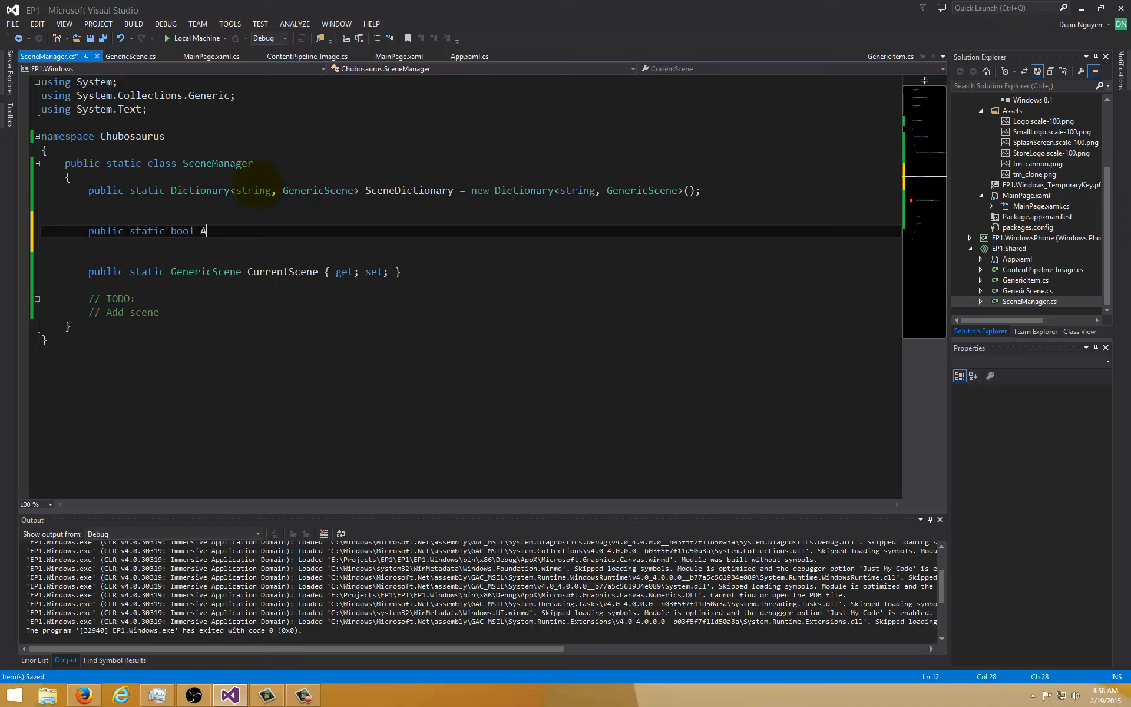
{"action": "type", "text": "AddScene()"}
{"action": "type", "text": "S"}
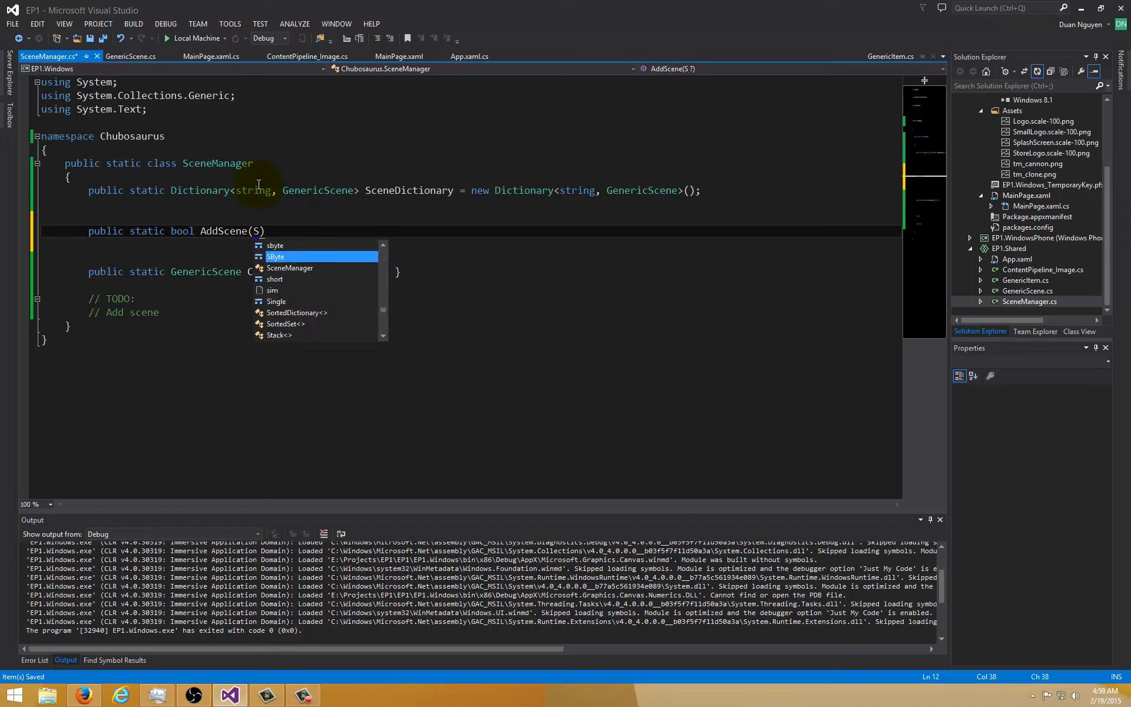
Step: Write static AddScene(GenericScene gs) calling SceneDictionary.Add(gs.Name, gs), save, and add a blank line in its body
{"action": "key", "text": "BackSpace"}
{"action": "type", "text": "Ge"}
{"action": "key", "text": "Tab"}
{"action": "type", "text": "gs)"}
{"action": "key", "text": "Return"}
{"action": "type", "text": "{"}
{"action": "key", "text": "Return"}
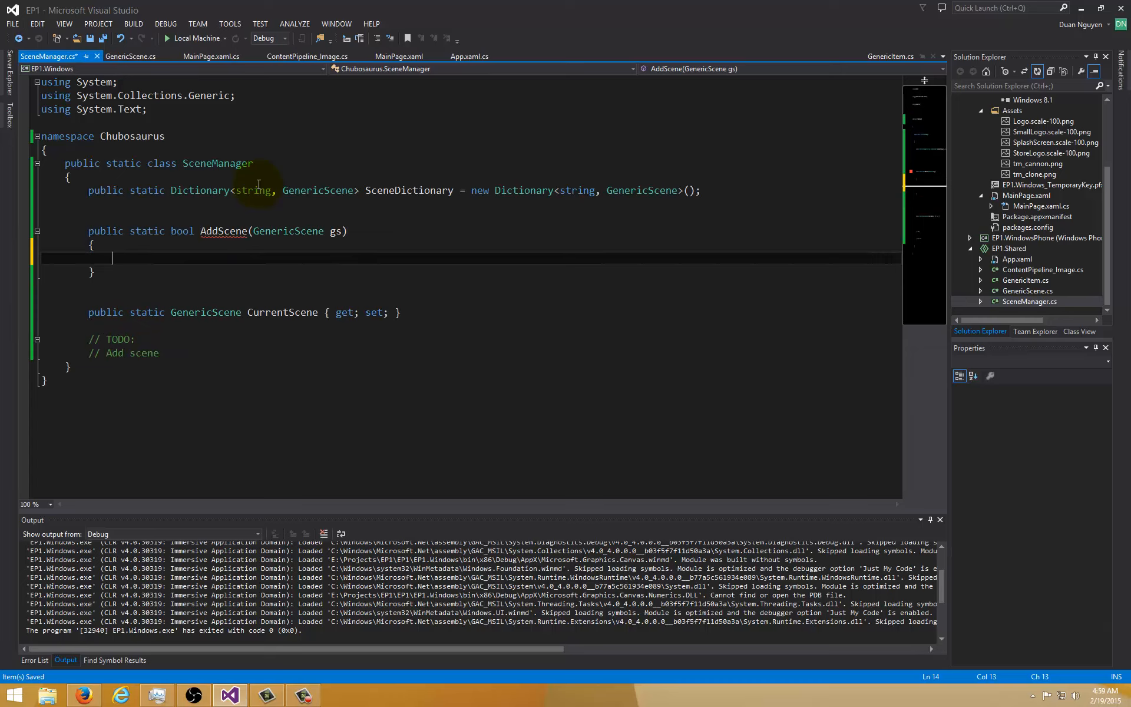
{"action": "type", "text": "Scene"}
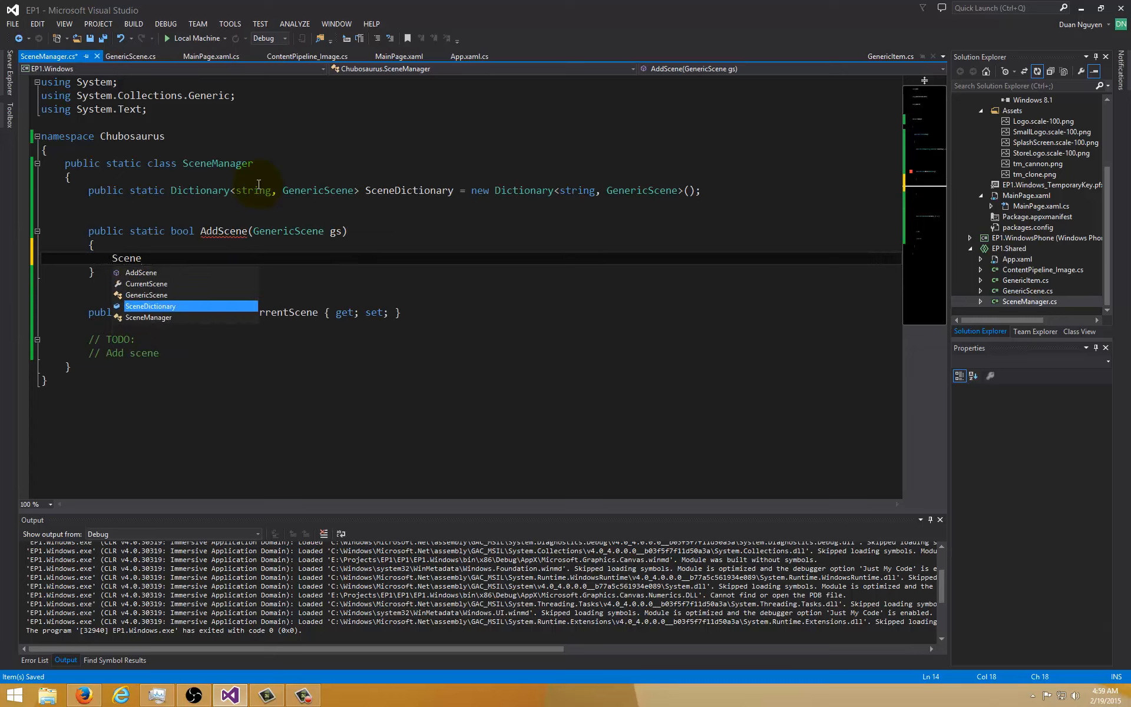
{"action": "key", "text": "space"}
{"action": "key", "text": "Up"}
{"action": "key", "text": "Up"}
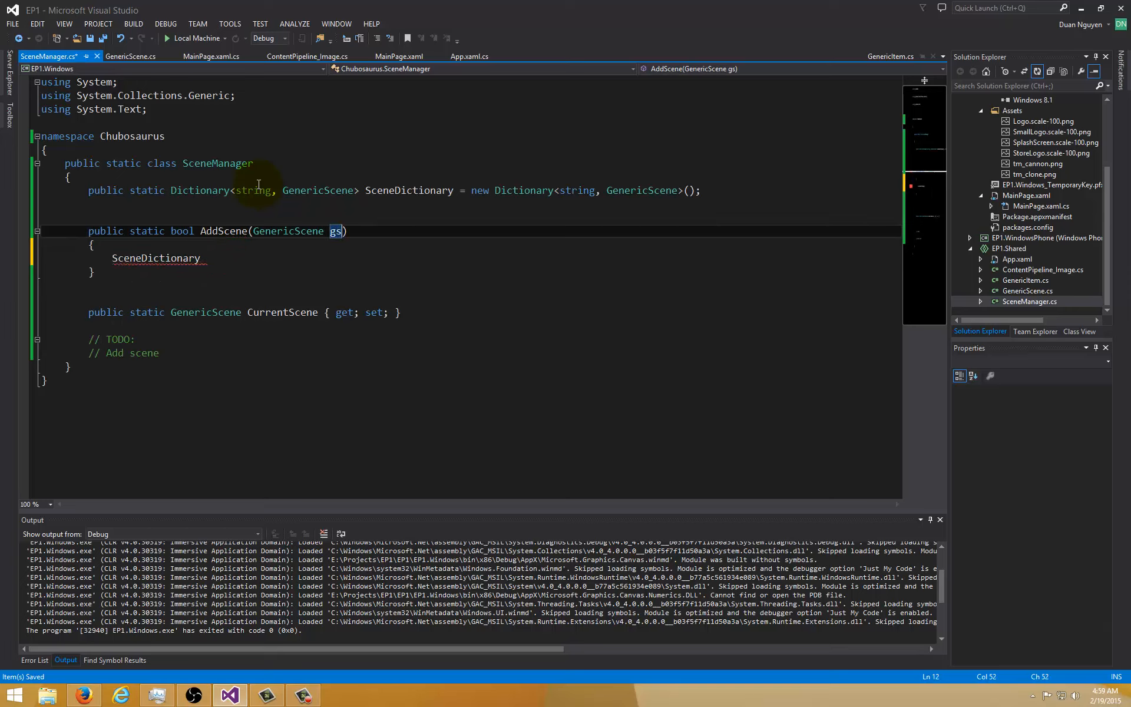
{"action": "key", "text": "Down"}
{"action": "key", "text": "Down"}
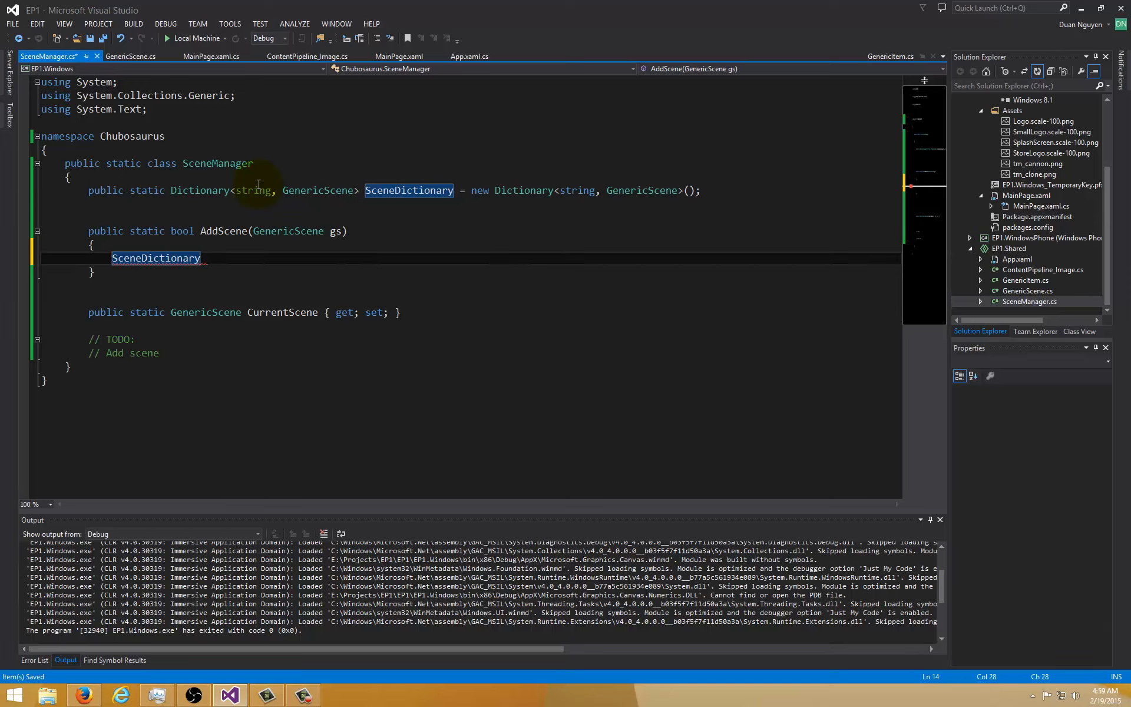
{"action": "key", "text": "Up"}
{"action": "key", "text": "Up"}
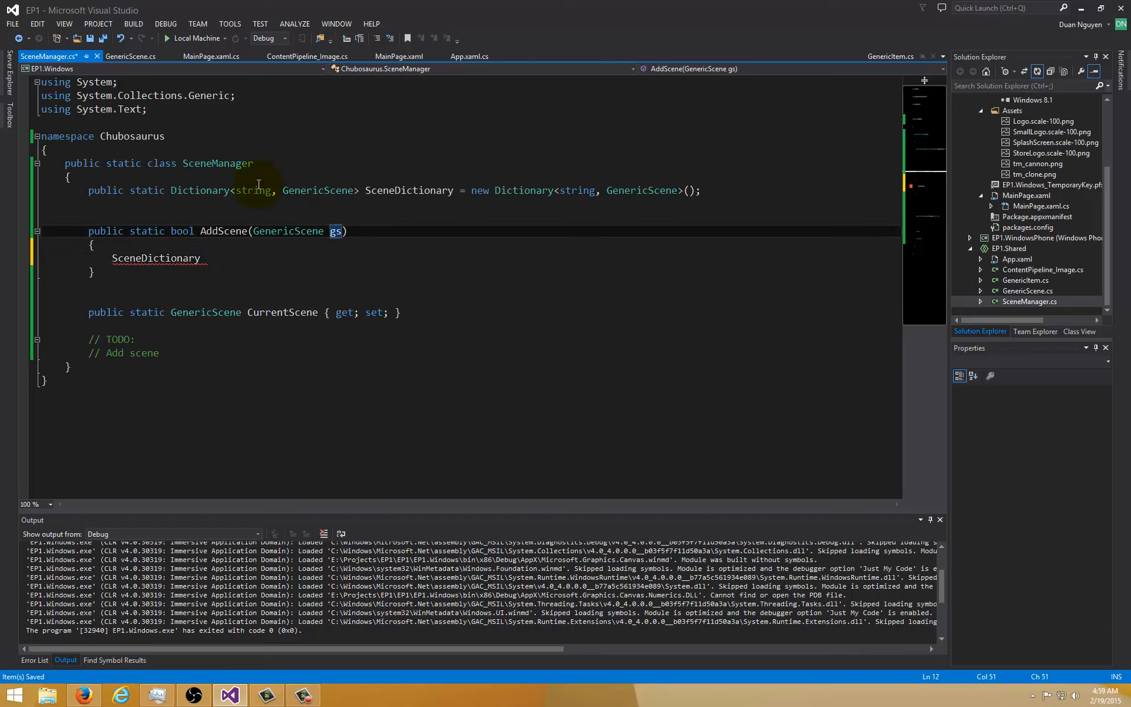
{"action": "key", "text": "Down"}
{"action": "key", "text": "Down"}
{"action": "type", "text": ".Add(gs."}
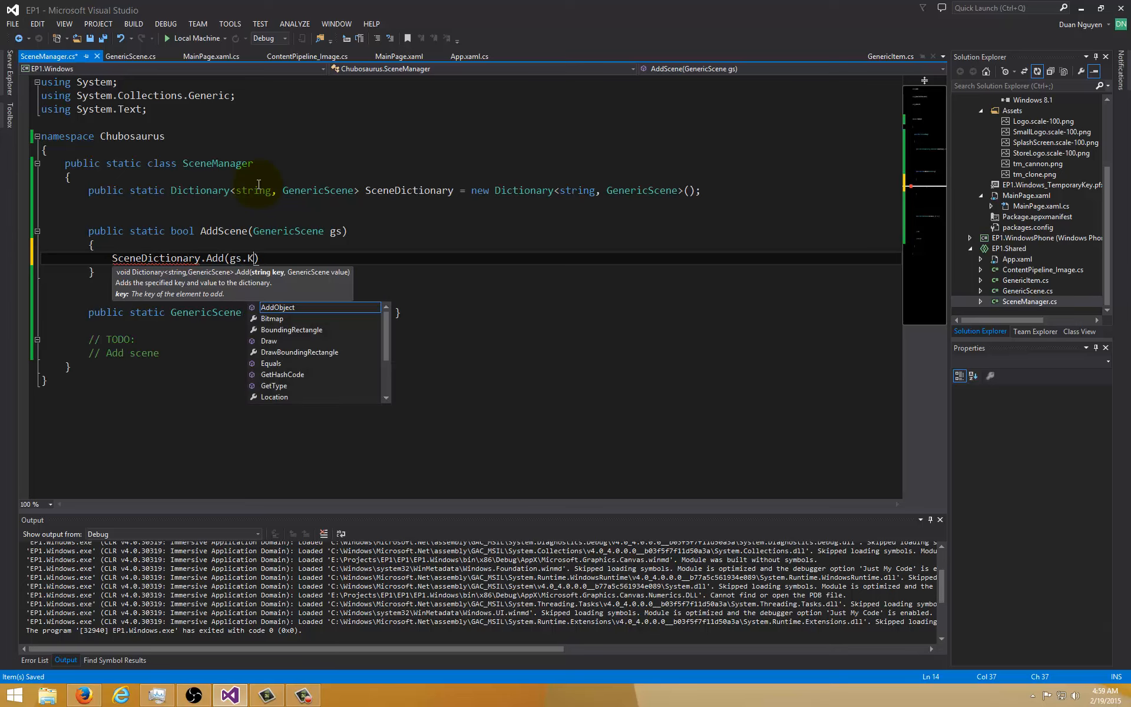
{"action": "type", "text": "Name"}
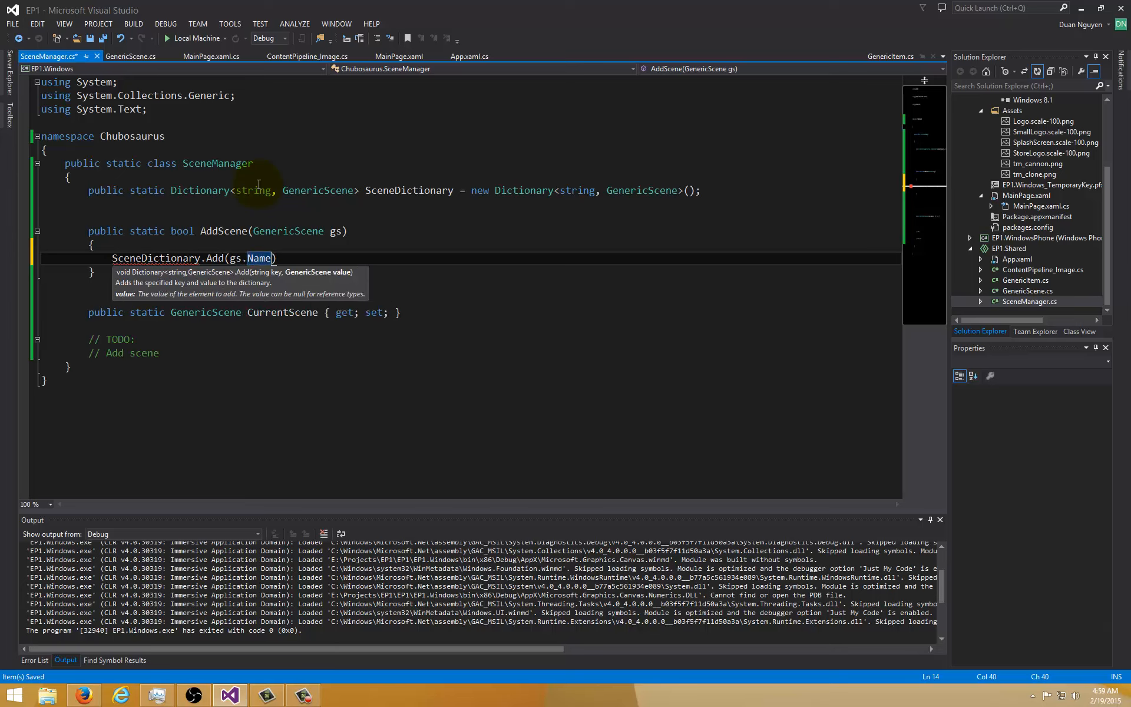
{"action": "type", "text": ", gs);"}
{"action": "key", "text": "ctrl+s"}
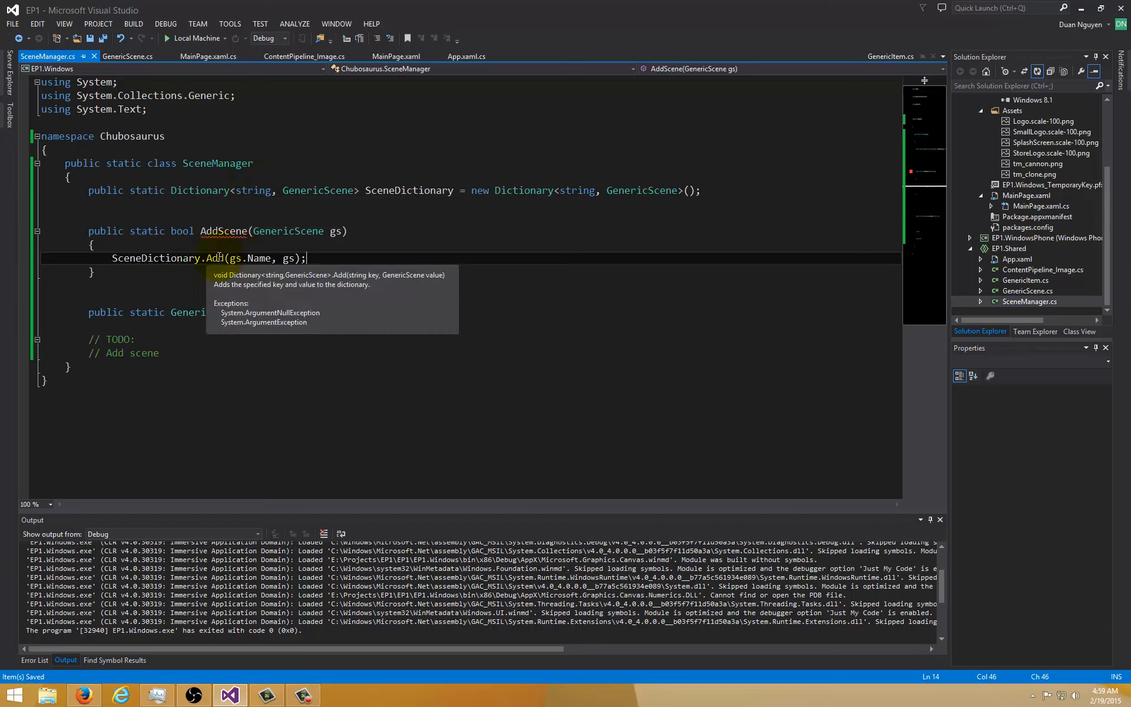
{"action": "left_click", "coordinate": [126, 245]}
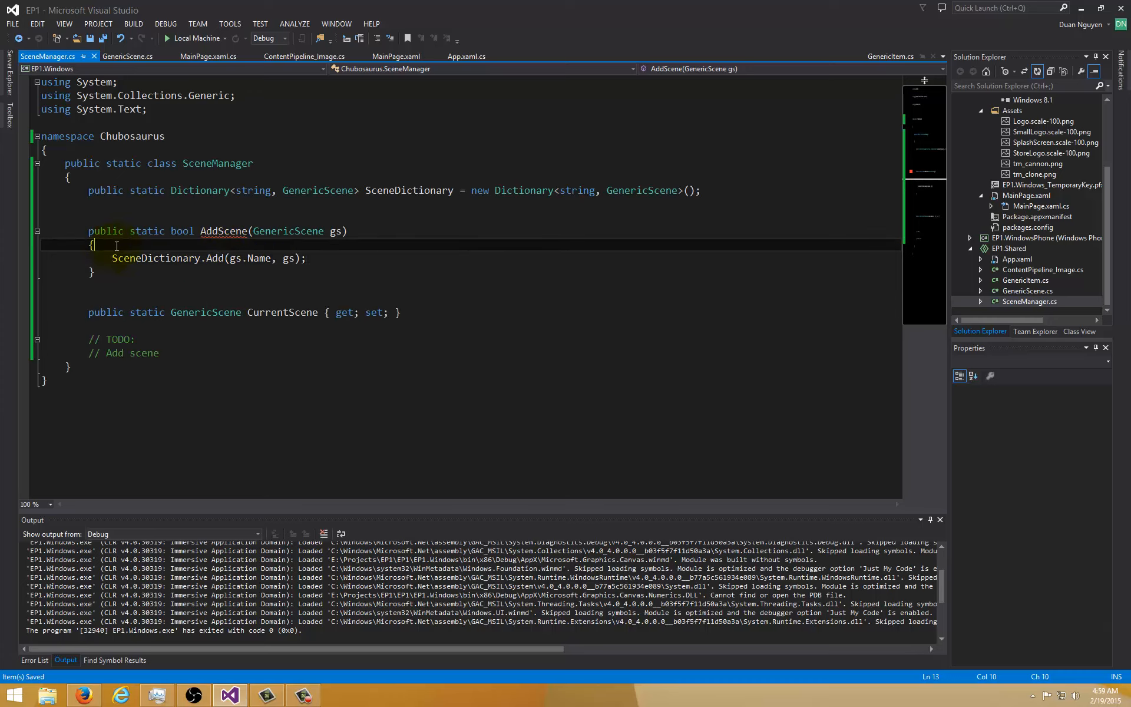
{"action": "key", "text": "Return"}
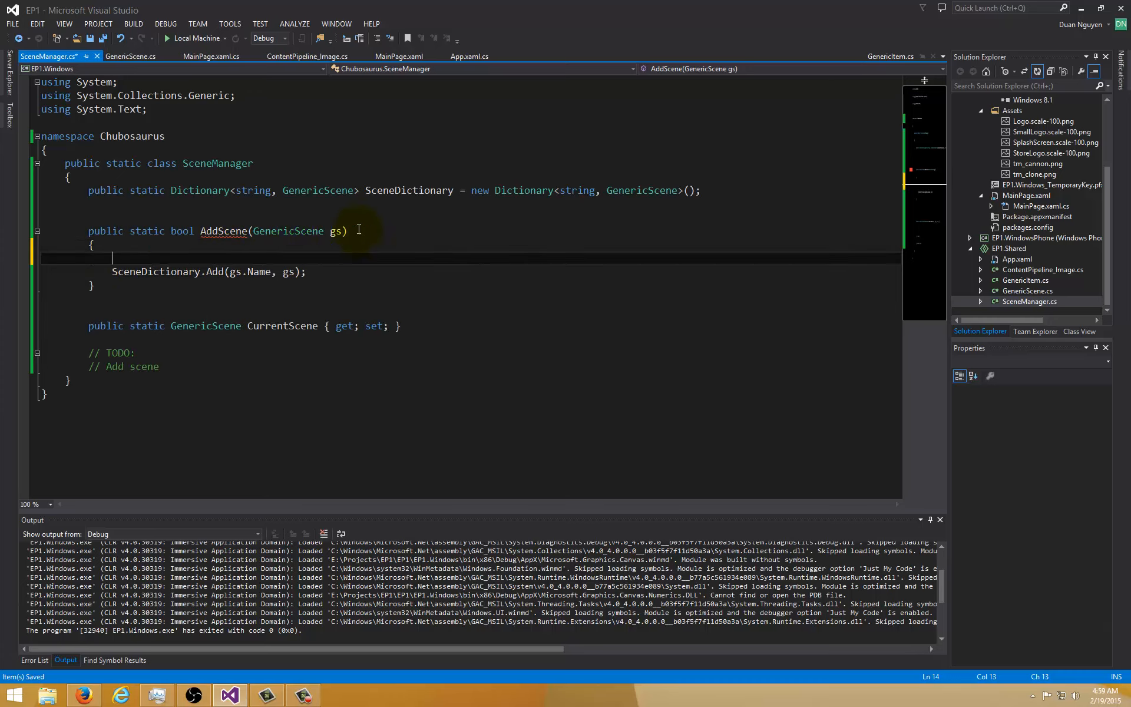
Step: Copy AddObject's before-and-after count block from GenericScene.cs and paste it into AddScene
{"action": "left_click", "coordinate": [130, 57]}
{"action": "scroll", "coordinate": [278, 291], "scroll_direction": "down", "scroll_amount": 2}
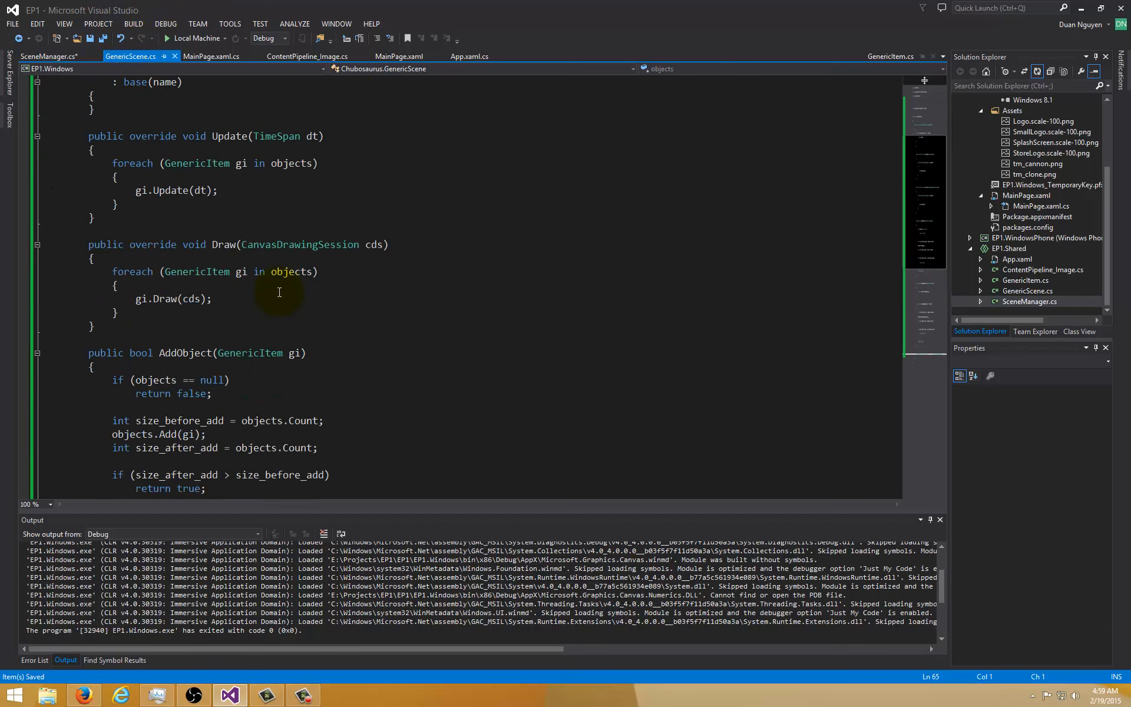
{"action": "scroll", "coordinate": [278, 292], "scroll_direction": "down", "scroll_amount": 3}
{"action": "left_click", "coordinate": [298, 299]}
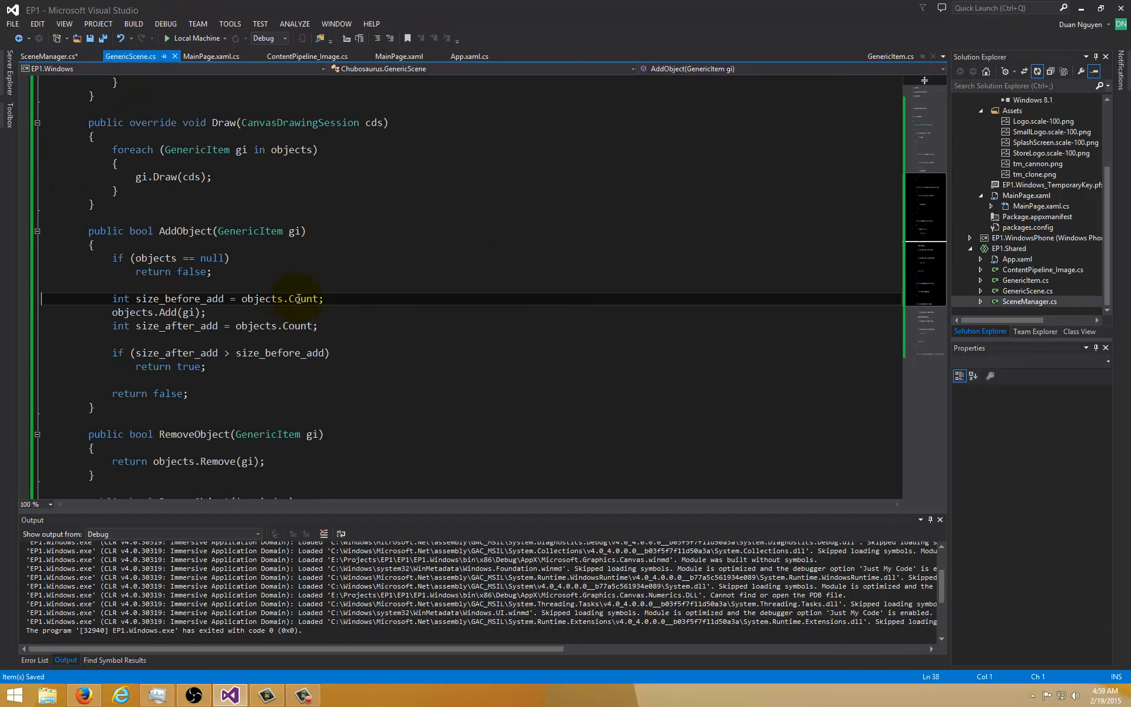
{"action": "key", "text": "shift+Down"}
{"action": "key", "text": "shift+Down"}
{"action": "key", "text": "shift+Down"}
{"action": "key", "text": "shift+Down"}
{"action": "key", "text": "shift+Down"}
{"action": "key", "text": "shift+Down"}
{"action": "key", "text": "shift+Down"}
{"action": "key", "text": "shift+Down"}
{"action": "key", "text": "ctrl+c"}
{"action": "left_click", "coordinate": [48, 56]}
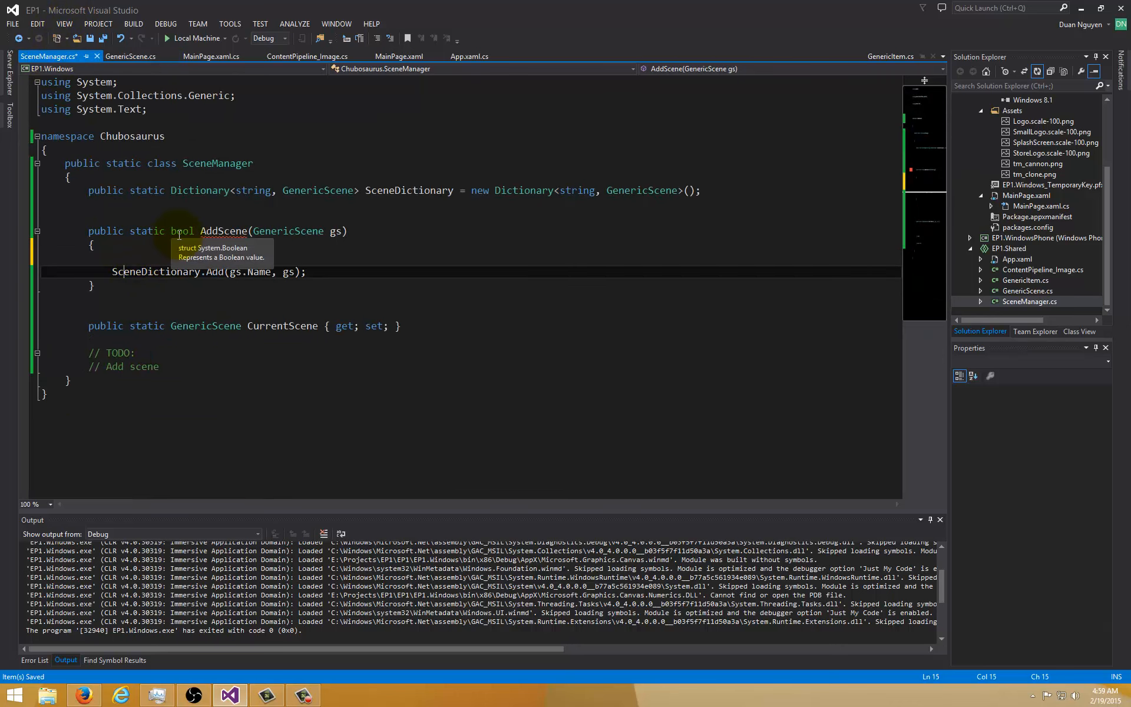
{"action": "key", "text": "Return"}
{"action": "key", "text": "ctrl+v"}
{"action": "key", "text": "Return"}
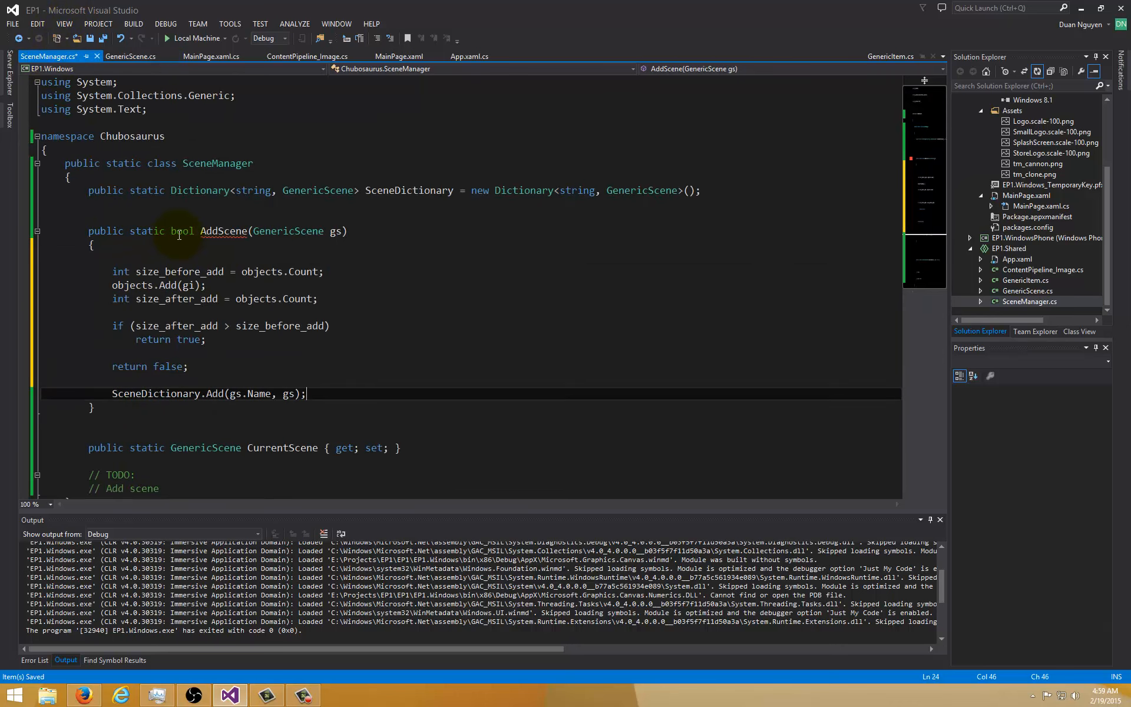
Step: Move the SceneDictionary.Add(gs.Name, gs) call into the place of objects.Add(gi) and remove leftover blank lines
{"action": "key", "text": "shift+Home"}
{"action": "key", "text": "Delete"}
{"action": "key", "text": "Up"}
{"action": "key", "text": "Up"}
{"action": "key", "text": "Up"}
{"action": "key", "text": "Up"}
{"action": "key", "text": "Up"}
{"action": "key", "text": "Up"}
{"action": "key", "text": "Up"}
{"action": "key", "text": "Up"}
{"action": "key", "text": "shift+Home"}
{"action": "key", "text": "ctrl+v"}
{"action": "key", "text": "Up"}
{"action": "key", "text": "Up"}
{"action": "key", "text": "BackSpace"}
{"action": "key", "text": "ctrl+s"}
{"action": "key", "text": "Down"}
{"action": "key", "text": "Down"}
{"action": "key", "text": "Down"}
{"action": "key", "text": "Down"}
{"action": "key", "text": "Down"}
{"action": "key", "text": "Down"}
{"action": "key", "text": "shift+Down"}
{"action": "key", "text": "Delete"}
{"action": "key", "text": "Delete"}
{"action": "key", "text": "Up"}
{"action": "key", "text": "Up"}
{"action": "key", "text": "Up"}
{"action": "key", "text": "Up"}
{"action": "key", "text": "Up"}
{"action": "key", "text": "Up"}
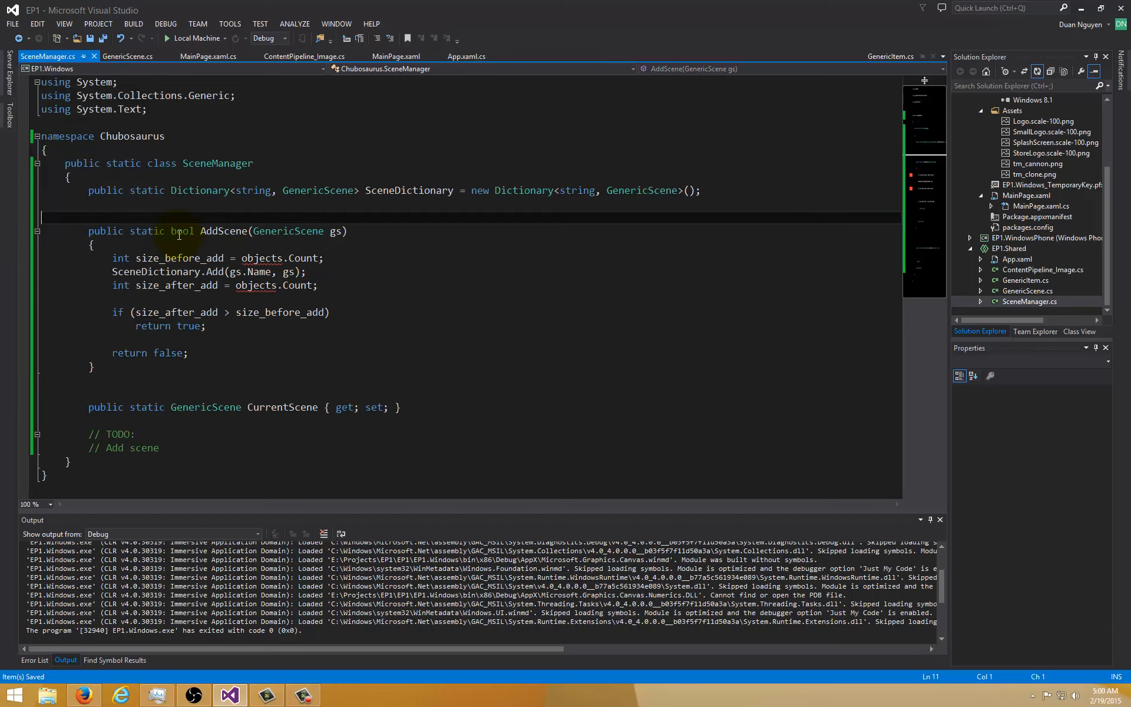
Step: Replace objects with SceneDictionary on the size_before_add and size_after_add lines and save
{"action": "key", "text": "BackSpace"}
{"action": "left_click", "coordinate": [244, 176]}
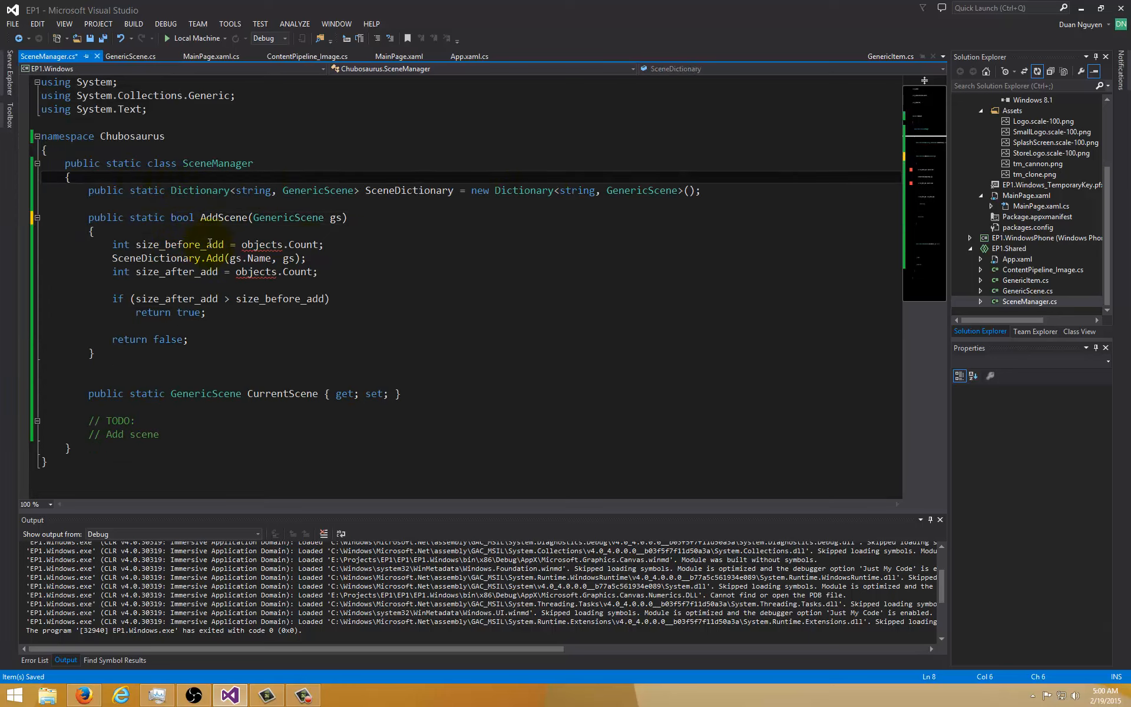
{"action": "left_click", "coordinate": [477, 272]}
{"action": "key", "text": "Up"}
{"action": "key", "text": "Up"}
{"action": "key", "text": "Left"}
{"action": "key", "text": "Left"}
{"action": "key", "text": "Left"}
{"action": "key", "text": "shift+Right"}
{"action": "key", "text": "shift+Right"}
{"action": "key", "text": "shift+Right"}
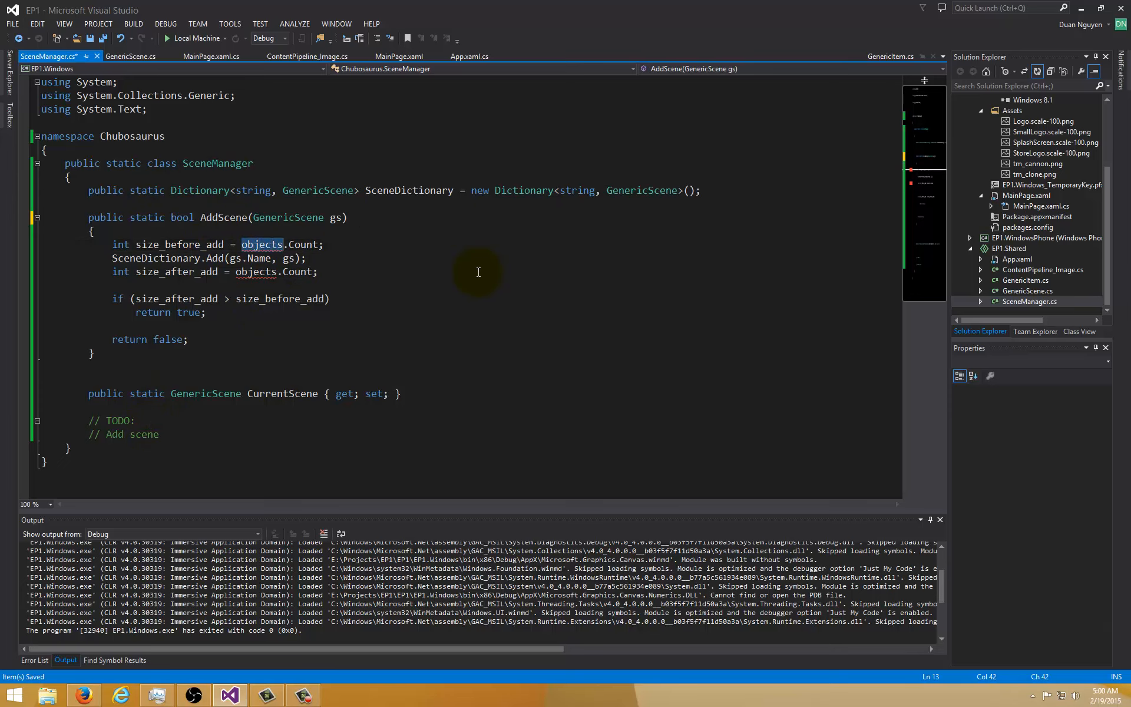
{"action": "type", "text": "SceneDi"}
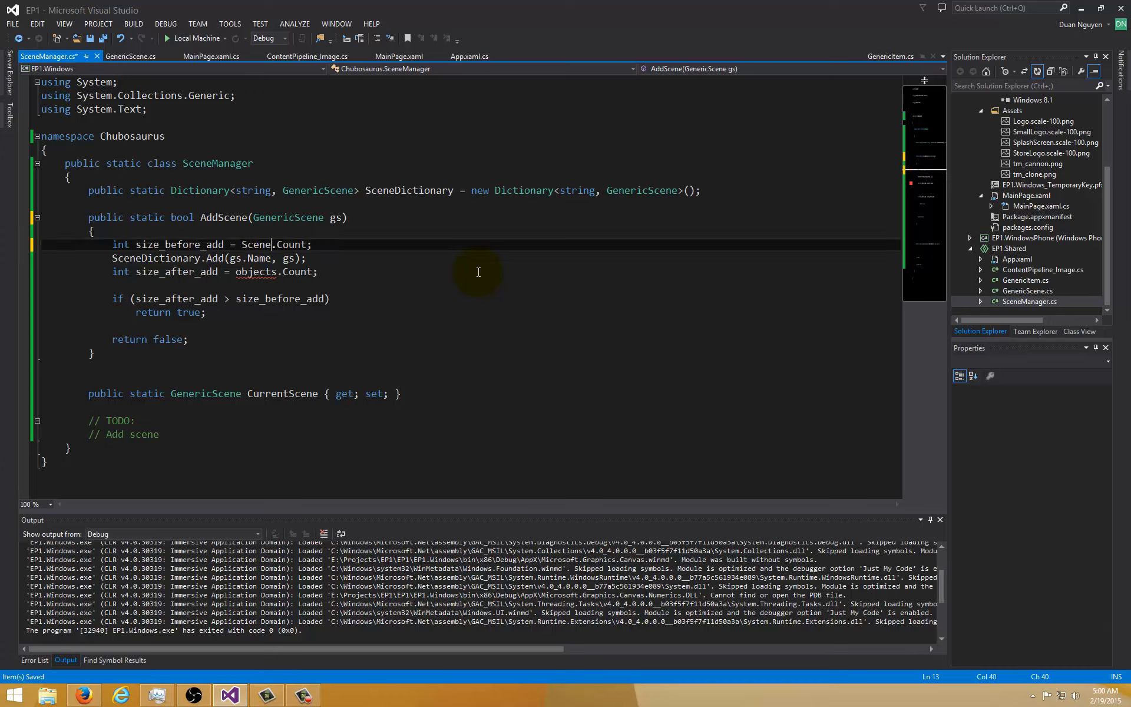
{"action": "type", "text": "ctionary"}
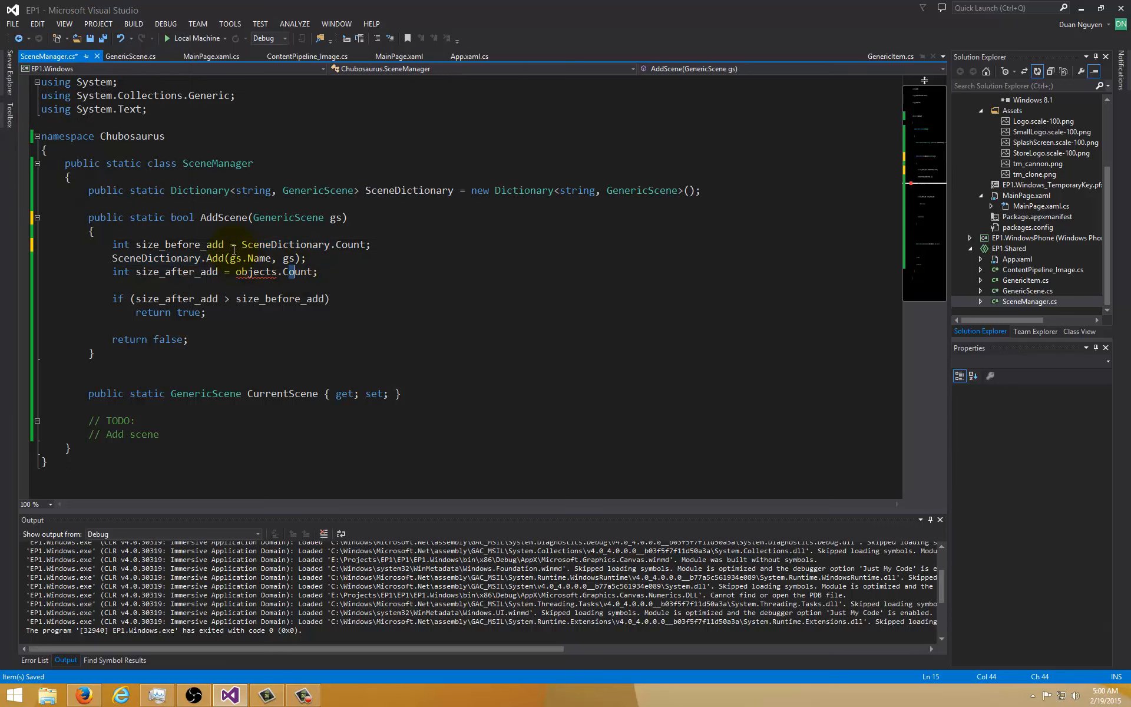
{"action": "double_click", "coordinate": [266, 245]}
{"action": "left_click", "coordinate": [250, 273]}
{"action": "double_click", "coordinate": [256, 272]}
{"action": "key", "text": "ctrl+v"}
{"action": "key", "text": "ctrl+s"}
{"action": "left_click", "coordinate": [223, 285]}
Step: Highlight the SceneDictionary declaration, AddScene method and CurrentScene property while explaining them
{"action": "left_click", "coordinate": [181, 152]}
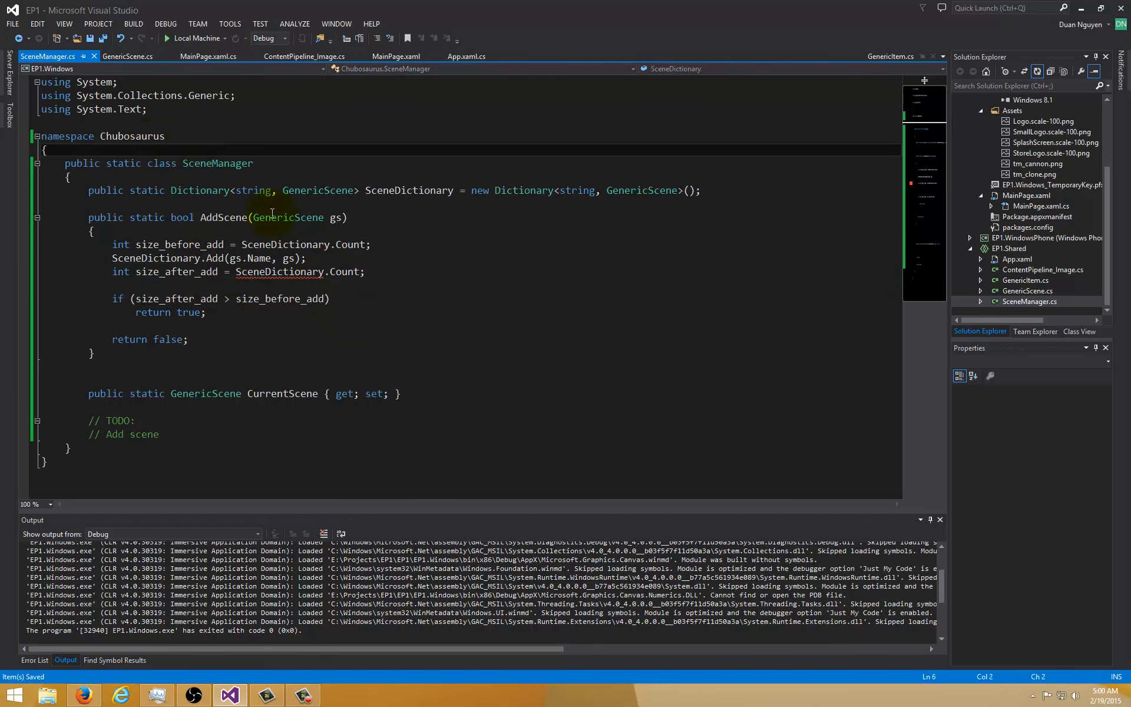
{"action": "left_click_drag", "start_coordinate": [180, 190], "coordinate": [667, 190]}
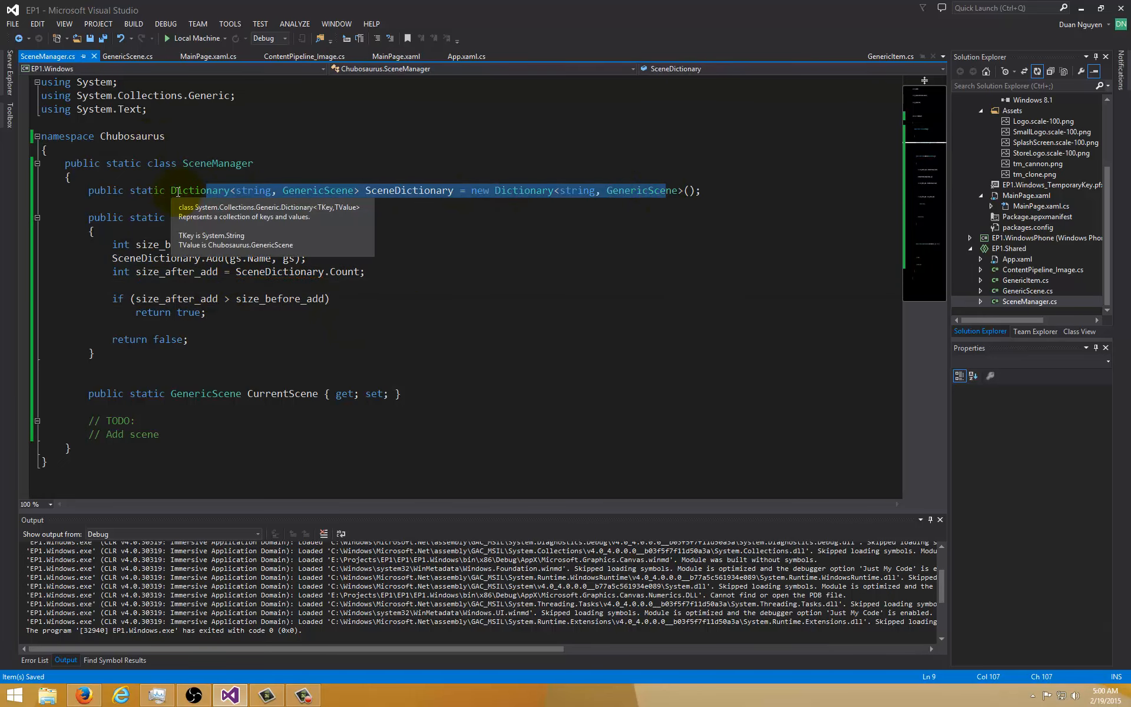
{"action": "left_click", "coordinate": [237, 190]}
{"action": "double_click", "coordinate": [252, 190]}
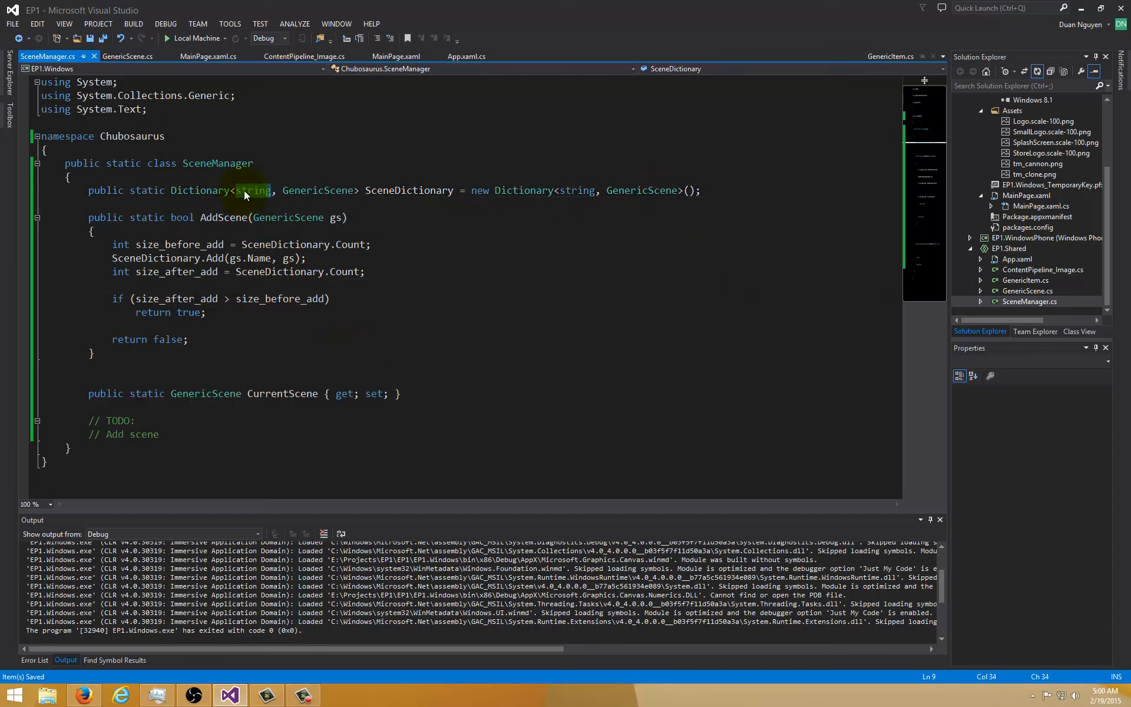
{"action": "left_click", "coordinate": [215, 325]}
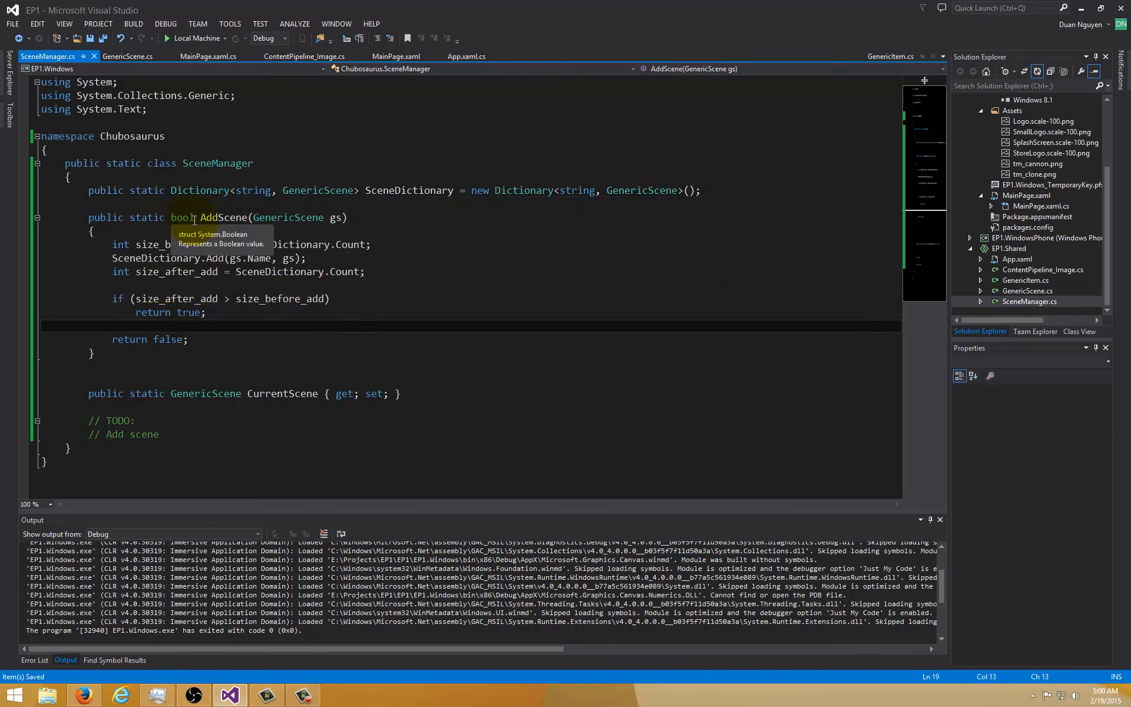
{"action": "left_click", "coordinate": [221, 217]}
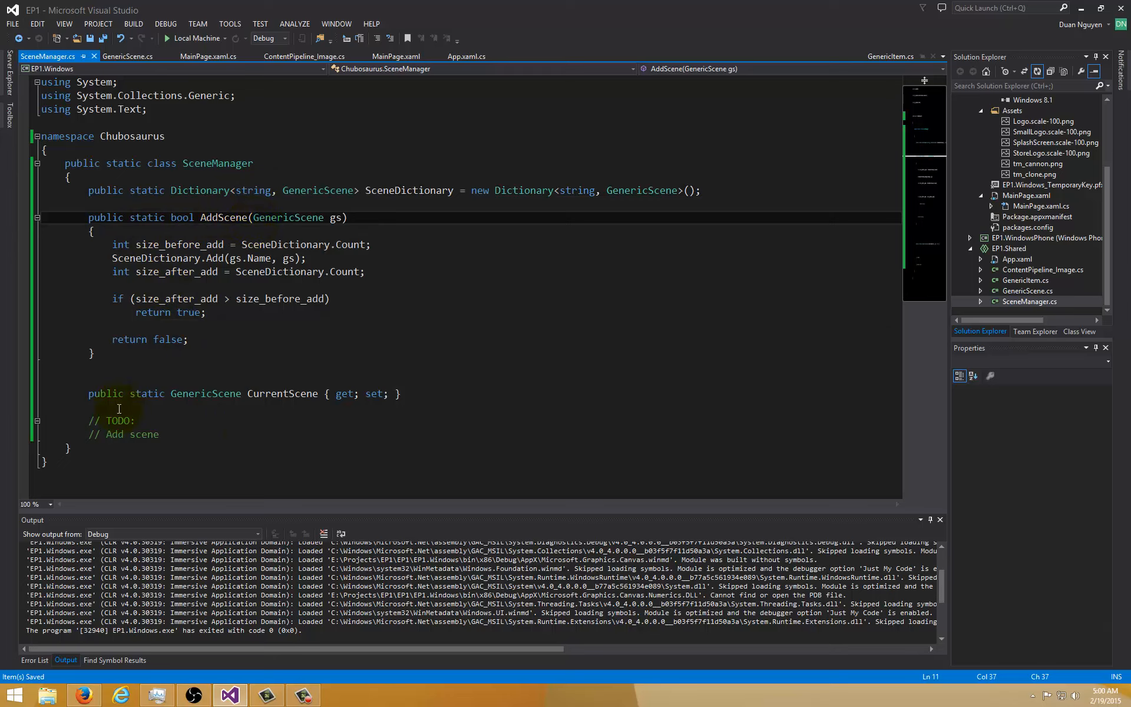
{"action": "left_click", "coordinate": [89, 393]}
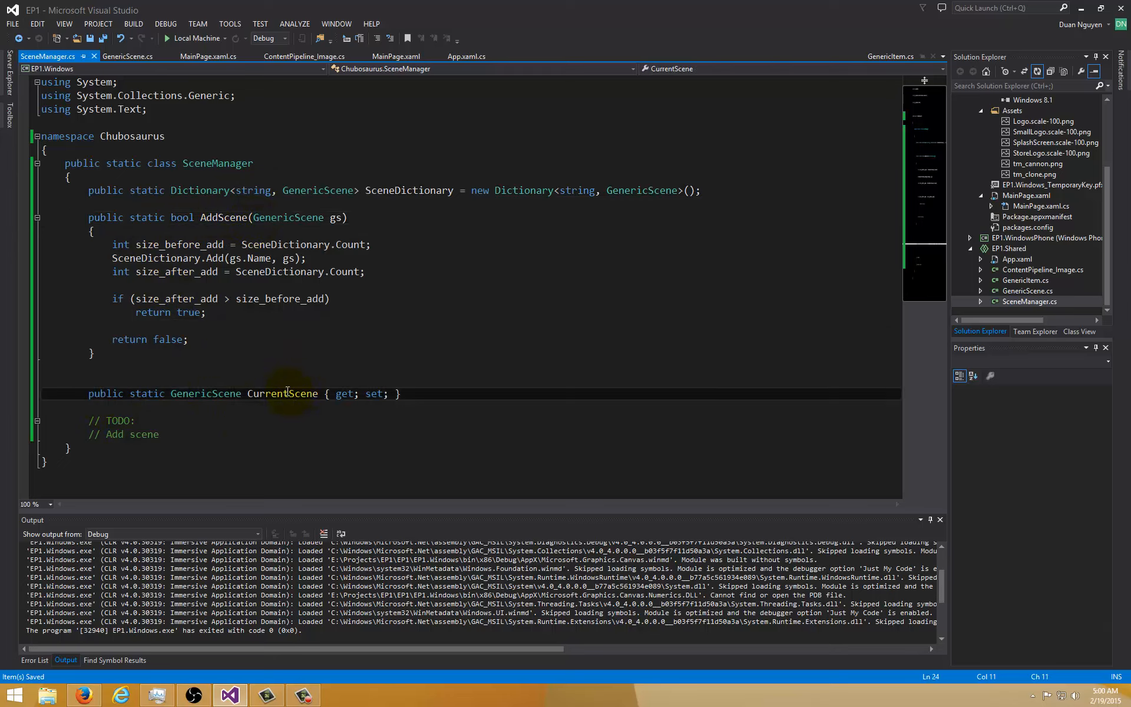
Step: Change the '// Add scene' TODO to '// Remove Scene', save, and remove the blank line above CurrentScene
{"action": "left_click", "coordinate": [148, 421]}
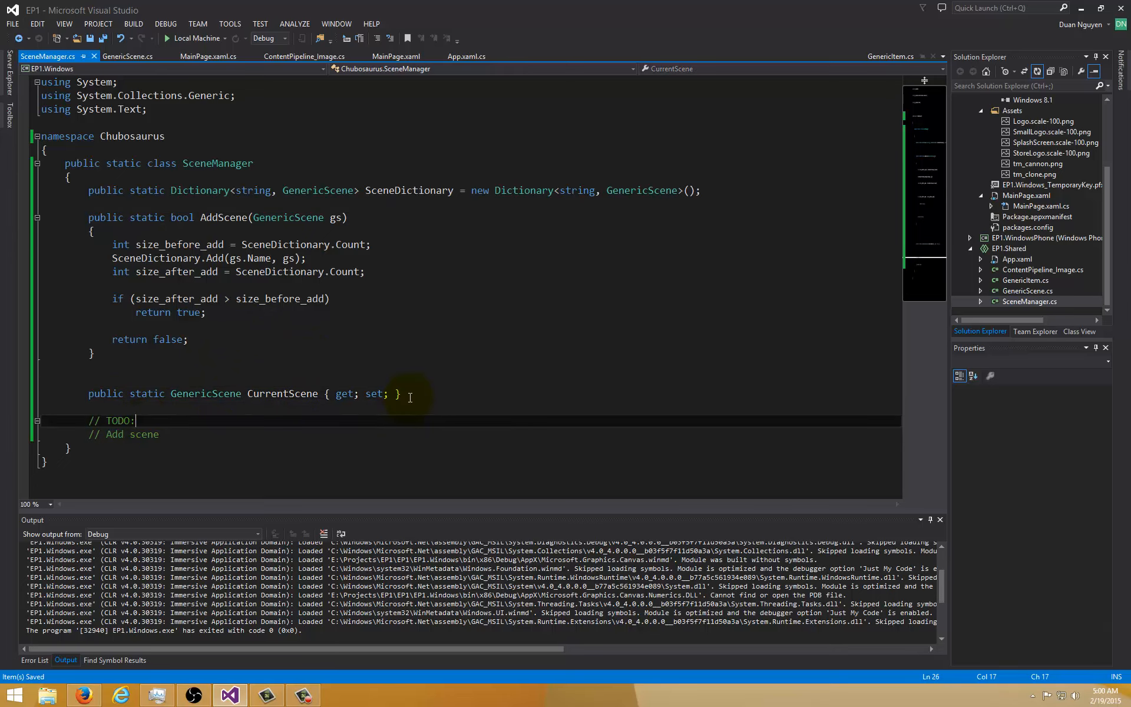
{"action": "key", "text": "Down"}
{"action": "key", "text": "shift+End"}
{"action": "key", "text": "Delete"}
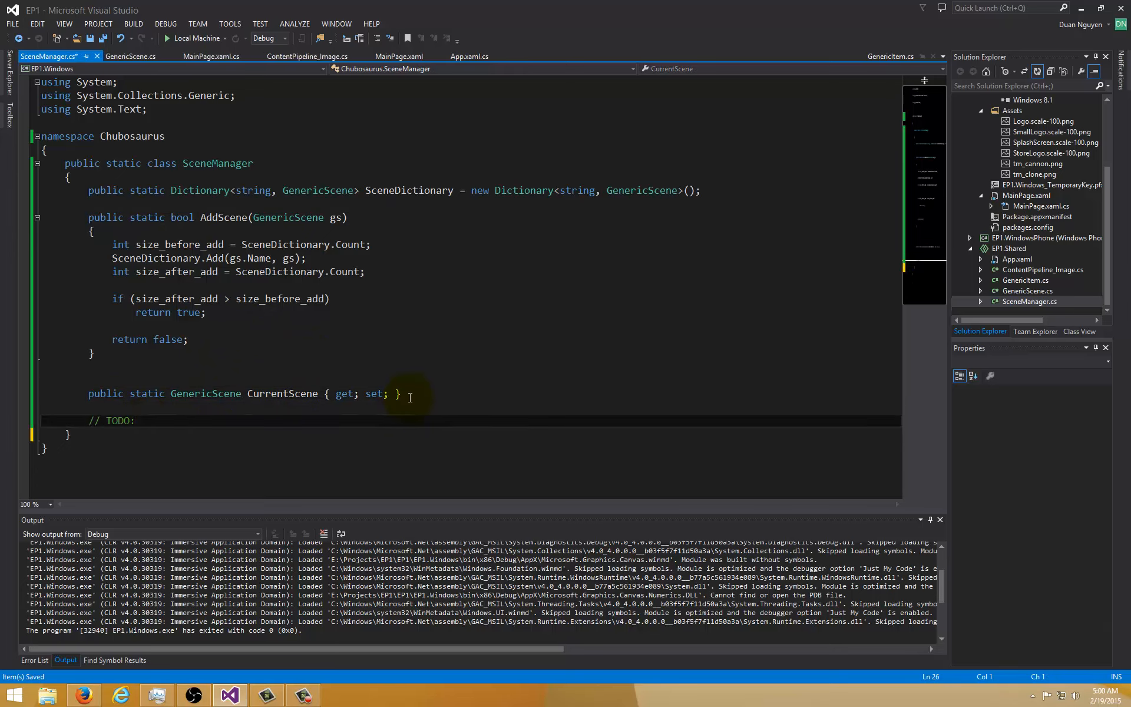
{"action": "key", "text": "Return"}
{"action": "type", "text": "//Remove S"}
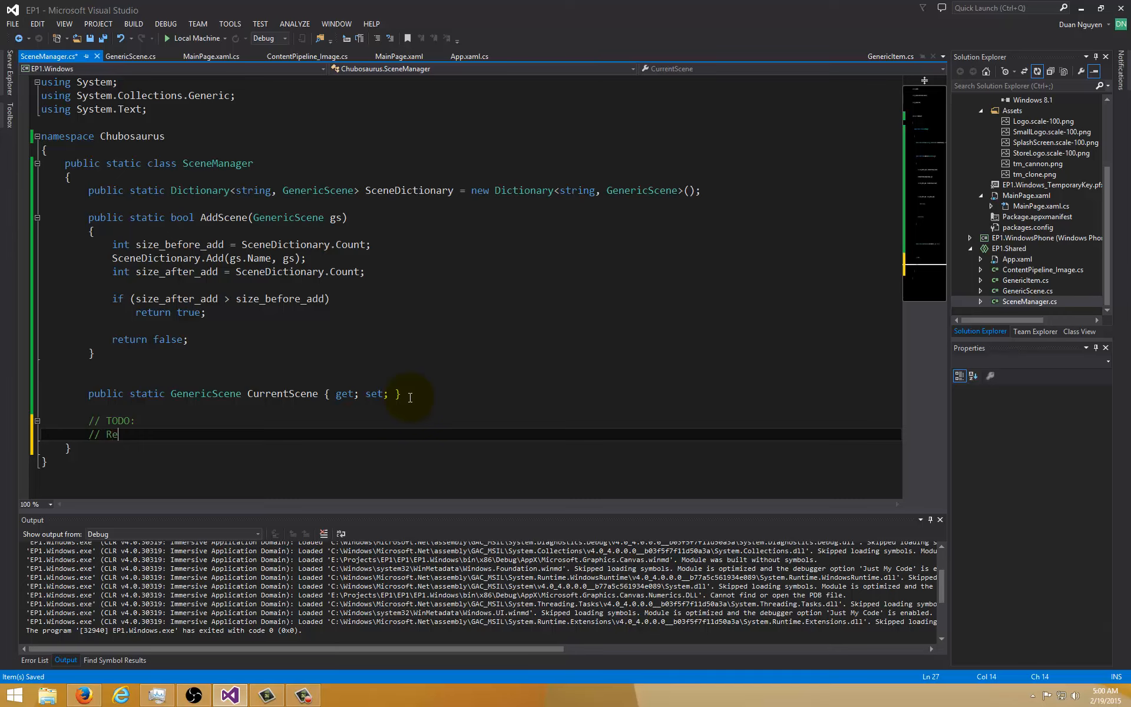
{"action": "type", "text": "cene"}
{"action": "key", "text": "ctrl+s"}
{"action": "key", "text": "Up"}
{"action": "key", "text": "Up"}
{"action": "key", "text": "Up"}
{"action": "key", "text": "Home"}
{"action": "key", "text": "BackSpace"}
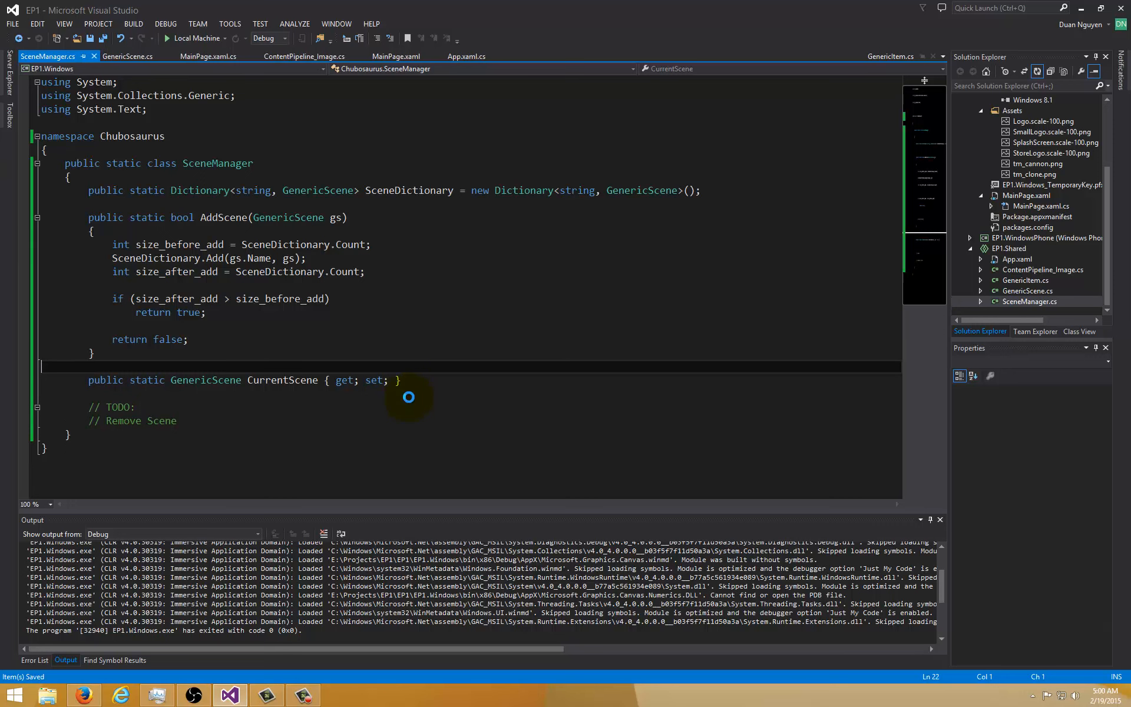
{"action": "key", "text": "Down"}
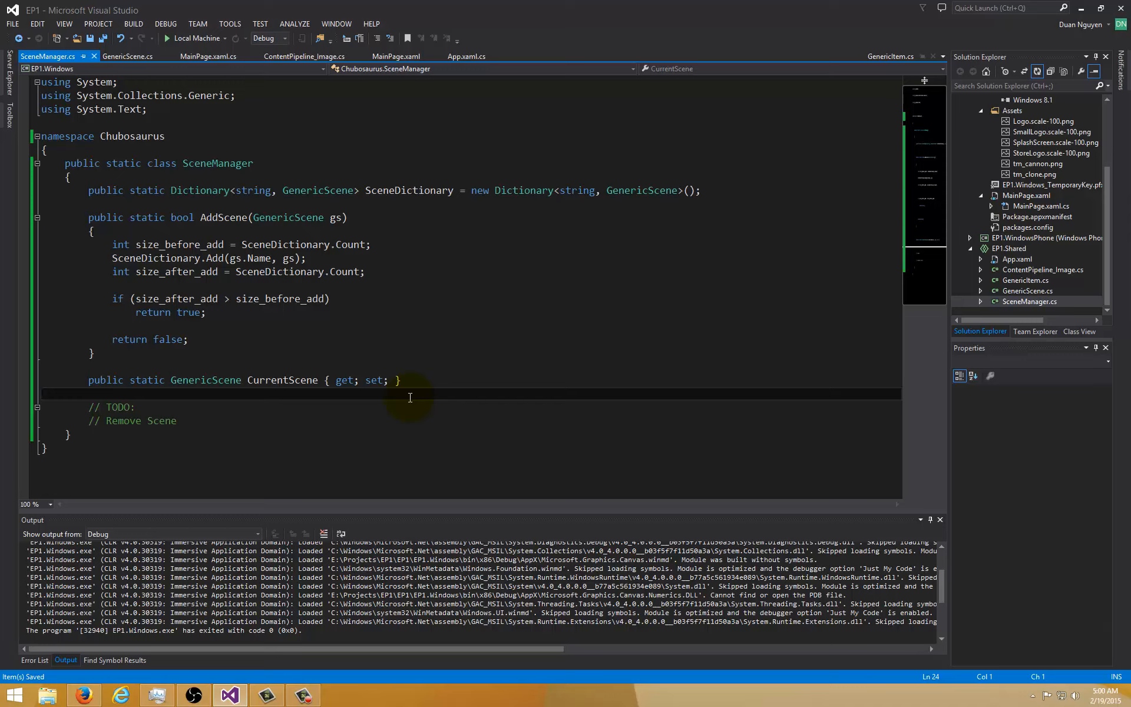
Step: Review the dictionary Add call and add a line above the SceneManager class declaration
{"action": "left_click", "coordinate": [215, 257]}
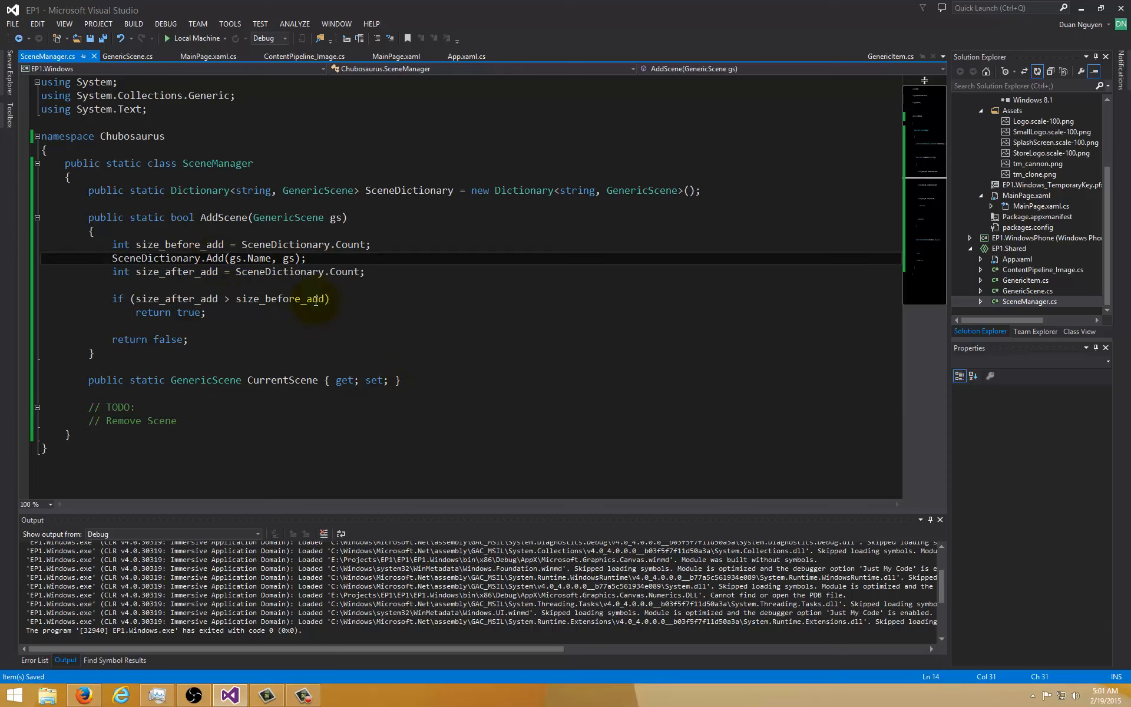
{"action": "double_click", "coordinate": [215, 258]}
{"action": "left_click", "coordinate": [216, 163]}
{"action": "double_click", "coordinate": [216, 163]}
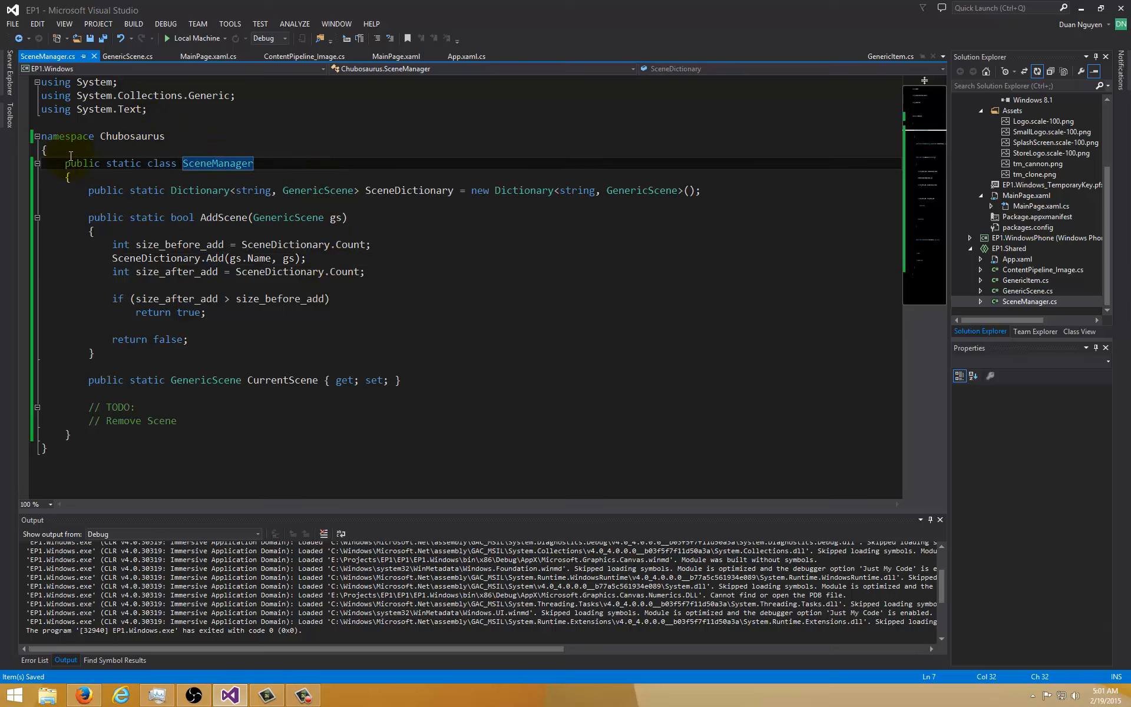
{"action": "left_click", "coordinate": [75, 150]}
{"action": "key", "text": "Return"}
{"action": "type", "text": "//"}
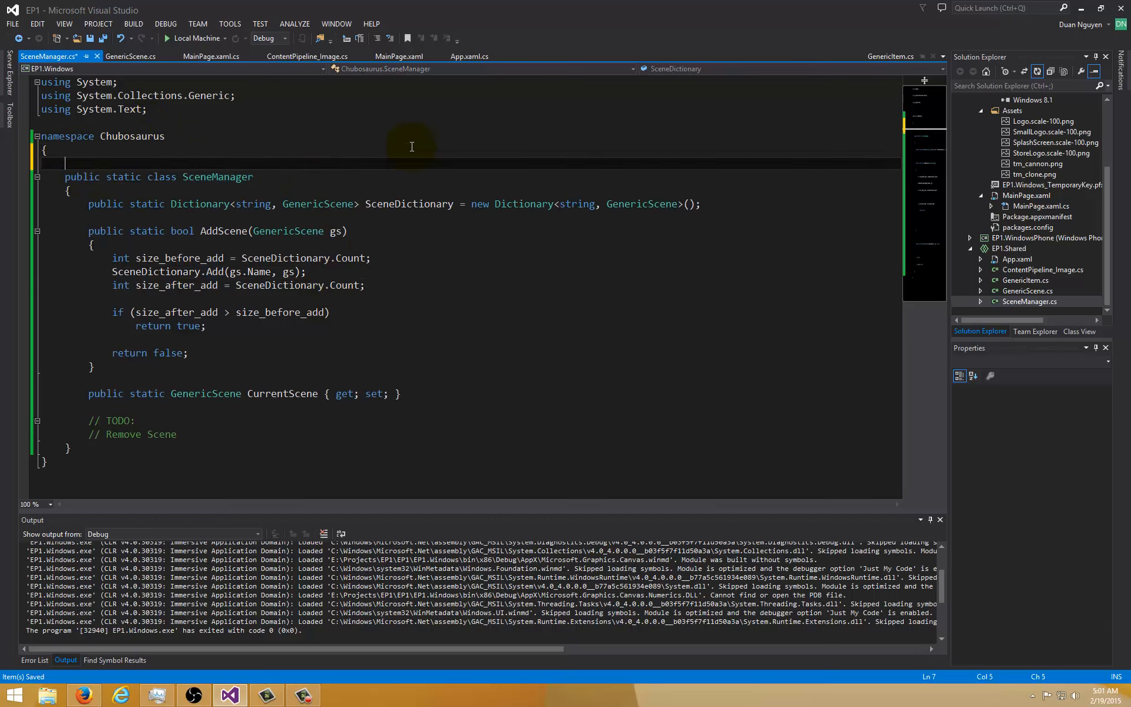
{"action": "type", "text": "/"}
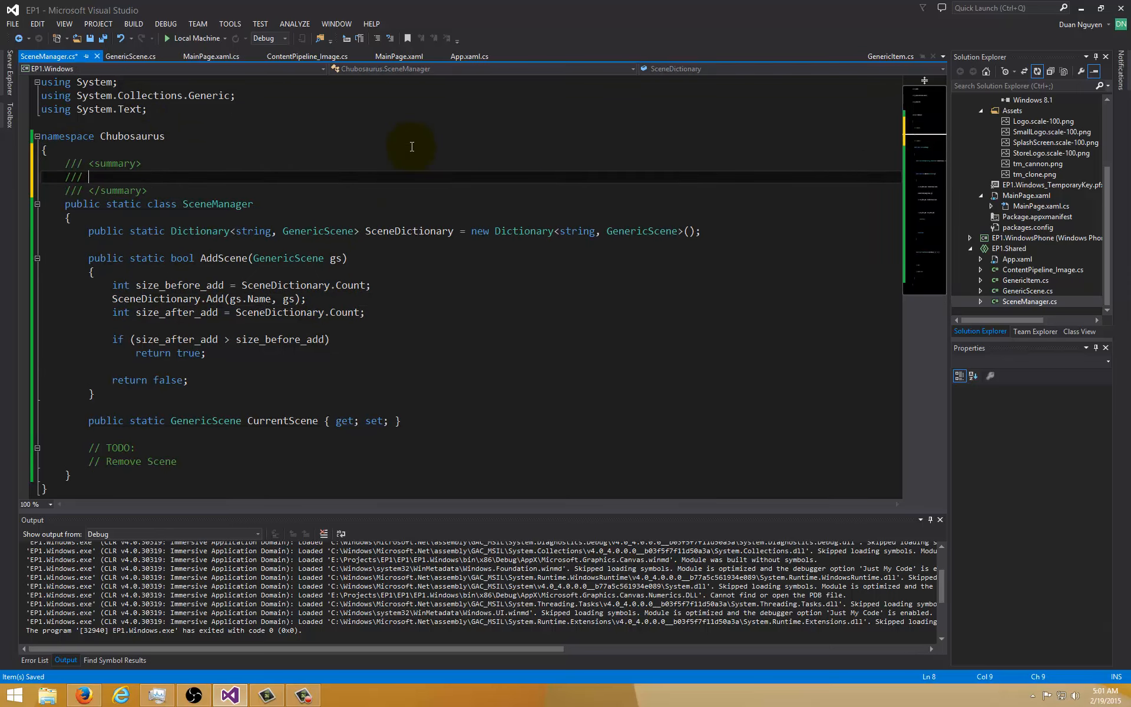
{"action": "key", "text": "Down"}
{"action": "key", "text": "Down"}
{"action": "key", "text": "Down"}
{"action": "key", "text": "Down"}
{"action": "key", "text": "Down"}
Step: Check the size_after_add Count comparison against GenericScene and settle on the if condition
{"action": "left_click", "coordinate": [357, 311]}
{"action": "scroll", "coordinate": [389, 308], "scroll_direction": "down", "scroll_amount": 1}
{"action": "scroll", "coordinate": [482, 318], "scroll_direction": "down", "scroll_amount": 2}
{"action": "double_click", "coordinate": [1017, 290]}
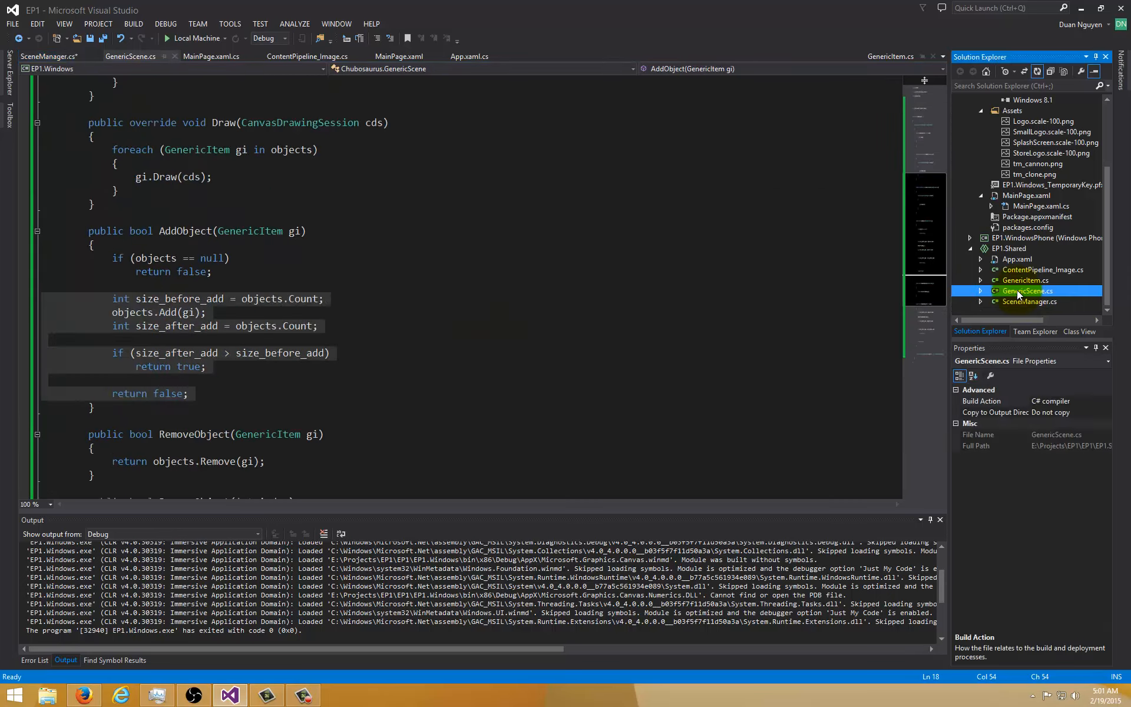
{"action": "double_click", "coordinate": [1024, 301]}
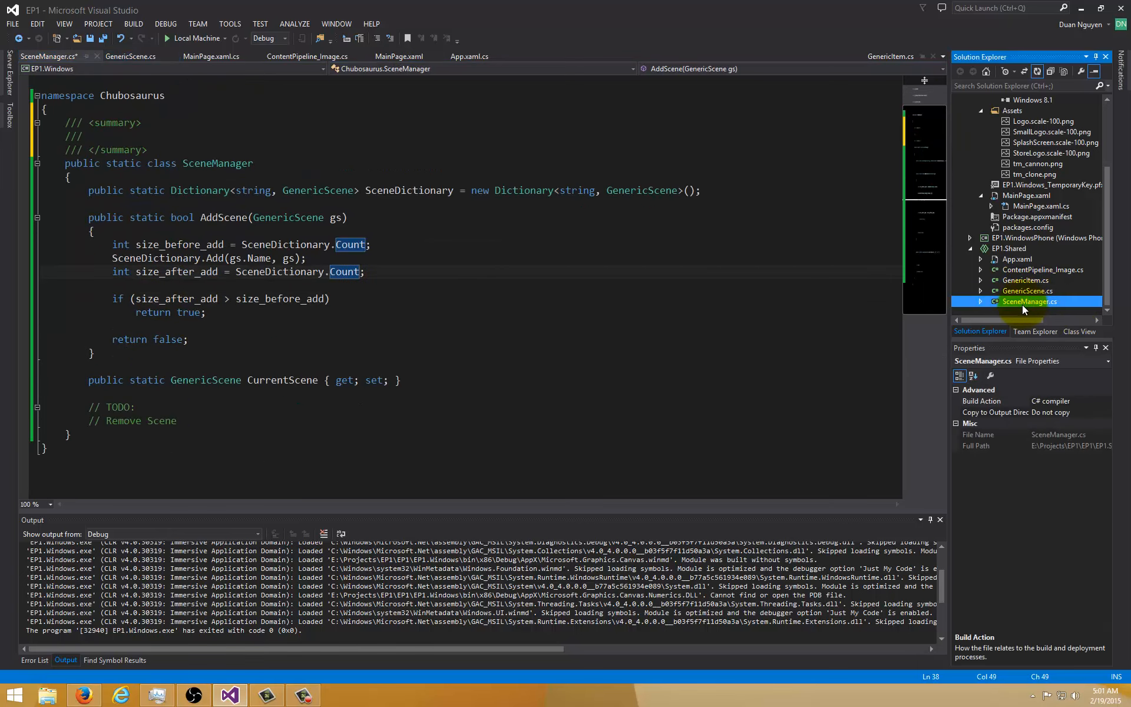
{"action": "double_click", "coordinate": [1022, 292]}
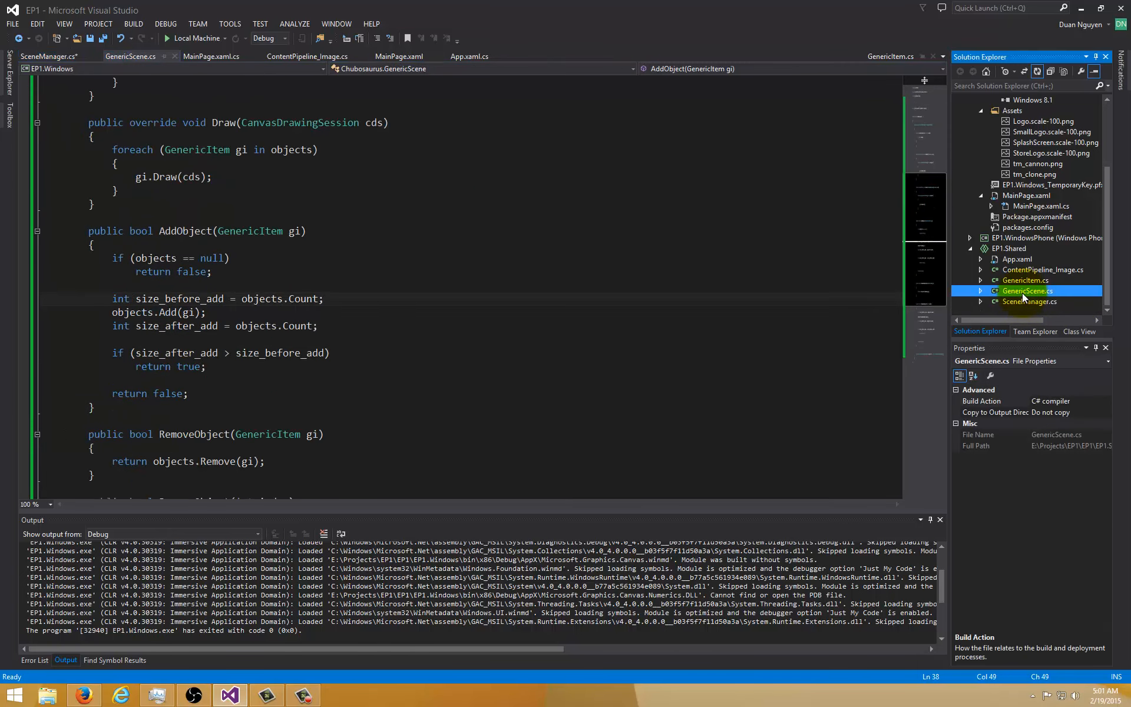
{"action": "double_click", "coordinate": [1038, 303]}
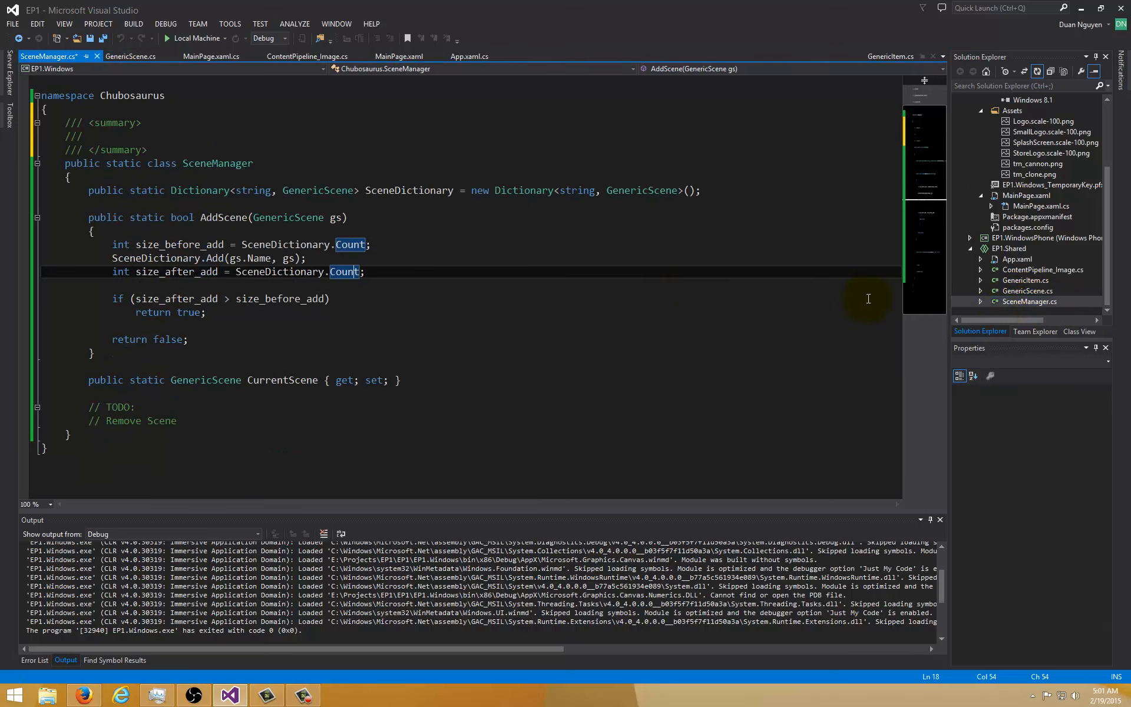
{"action": "left_click", "coordinate": [532, 290]}
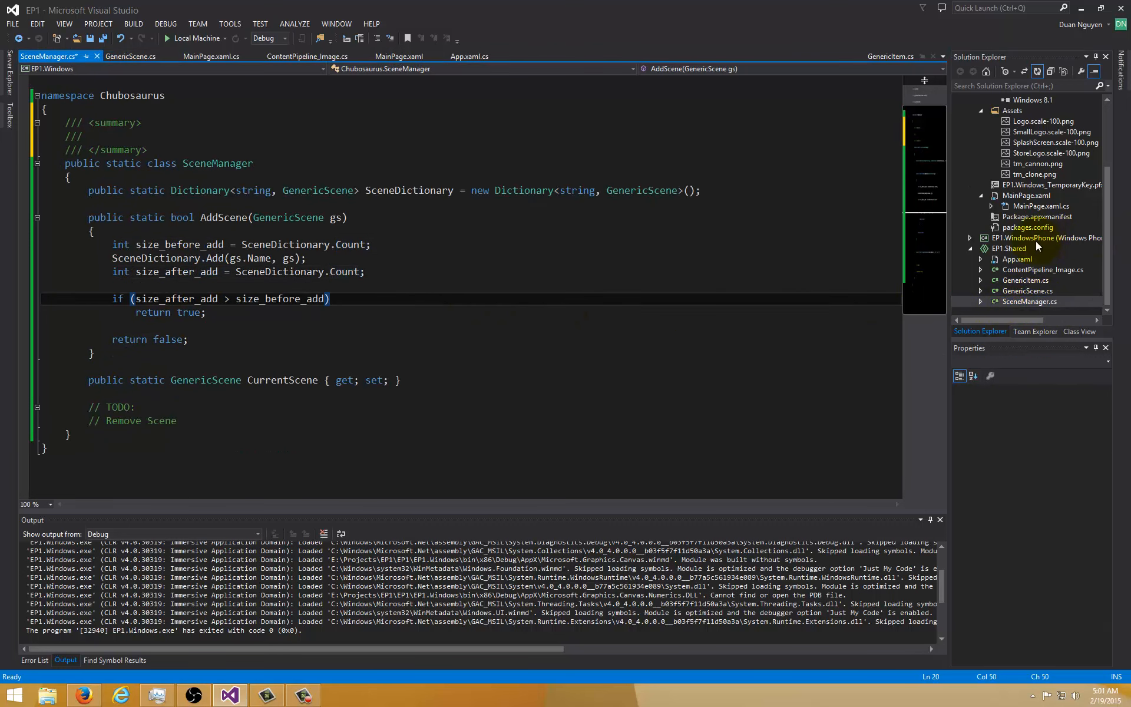
{"action": "scroll", "coordinate": [1034, 241], "scroll_direction": "up", "scroll_amount": 3}
{"action": "scroll", "coordinate": [1038, 257], "scroll_direction": "down", "scroll_amount": 2}
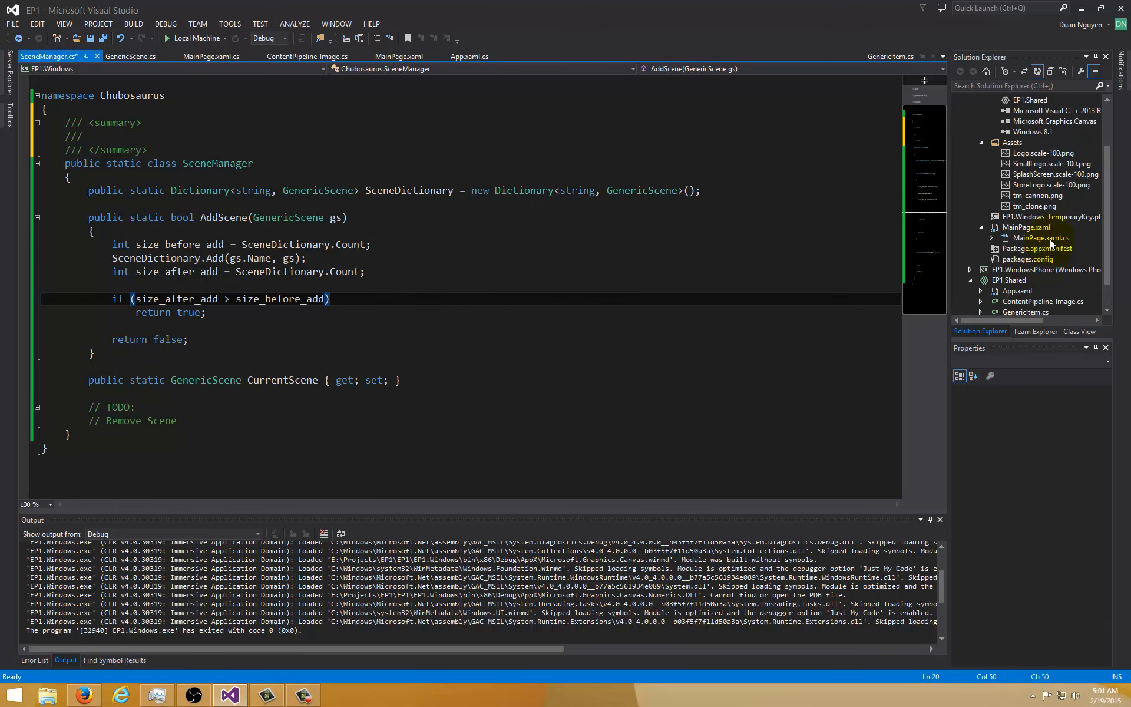
Step: Move the class-level GenericScene test line into CreateResources above the Random line
{"action": "double_click", "coordinate": [1049, 239]}
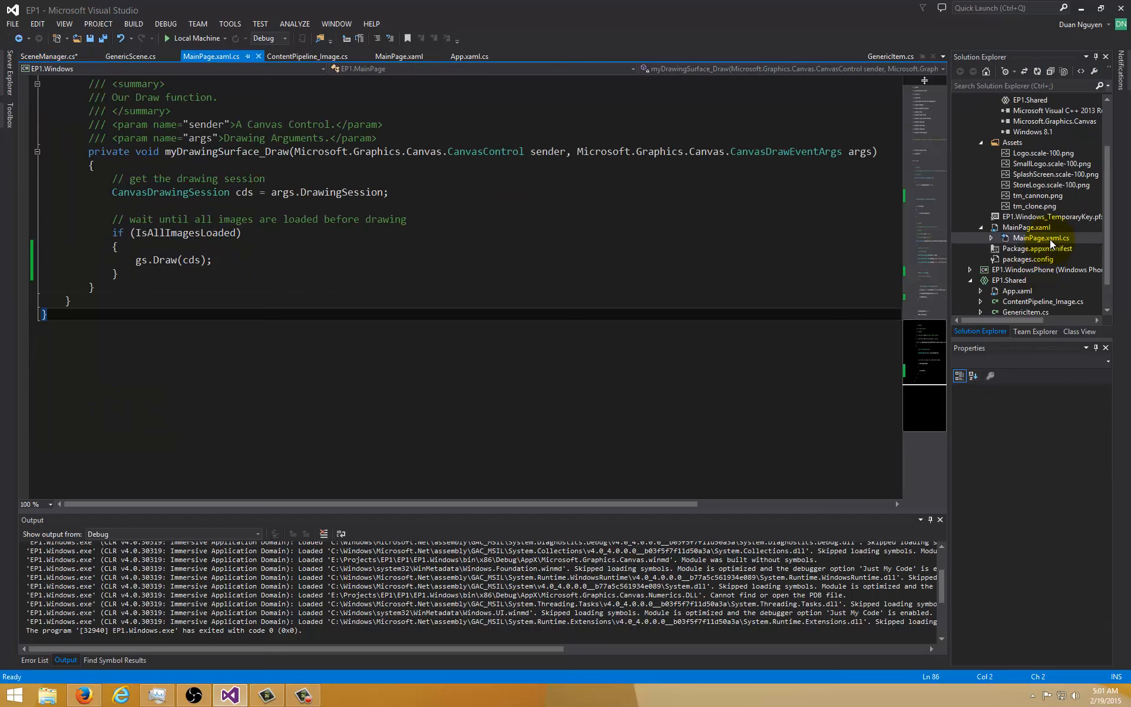
{"action": "scroll", "coordinate": [412, 240], "scroll_direction": "up", "scroll_amount": 3}
{"action": "left_click", "coordinate": [377, 260]}
{"action": "scroll", "coordinate": [377, 260], "scroll_direction": "up", "scroll_amount": 5}
{"action": "scroll", "coordinate": [378, 260], "scroll_direction": "up", "scroll_amount": 5}
{"action": "scroll", "coordinate": [377, 260], "scroll_direction": "up", "scroll_amount": 3}
{"action": "scroll", "coordinate": [280, 239], "scroll_direction": "down", "scroll_amount": 3}
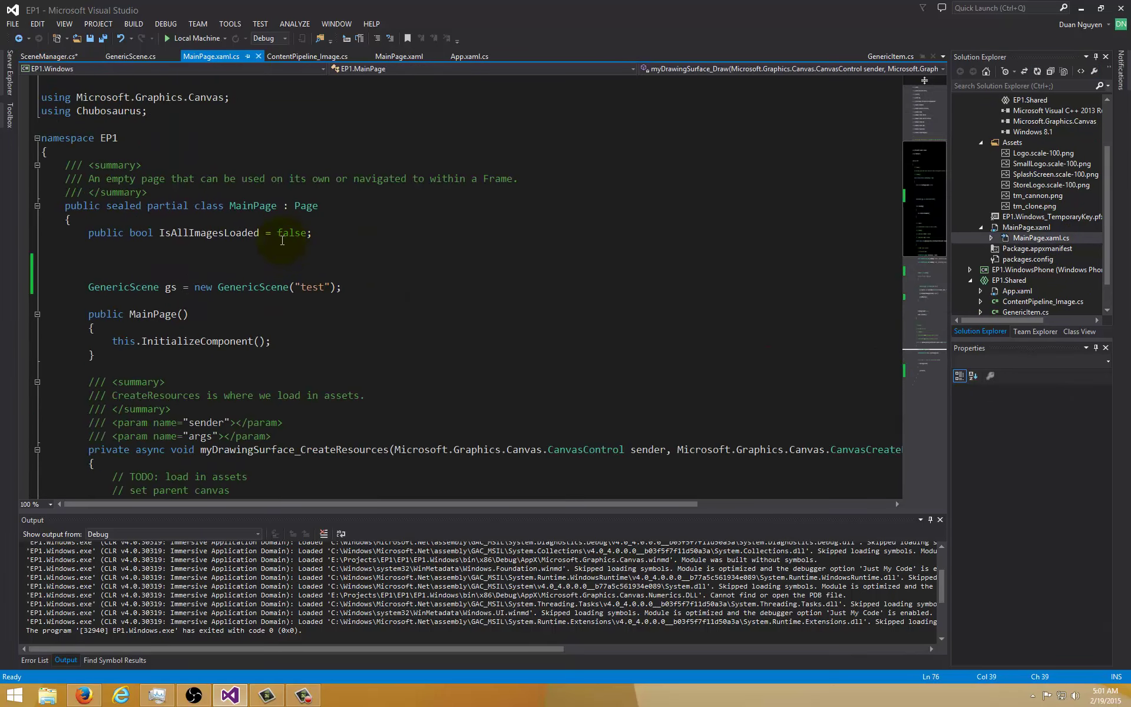
{"action": "triple_click", "coordinate": [288, 287]}
{"action": "key", "text": "Delete"}
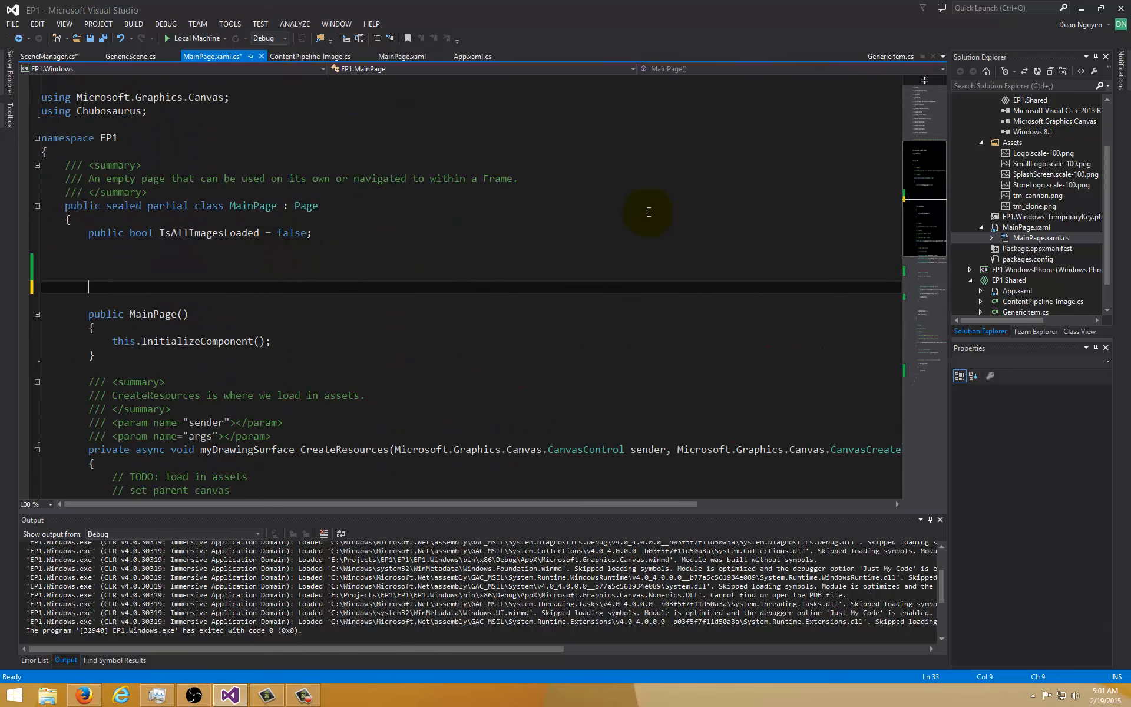
{"action": "scroll", "coordinate": [531, 265], "scroll_direction": "down", "scroll_amount": 5}
{"action": "scroll", "coordinate": [530, 265], "scroll_direction": "down", "scroll_amount": 3}
{"action": "left_click", "coordinate": [323, 274]}
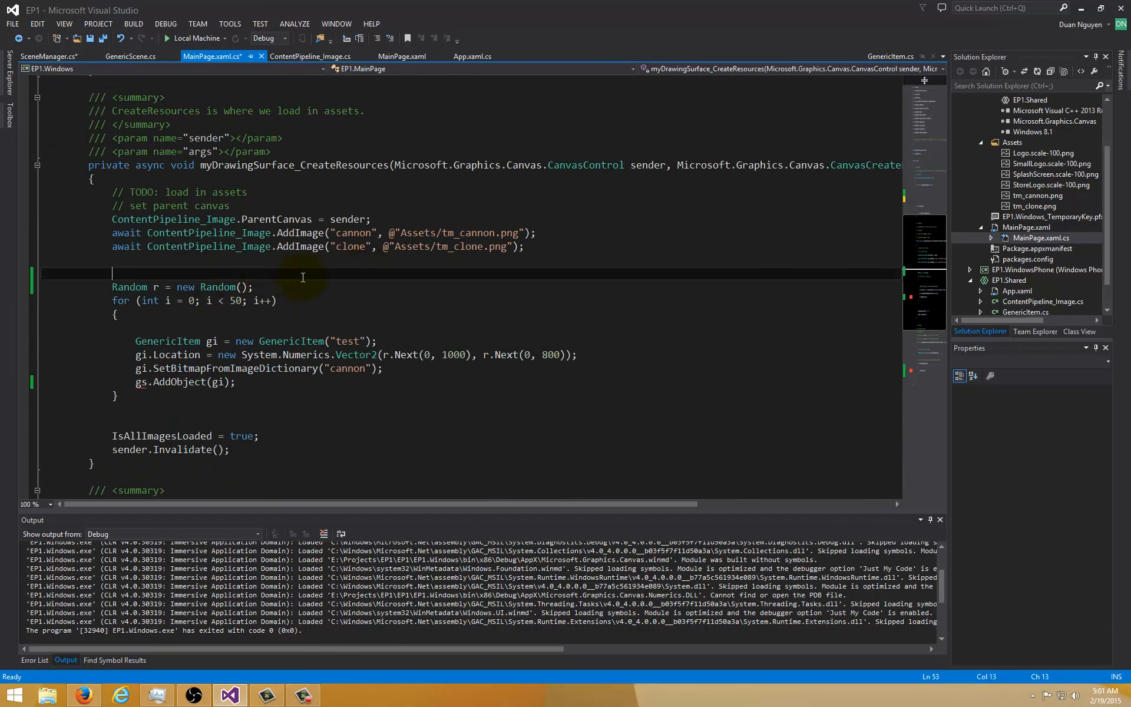
{"action": "key", "text": "Return"}
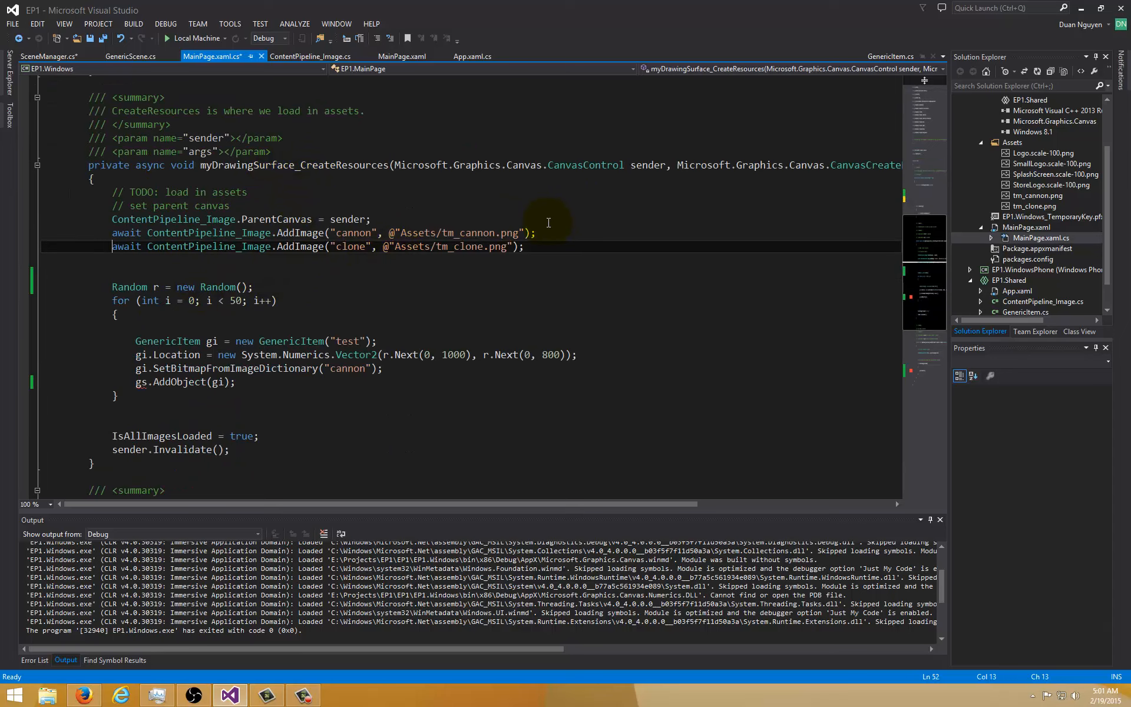
{"action": "type", "text": "GenericScene gs = new GenericScene(\"test\");"}
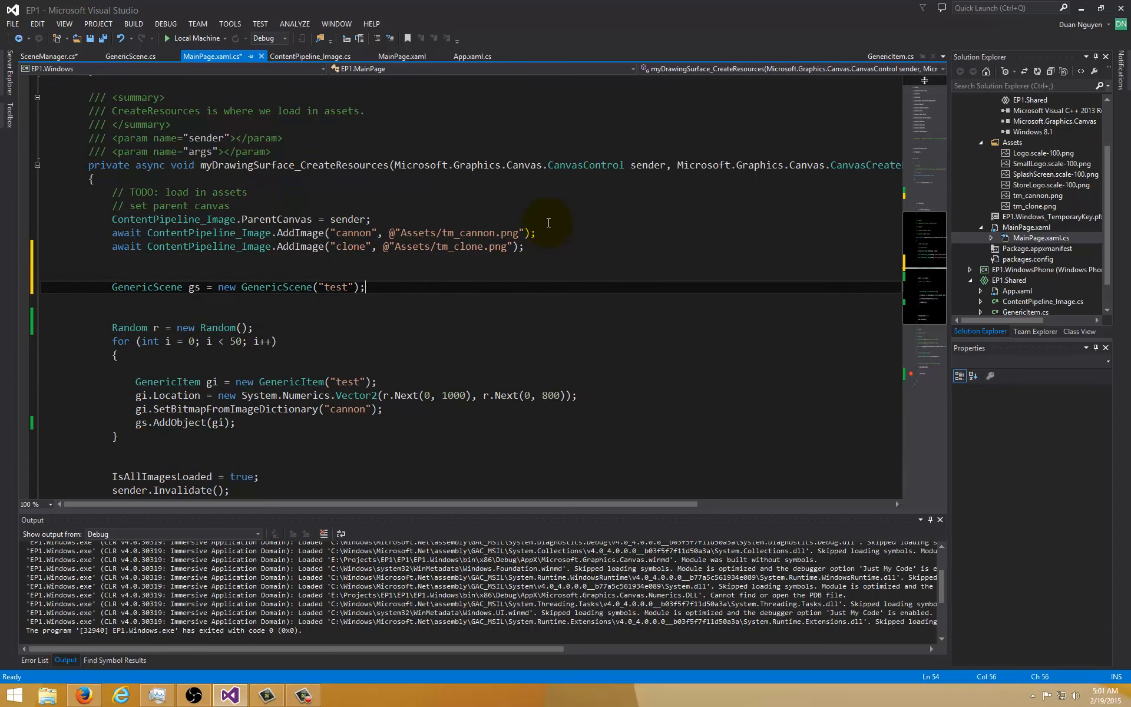
Step: Add SceneManager.AddScene(gs), save, then cut it out and tidy the blank lines
{"action": "key", "text": "Return"}
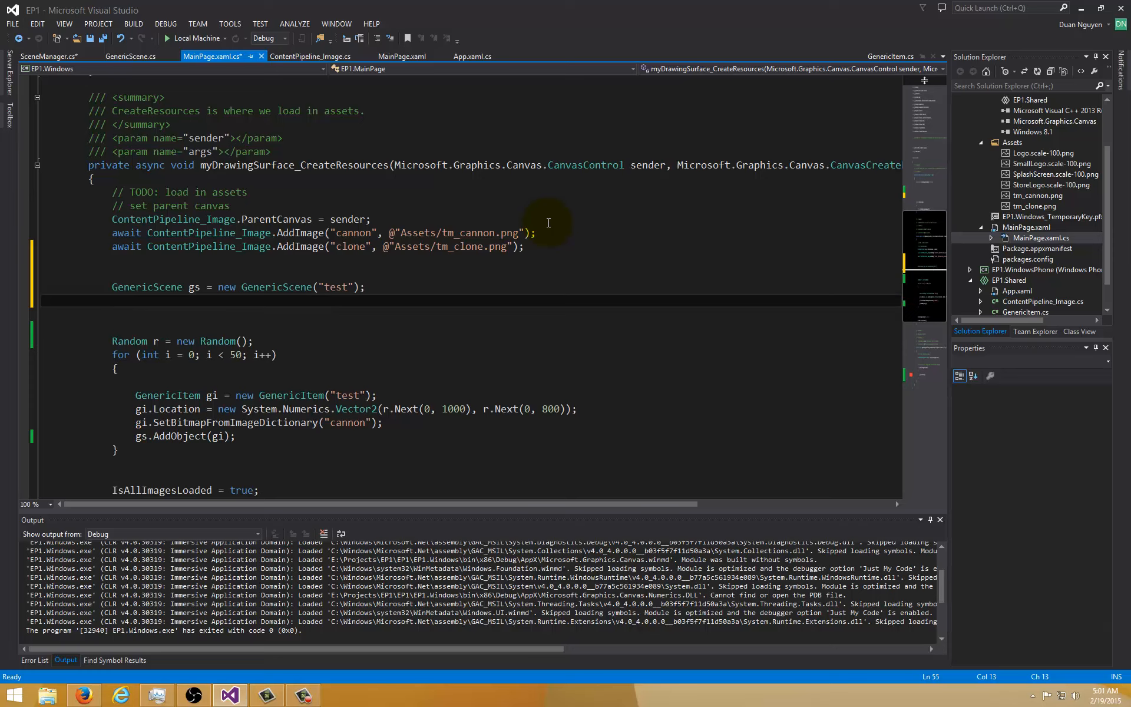
{"action": "type", "text": "Scemene"}
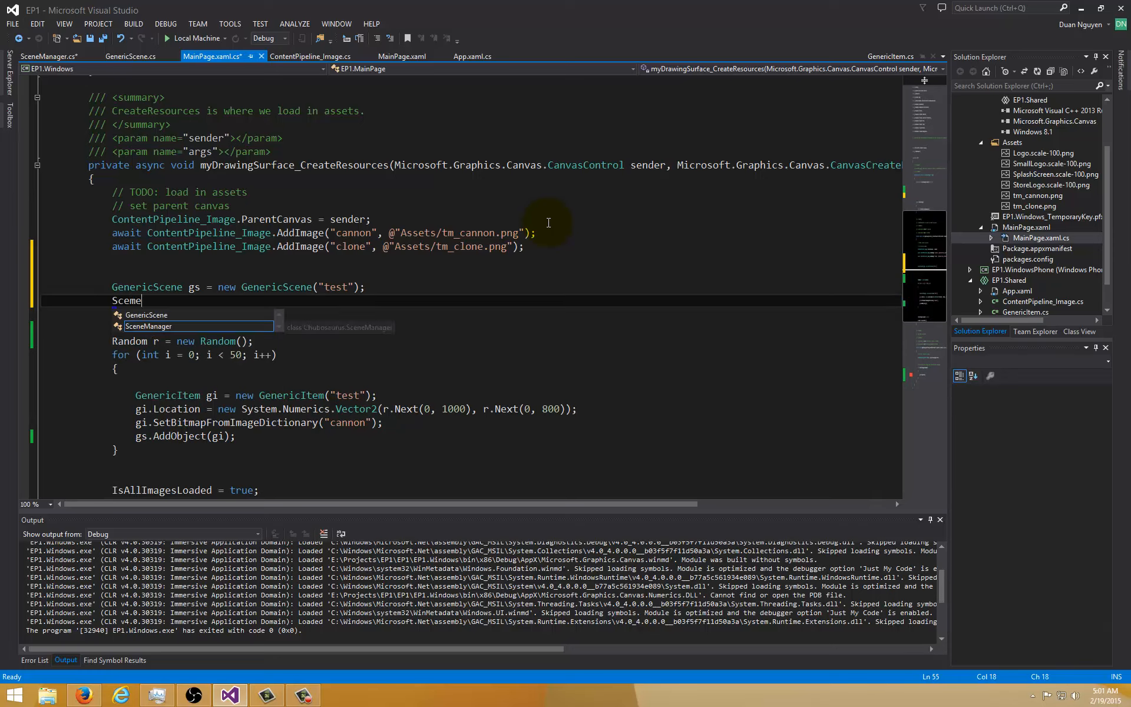
{"action": "key", "text": "Tab"}
{"action": "type", "text": ".A"}
{"action": "key", "text": "Tab"}
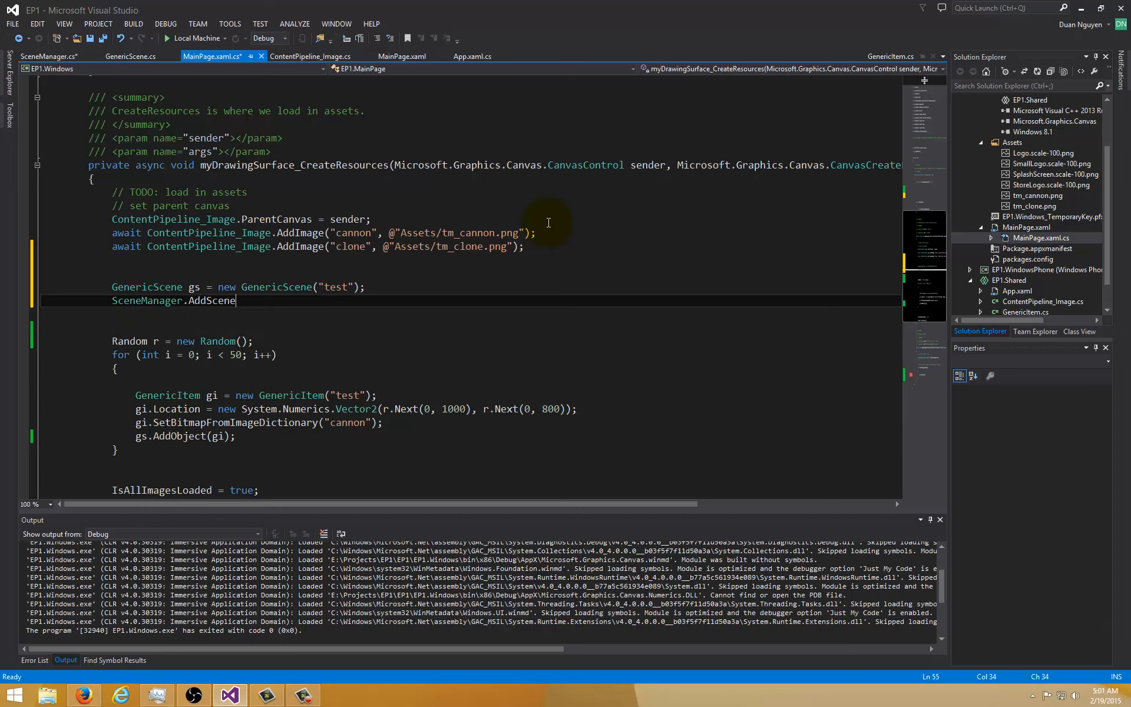
{"action": "type", "text": "(gs);"}
{"action": "key", "text": "ctrl+s"}
{"action": "key", "text": "Up"}
{"action": "key", "text": "Down"}
{"action": "key", "text": "Home"}
{"action": "key", "text": "shift+End"}
{"action": "key", "text": "ctrl+x"}
{"action": "key", "text": "Return"}
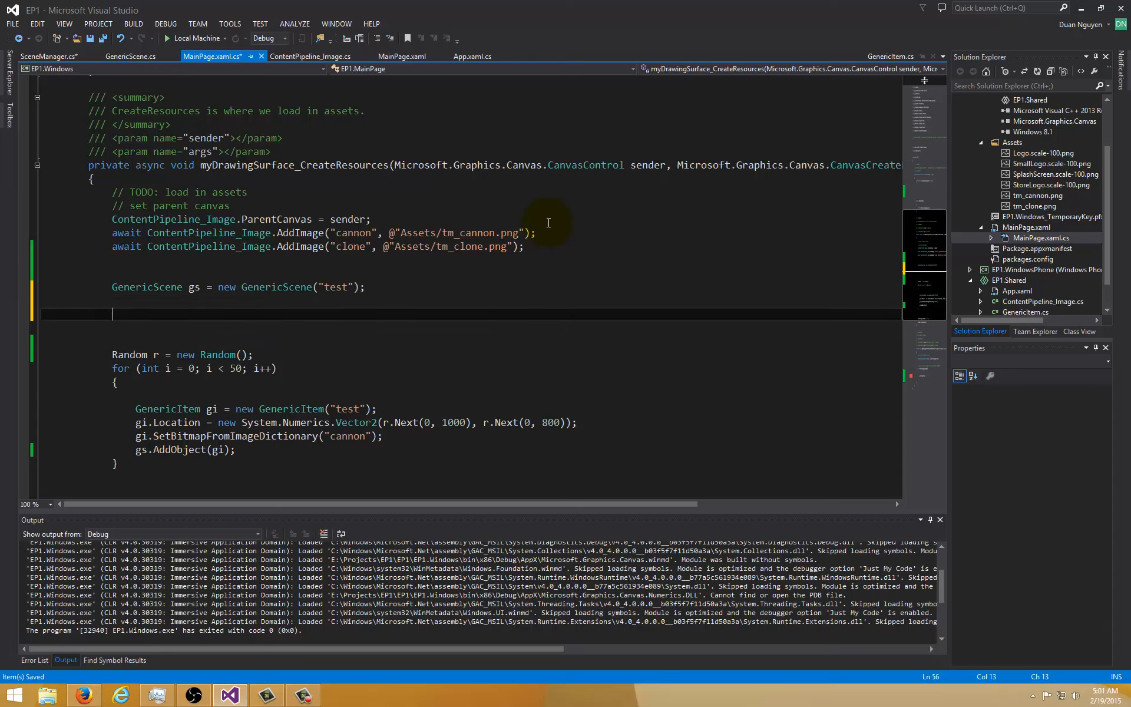
{"action": "key", "text": "shift+Down"}
{"action": "key", "text": "shift+Down"}
{"action": "key", "text": "shift+Down"}
{"action": "key", "text": "shift+Up"}
{"action": "key", "text": "Delete"}
{"action": "key", "text": "Down"}
{"action": "key", "text": "Down"}
{"action": "key", "text": "Down"}
{"action": "key", "text": "Down"}
{"action": "key", "text": "Down"}
{"action": "key", "text": "Down"}
Step: Paste the AddScene call after the setup loop and write a setup comment without 'todo'
{"action": "key", "text": "End"}
{"action": "key", "text": "Return"}
{"action": "key", "text": "Return"}
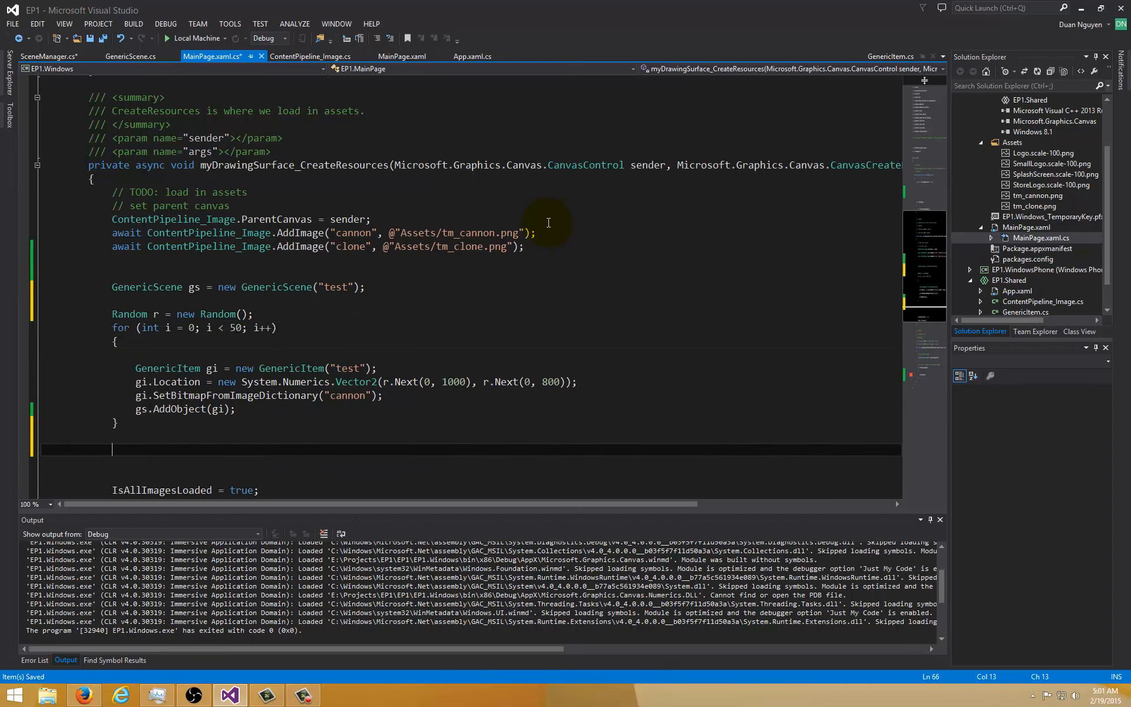
{"action": "key", "text": "ctrl+v"}
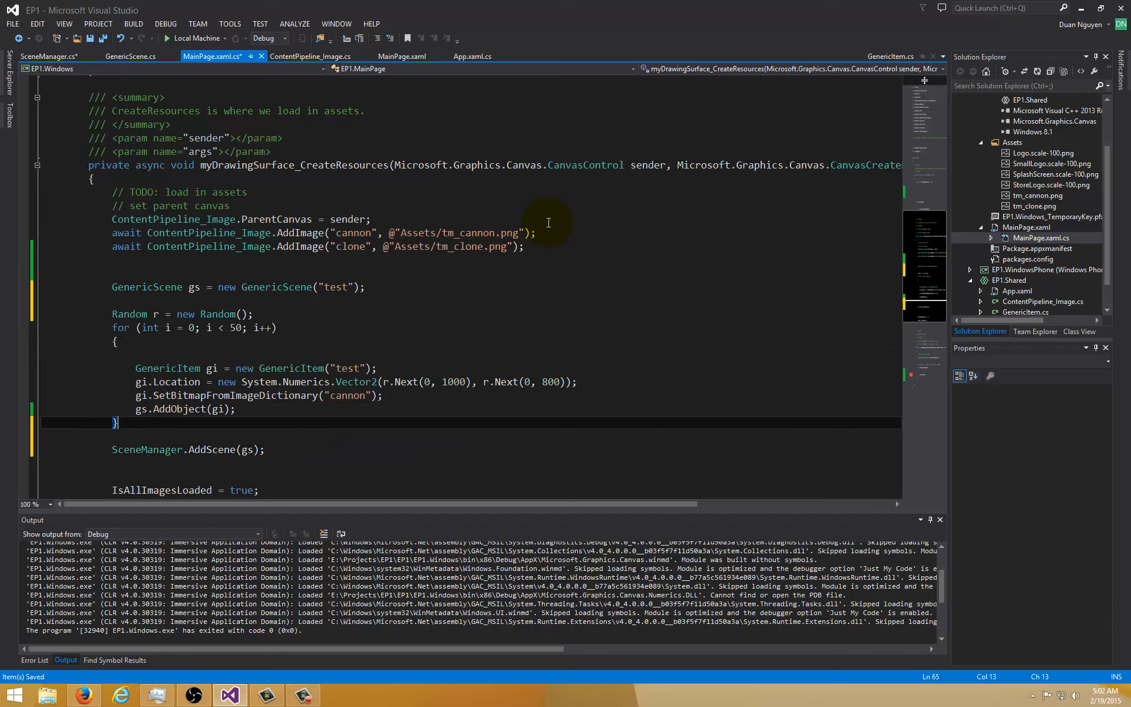
{"action": "key", "text": "Up"}
{"action": "key", "text": "Up"}
{"action": "key", "text": "Up"}
{"action": "key", "text": "Up"}
{"action": "key", "text": "Up"}
{"action": "key", "text": "Up"}
{"action": "key", "text": "Up"}
{"action": "key", "text": "Up"}
{"action": "key", "text": "Up"}
{"action": "key", "text": "End"}
{"action": "key", "text": "Return"}
{"action": "type", "text": "// setup the scene"}
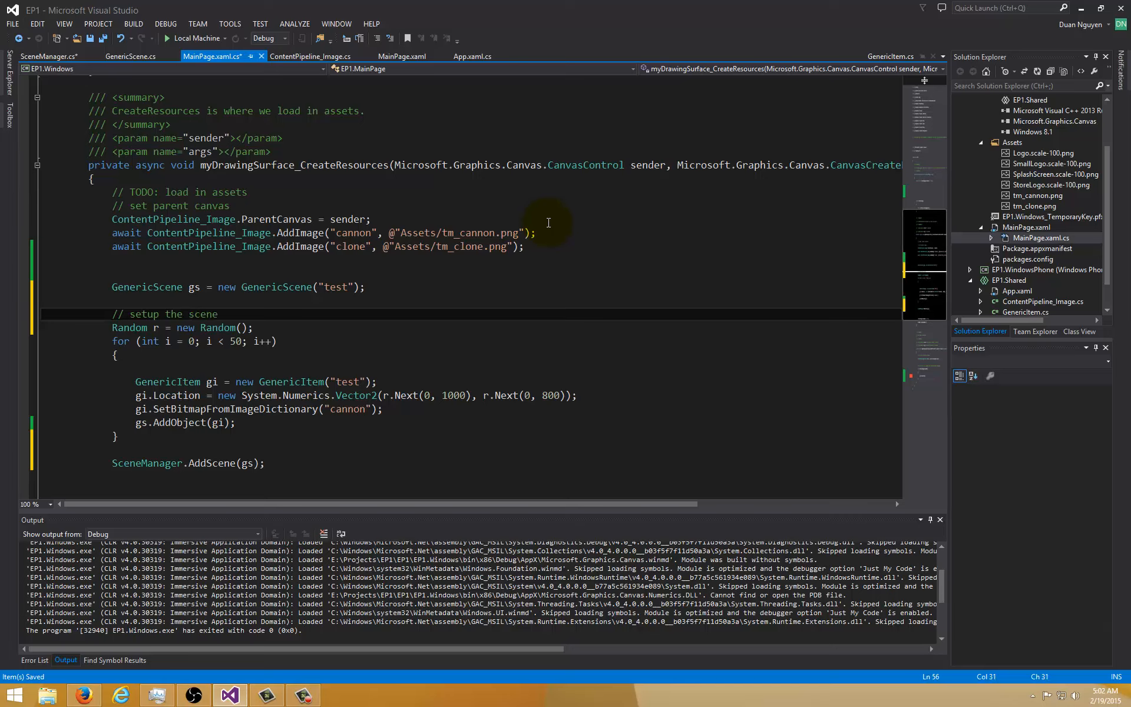
{"action": "type", "text": " (this should really be done in another function)"}
{"action": "key", "text": "Down"}
{"action": "key", "text": "Down"}
{"action": "key", "text": "Down"}
{"action": "key", "text": "Down"}
{"action": "key", "text": "Down"}
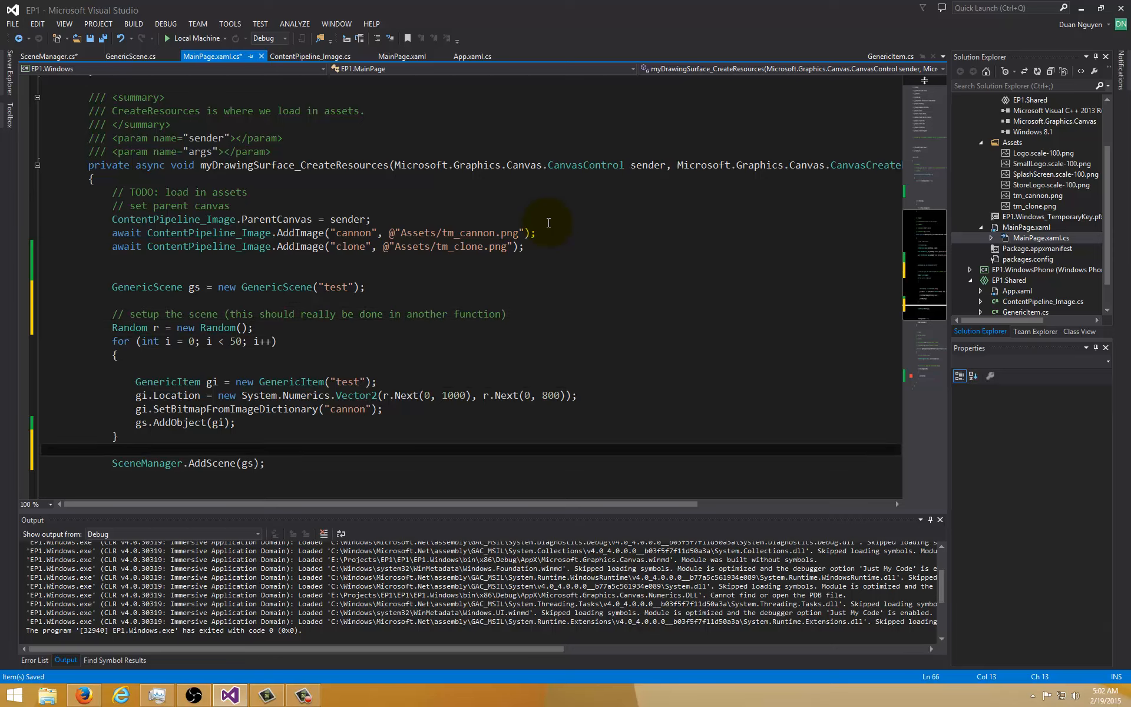
{"action": "key", "text": "Down"}
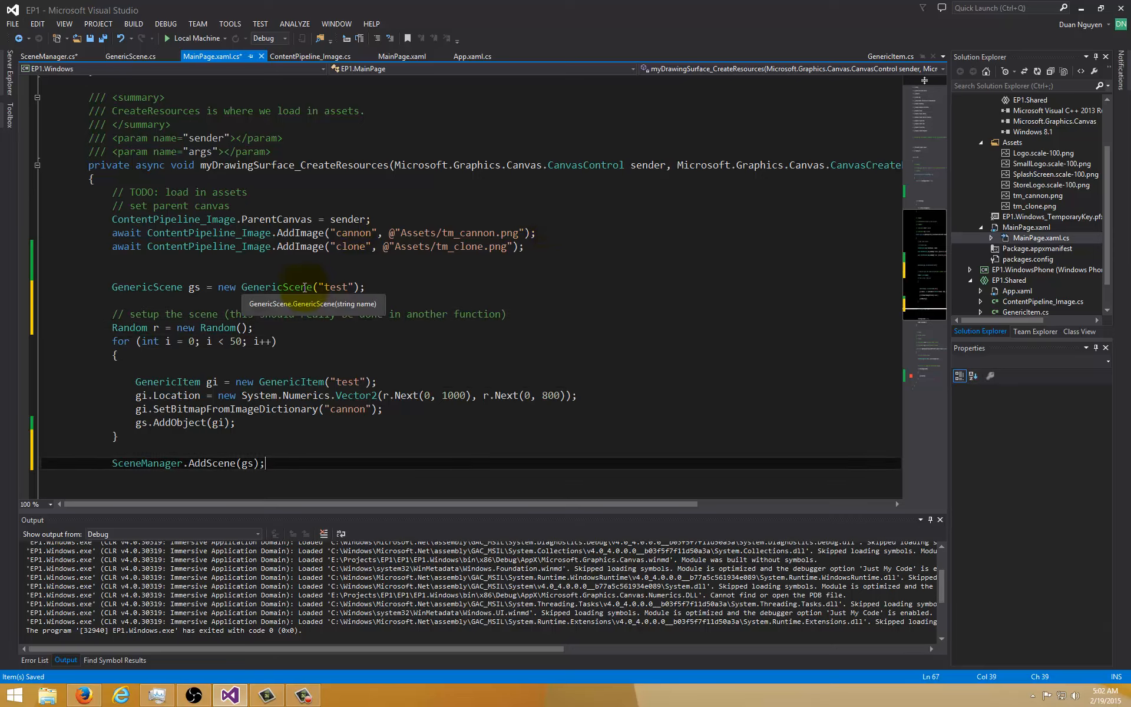
{"action": "scroll", "coordinate": [295, 285], "scroll_direction": "down", "scroll_amount": 2}
Step: Move the setup-the-scene comment above the GenericScene line and space out the AddScene call
{"action": "left_click", "coordinate": [200, 207]}
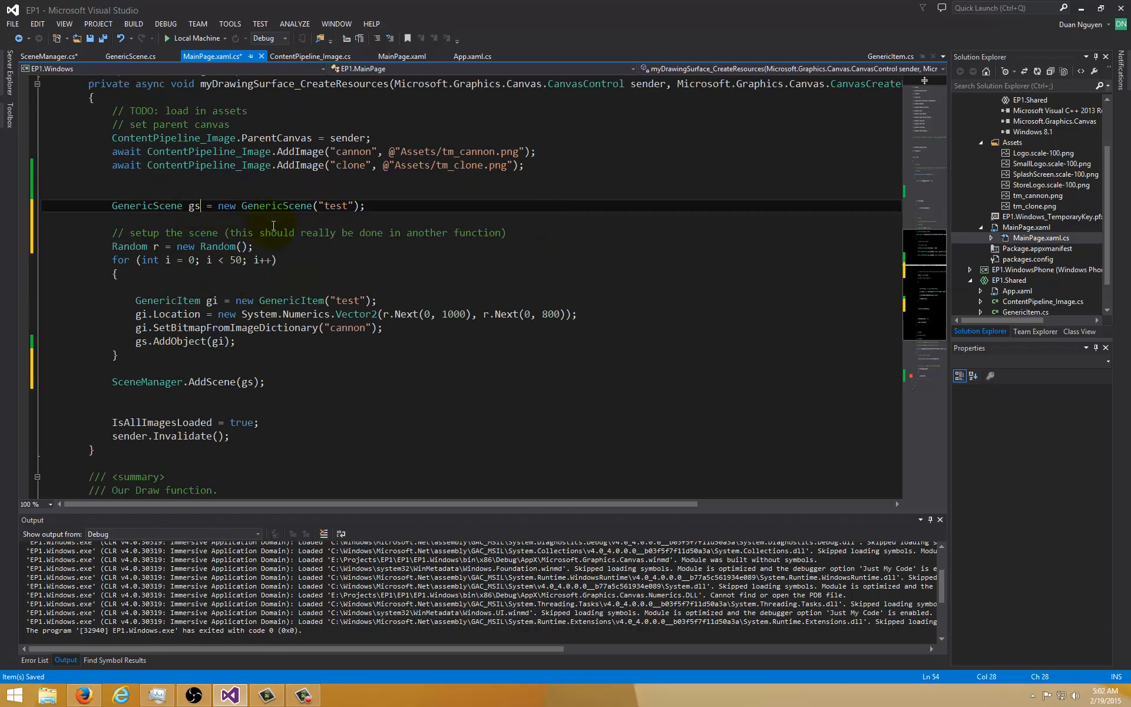
{"action": "left_click_drag", "start_coordinate": [113, 233], "coordinate": [506, 233]}
{"action": "key", "text": "Delete"}
{"action": "key", "text": "Up"}
{"action": "key", "text": "Up"}
{"action": "key", "text": "ctrl+v"}
{"action": "key", "text": "Down"}
{"action": "key", "text": "End"}
{"action": "key", "text": "Delete"}
{"action": "key", "text": "Delete"}
{"action": "key", "text": "Delete"}
{"action": "key", "text": "Return"}
{"action": "key", "text": "Down"}
{"action": "key", "text": "Down"}
{"action": "key", "text": "Down"}
{"action": "key", "text": "Return"}
{"action": "key", "text": "Down"}
{"action": "key", "text": "Down"}
{"action": "key", "text": "End"}
Step: Add SceneManager.CurrentScene = gs after AddScene and save MainPage
{"action": "key", "text": "Return"}
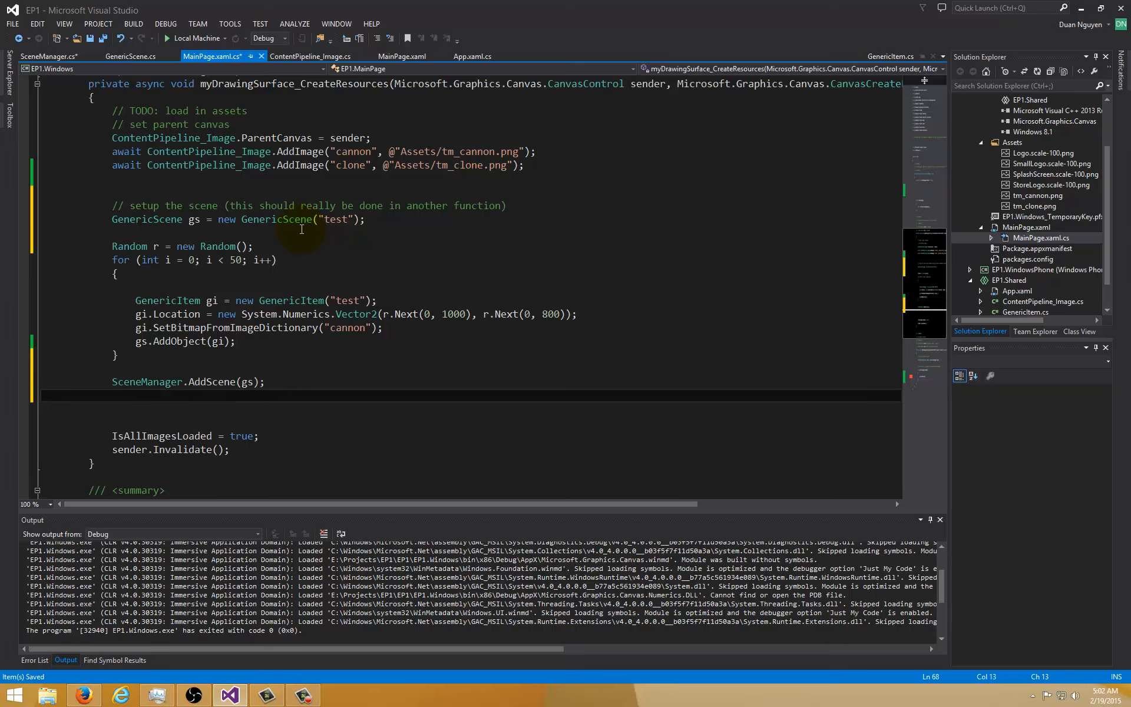
{"action": "type", "text": "SceneManager."}
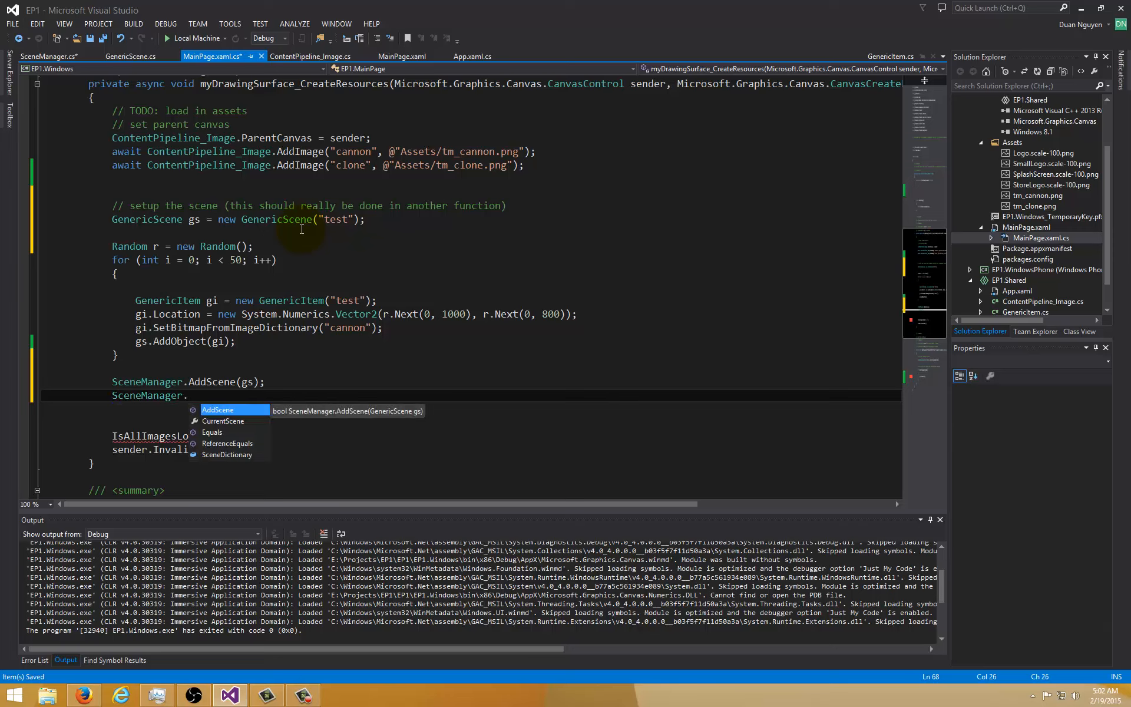
{"action": "type", "text": "Cu"}
{"action": "key", "text": "Tab"}
{"action": "type", "text": "= gs;"}
{"action": "key", "text": "ctrl+s"}
{"action": "key", "text": "Down"}
{"action": "key", "text": "Delete"}
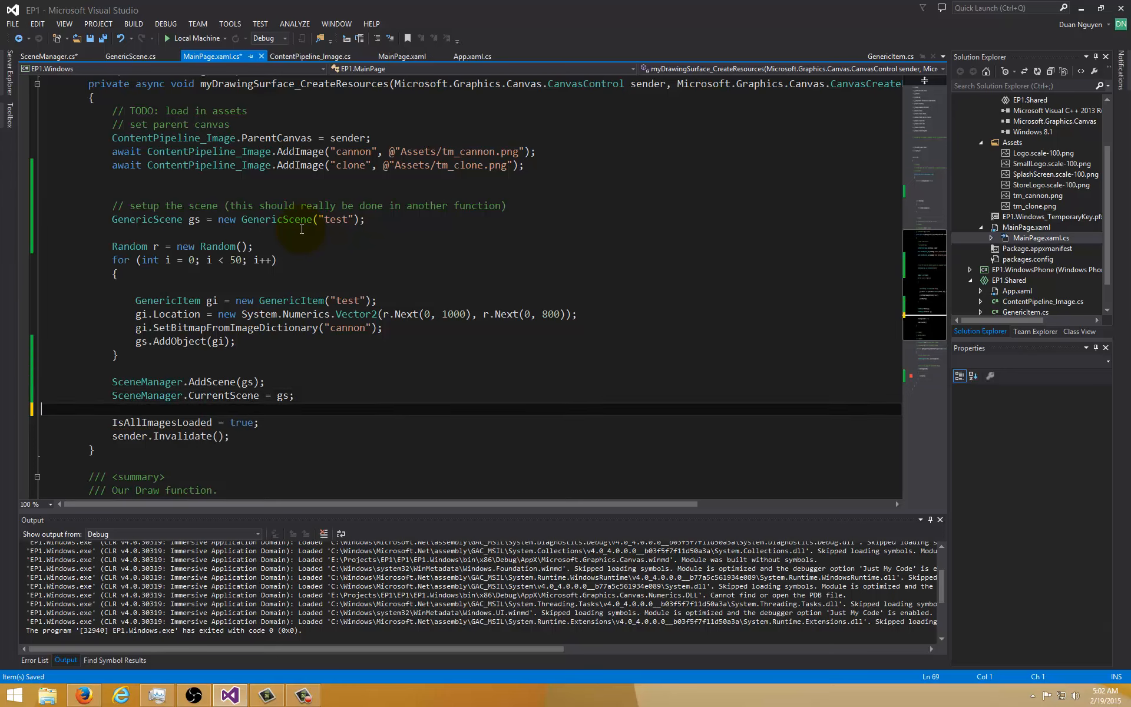
{"action": "scroll", "coordinate": [440, 259], "scroll_direction": "down", "scroll_amount": 6}
{"action": "scroll", "coordinate": [439, 259], "scroll_direction": "down", "scroll_amount": 3}
{"action": "scroll", "coordinate": [440, 259], "scroll_direction": "up", "scroll_amount": 4}
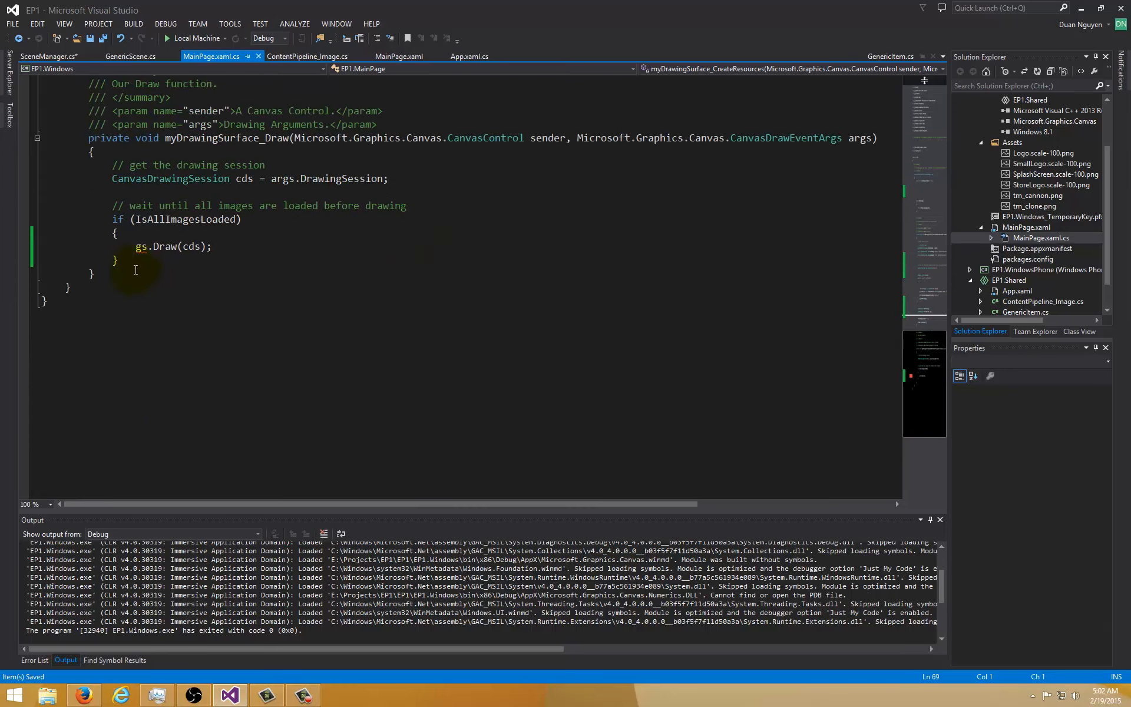
Step: Replace gs.Draw(cds) with an if (SceneManager.CurrentScene != null) block
{"action": "left_click", "coordinate": [181, 369]}
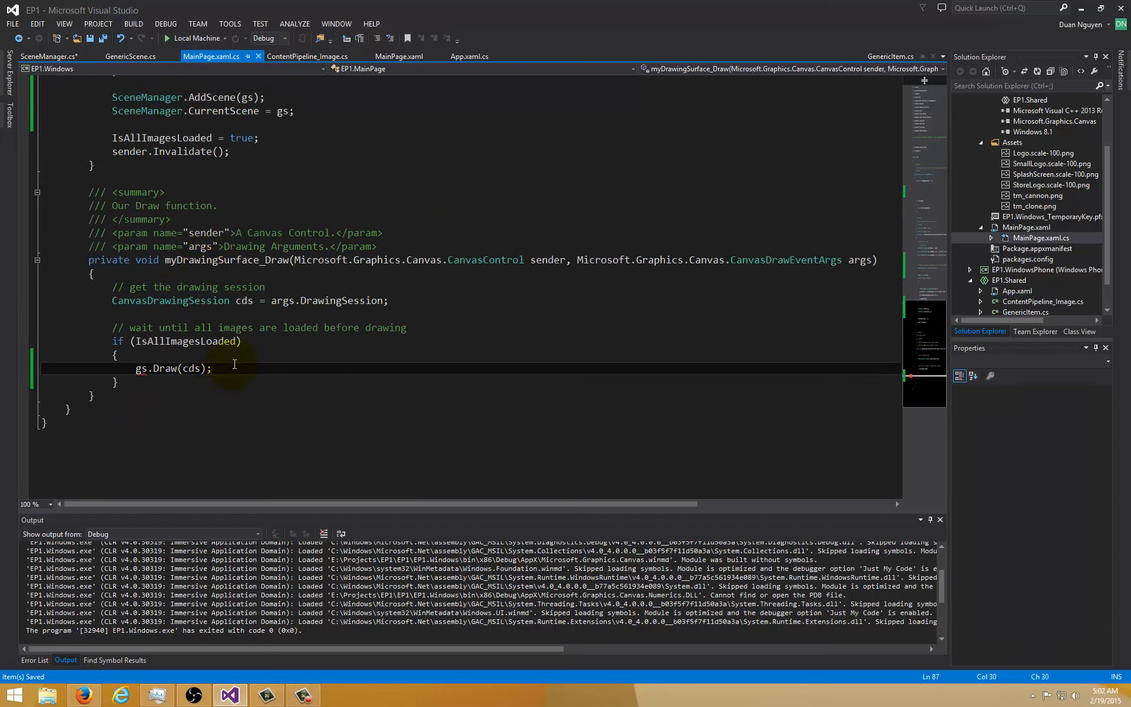
{"action": "key", "text": "Home"}
{"action": "key", "text": "shift+End"}
{"action": "key", "text": "Delete"}
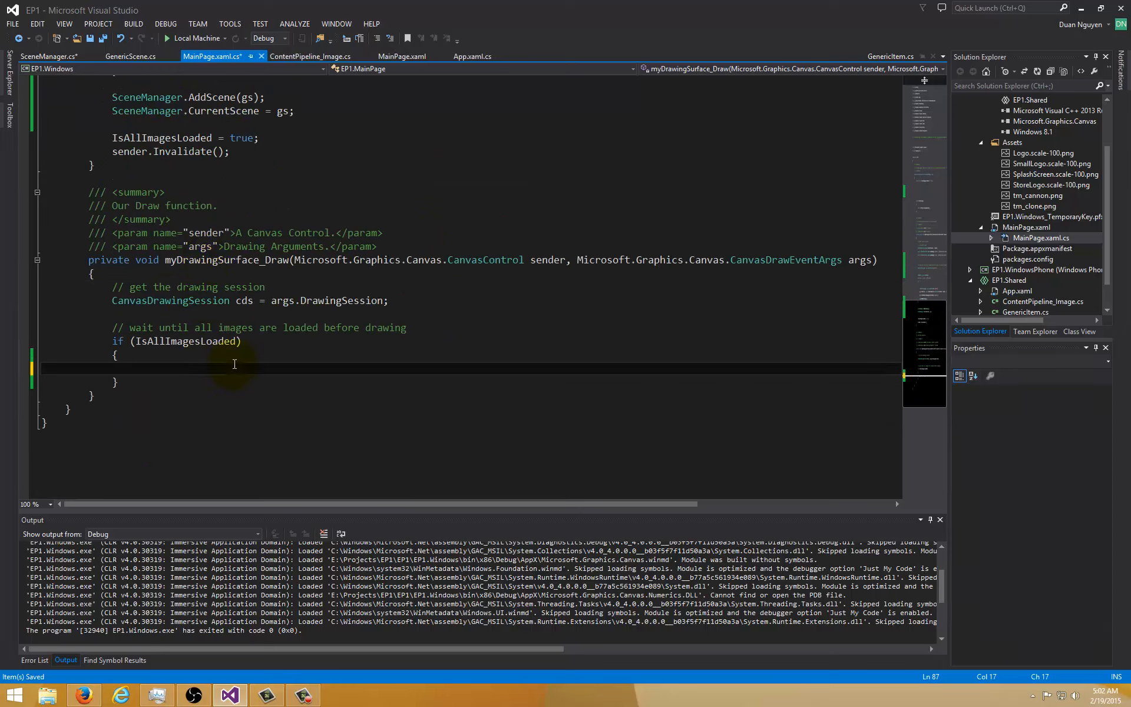
{"action": "type", "text": "if(Sc"}
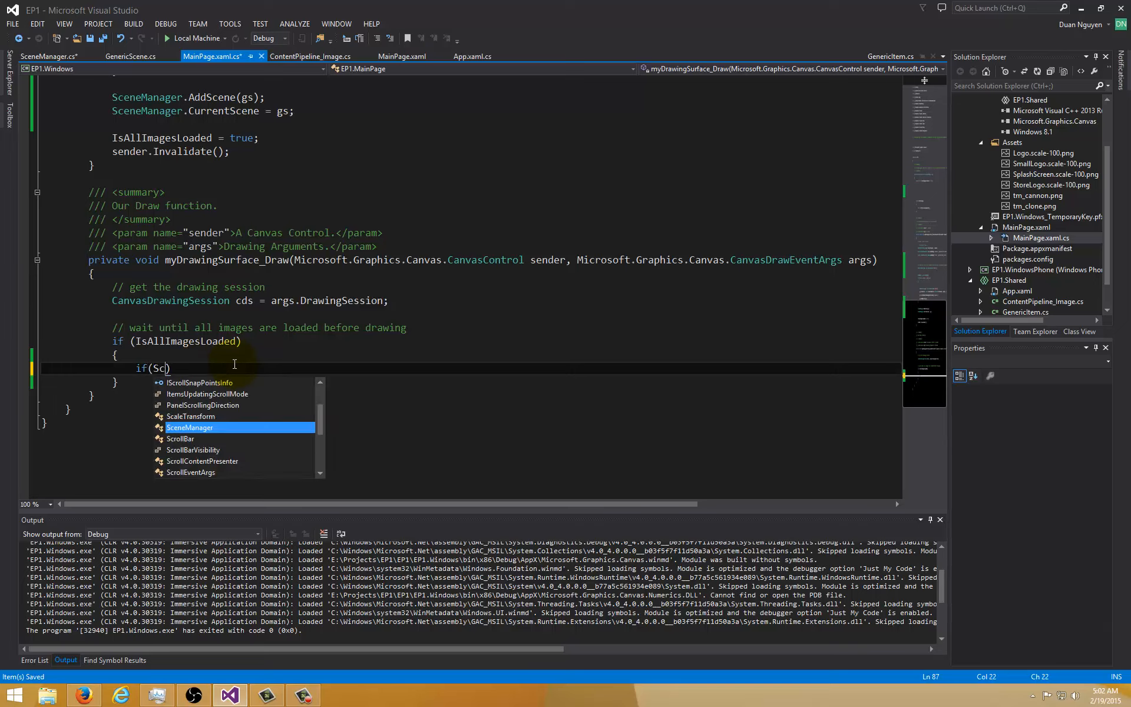
{"action": "type", "text": ".Cu "}
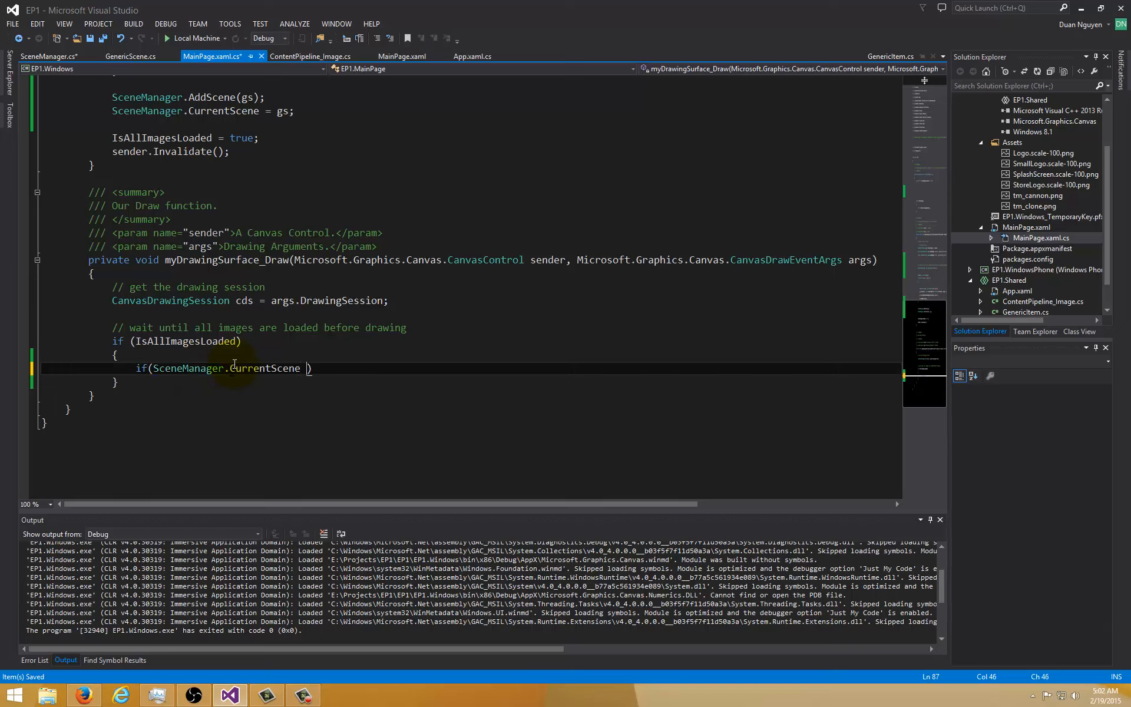
{"action": "type", "text": "!= null"}
{"action": "key", "text": "Tab"}
{"action": "key", "text": "End"}
{"action": "key", "text": "Return"}
{"action": "type", "text": "{"}
{"action": "key", "text": "Return"}
{"action": "type", "text": "Sc"}
{"action": "type", "text": "."}
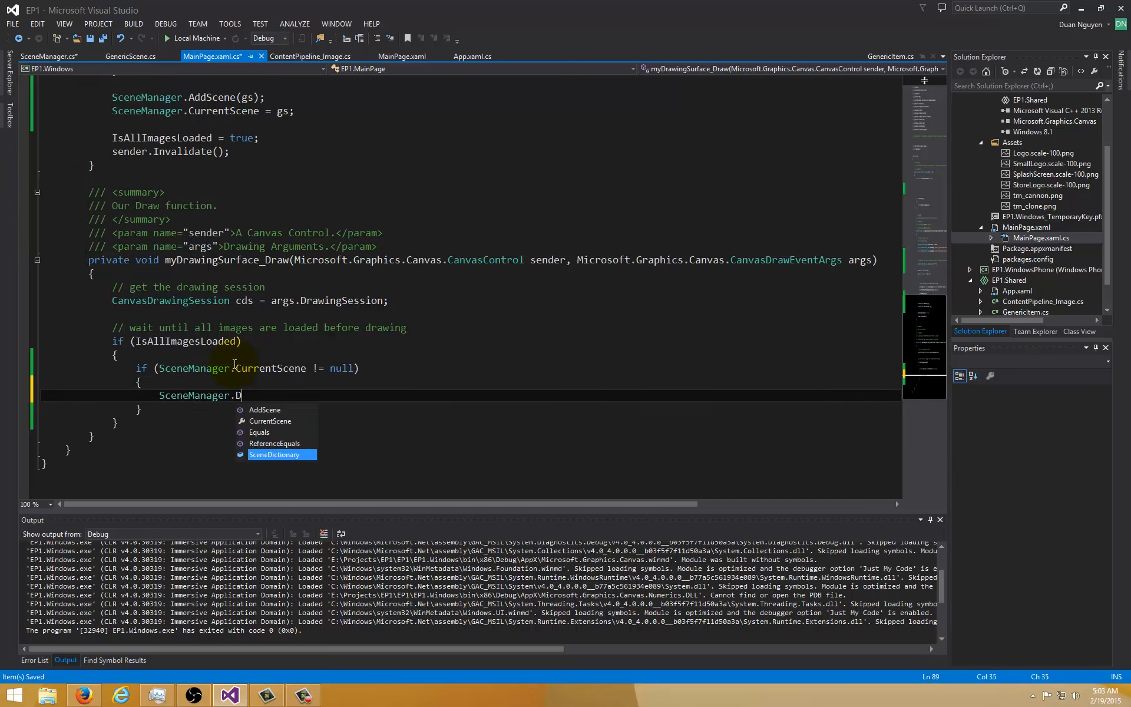
{"action": "type", "text": "Dr"}
Step: Call SceneManager.CurrentScene.Draw(cds) inside the null check and save
{"action": "key", "text": "Tab"}
{"action": "key", "text": "Return"}
{"action": "key", "text": "BackSpace"}
{"action": "key", "text": "BackSpace"}
{"action": "key", "text": "BackSpace"}
{"action": "key", "text": "BackSpace"}
{"action": "key", "text": "BackSpace"}
{"action": "type", "text": ".Cu"}
{"action": "key", "text": "Tab"}
{"action": "type", "text": ".Dr"}
{"action": "key", "text": "Tab"}
{"action": "type", "text": "()"}
{"action": "key", "text": "Left"}
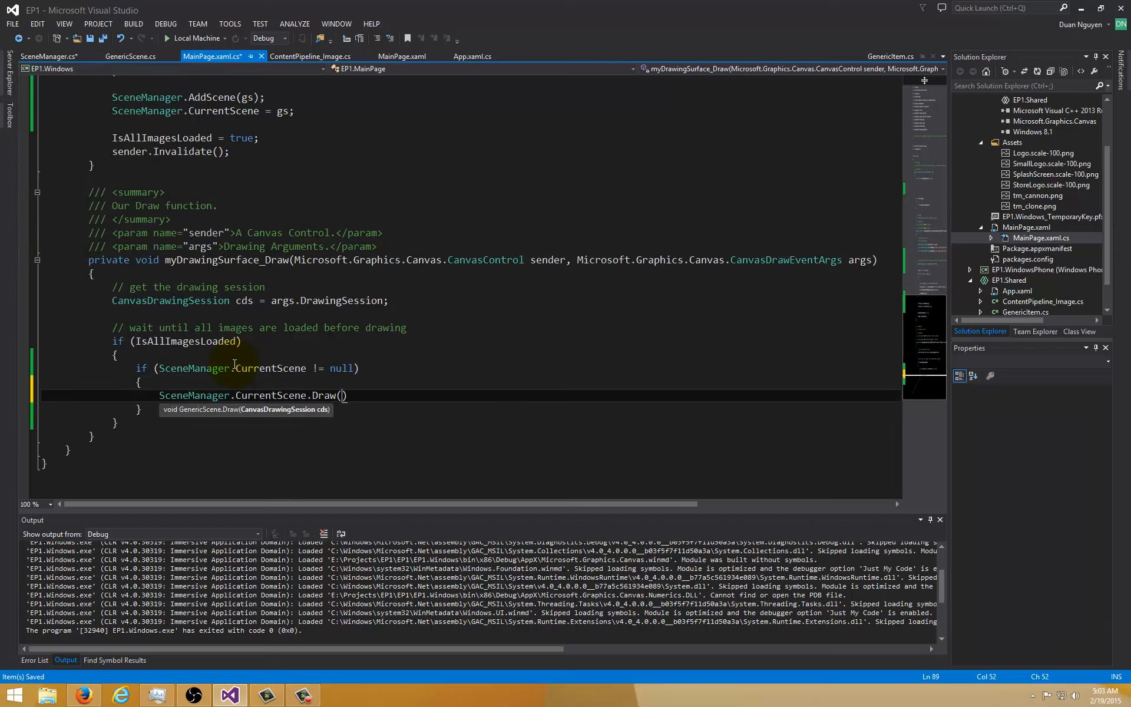
{"action": "type", "text": "cds);"}
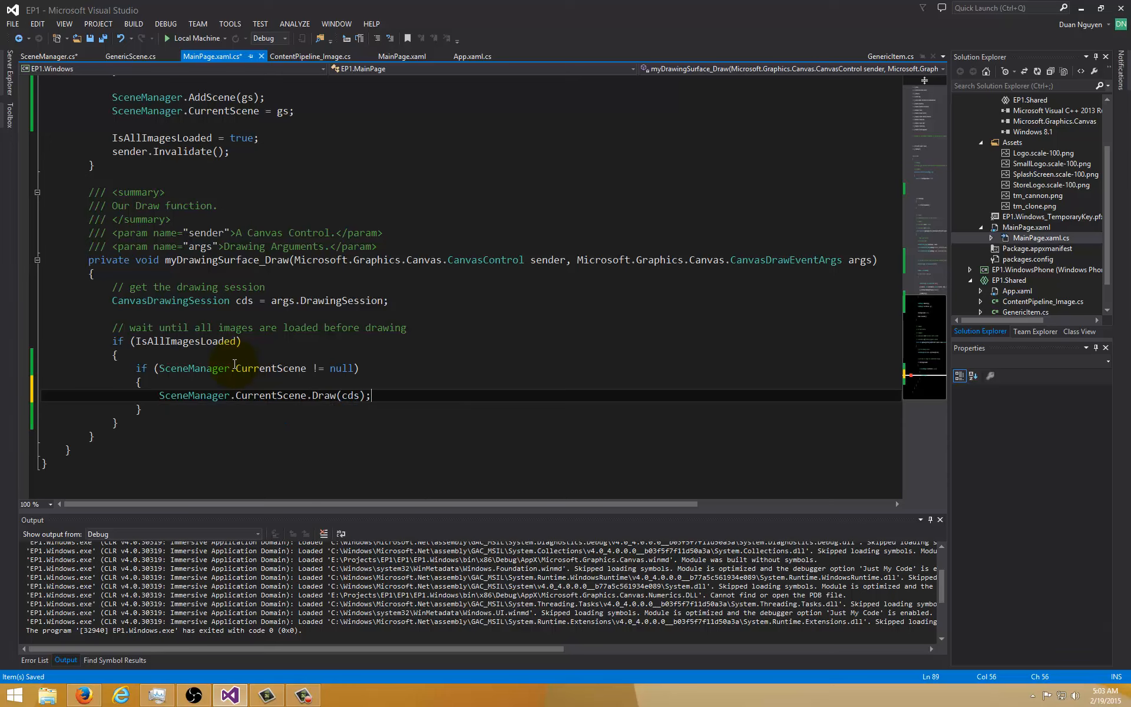
{"action": "key", "text": "ctrl+s"}
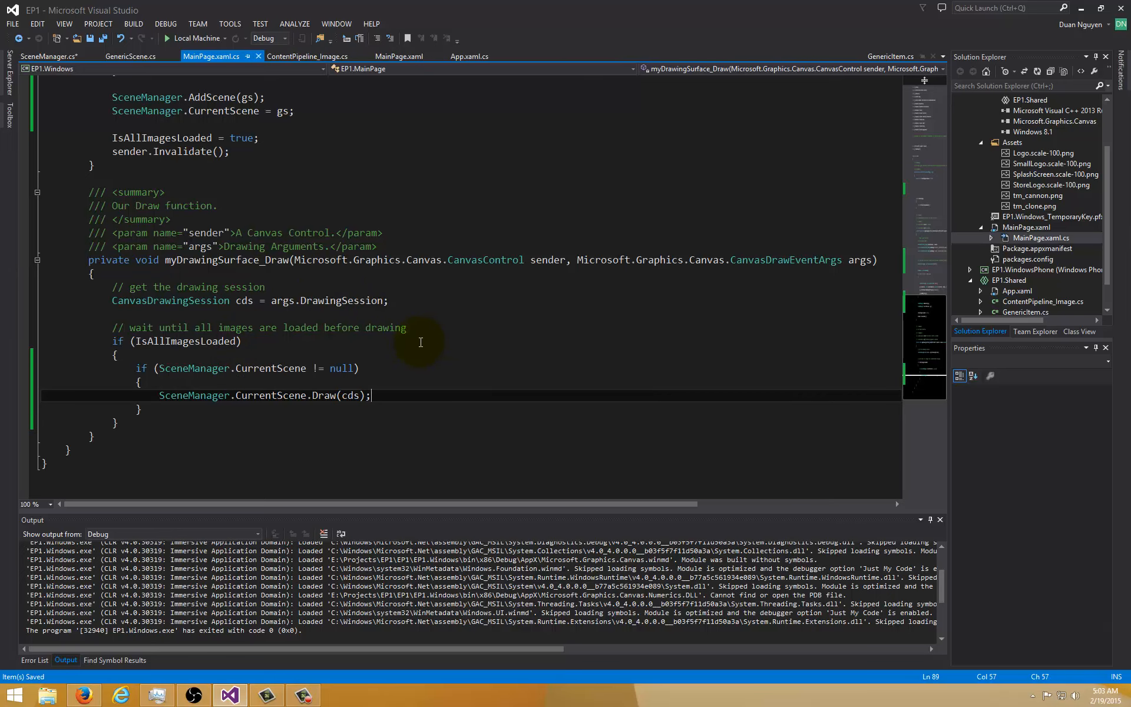
{"action": "scroll", "coordinate": [421, 347], "scroll_direction": "up", "scroll_amount": 3}
{"action": "scroll", "coordinate": [421, 349], "scroll_direction": "up", "scroll_amount": 3}
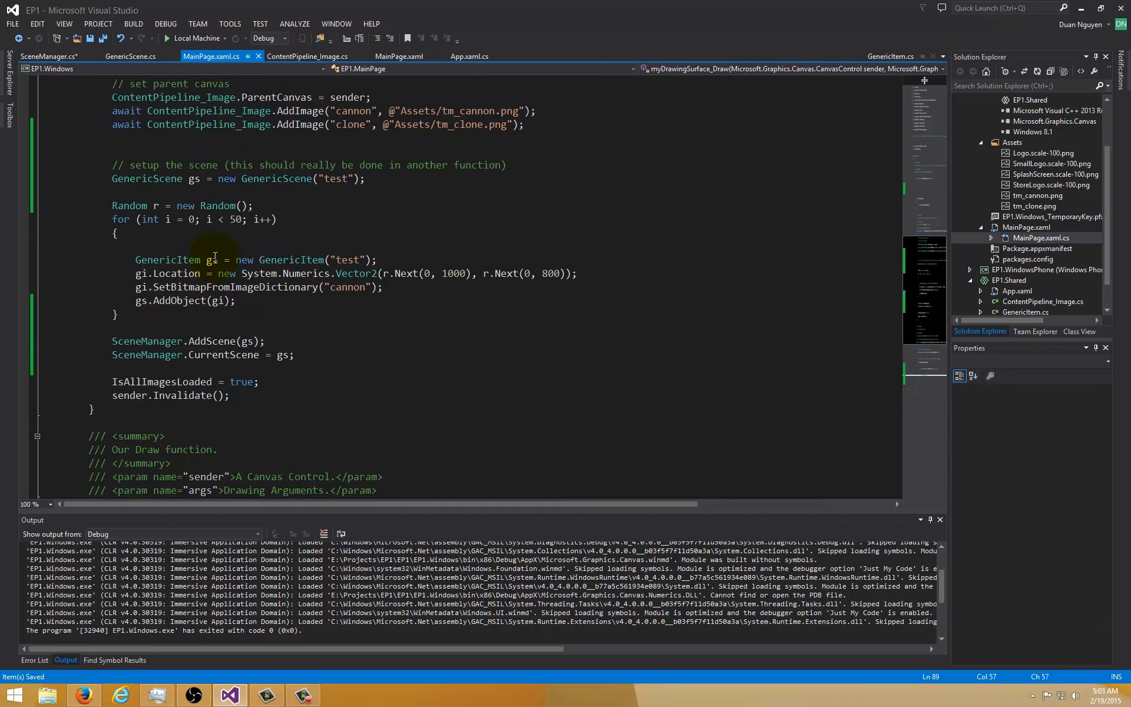
{"action": "scroll", "coordinate": [214, 258], "scroll_direction": "down", "scroll_amount": 3}
{"action": "scroll", "coordinate": [203, 301], "scroll_direction": "down", "scroll_amount": 5}
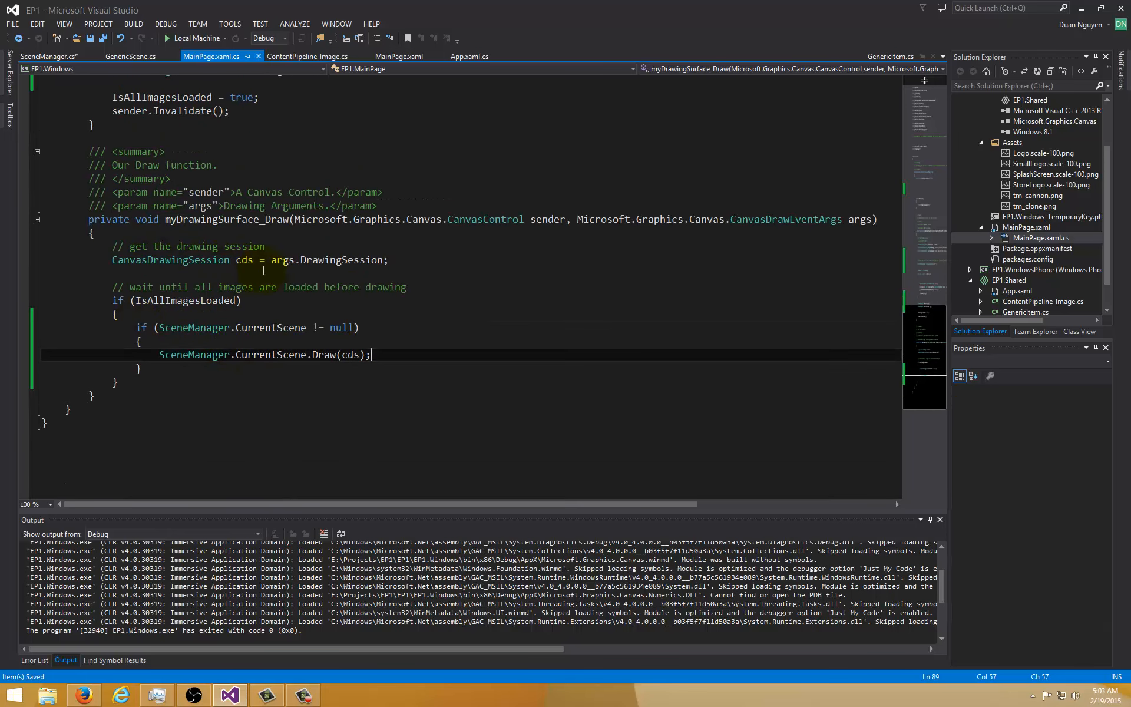
Step: Point out the IsAllImagesLoaded check and draw call, run the app with F5, then close it
{"action": "mouse_move", "coordinate": [186, 300]}
{"action": "left_click", "coordinate": [130, 302]}
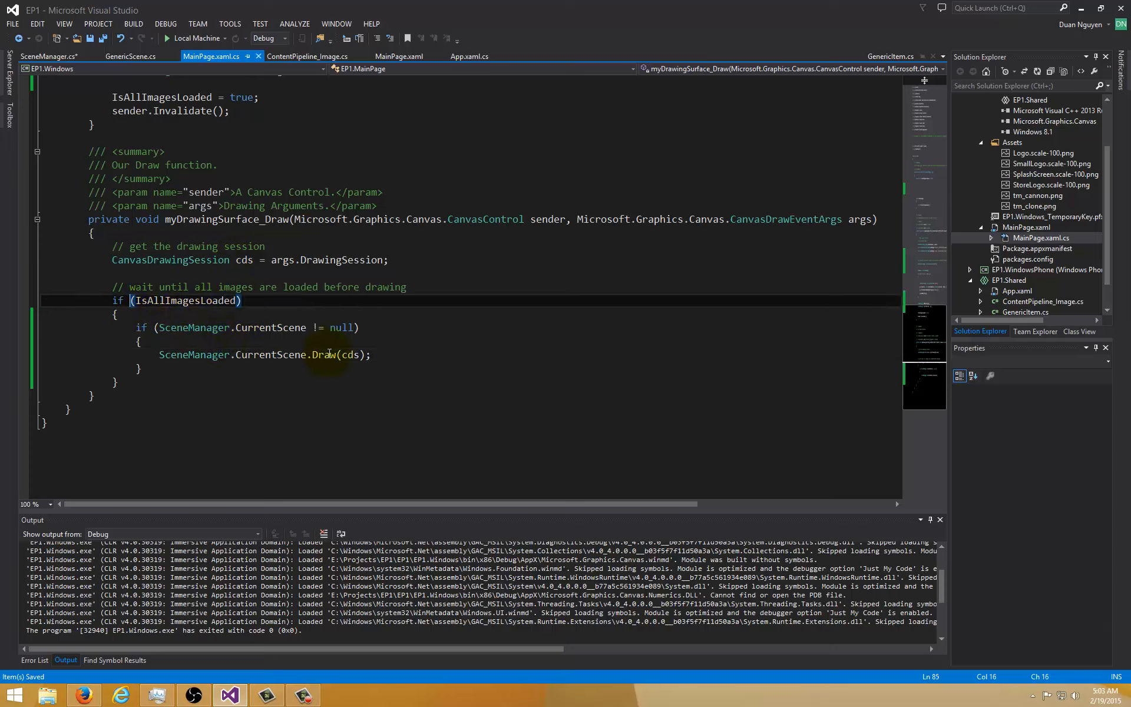
{"action": "left_click", "coordinate": [371, 363]}
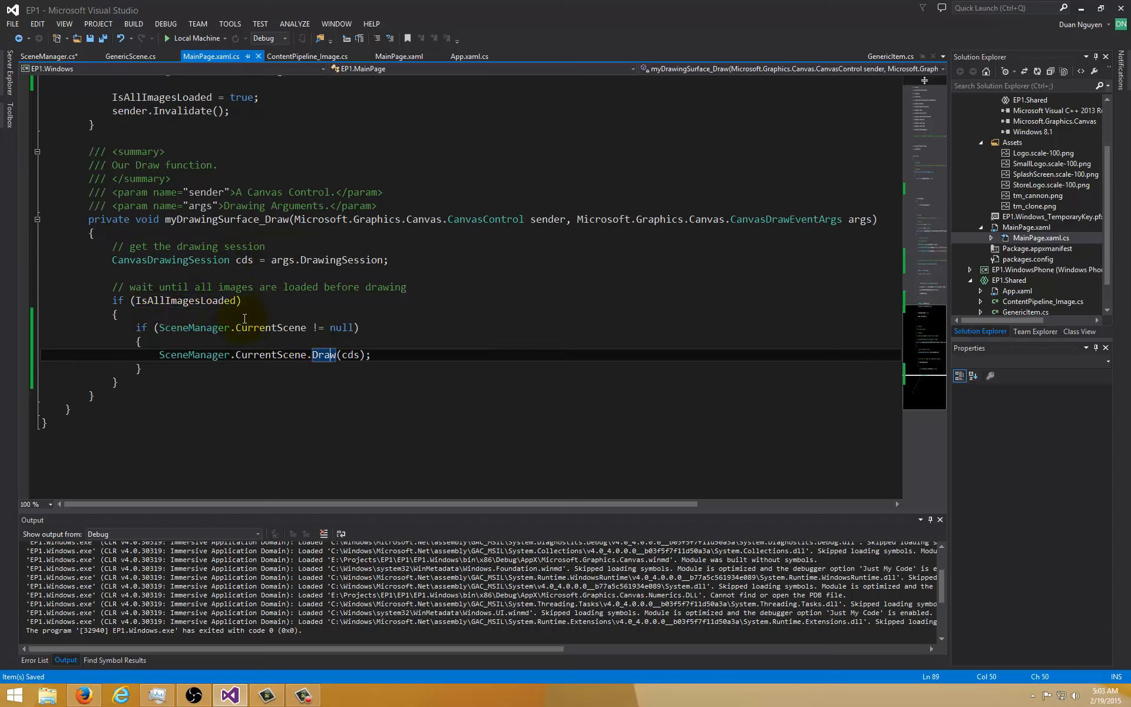
{"action": "scroll", "coordinate": [220, 306], "scroll_direction": "up", "scroll_amount": 2}
{"action": "scroll", "coordinate": [220, 305], "scroll_direction": "up", "scroll_amount": 2}
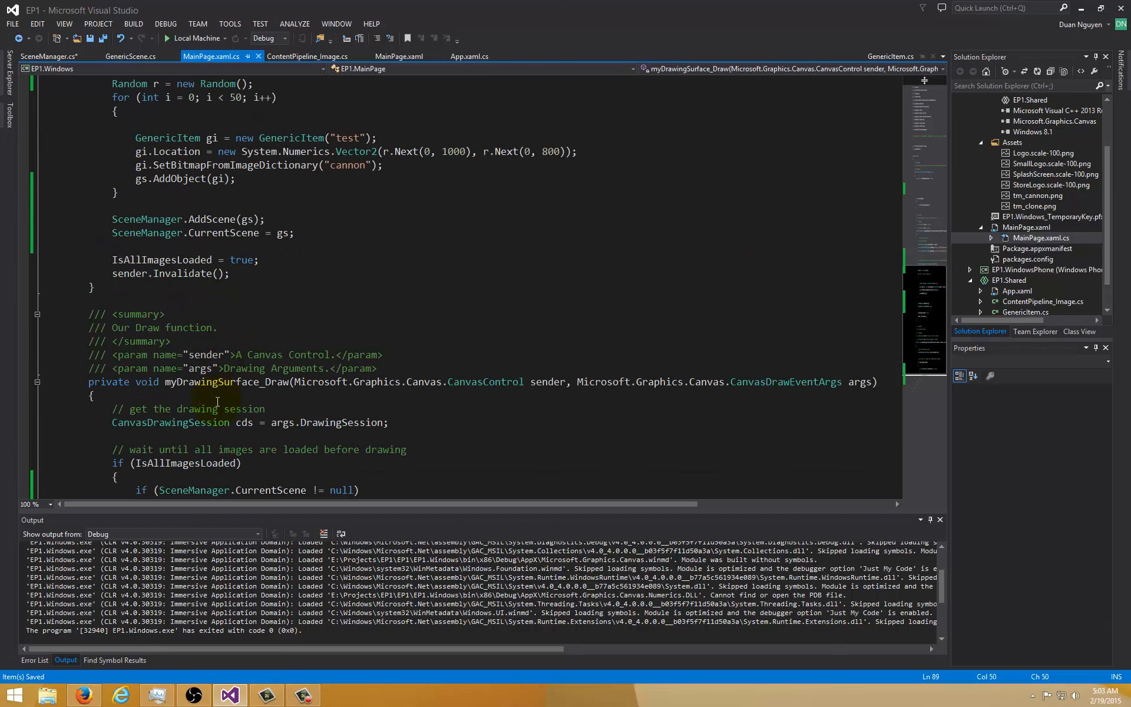
{"action": "scroll", "coordinate": [216, 403], "scroll_direction": "down", "scroll_amount": 2}
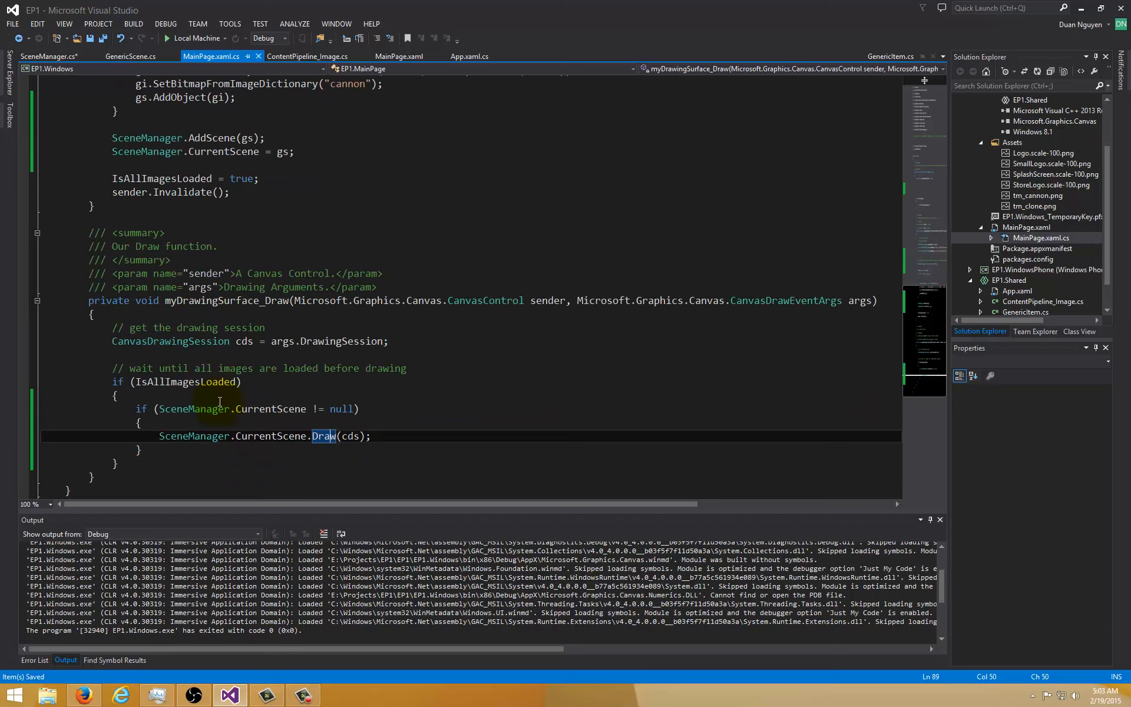
{"action": "left_click", "coordinate": [220, 400]}
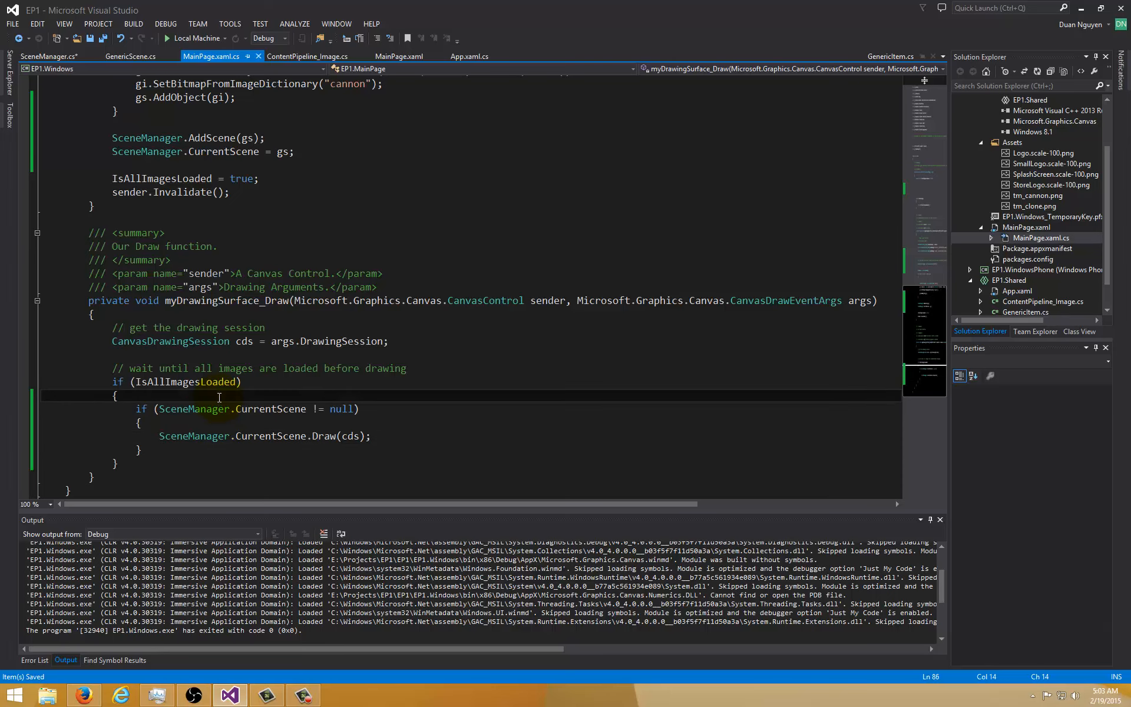
{"action": "scroll", "coordinate": [218, 397], "scroll_direction": "up", "scroll_amount": 2}
{"action": "key", "text": "F5"}
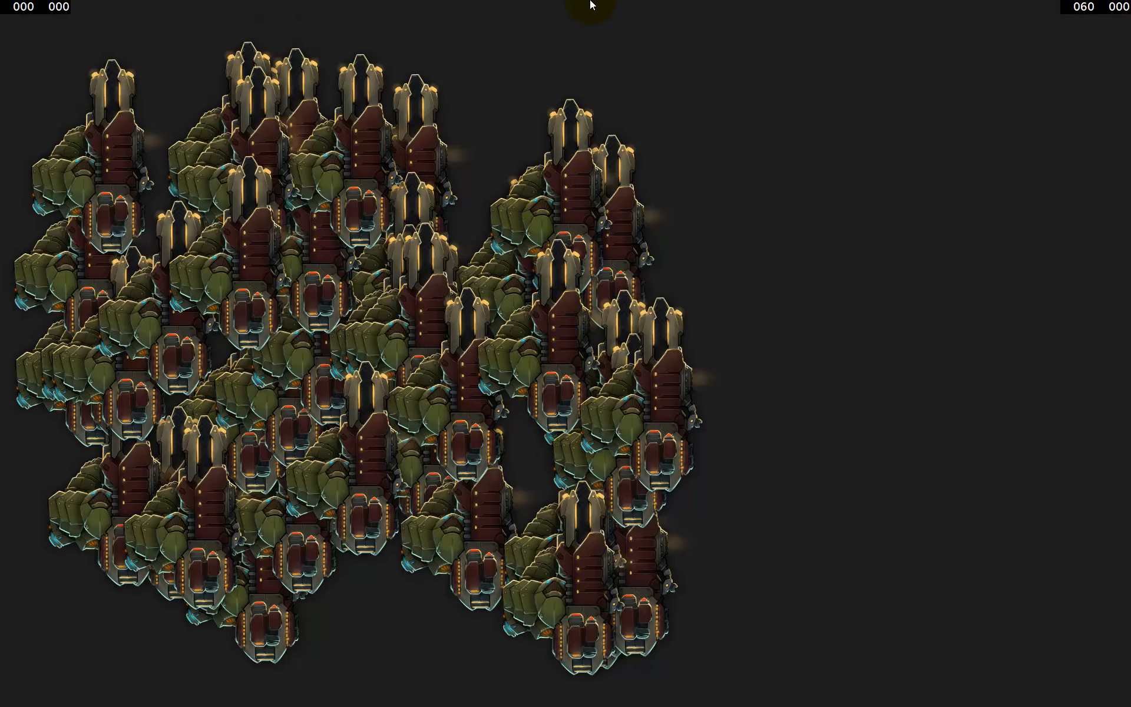
{"action": "key", "text": "alt+F4"}
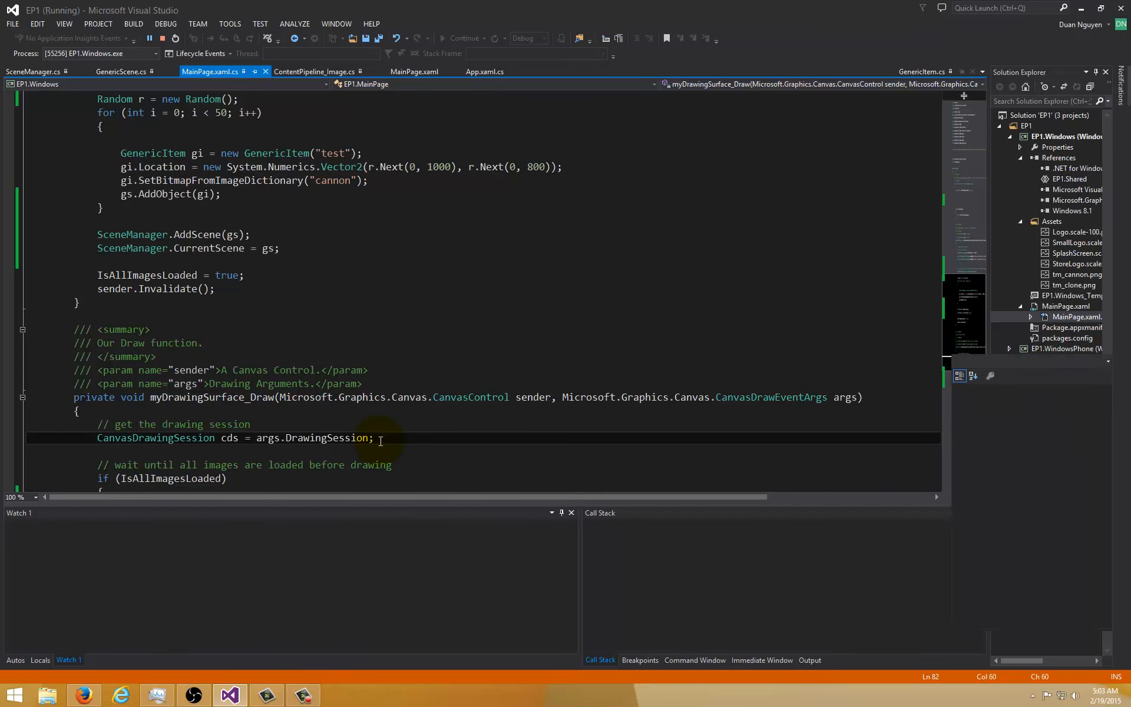
{"action": "scroll", "coordinate": [380, 441], "scroll_direction": "up", "scroll_amount": 3}
{"action": "scroll", "coordinate": [375, 425], "scroll_direction": "up", "scroll_amount": 5}
{"action": "left_click", "coordinate": [147, 300]}
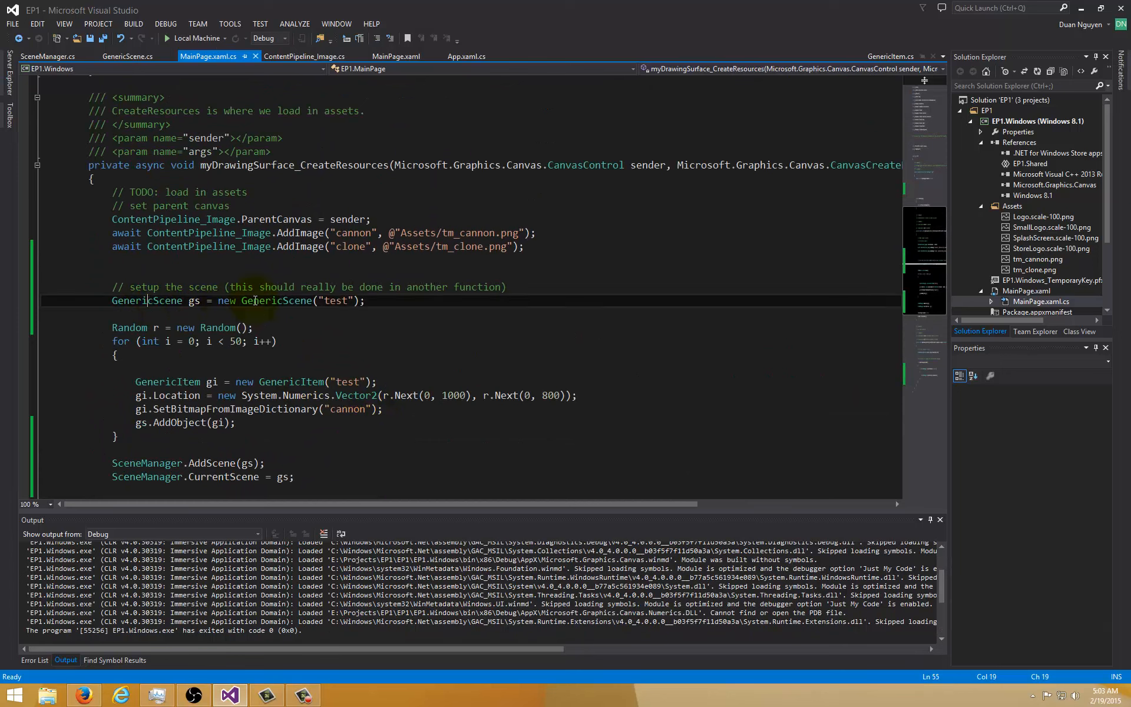
{"action": "left_click", "coordinate": [219, 354]}
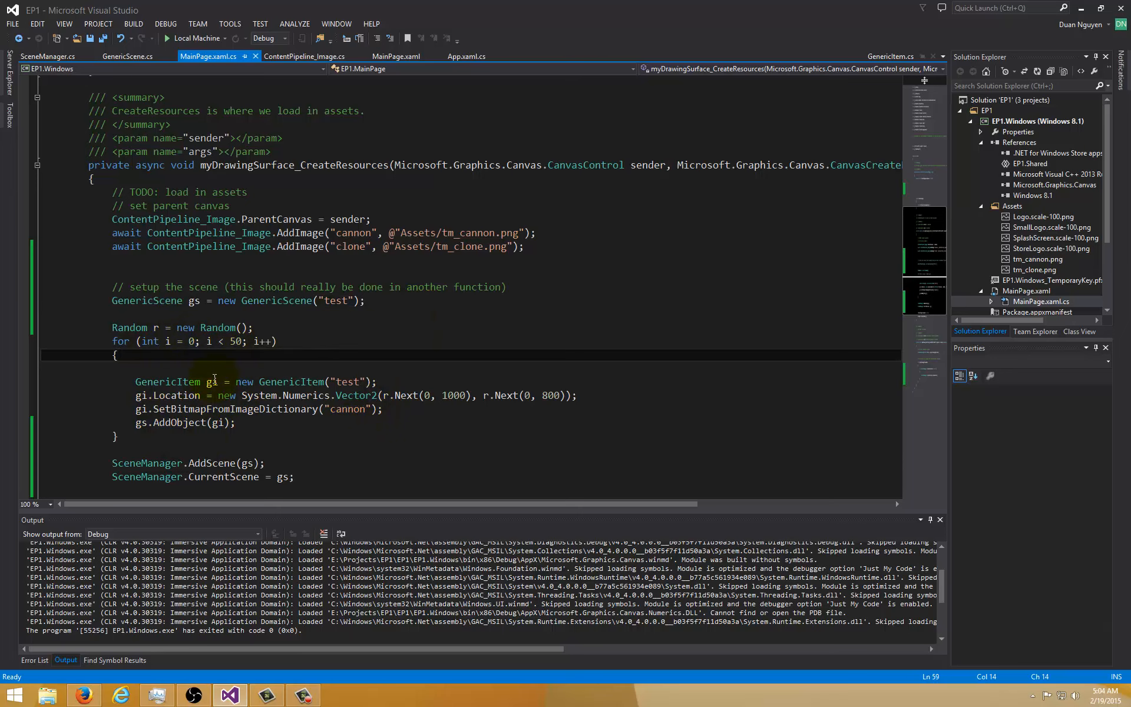
{"action": "scroll", "coordinate": [214, 380], "scroll_direction": "down", "scroll_amount": 1}
{"action": "scroll", "coordinate": [214, 379], "scroll_direction": "down", "scroll_amount": 1}
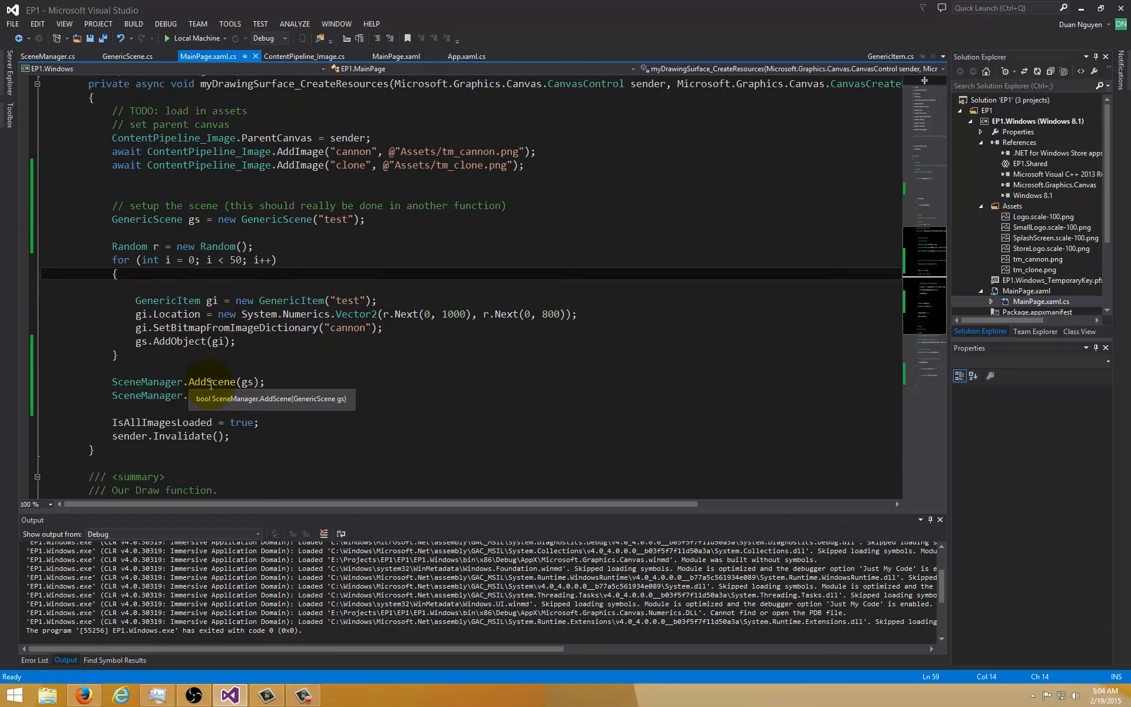
{"action": "scroll", "coordinate": [210, 383], "scroll_direction": "down", "scroll_amount": 3}
{"action": "scroll", "coordinate": [354, 406], "scroll_direction": "down", "scroll_amount": 3}
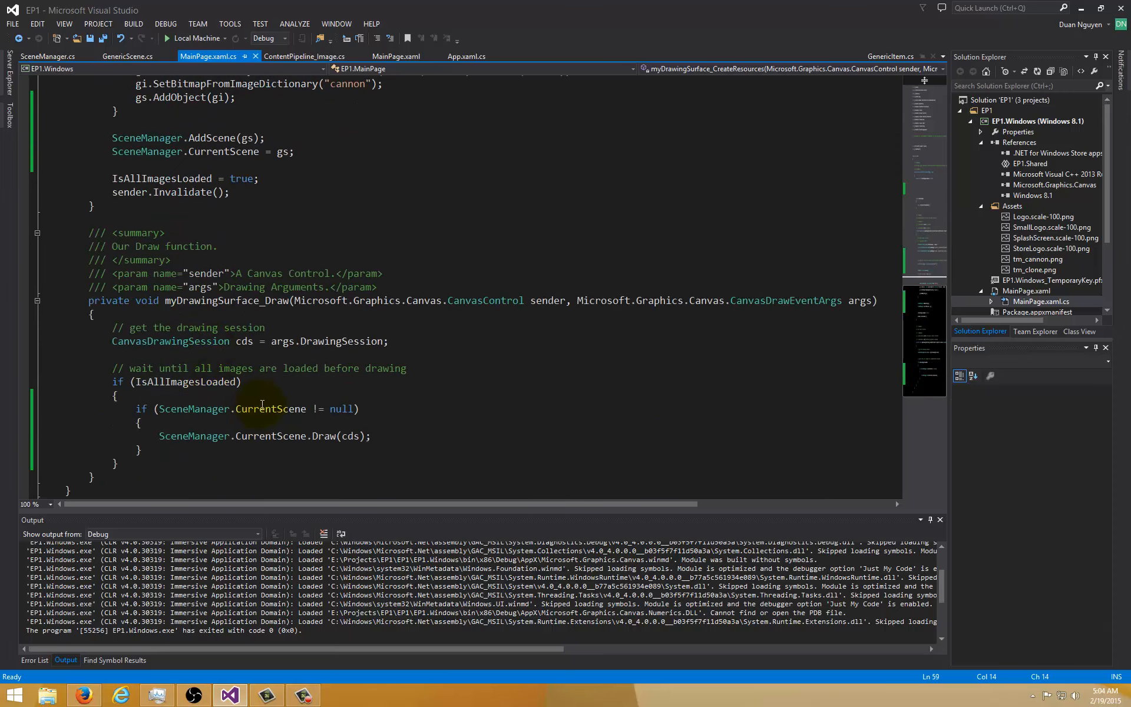
{"action": "left_click", "coordinate": [263, 409]}
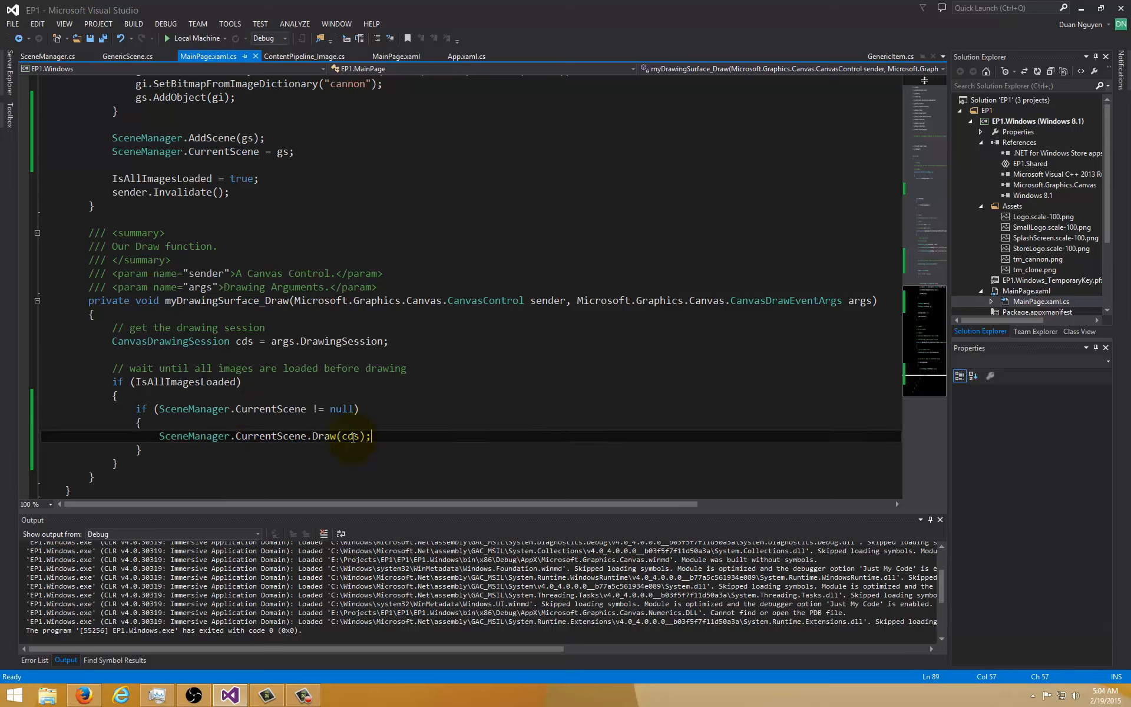
{"action": "left_click_drag", "start_coordinate": [372, 435], "coordinate": [158, 439]}
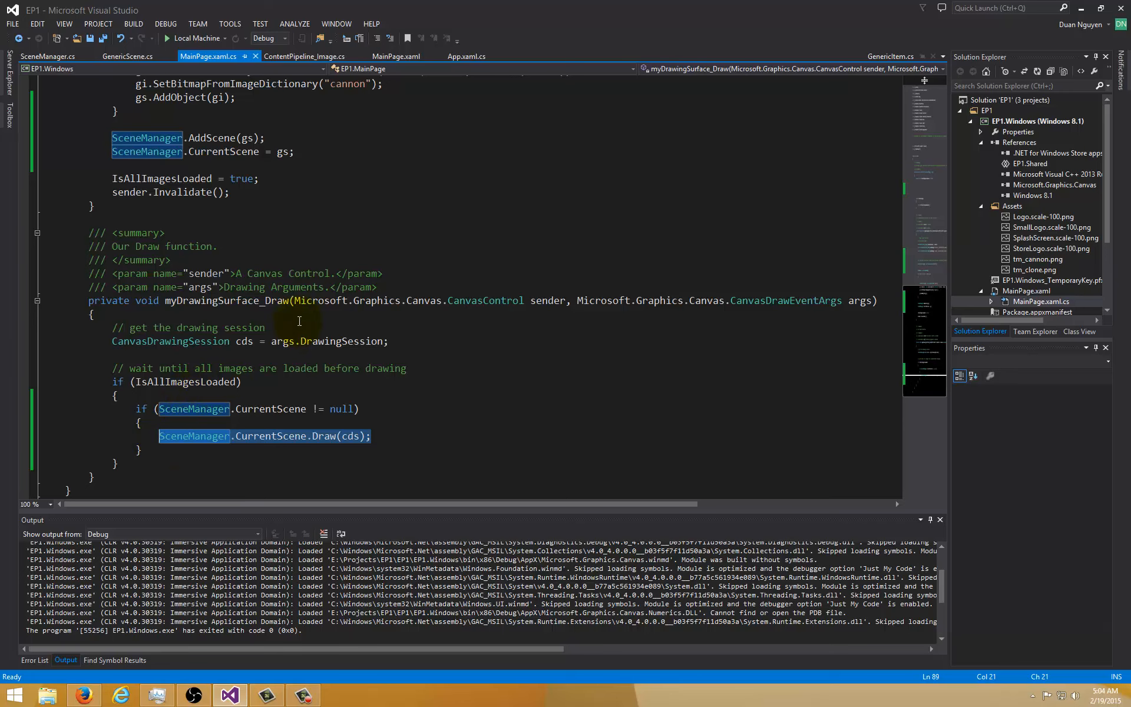
{"action": "left_click", "coordinate": [253, 318]}
{"action": "scroll", "coordinate": [265, 318], "scroll_direction": "up", "scroll_amount": 6}
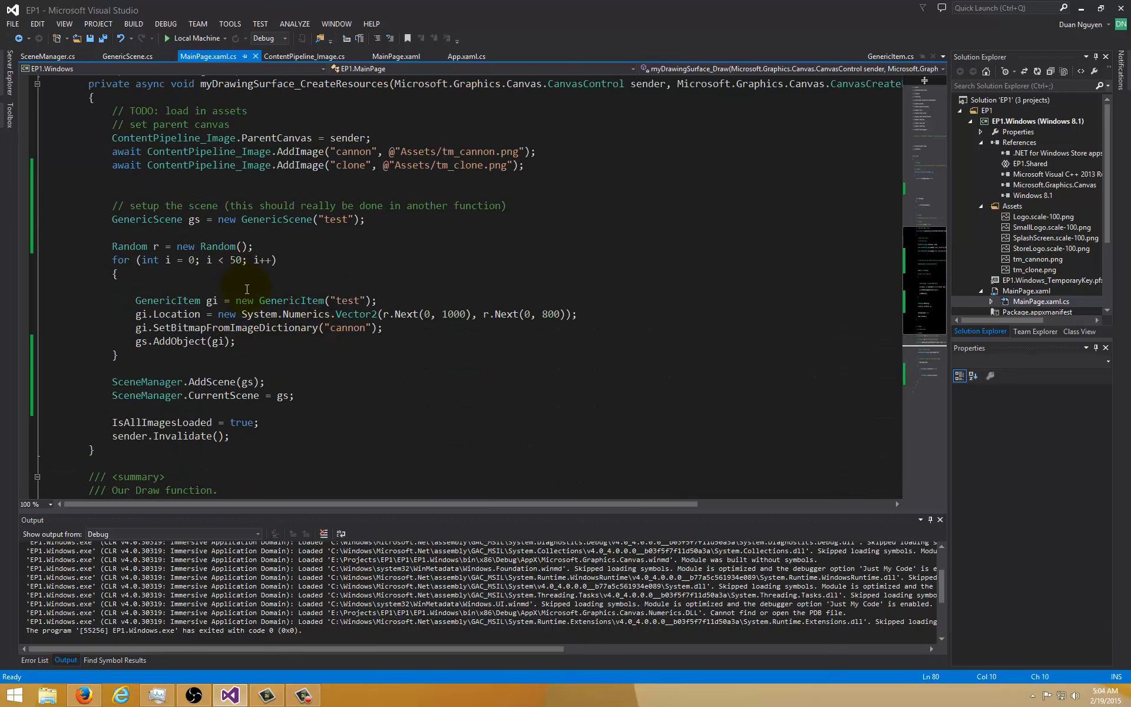
{"action": "scroll", "coordinate": [246, 300], "scroll_direction": "down", "scroll_amount": 4}
{"action": "scroll", "coordinate": [238, 353], "scroll_direction": "down", "scroll_amount": 3}
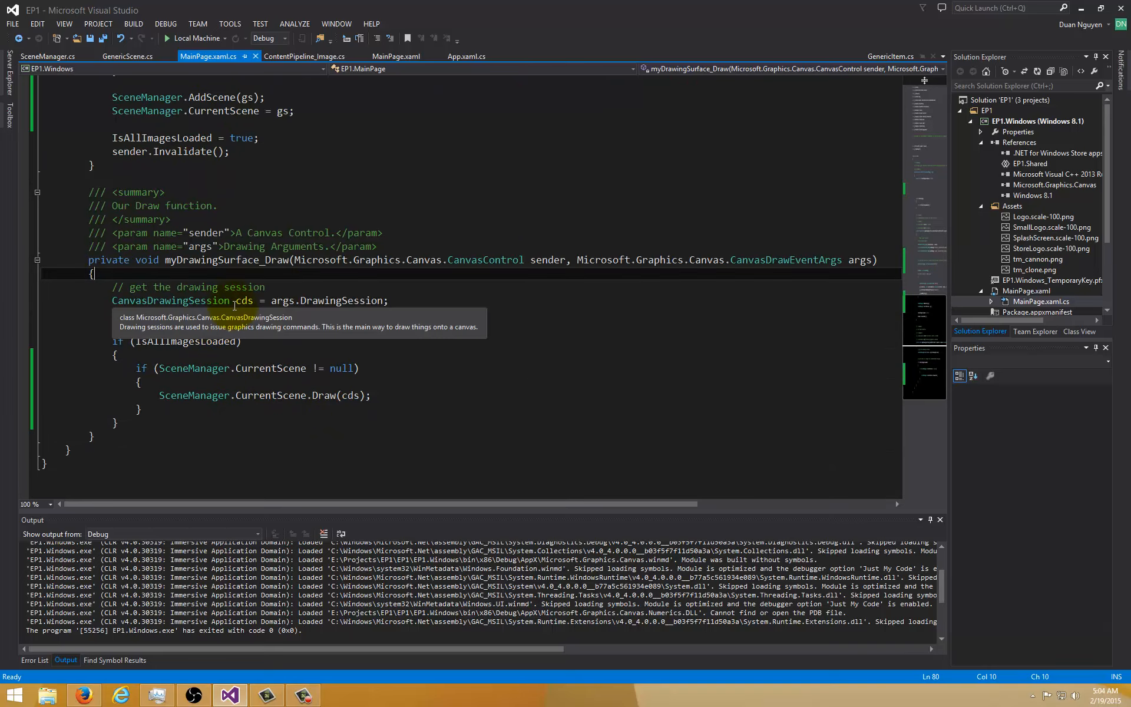
Step: Run the cannon demo again, close it, and return to the CurrentScene Draw call
{"action": "left_click", "coordinate": [256, 367]}
{"action": "key", "text": "alt+Tab"}
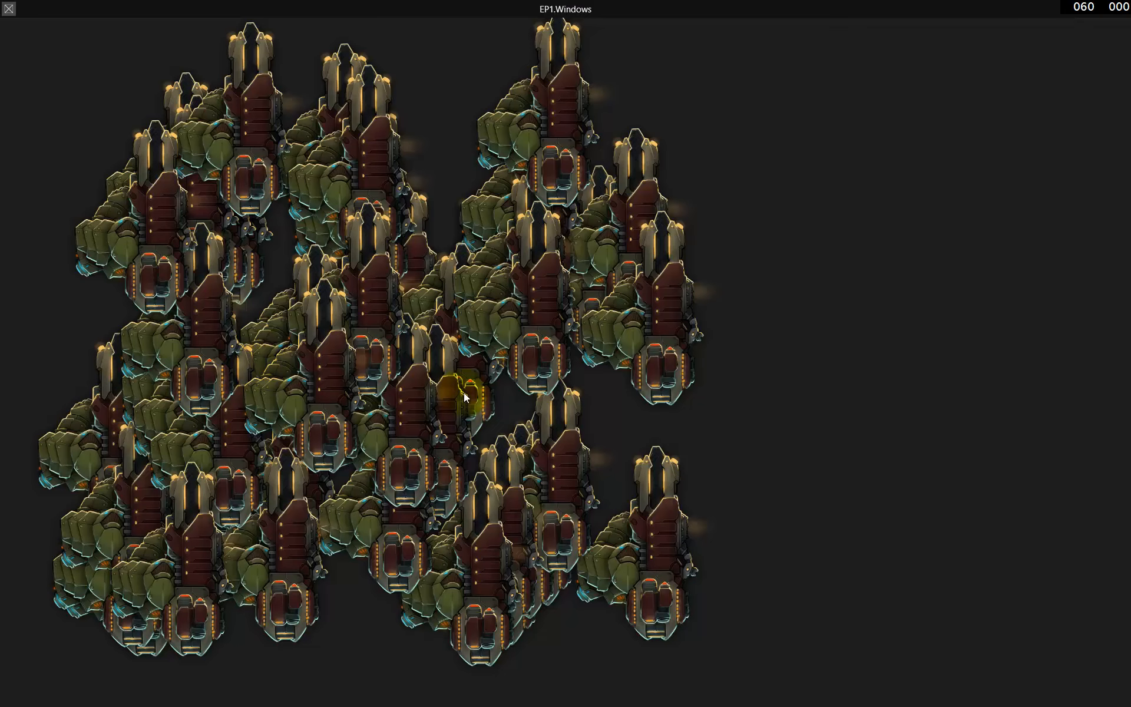
{"action": "key", "text": "alt+F4"}
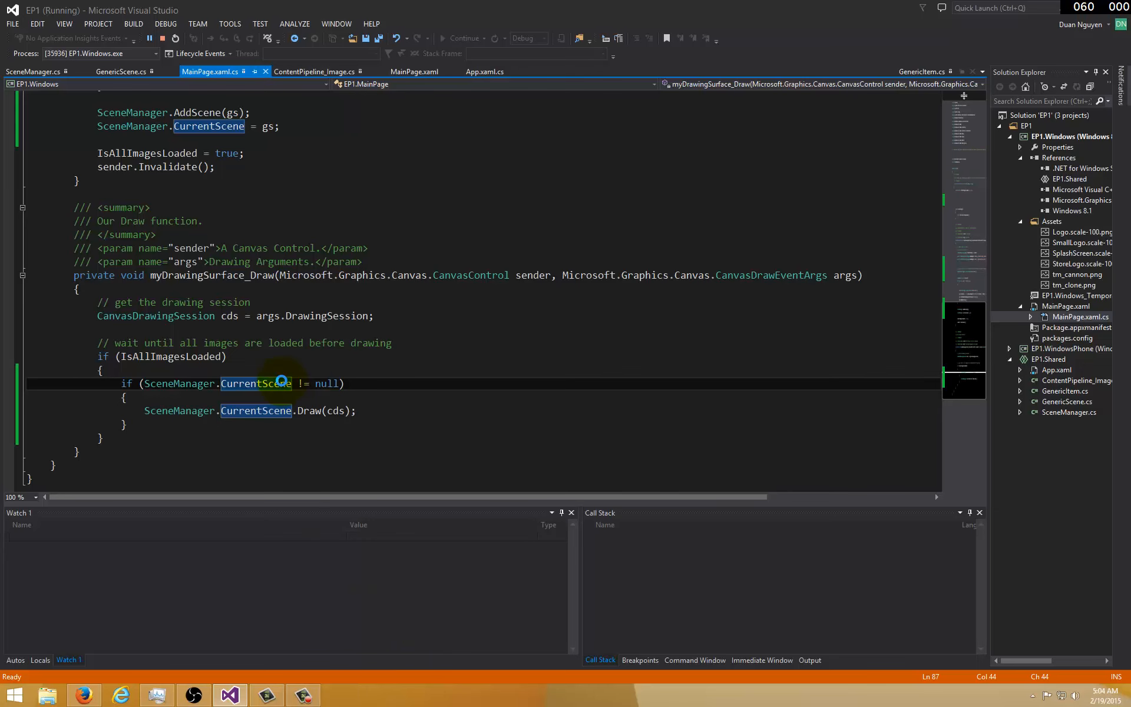
{"action": "left_click", "coordinate": [280, 396]}
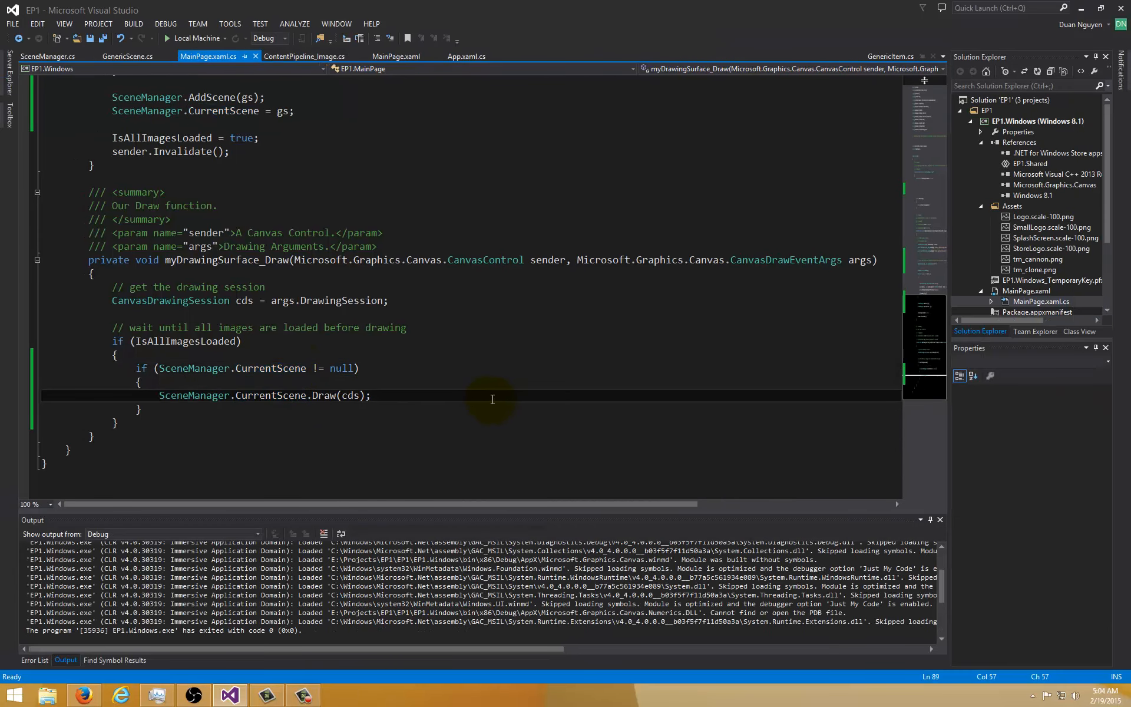
{"action": "left_click_drag", "start_coordinate": [1109, 283], "coordinate": [1109, 297]}
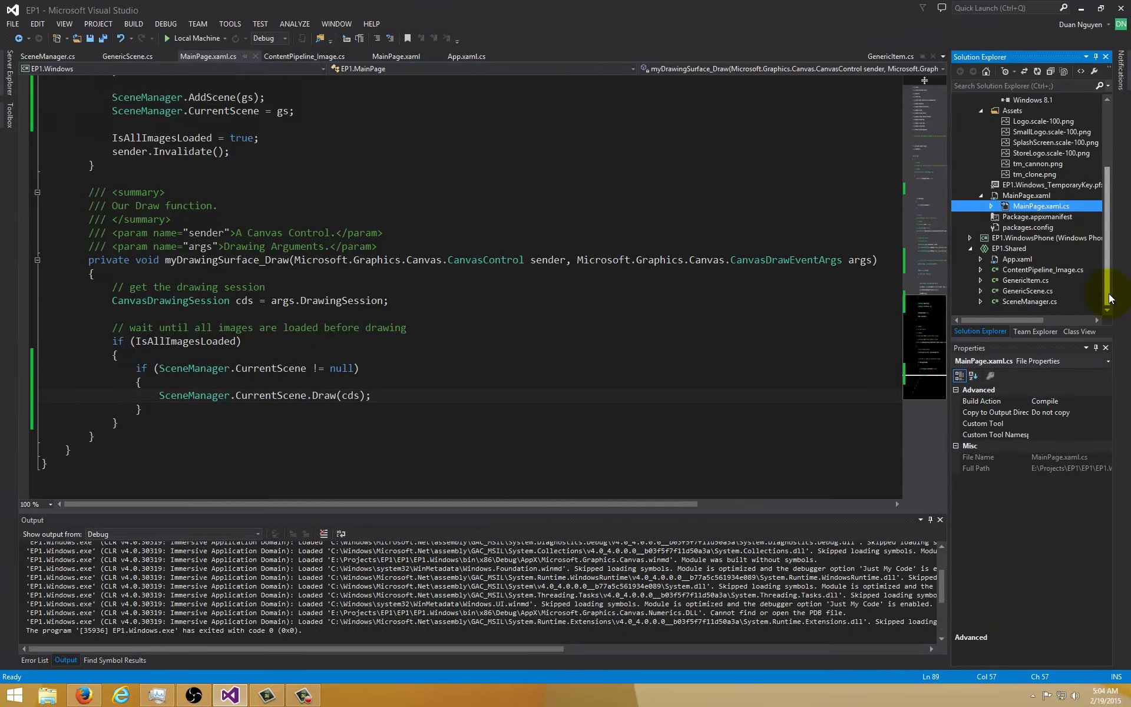
Step: Open GenericScene.cs and highlight the Update and Draw foreach loops over every object
{"action": "left_click", "coordinate": [1021, 291]}
{"action": "double_click", "coordinate": [1019, 292]}
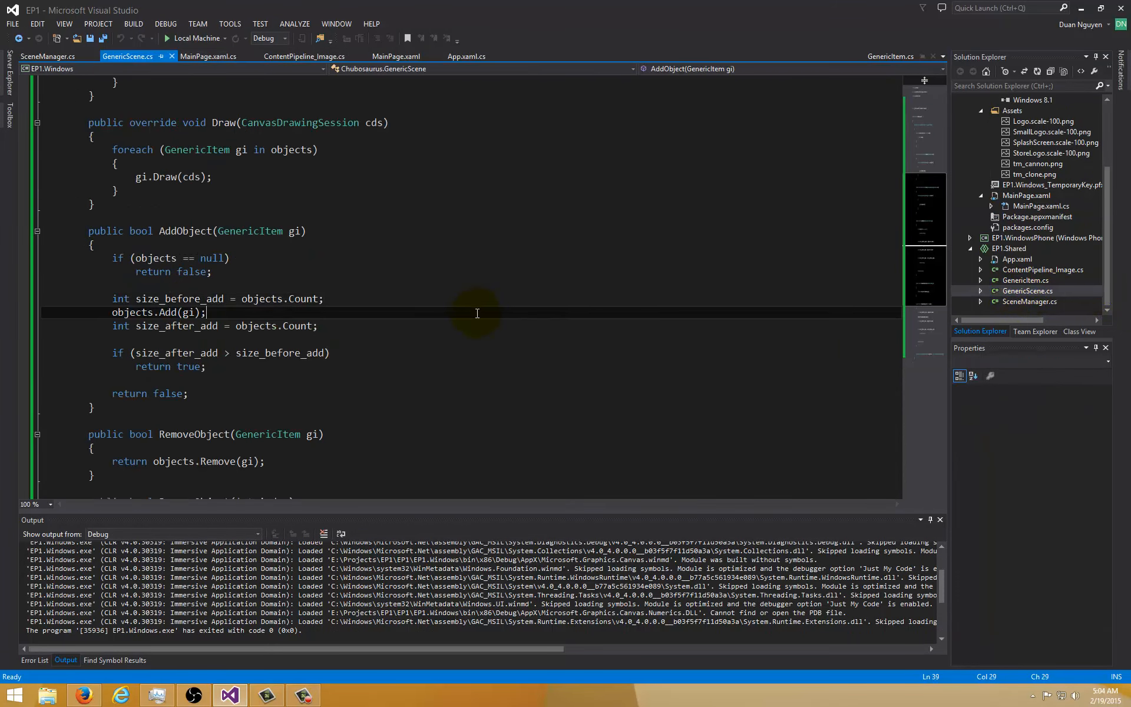
{"action": "scroll", "coordinate": [472, 309], "scroll_direction": "down", "scroll_amount": 3}
{"action": "scroll", "coordinate": [471, 309], "scroll_direction": "up", "scroll_amount": 5}
{"action": "scroll", "coordinate": [477, 317], "scroll_direction": "down", "scroll_amount": 3}
{"action": "scroll", "coordinate": [478, 316], "scroll_direction": "up", "scroll_amount": 2}
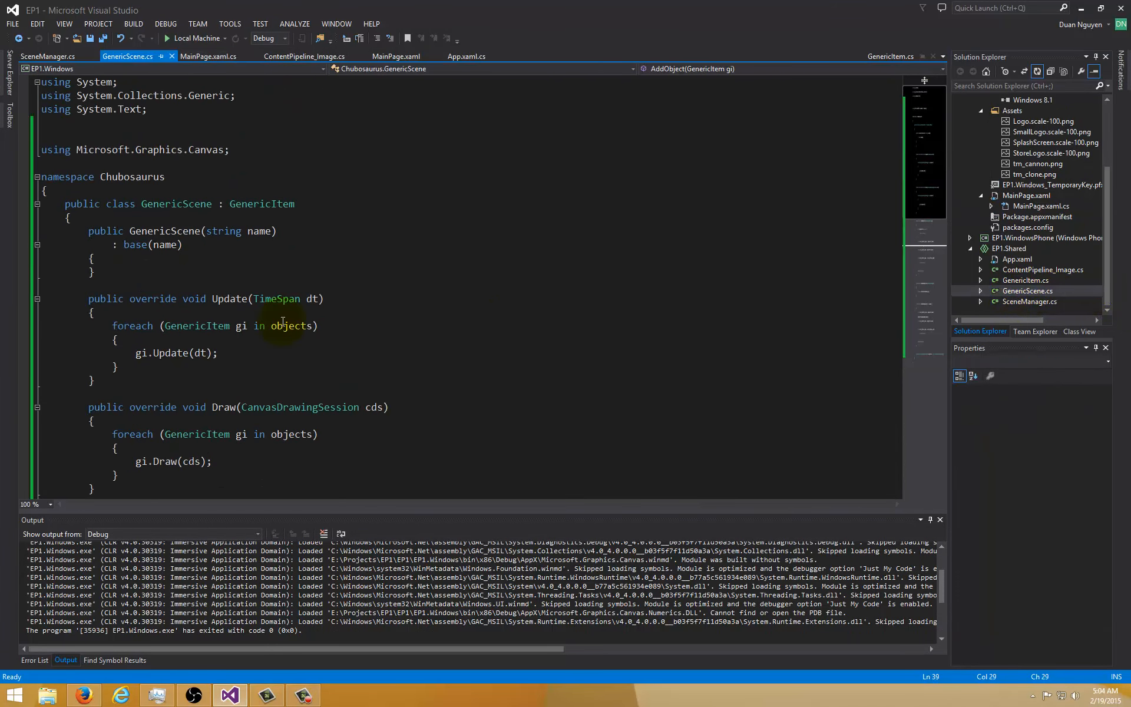
{"action": "mouse_move", "coordinate": [262, 205]}
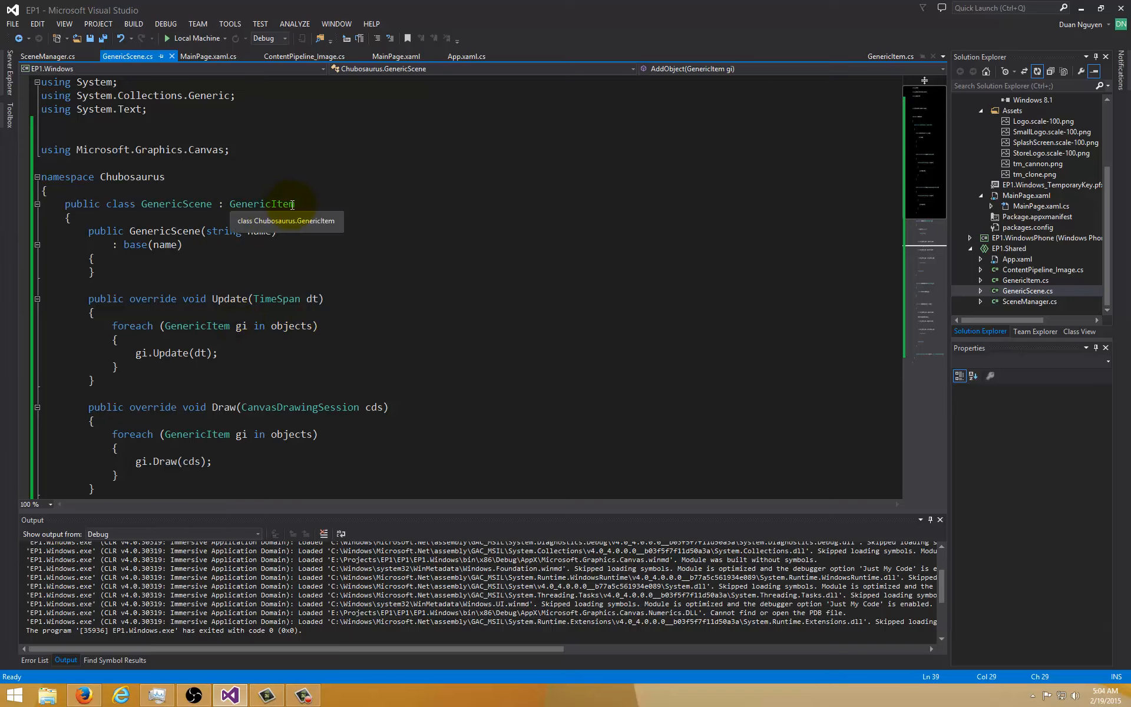
{"action": "left_click", "coordinate": [242, 302]}
{"action": "scroll", "coordinate": [221, 385], "scroll_direction": "down", "scroll_amount": 2}
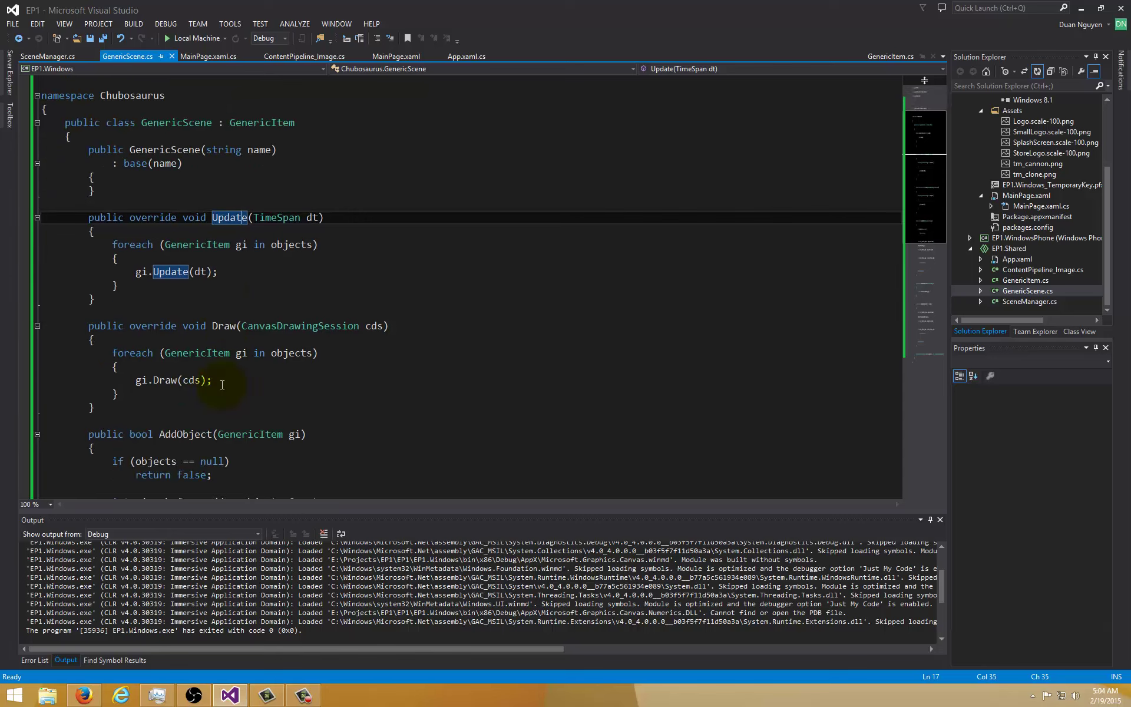
{"action": "left_click", "coordinate": [229, 325]}
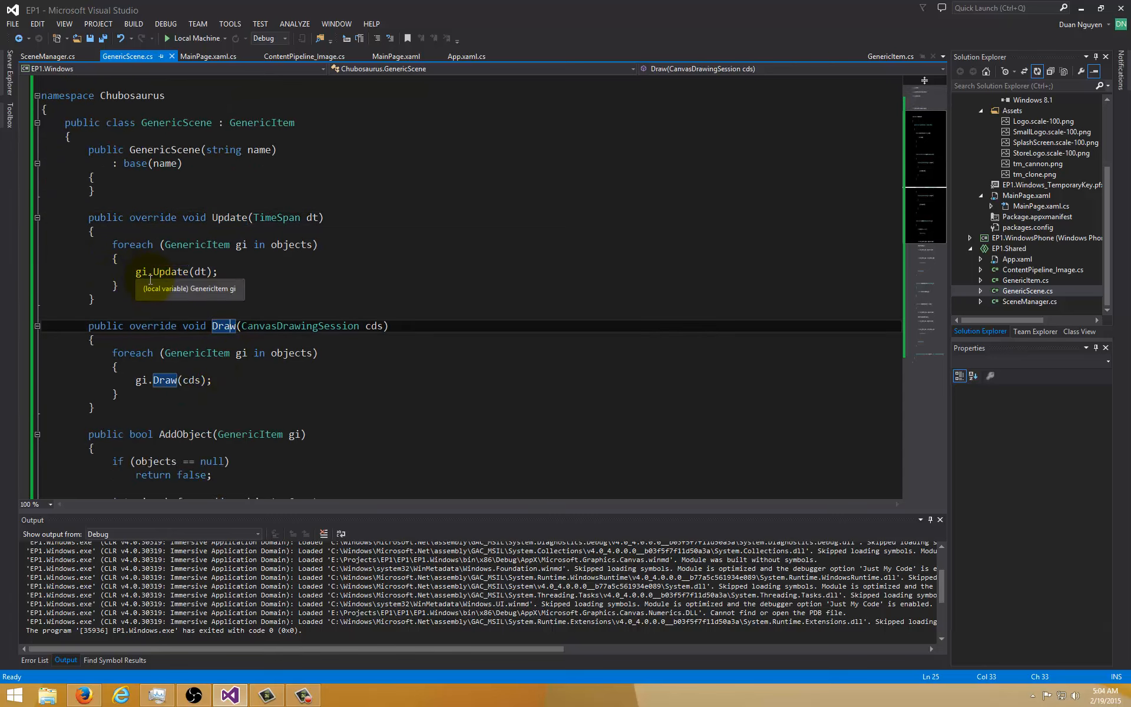
{"action": "mouse_move", "coordinate": [118, 284]}
{"action": "left_mouse_down"}
{"action": "mouse_move", "coordinate": [29, 254]}
{"action": "mouse_move", "coordinate": [29, 244]}
{"action": "left_mouse_up"}
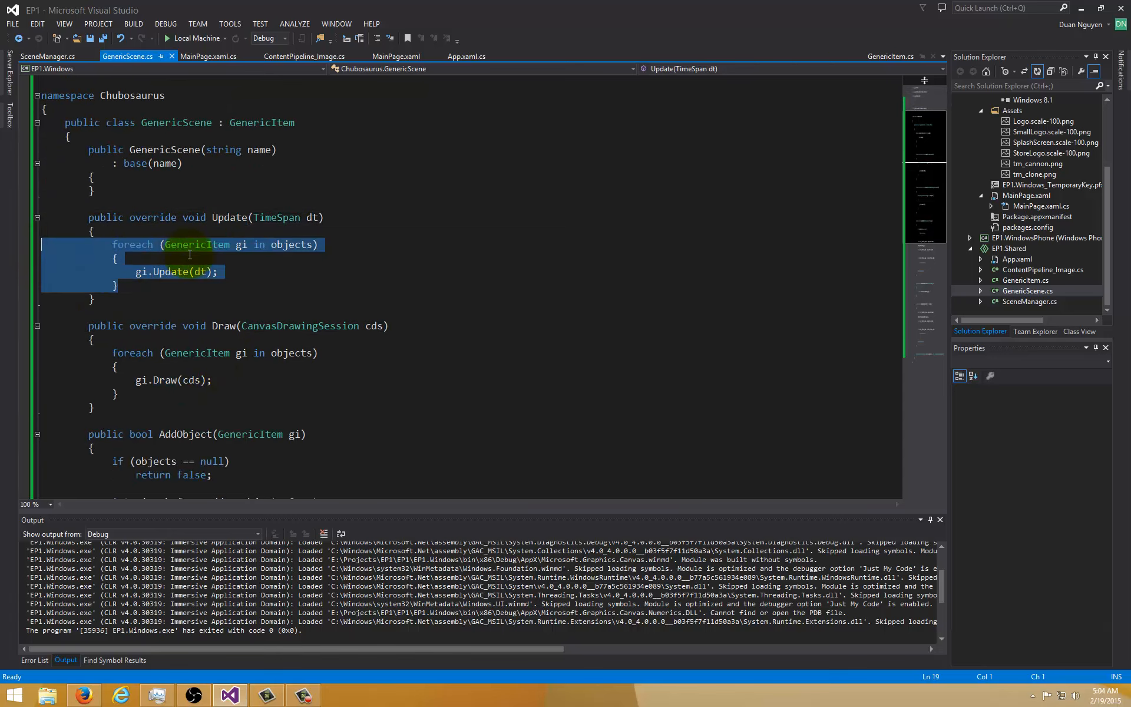
{"action": "left_click", "coordinate": [205, 385]}
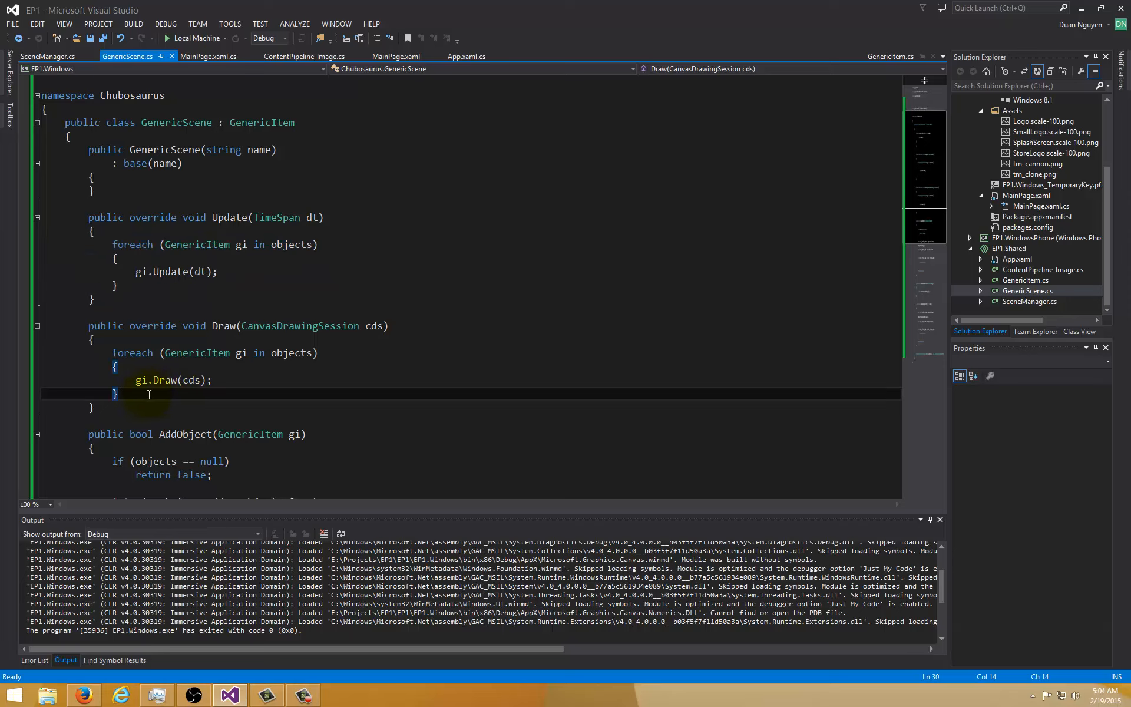
{"action": "left_click_drag", "start_coordinate": [119, 394], "coordinate": [47, 356]}
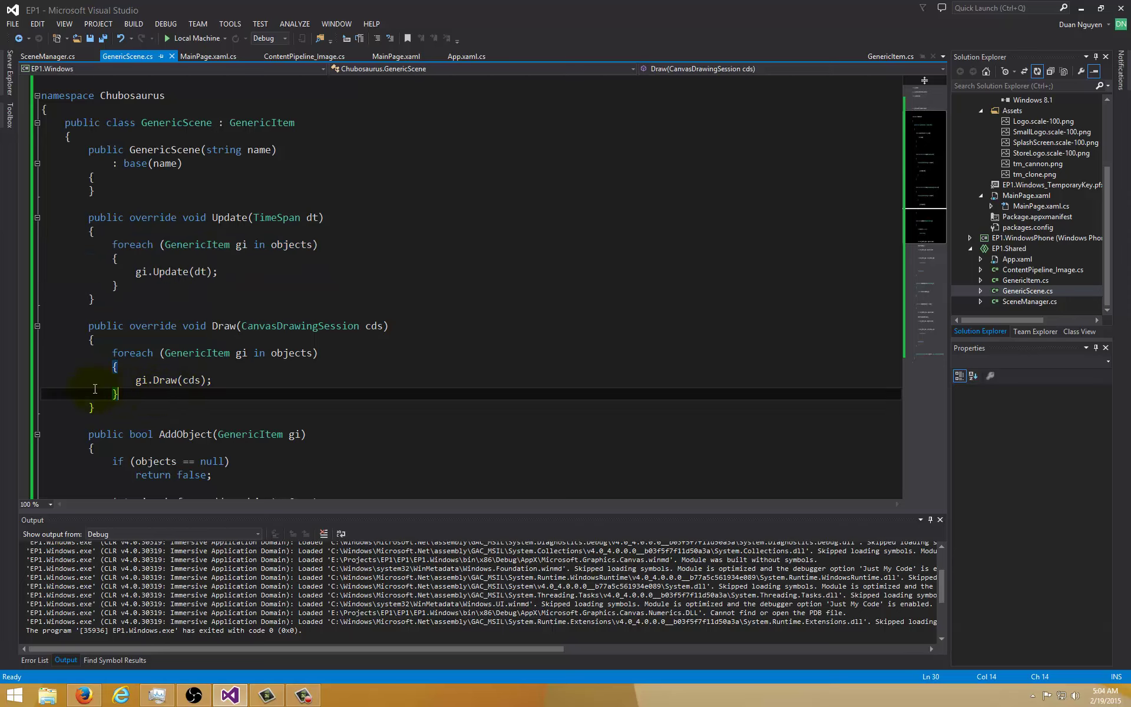
Step: Step through AddObject, RemoveObject by index and the objects list declaration
{"action": "left_click", "coordinate": [197, 360]}
{"action": "scroll", "coordinate": [197, 360], "scroll_direction": "down", "scroll_amount": 4}
{"action": "left_click", "coordinate": [252, 271]}
{"action": "left_click", "coordinate": [191, 271]}
{"action": "scroll", "coordinate": [192, 271], "scroll_direction": "down", "scroll_amount": 3}
{"action": "left_click", "coordinate": [204, 354]}
{"action": "scroll", "coordinate": [203, 354], "scroll_direction": "down", "scroll_amount": 3}
{"action": "scroll", "coordinate": [204, 355], "scroll_direction": "down", "scroll_amount": 3}
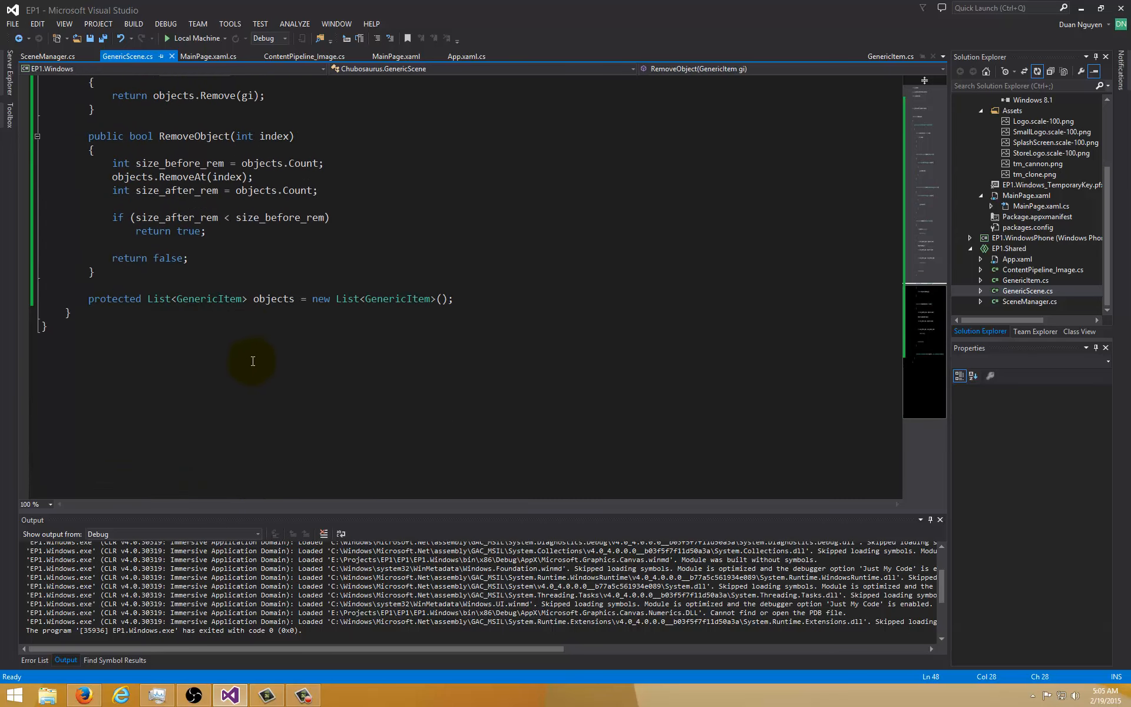
{"action": "left_click", "coordinate": [149, 302]}
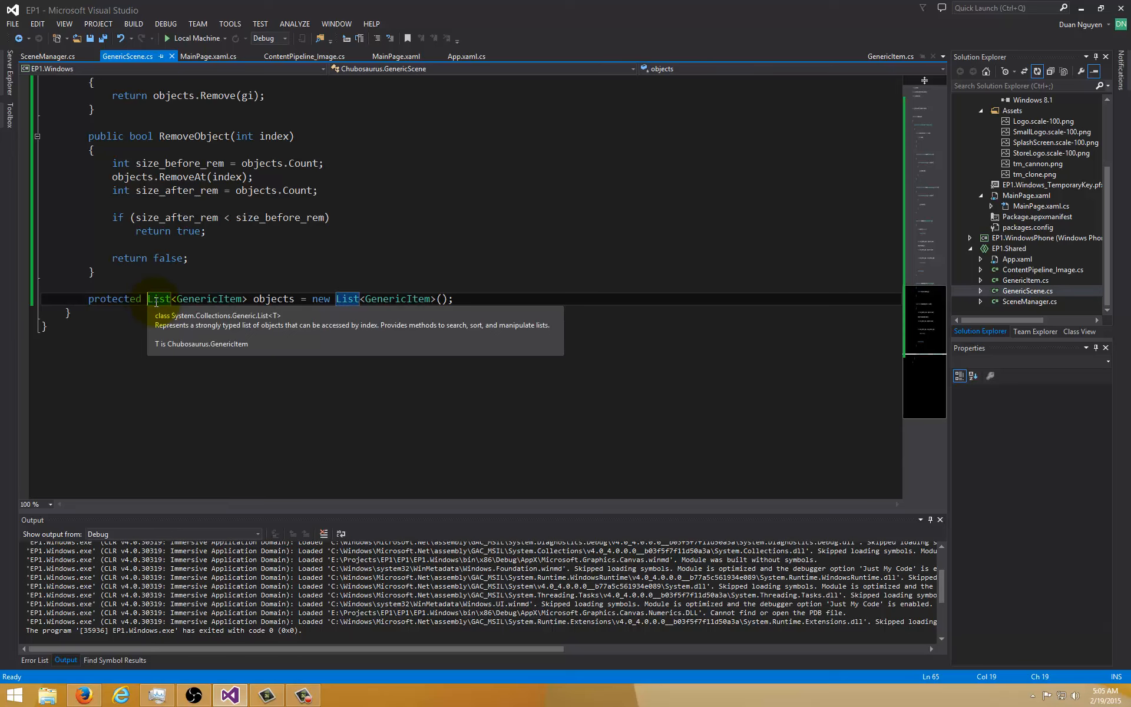
Step: Open SceneManager.cs and walk through SceneDictionary, AddScene and the CurrentScene property
{"action": "double_click", "coordinate": [1031, 301]}
{"action": "left_click", "coordinate": [460, 285]}
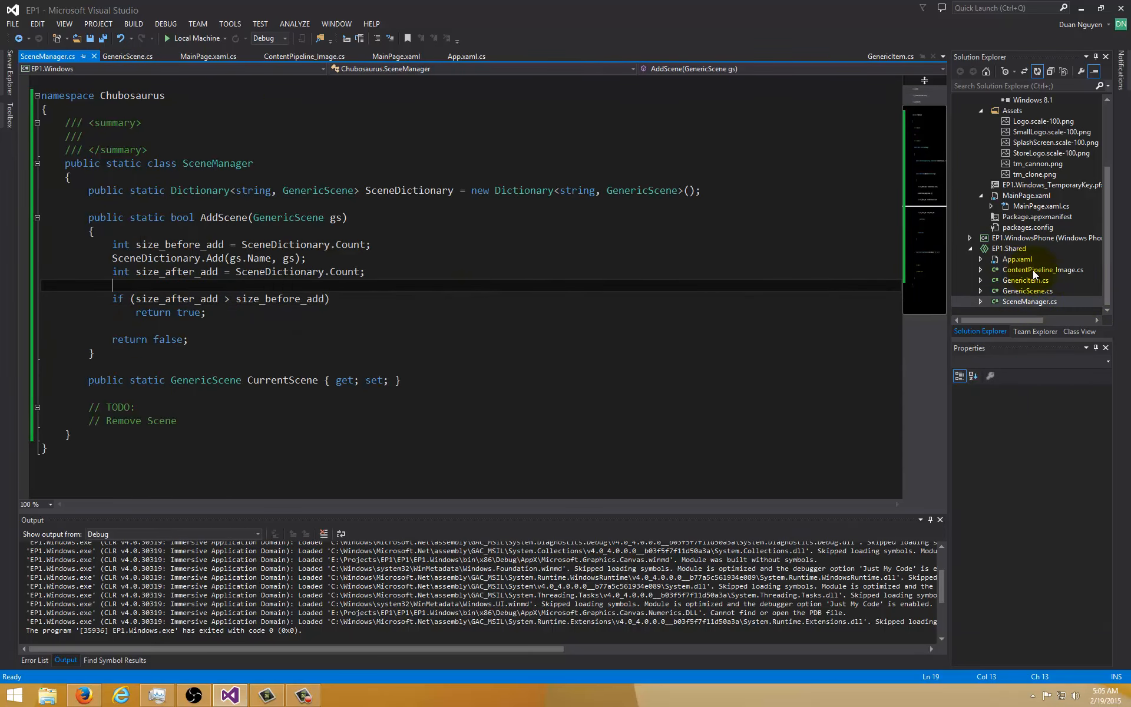
{"action": "left_click", "coordinate": [396, 204]}
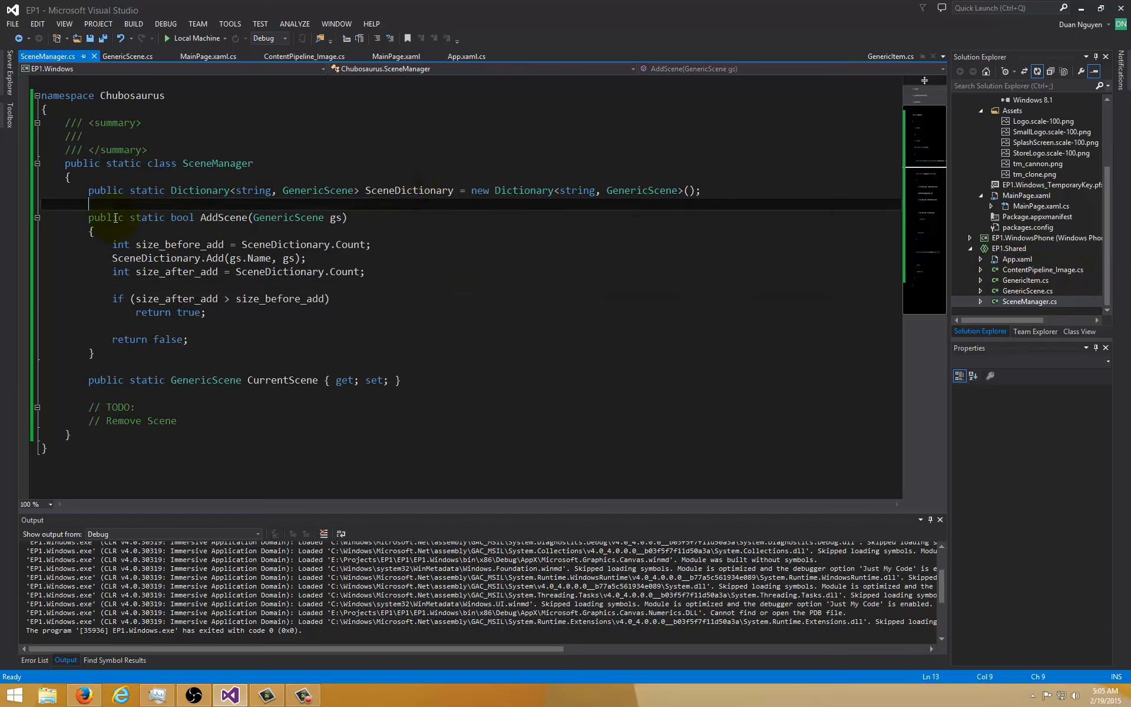
{"action": "left_click", "coordinate": [270, 190]}
{"action": "left_click", "coordinate": [221, 218]}
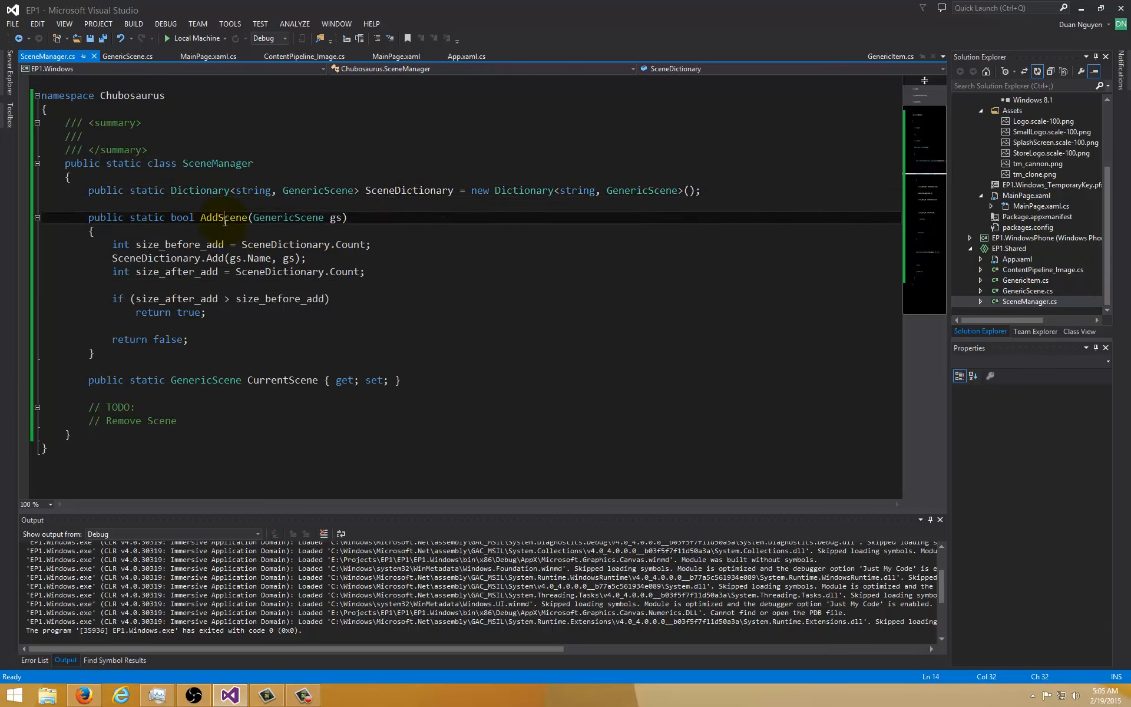
{"action": "left_click", "coordinate": [229, 381]}
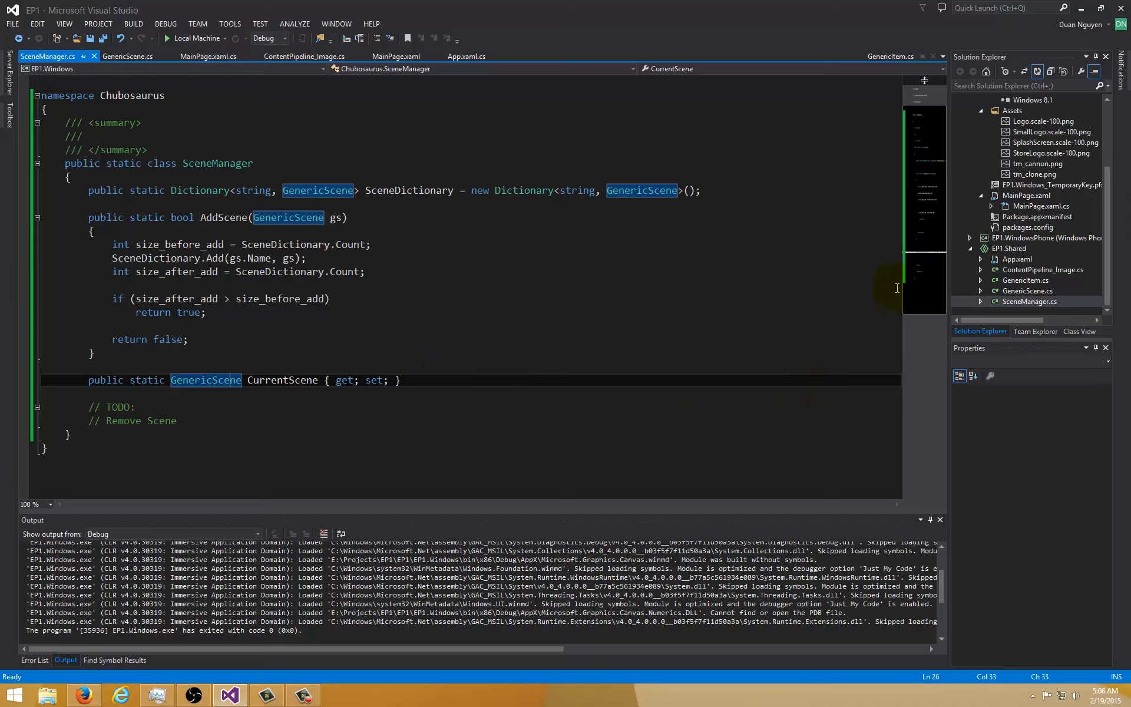
Step: Flip between GenericItem, GenericScene and SceneManager, then run the project with F5
{"action": "left_click", "coordinate": [1029, 281]}
{"action": "left_click", "coordinate": [1031, 290]}
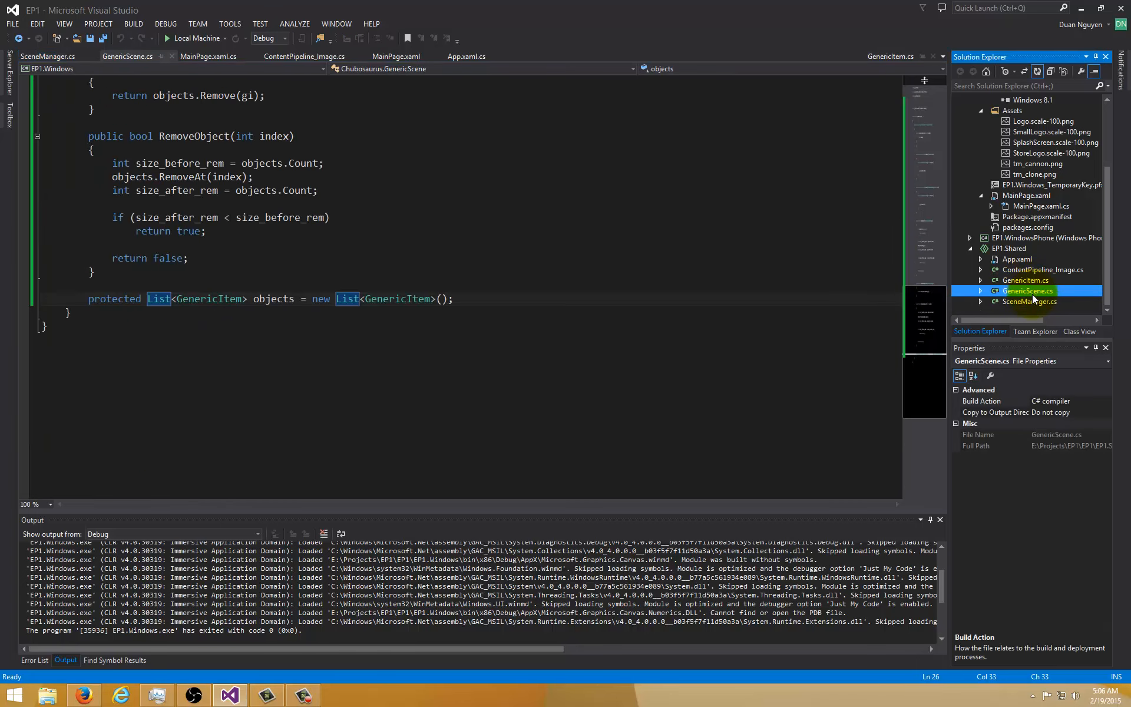
{"action": "left_click", "coordinate": [1035, 301]}
{"action": "left_click", "coordinate": [824, 335]}
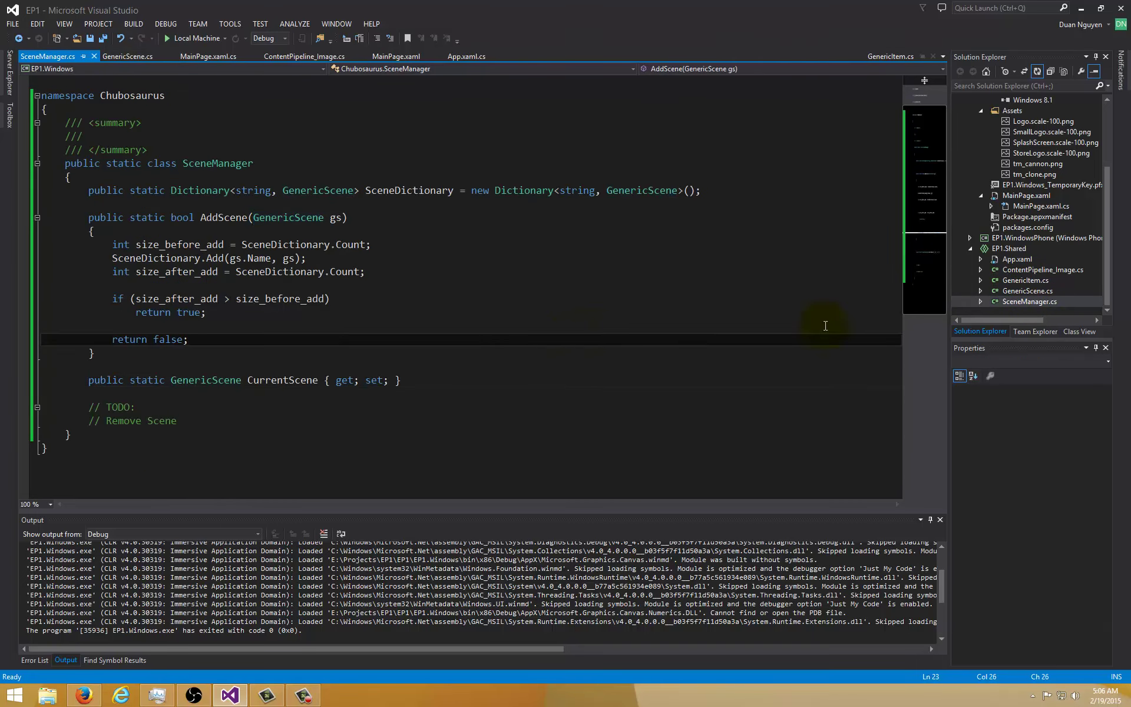
{"action": "left_click", "coordinate": [1011, 291]}
{"action": "key", "text": "F5"}
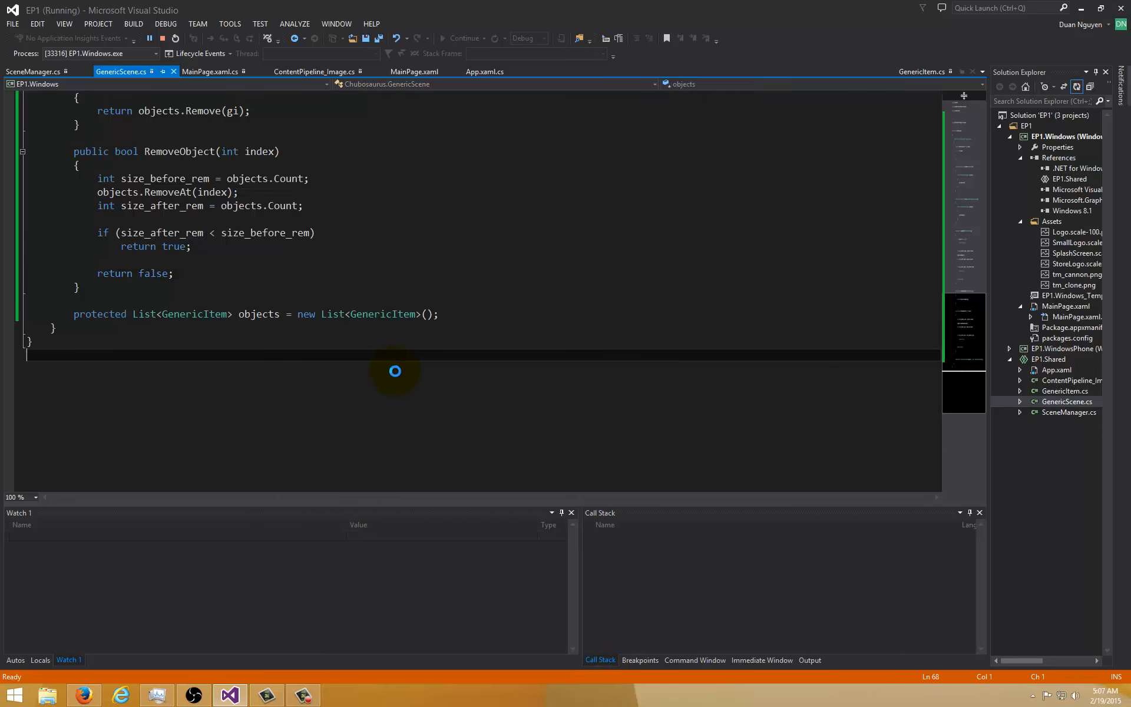
Step: Review GenericScene's objects list and both RemoveObject overloads
{"action": "left_click", "coordinate": [1018, 290]}
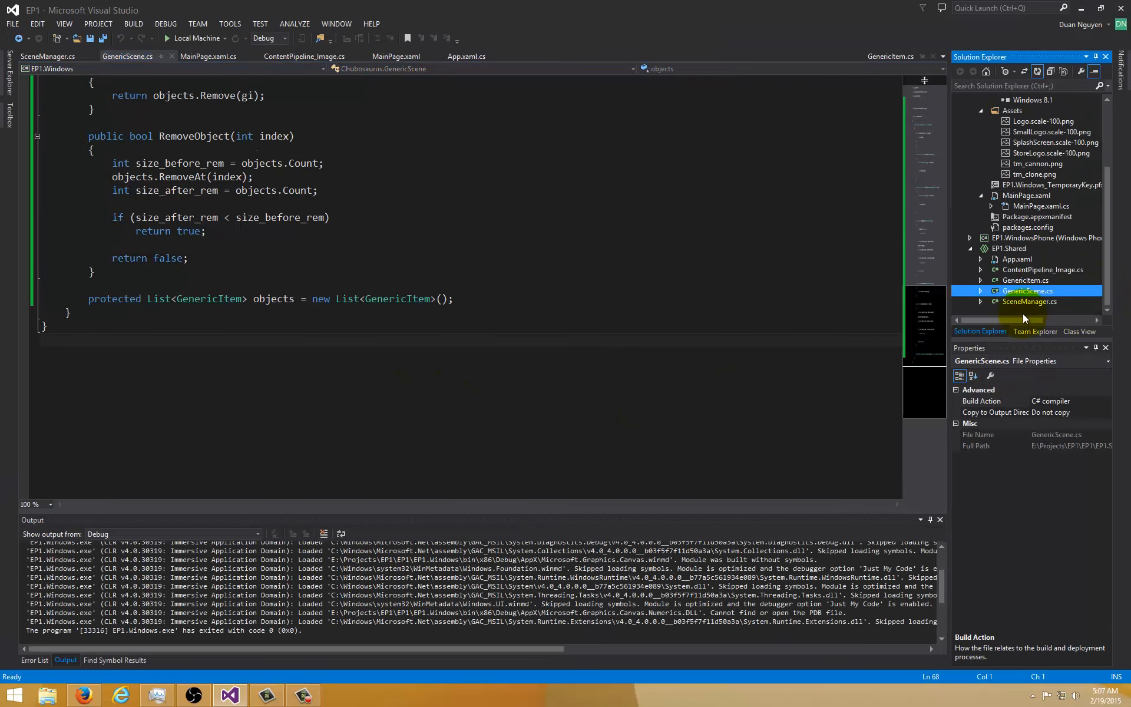
{"action": "left_click", "coordinate": [434, 301]}
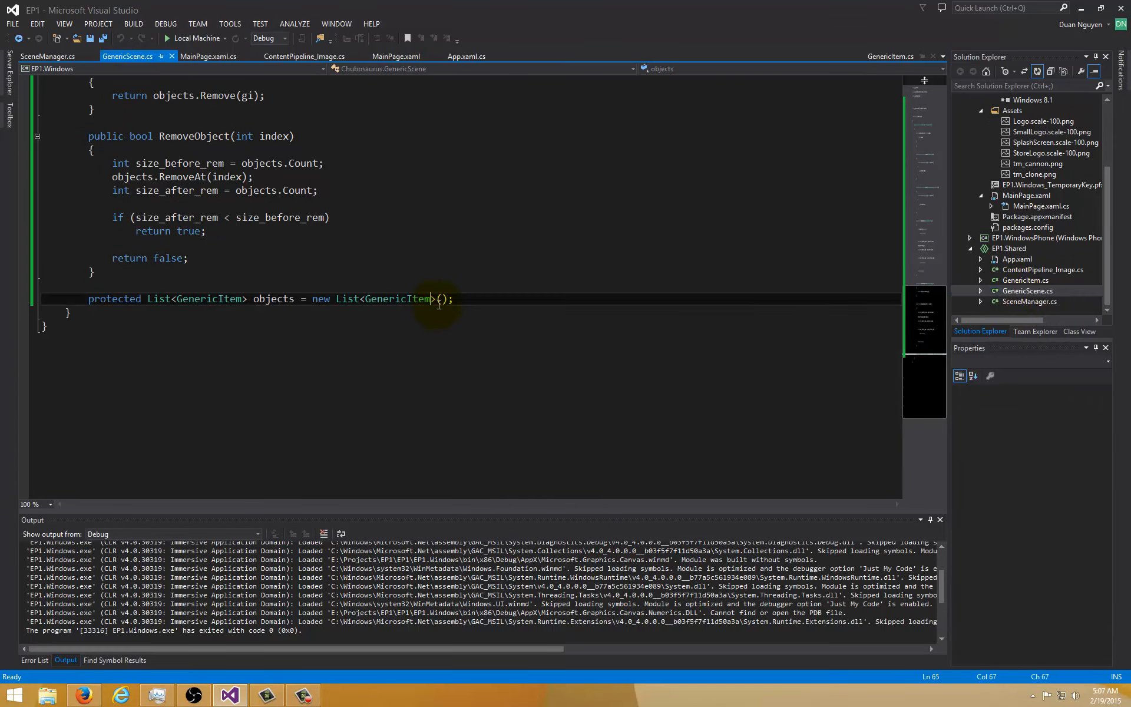
{"action": "scroll", "coordinate": [358, 297], "scroll_direction": "up", "scroll_amount": 3}
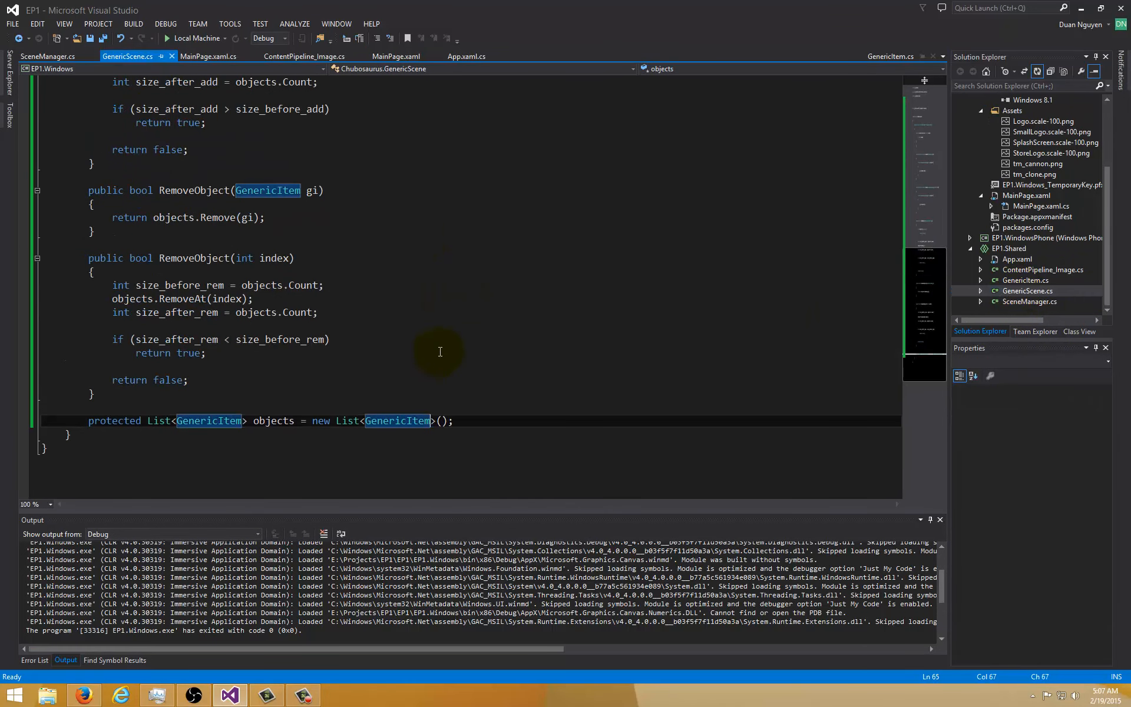
{"action": "scroll", "coordinate": [431, 360], "scroll_direction": "up", "scroll_amount": 3}
{"action": "scroll", "coordinate": [442, 349], "scroll_direction": "up", "scroll_amount": 3}
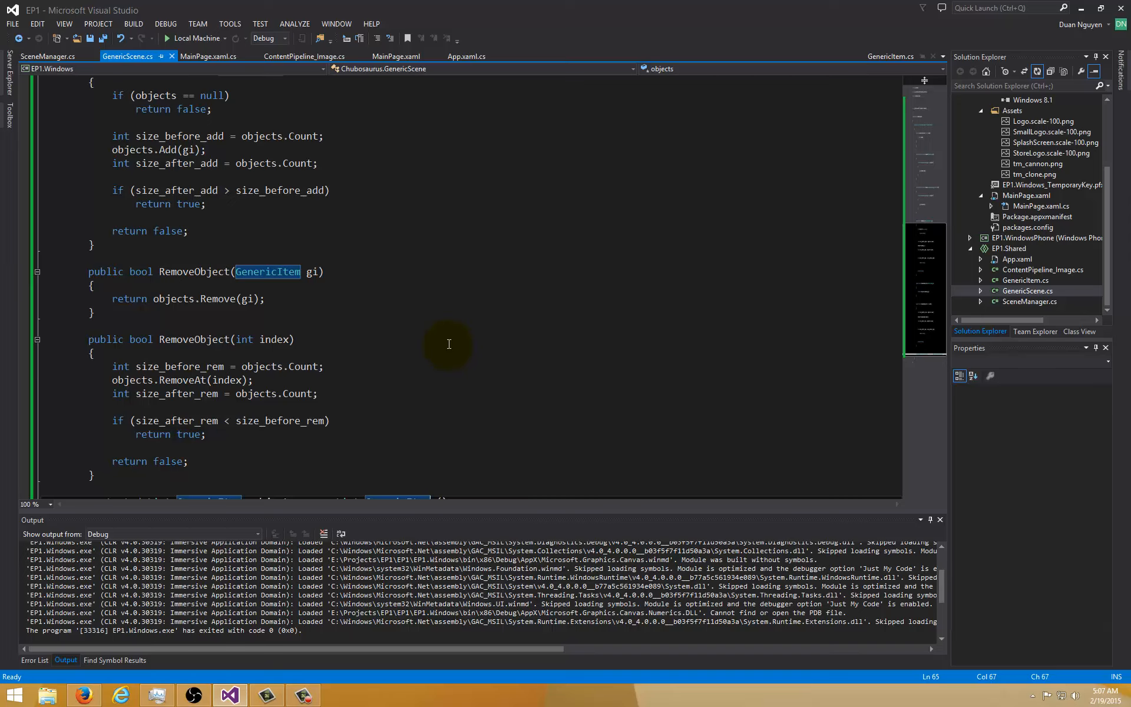
{"action": "left_click", "coordinate": [448, 344]}
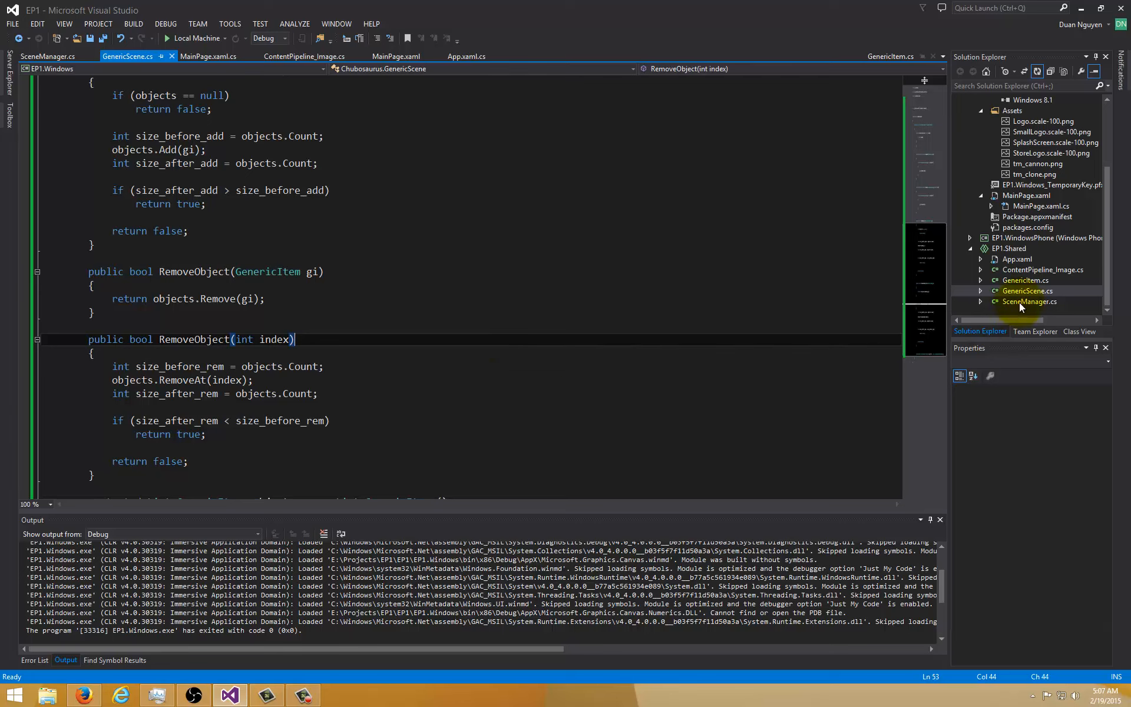
{"action": "left_click_drag", "start_coordinate": [1111, 284], "coordinate": [1111, 256]}
{"action": "scroll", "coordinate": [346, 336], "scroll_direction": "up", "scroll_amount": 2}
{"action": "left_click", "coordinate": [347, 337]}
{"action": "scroll", "coordinate": [346, 336], "scroll_direction": "up", "scroll_amount": 3}
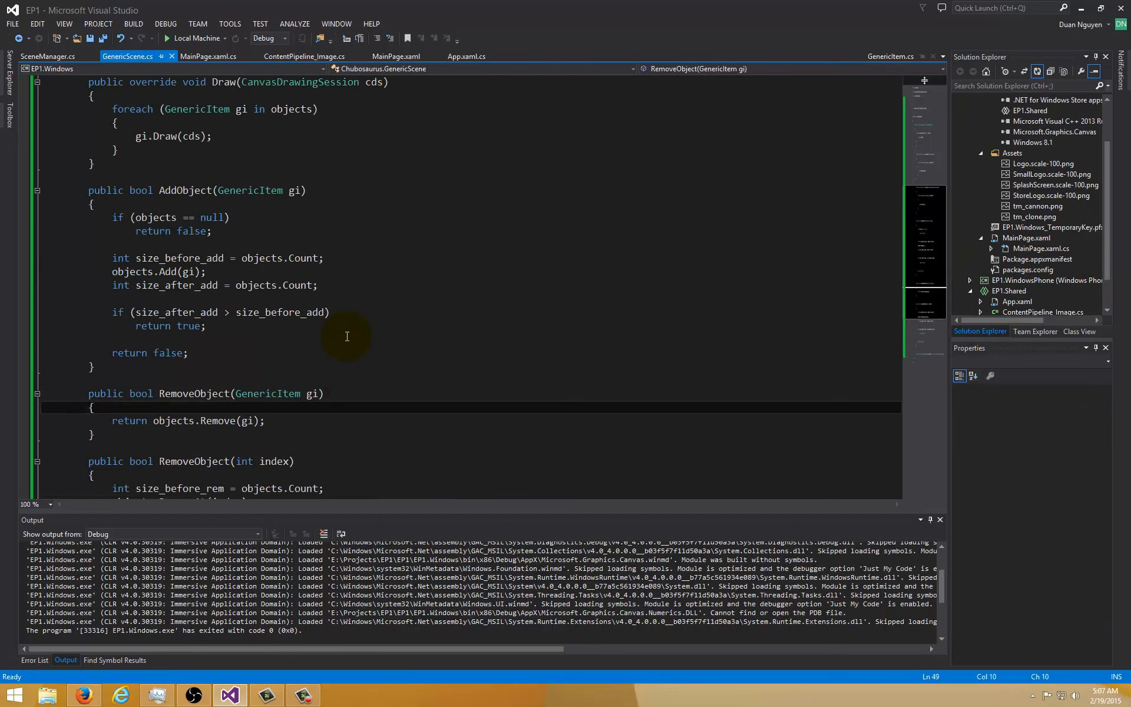
{"action": "scroll", "coordinate": [347, 336], "scroll_direction": "up", "scroll_amount": 4}
{"action": "scroll", "coordinate": [347, 335], "scroll_direction": "up", "scroll_amount": 4}
{"action": "scroll", "coordinate": [346, 336], "scroll_direction": "up", "scroll_amount": 4}
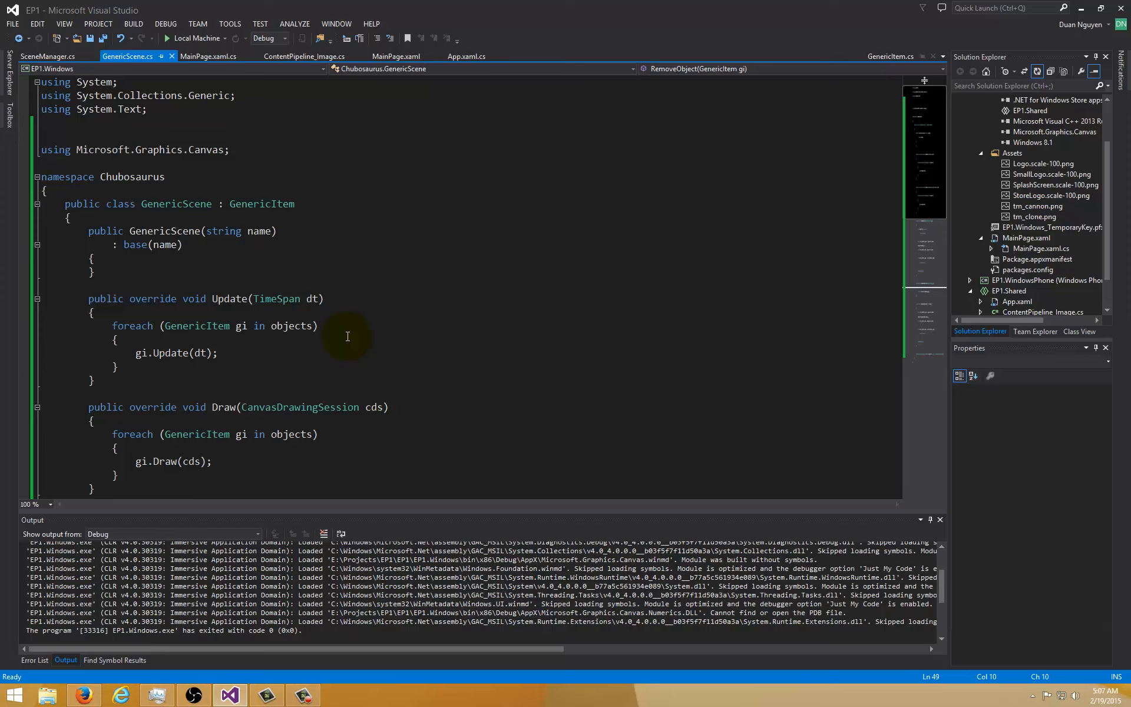
{"action": "scroll", "coordinate": [383, 335], "scroll_direction": "down", "scroll_amount": 3}
{"action": "scroll", "coordinate": [382, 334], "scroll_direction": "down", "scroll_amount": 3}
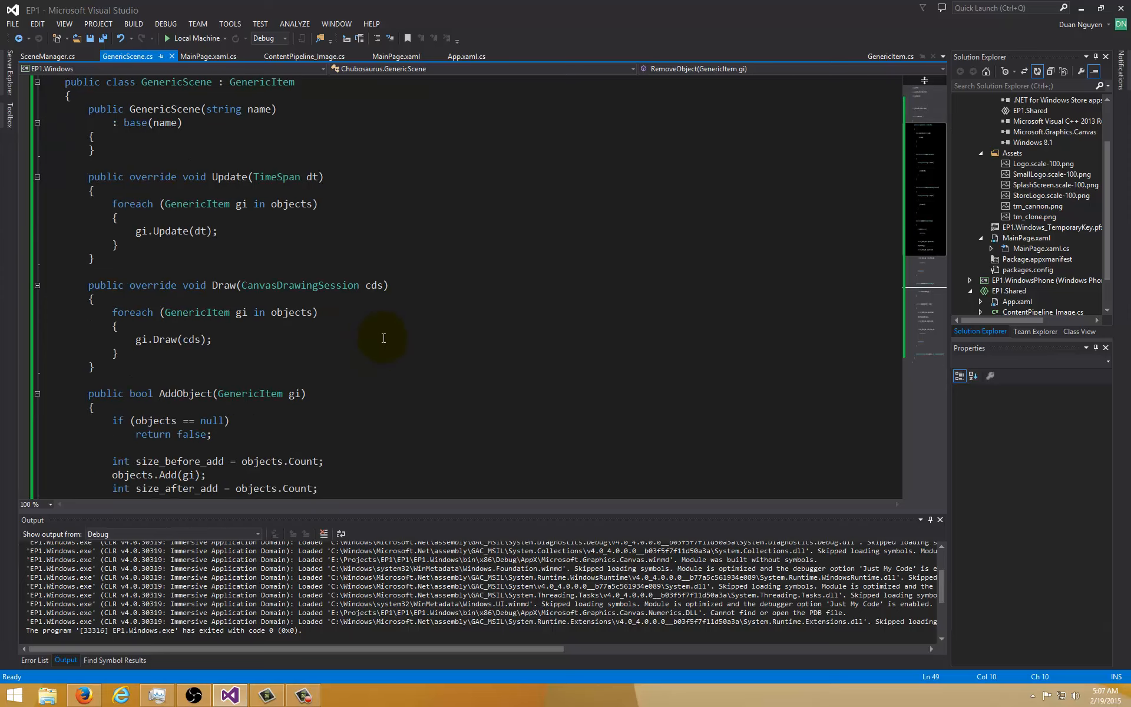
{"action": "scroll", "coordinate": [382, 335], "scroll_direction": "down", "scroll_amount": 4}
{"action": "scroll", "coordinate": [382, 335], "scroll_direction": "down", "scroll_amount": 4}
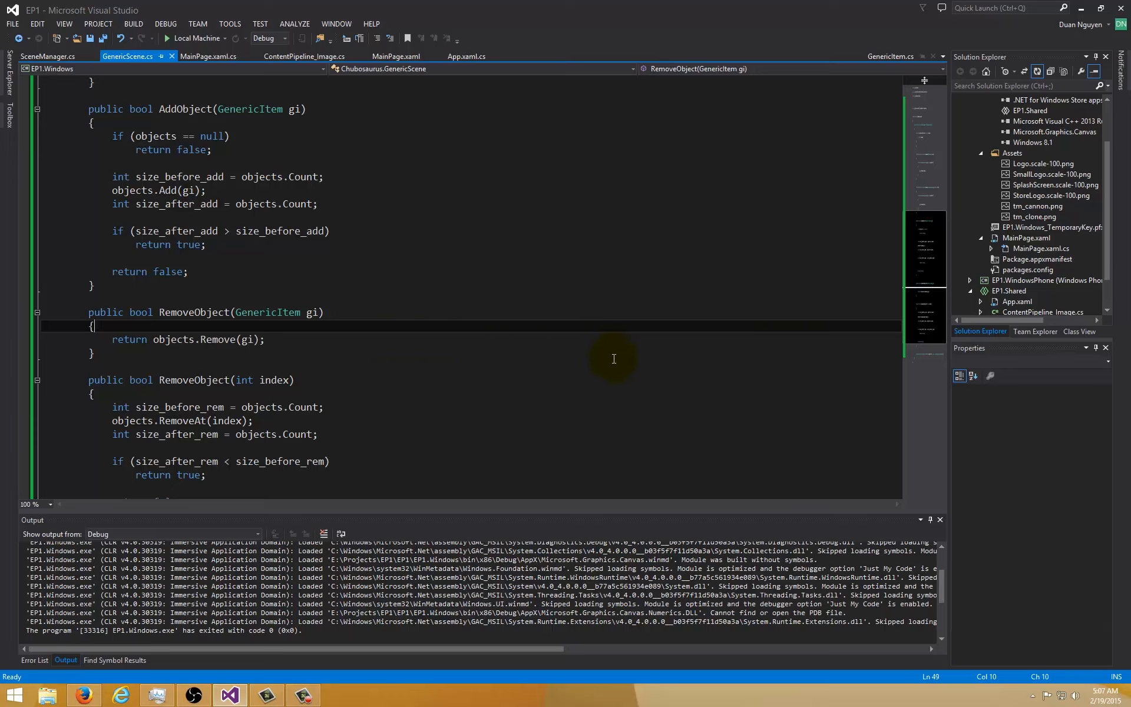
{"action": "scroll", "coordinate": [616, 358], "scroll_direction": "up", "scroll_amount": 5}
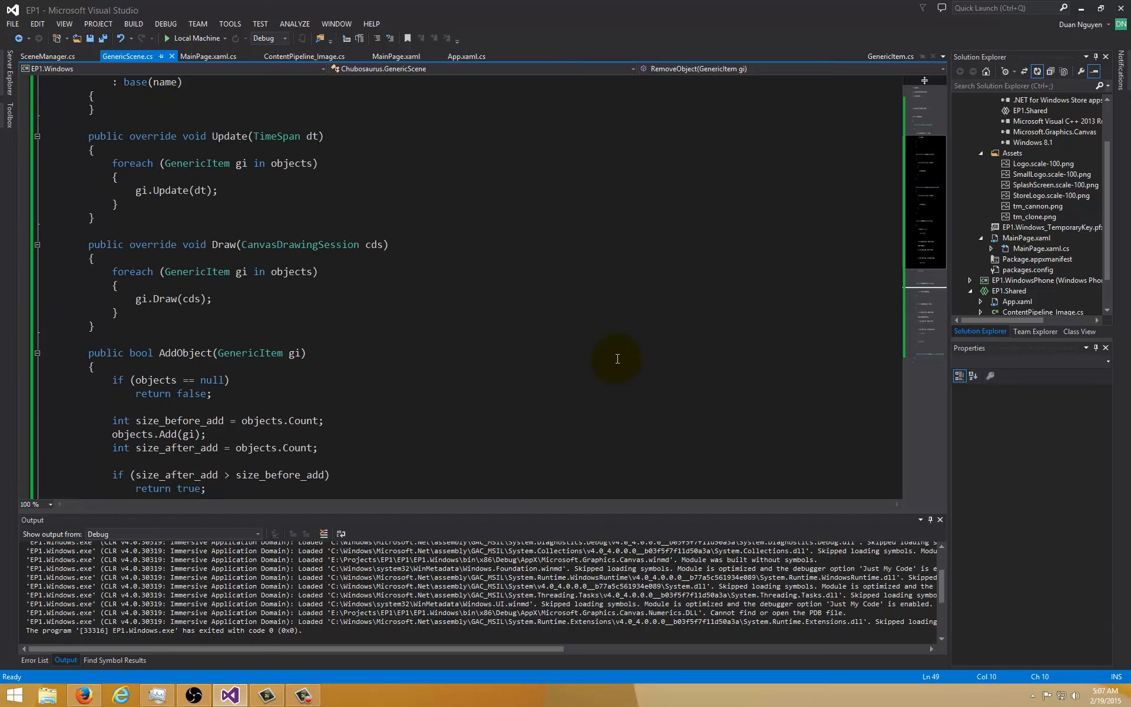
{"action": "scroll", "coordinate": [616, 358], "scroll_direction": "up", "scroll_amount": 3}
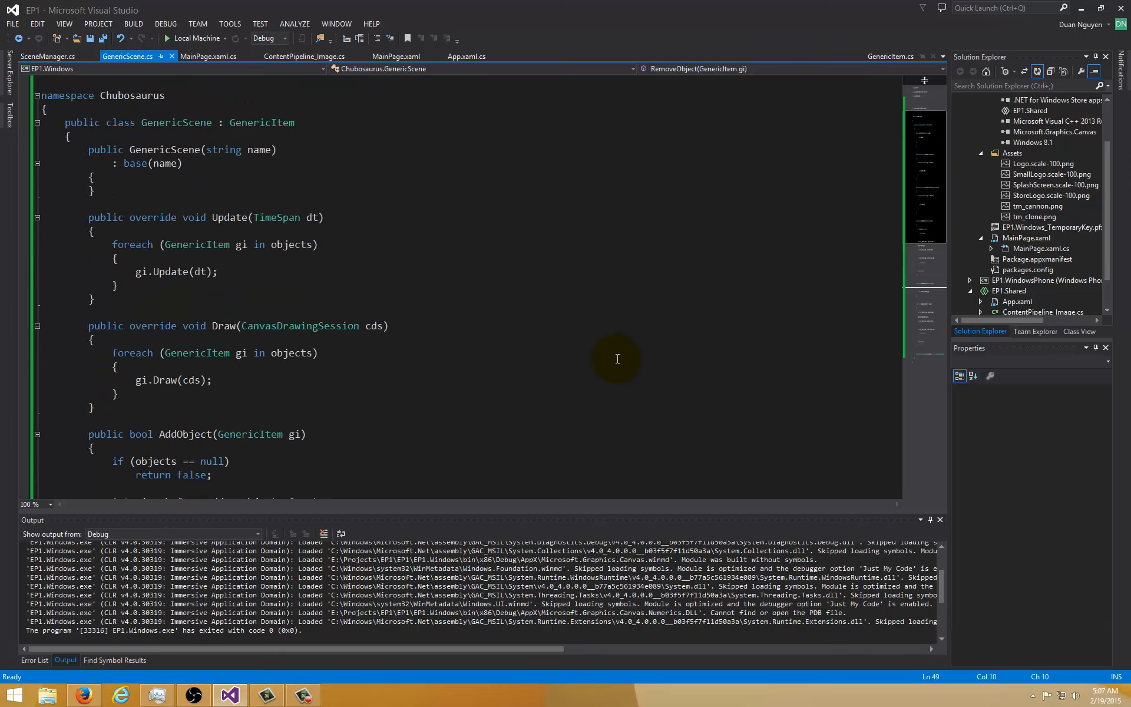
{"action": "scroll", "coordinate": [617, 358], "scroll_direction": "down", "scroll_amount": 3}
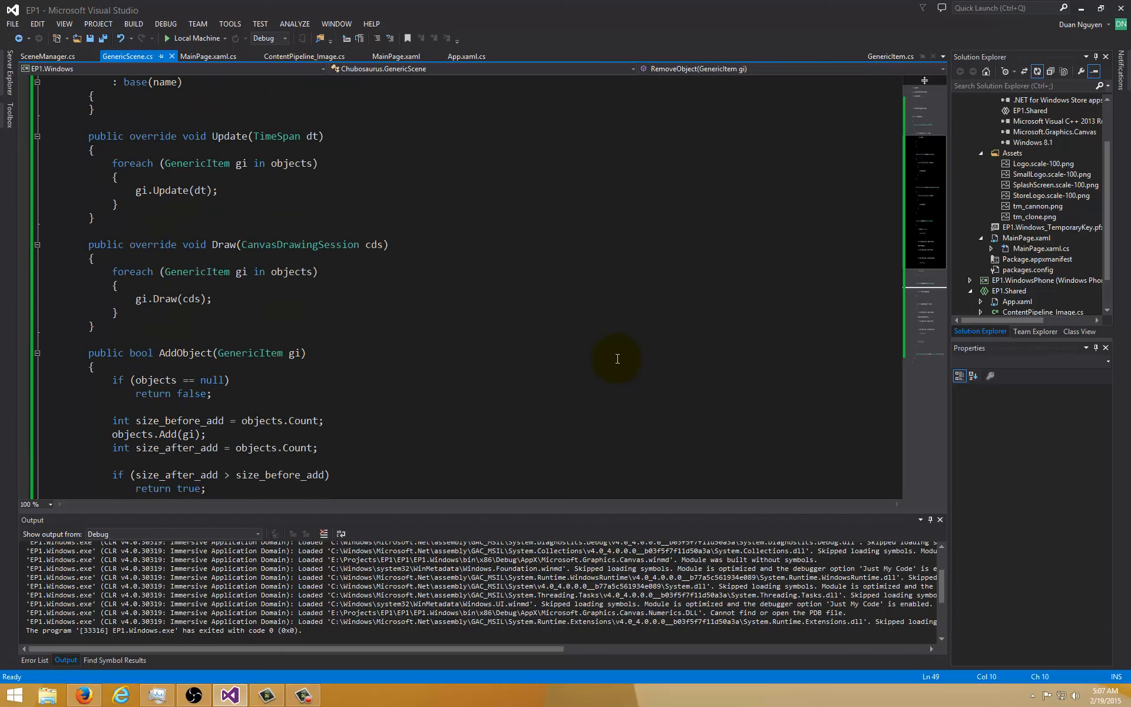
{"action": "scroll", "coordinate": [1097, 296], "scroll_direction": "down", "scroll_amount": 2}
Step: Browse ContentPipeline_Image, GenericItem and SceneManager, landing on the load bitmap comment
{"action": "left_click", "coordinate": [1029, 291]}
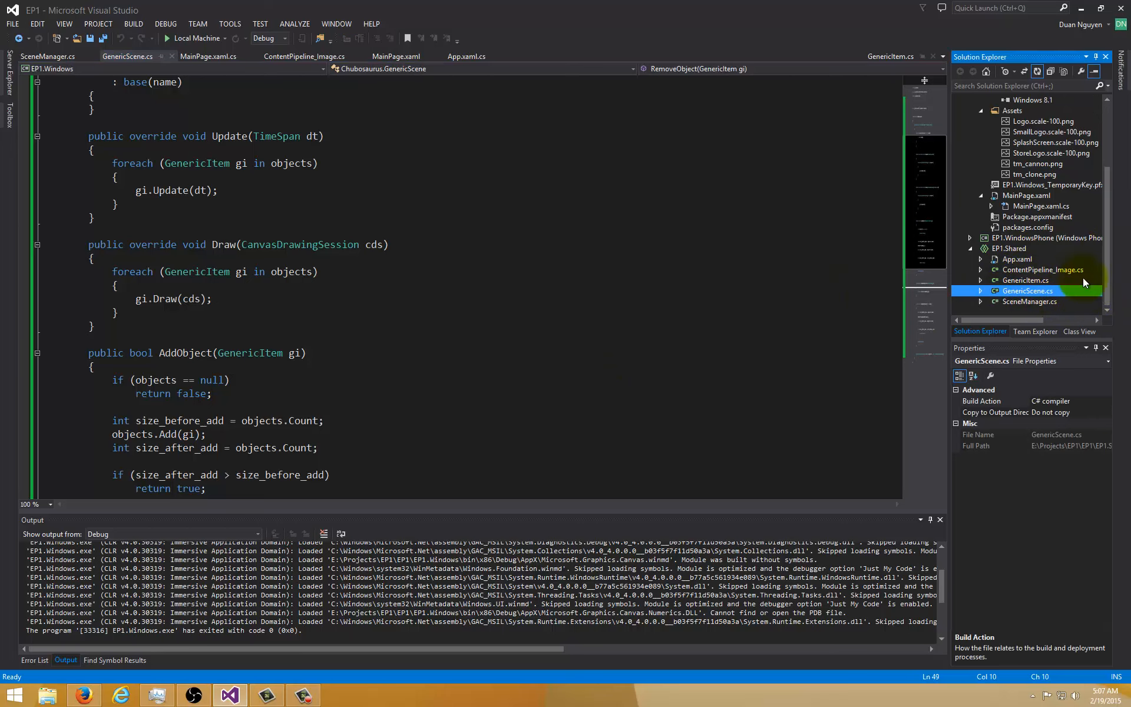
{"action": "double_click", "coordinate": [1032, 269]}
{"action": "left_click", "coordinate": [1020, 279]}
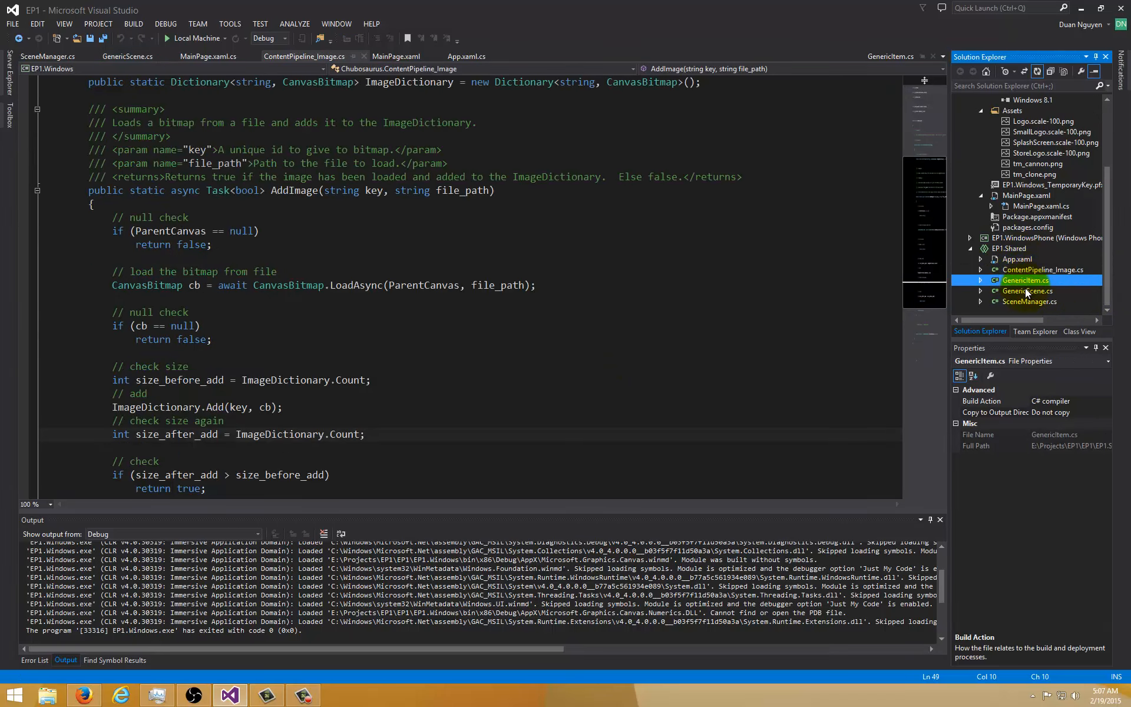
{"action": "left_click", "coordinate": [1029, 301]}
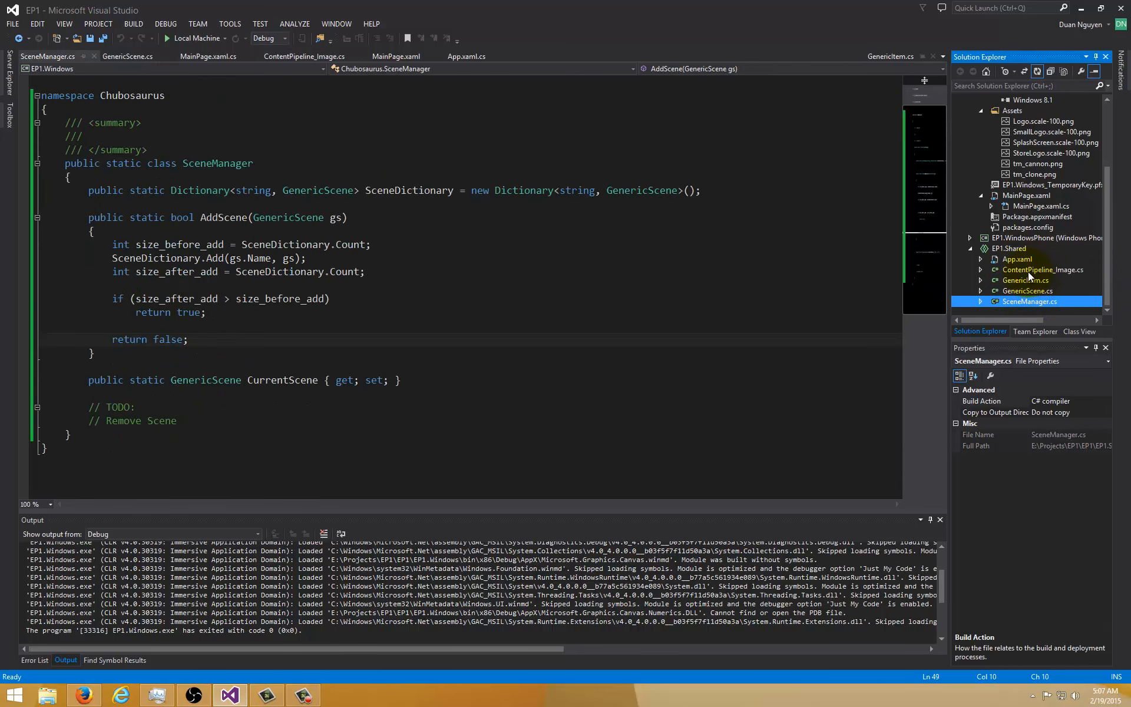
{"action": "left_click", "coordinate": [1029, 270]}
{"action": "left_click", "coordinate": [1031, 291]}
{"action": "left_click", "coordinate": [1031, 300]}
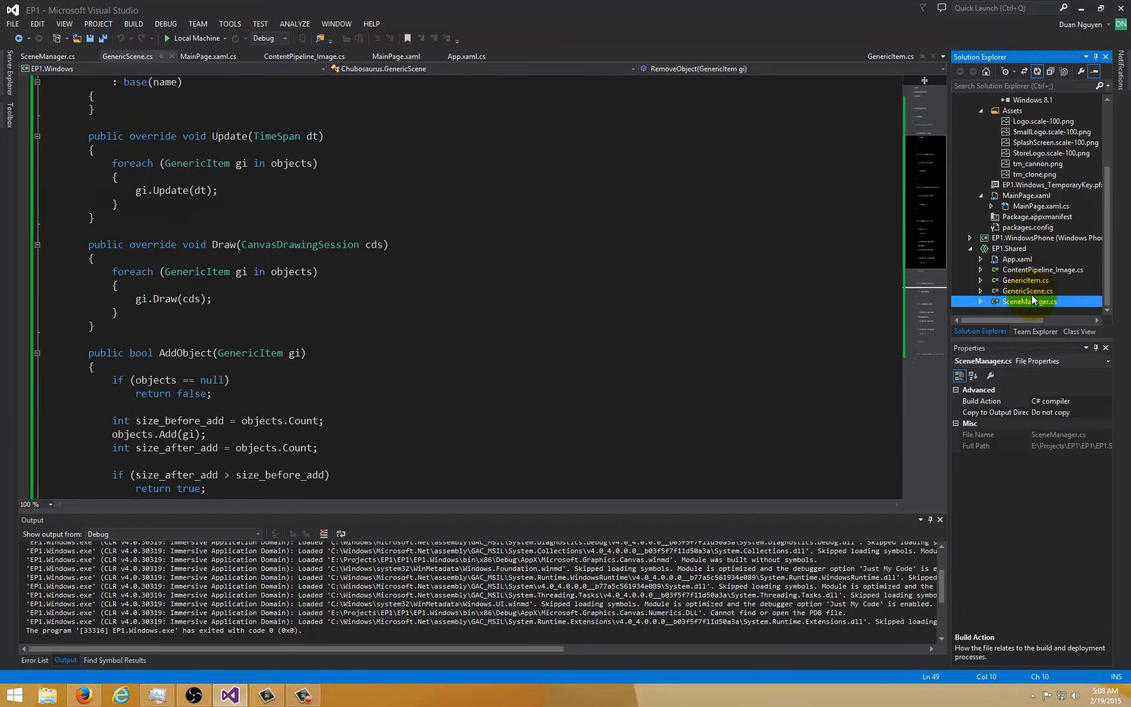
{"action": "key", "text": "ctrl+Tab"}
{"action": "left_click", "coordinate": [642, 269]}
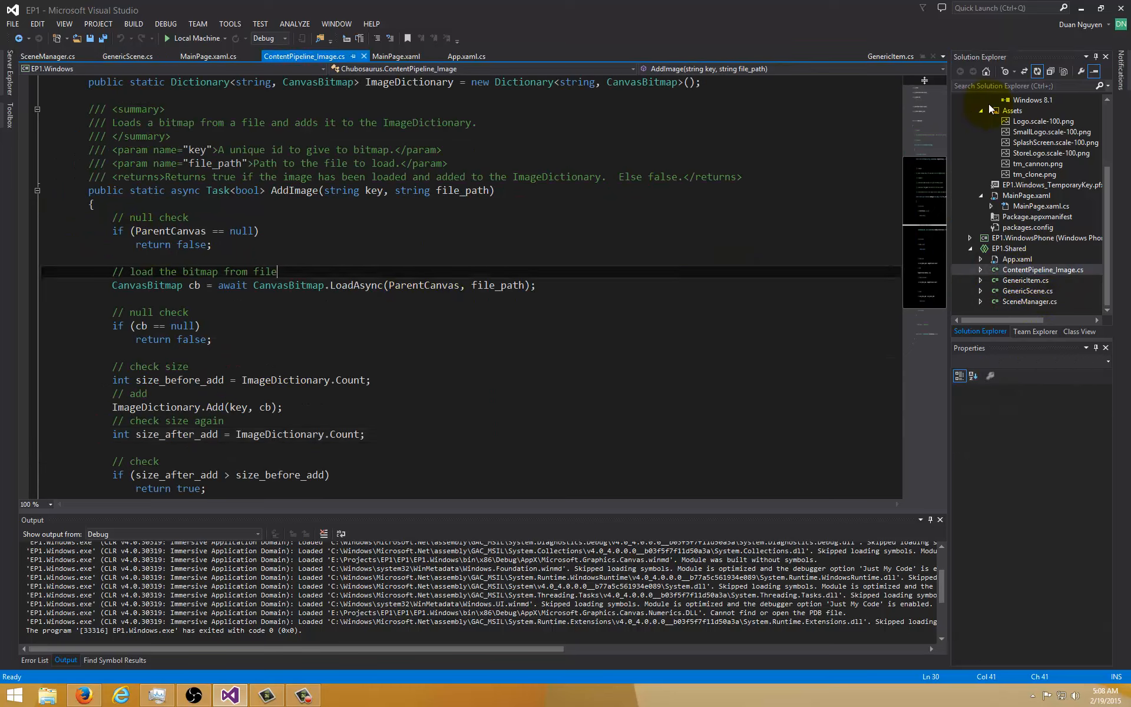
Step: Close Visual Studio and return to the desktop
{"action": "left_click", "coordinate": [1120, 7]}
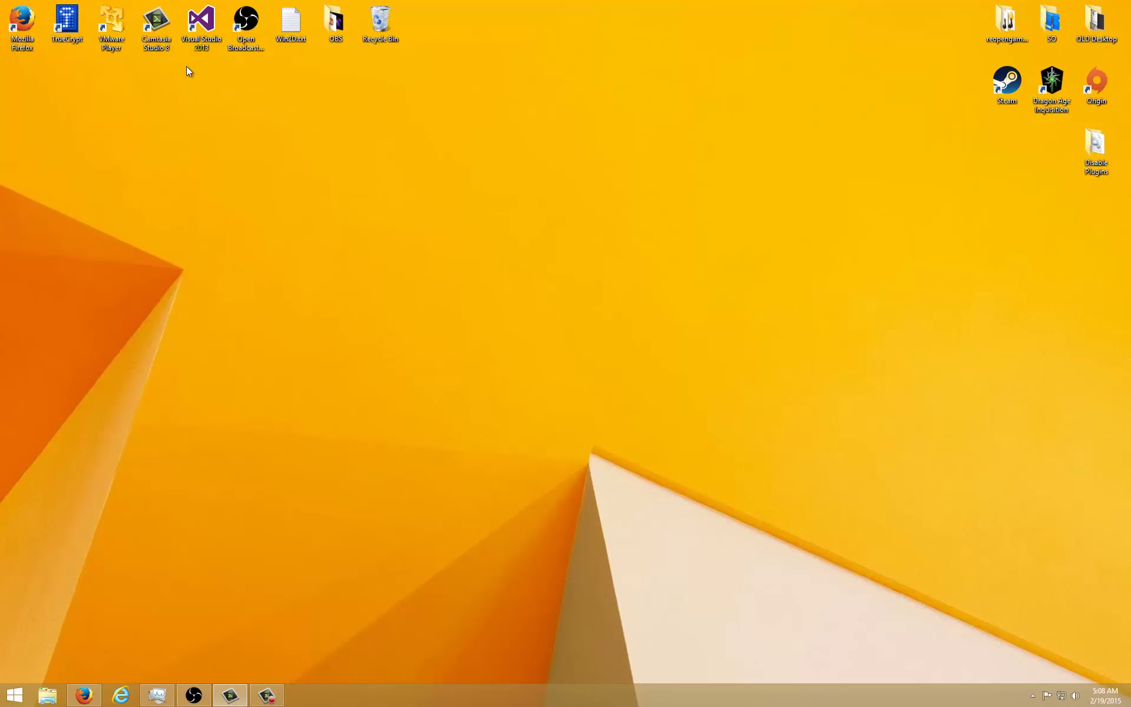
{"action": "left_click", "coordinate": [200, 27]}
Step: Relaunch Visual Studio 2013 and open the second recent EP1 solution
{"action": "double_click", "coordinate": [201, 25]}
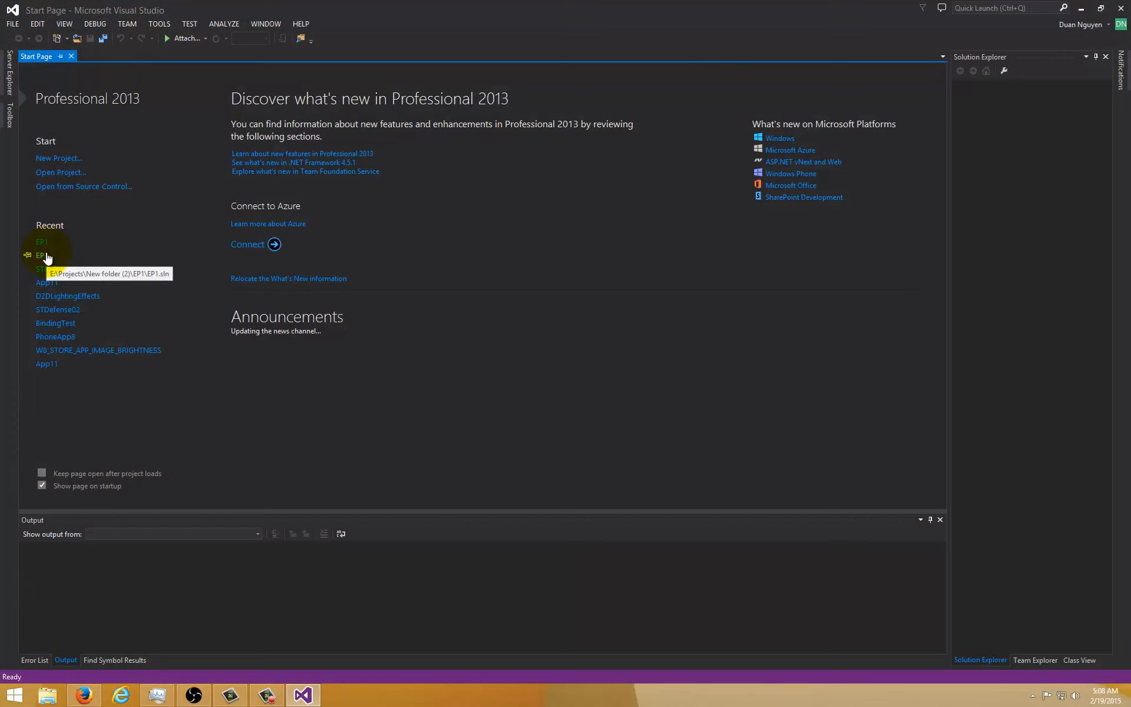
{"action": "left_click", "coordinate": [41, 255]}
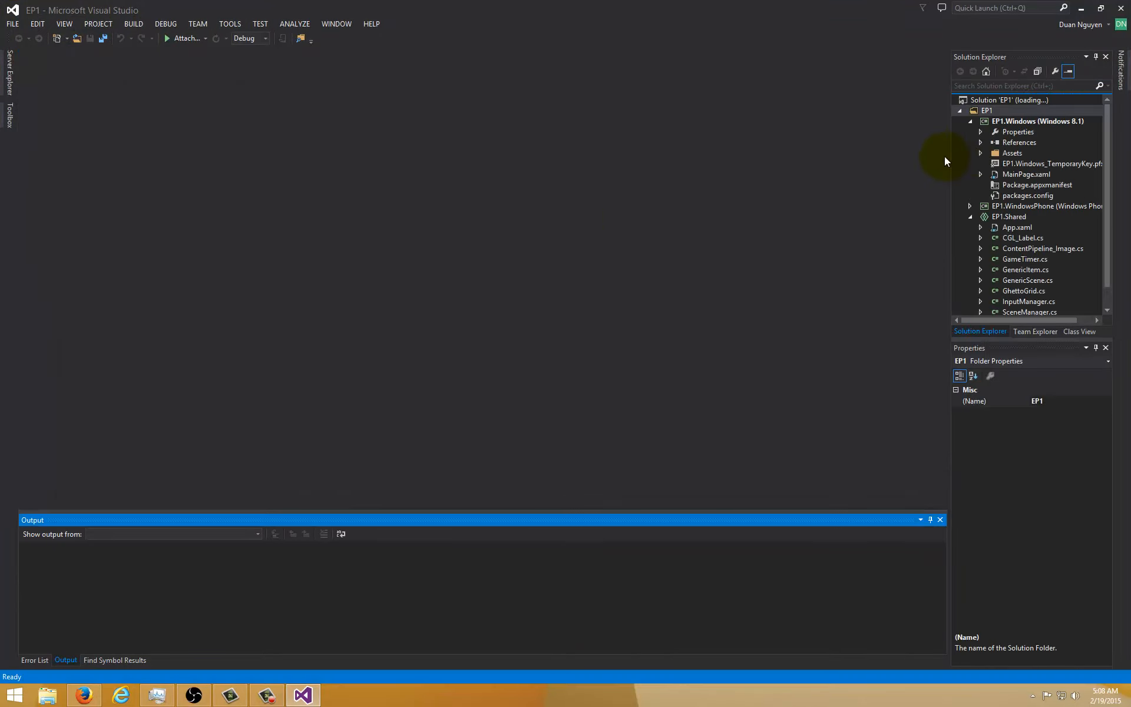
{"action": "left_click", "coordinate": [1093, 266]}
{"action": "scroll", "coordinate": [1088, 269], "scroll_direction": "down", "scroll_amount": 1}
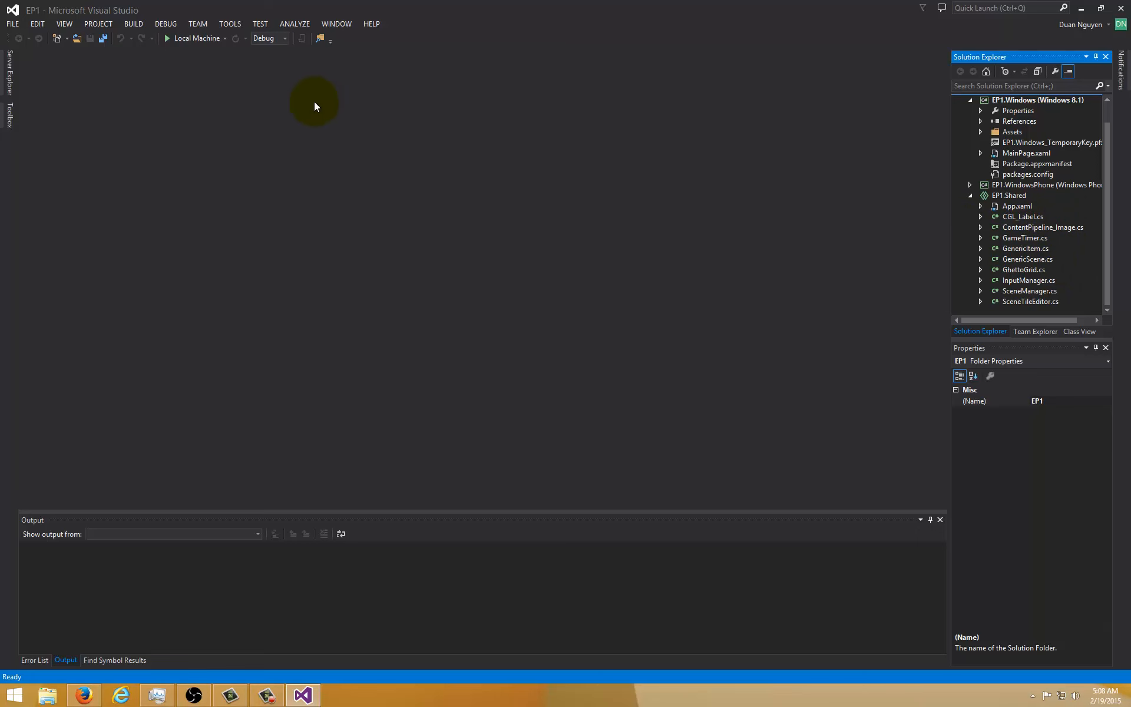
Step: Run the EP1 grid prototype and move the orange target cell around the grid
{"action": "left_click", "coordinate": [167, 39]}
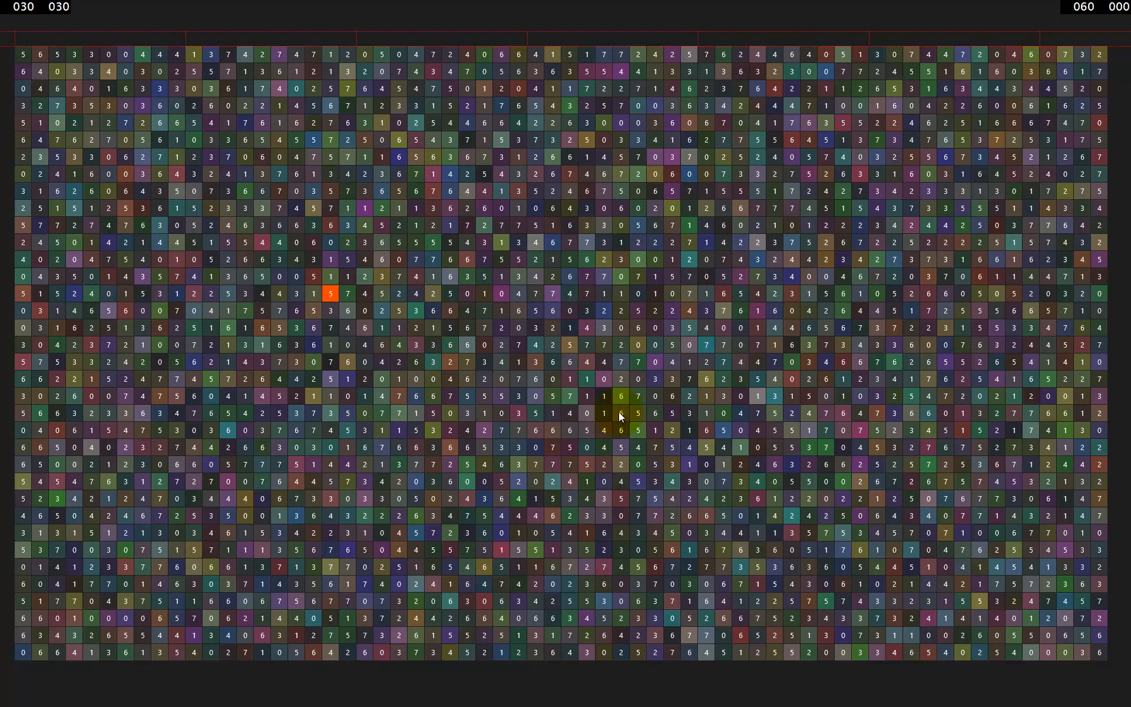
{"action": "left_click", "coordinate": [433, 363]}
{"action": "left_click", "coordinate": [690, 414]}
{"action": "left_click", "coordinate": [122, 266]}
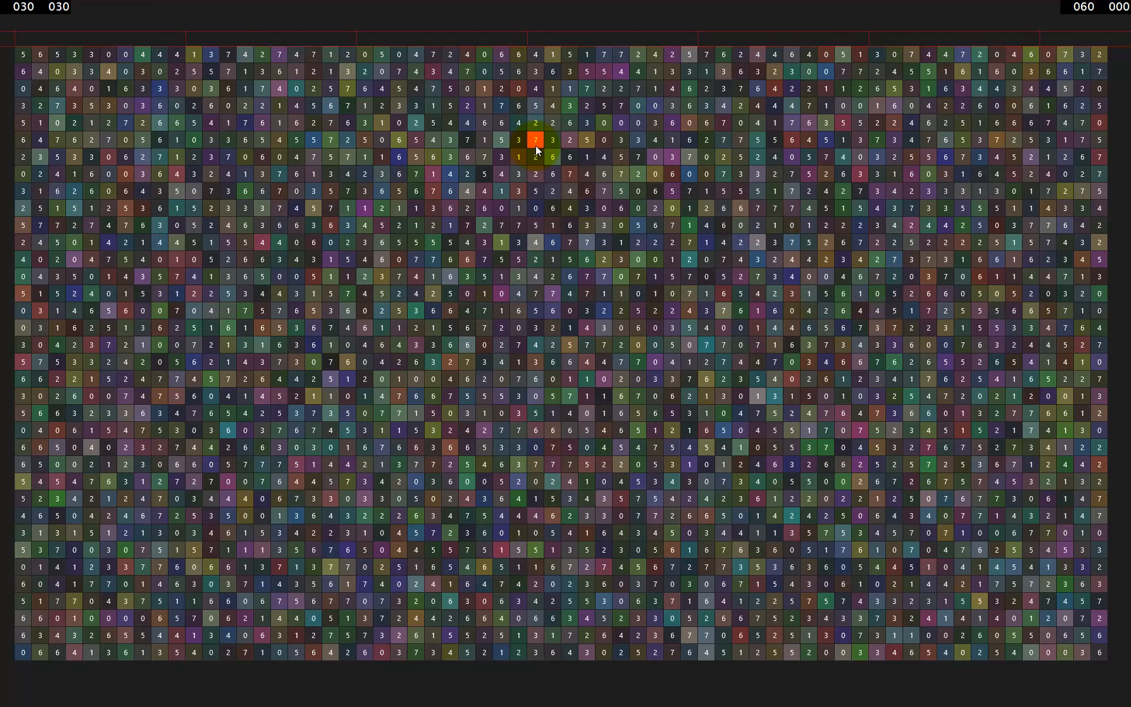
{"action": "left_click", "coordinate": [536, 145]}
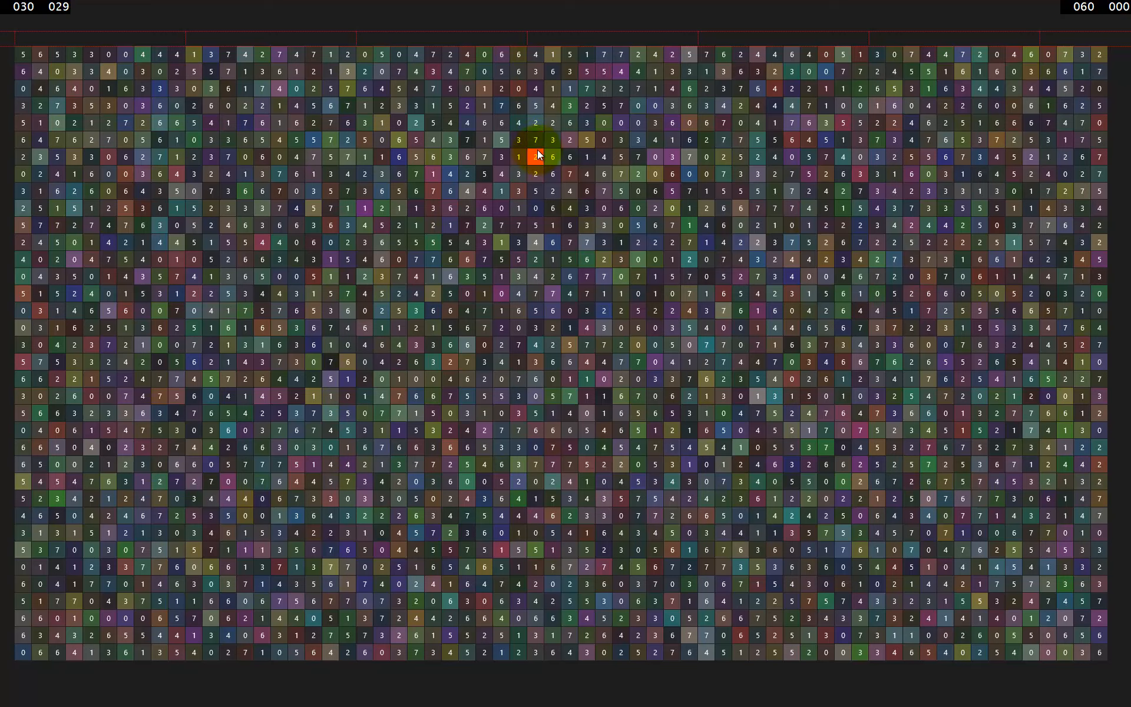